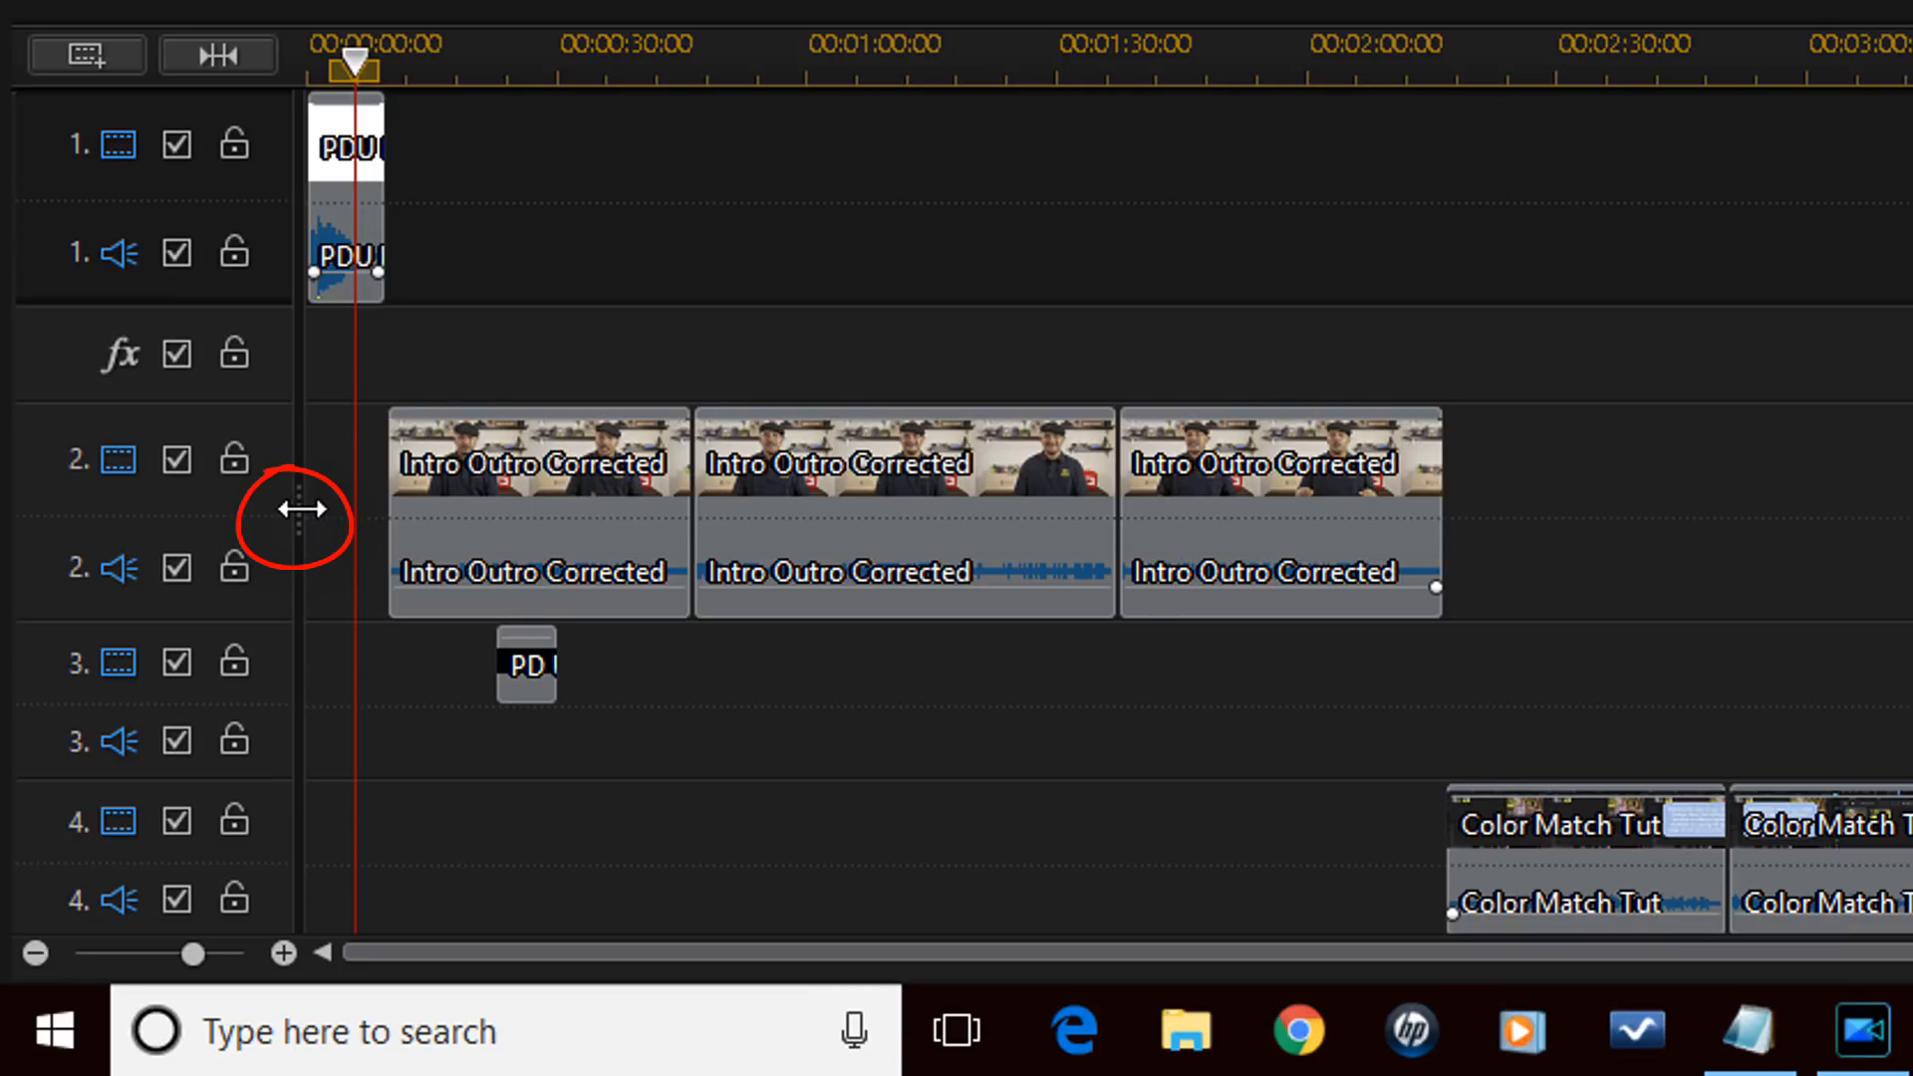
Widen the track header area to show the track names, rename video track 1 as Intro Track, and collapse the header area again.
left_click_drag(302, 509, 589, 534)
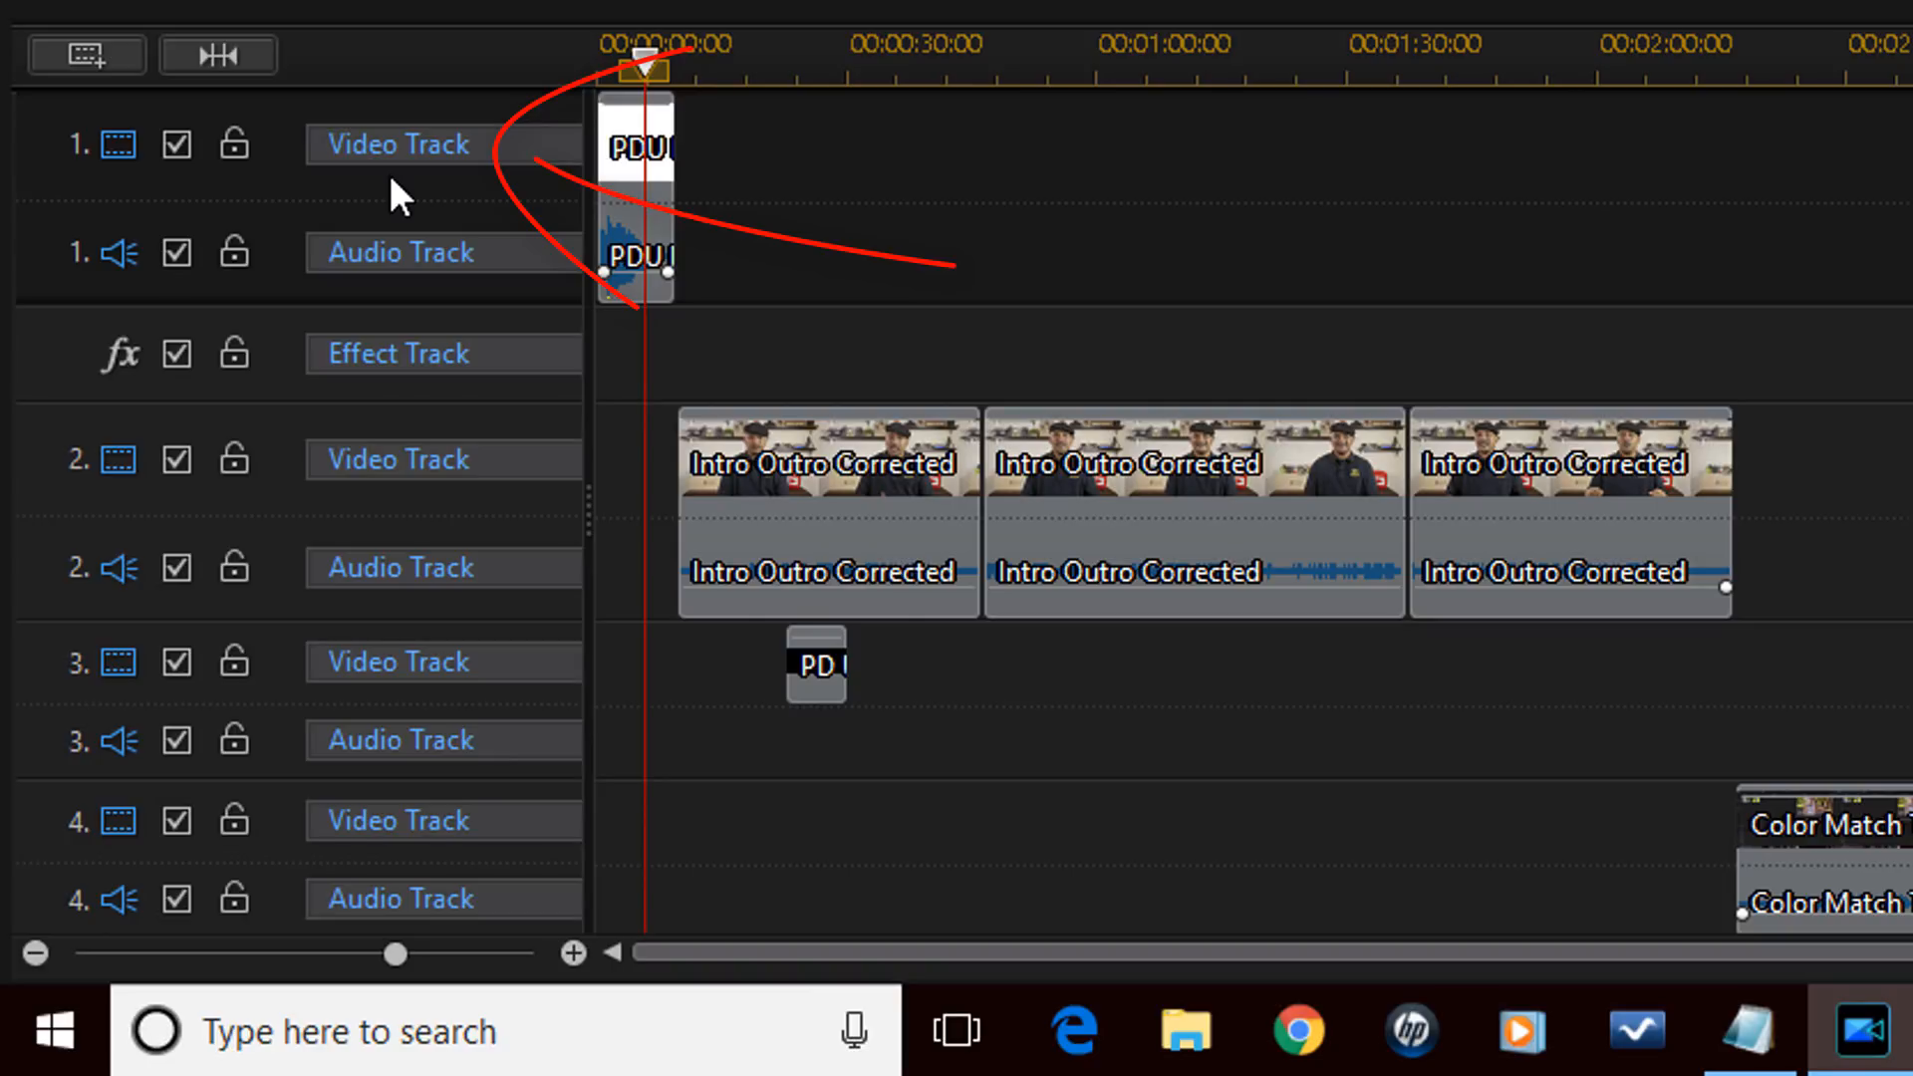
double_click(394, 145)
key("BackSpace")
type("In")
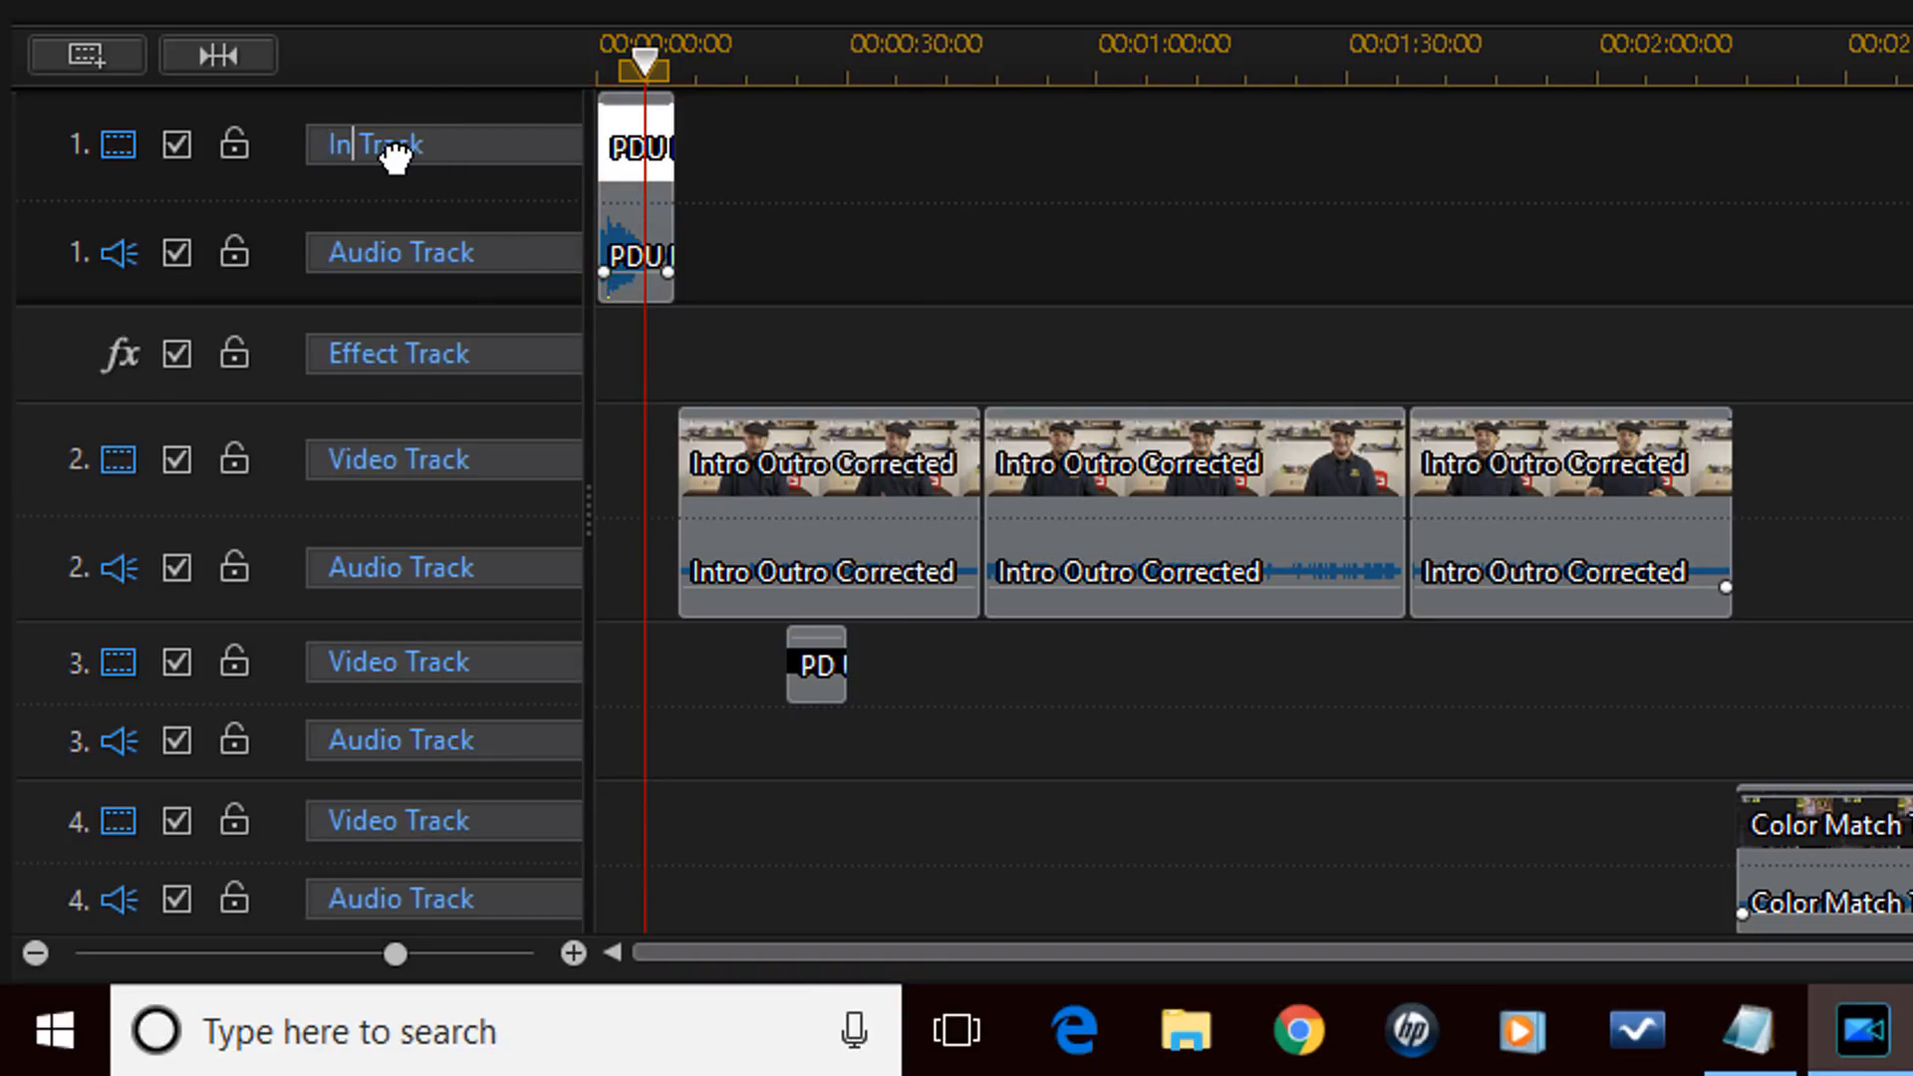
type("tro")
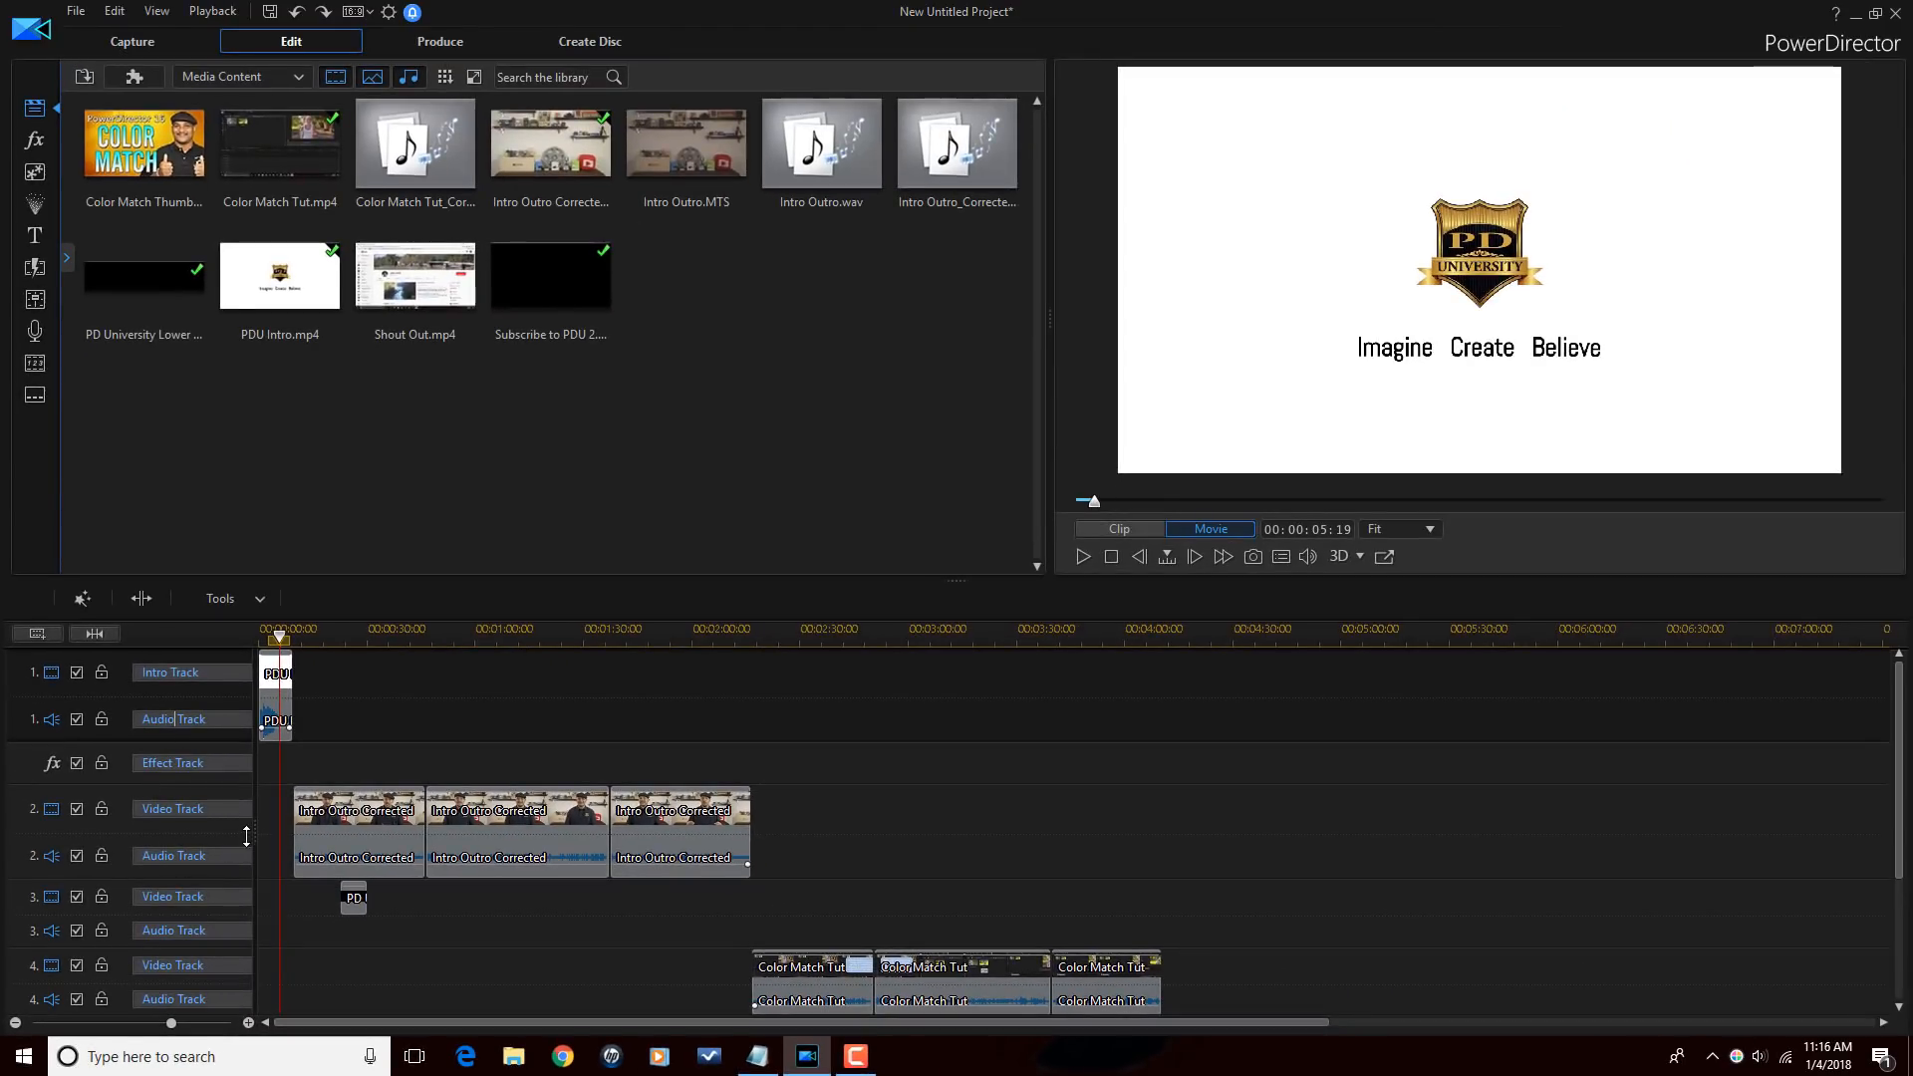
left_click_drag(246, 835, 131, 833)
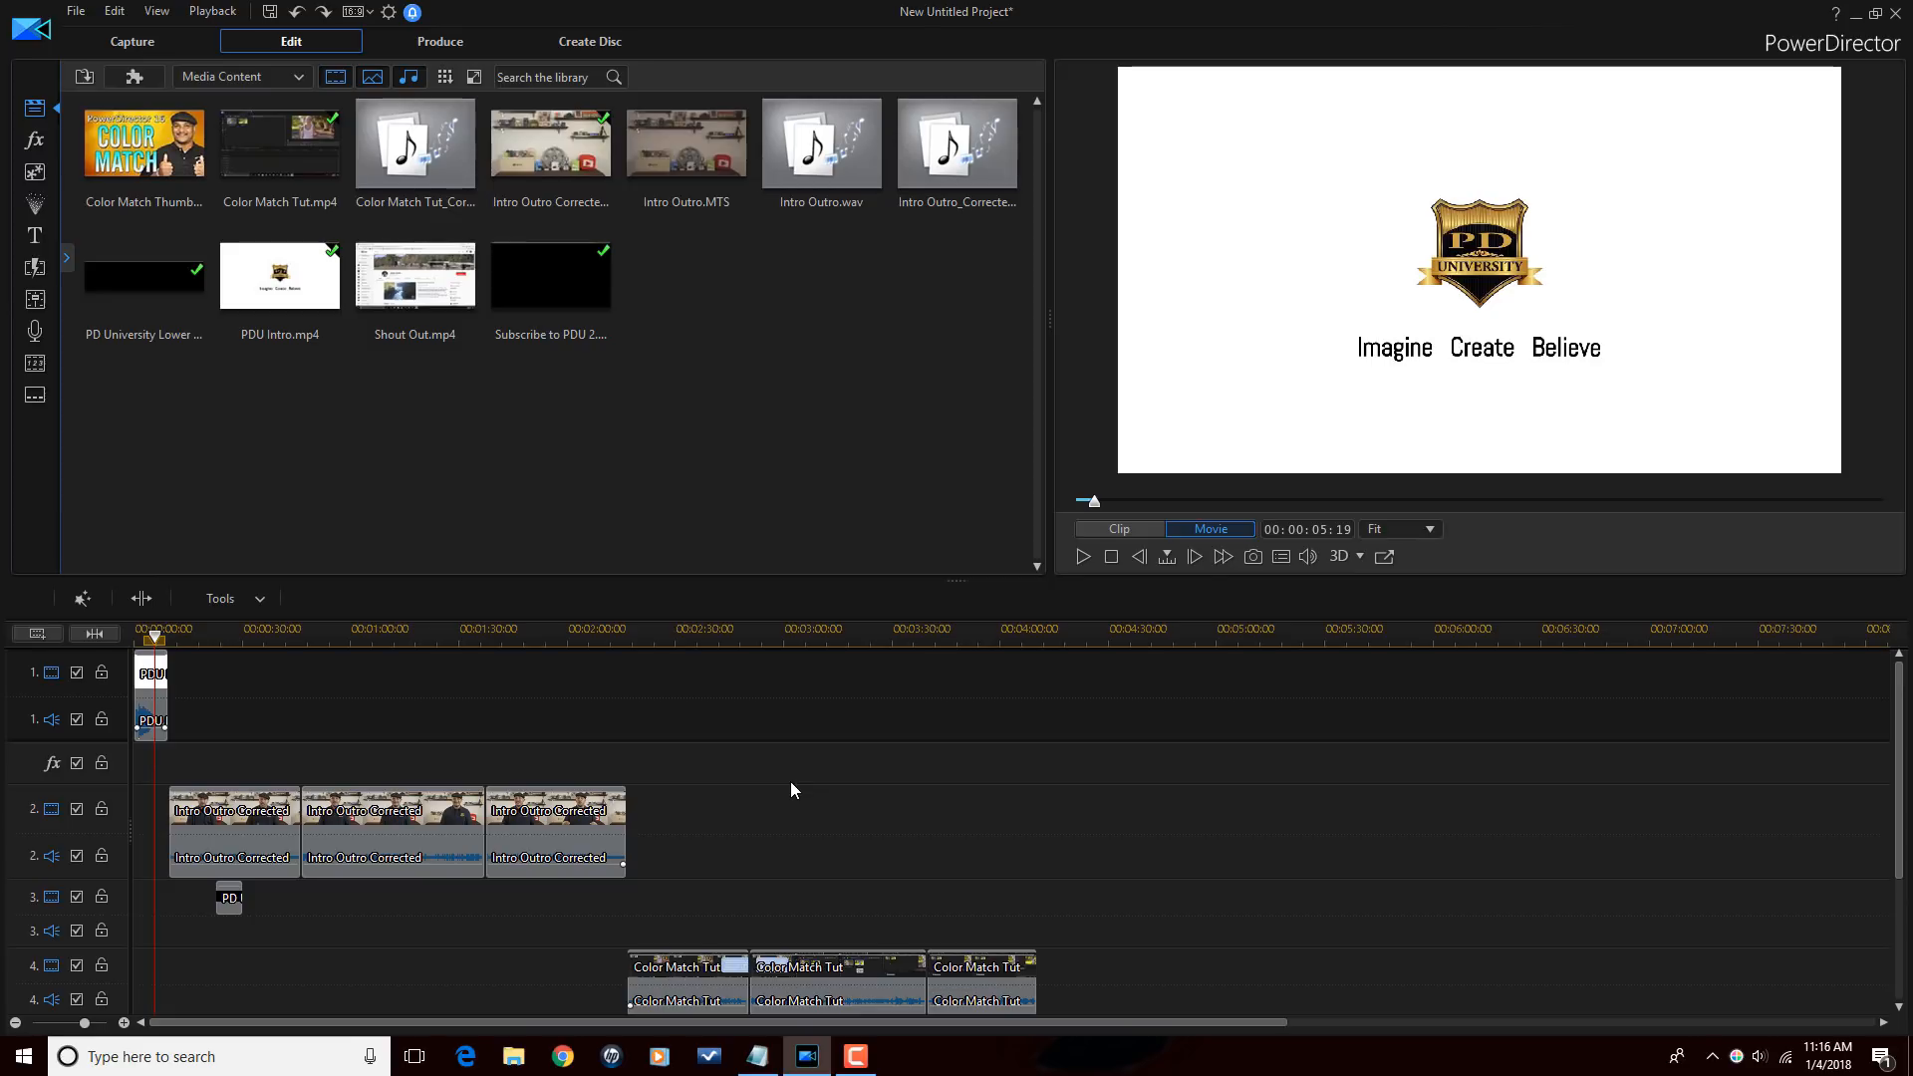
Examine the command categories, hotkey set choices and set-saving option in the keyboard hotkey customization, leaving the hotkeys as they are.
key("alt+h")
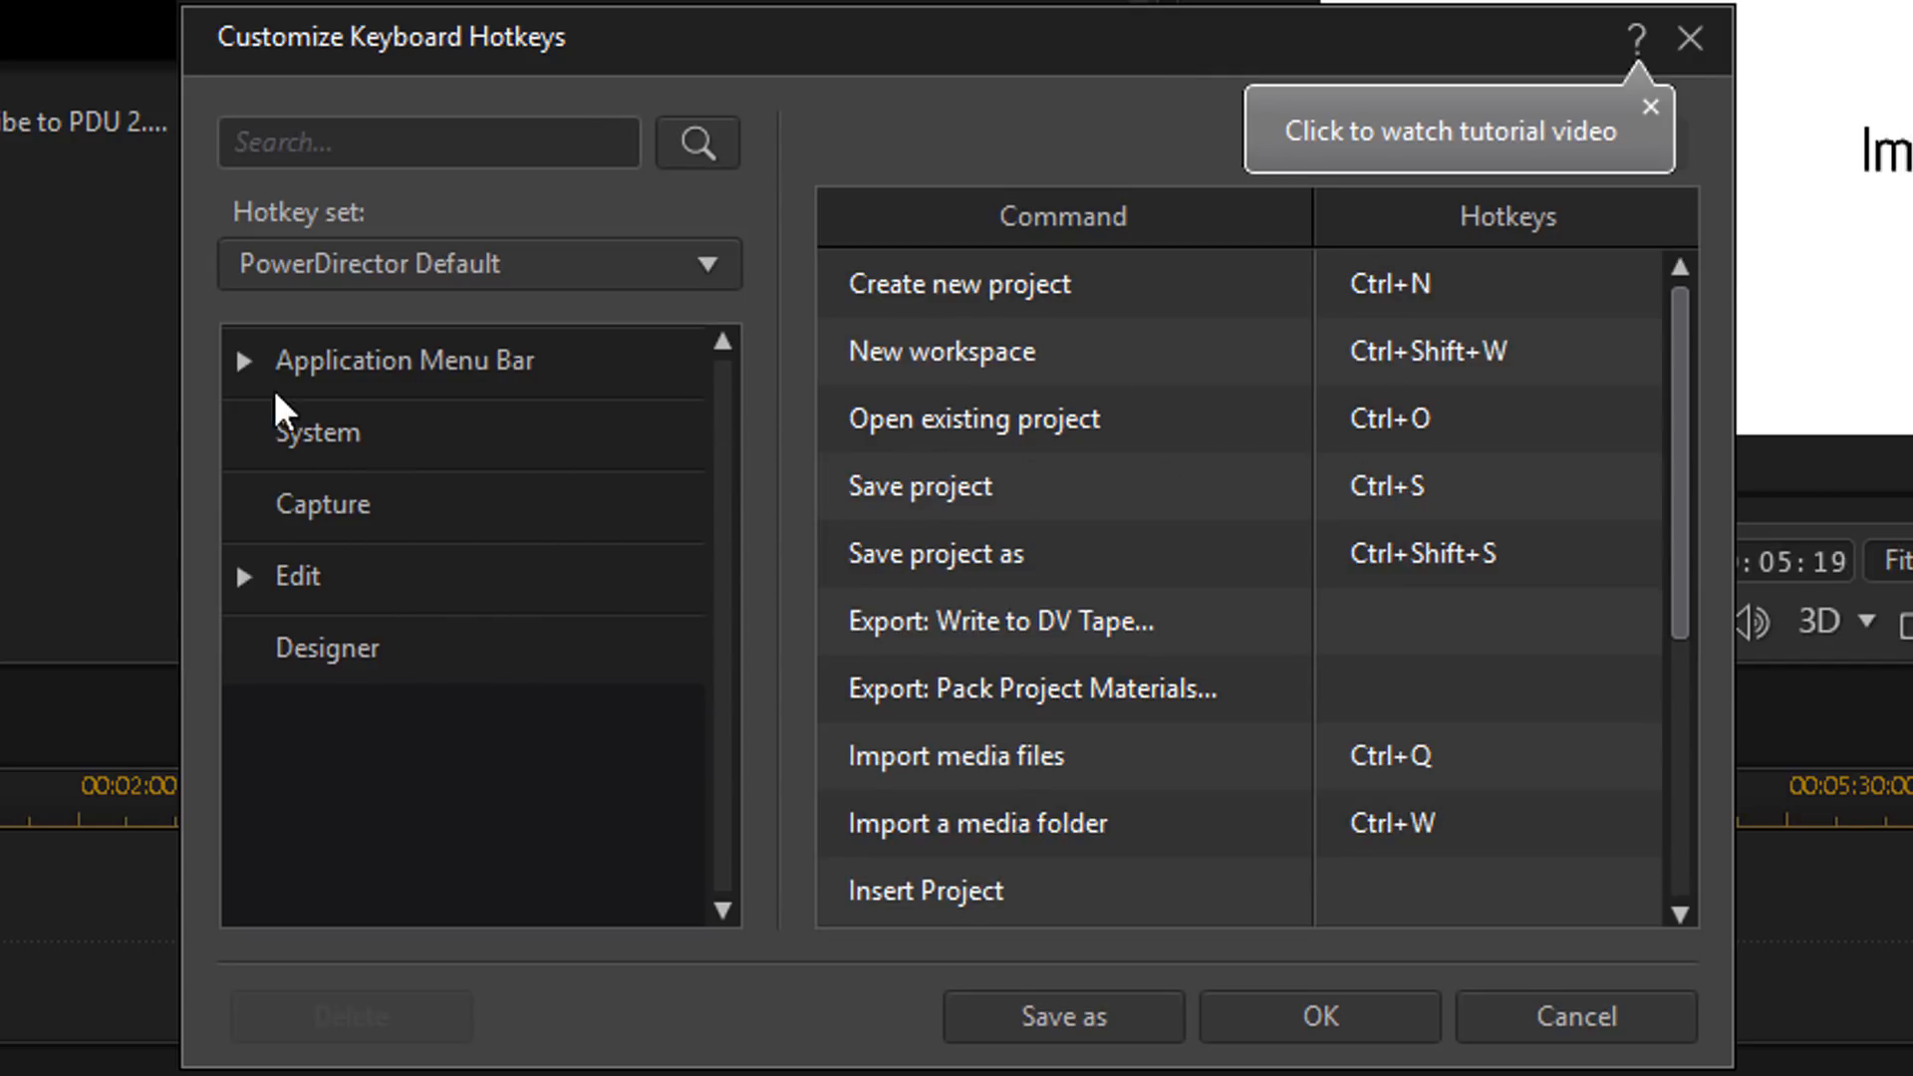
left_click(240, 360)
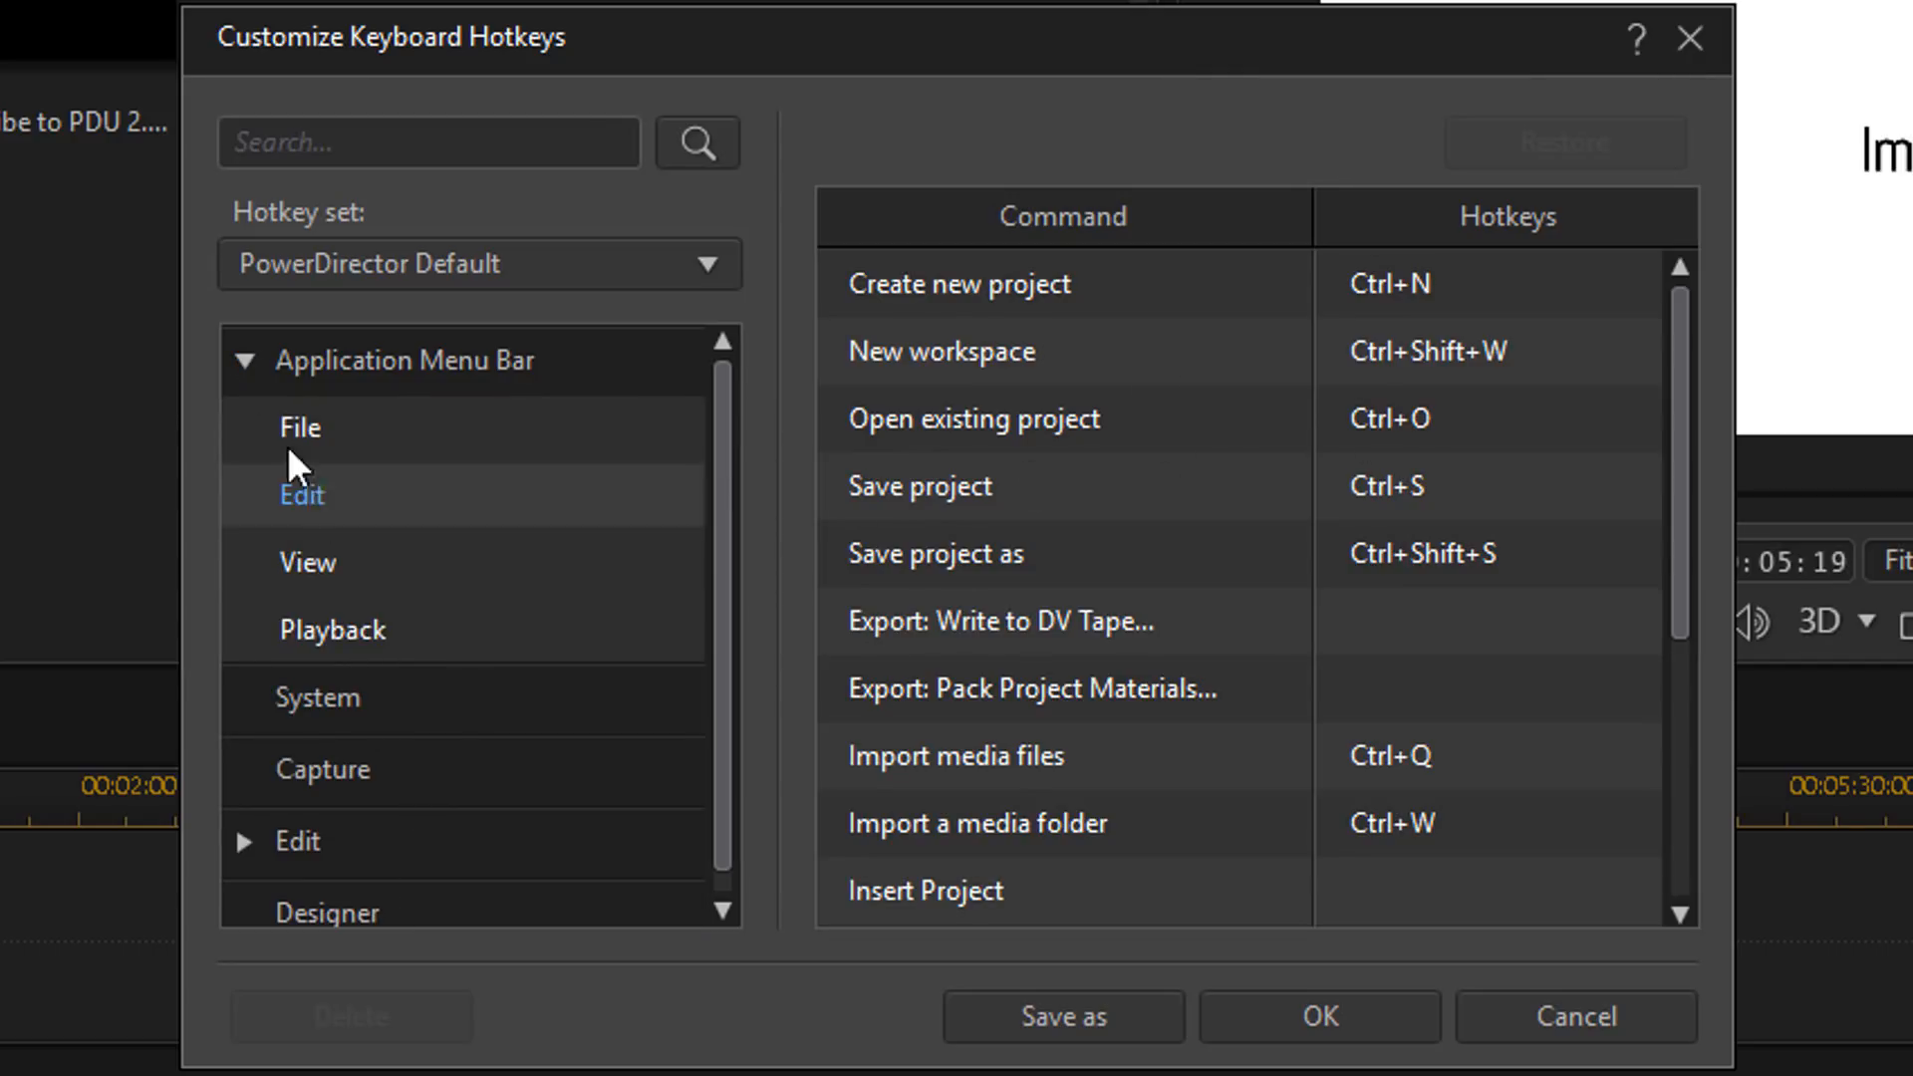
left_click(244, 360)
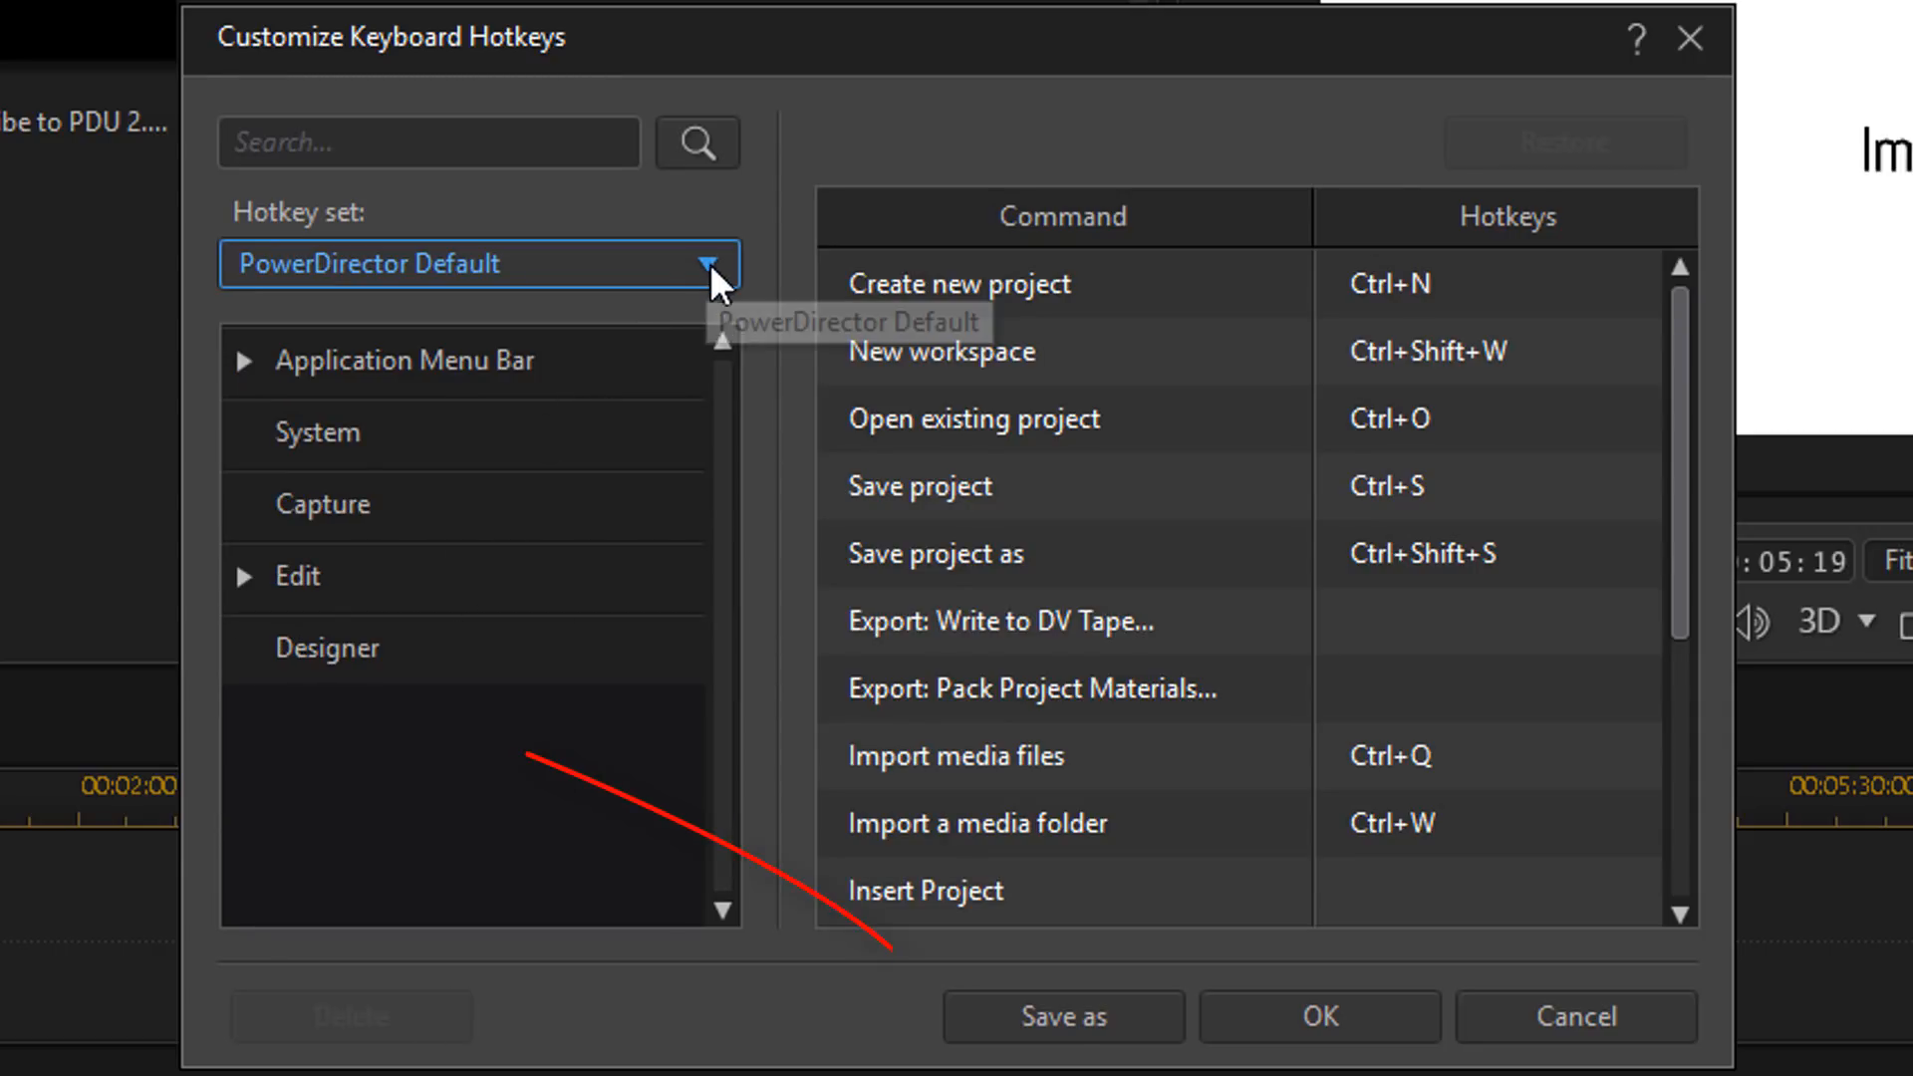
left_click(1086, 1016)
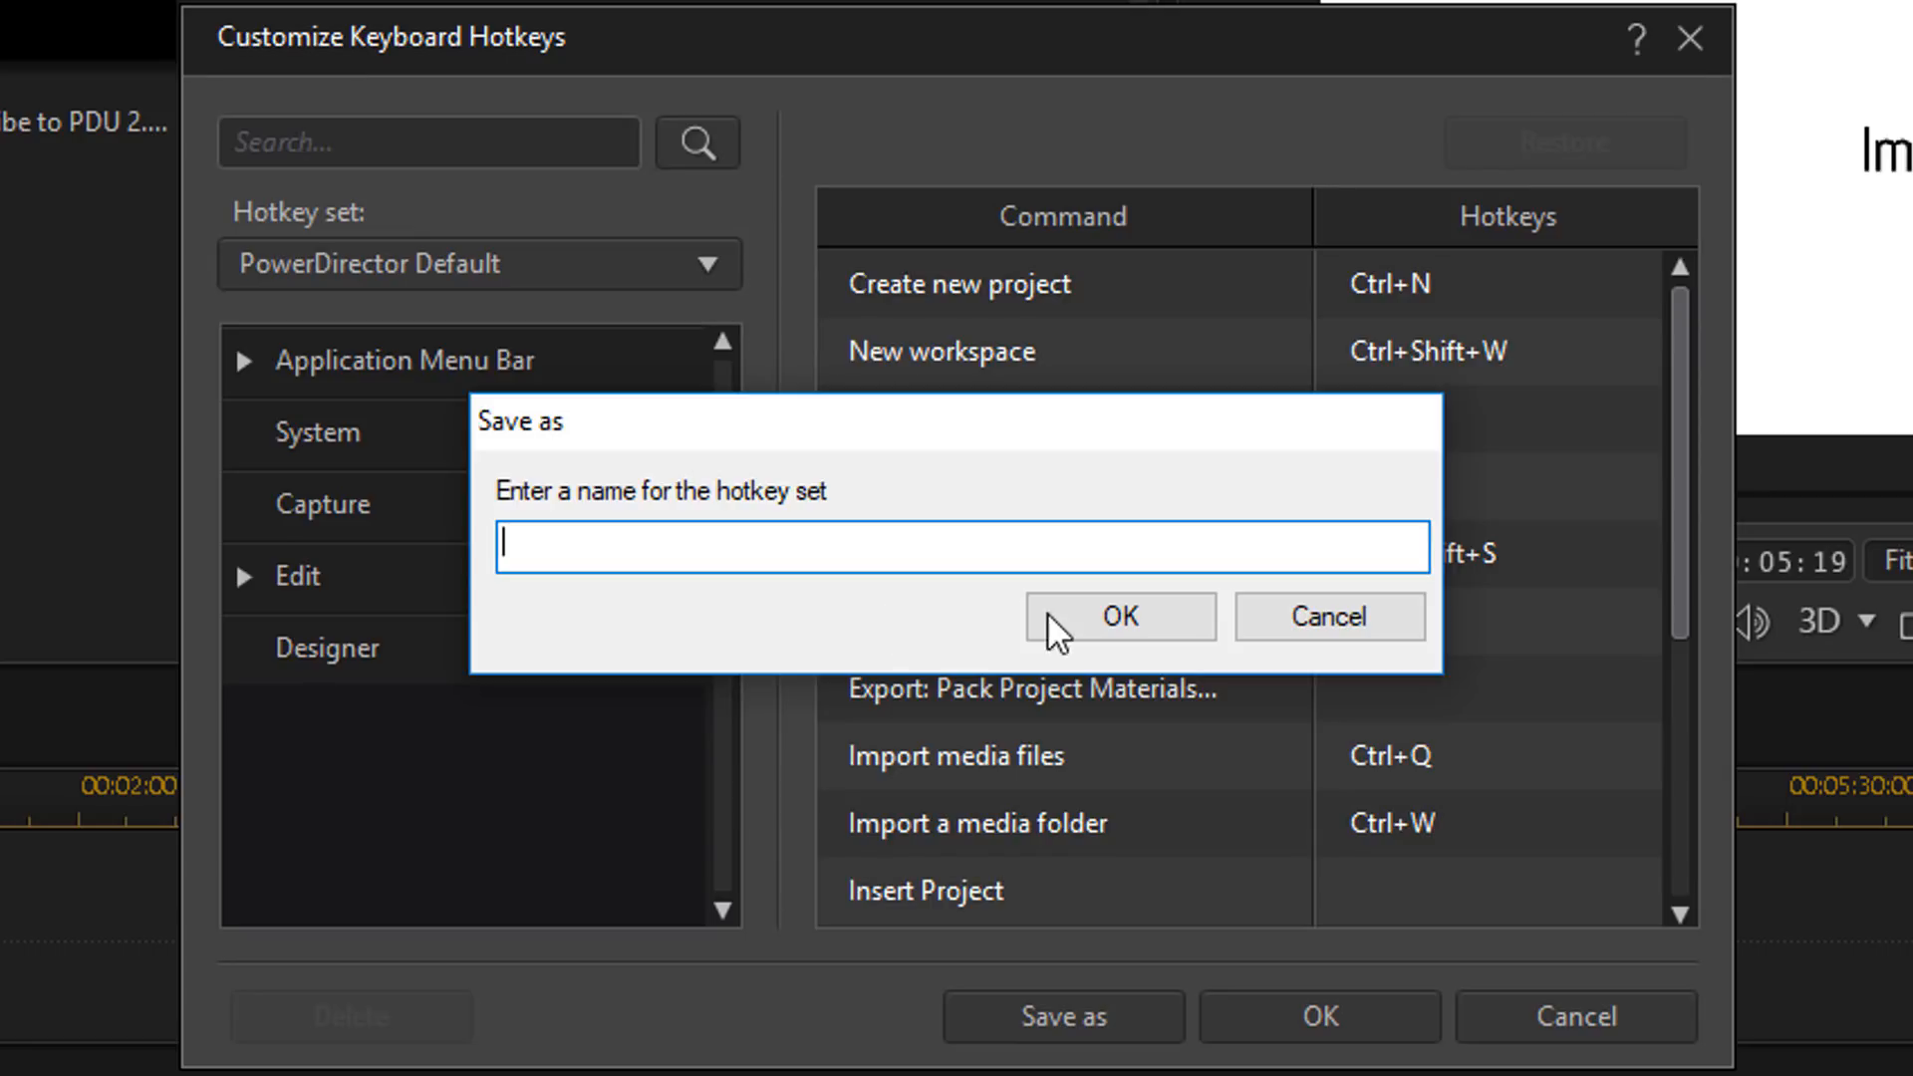
left_click(1283, 618)
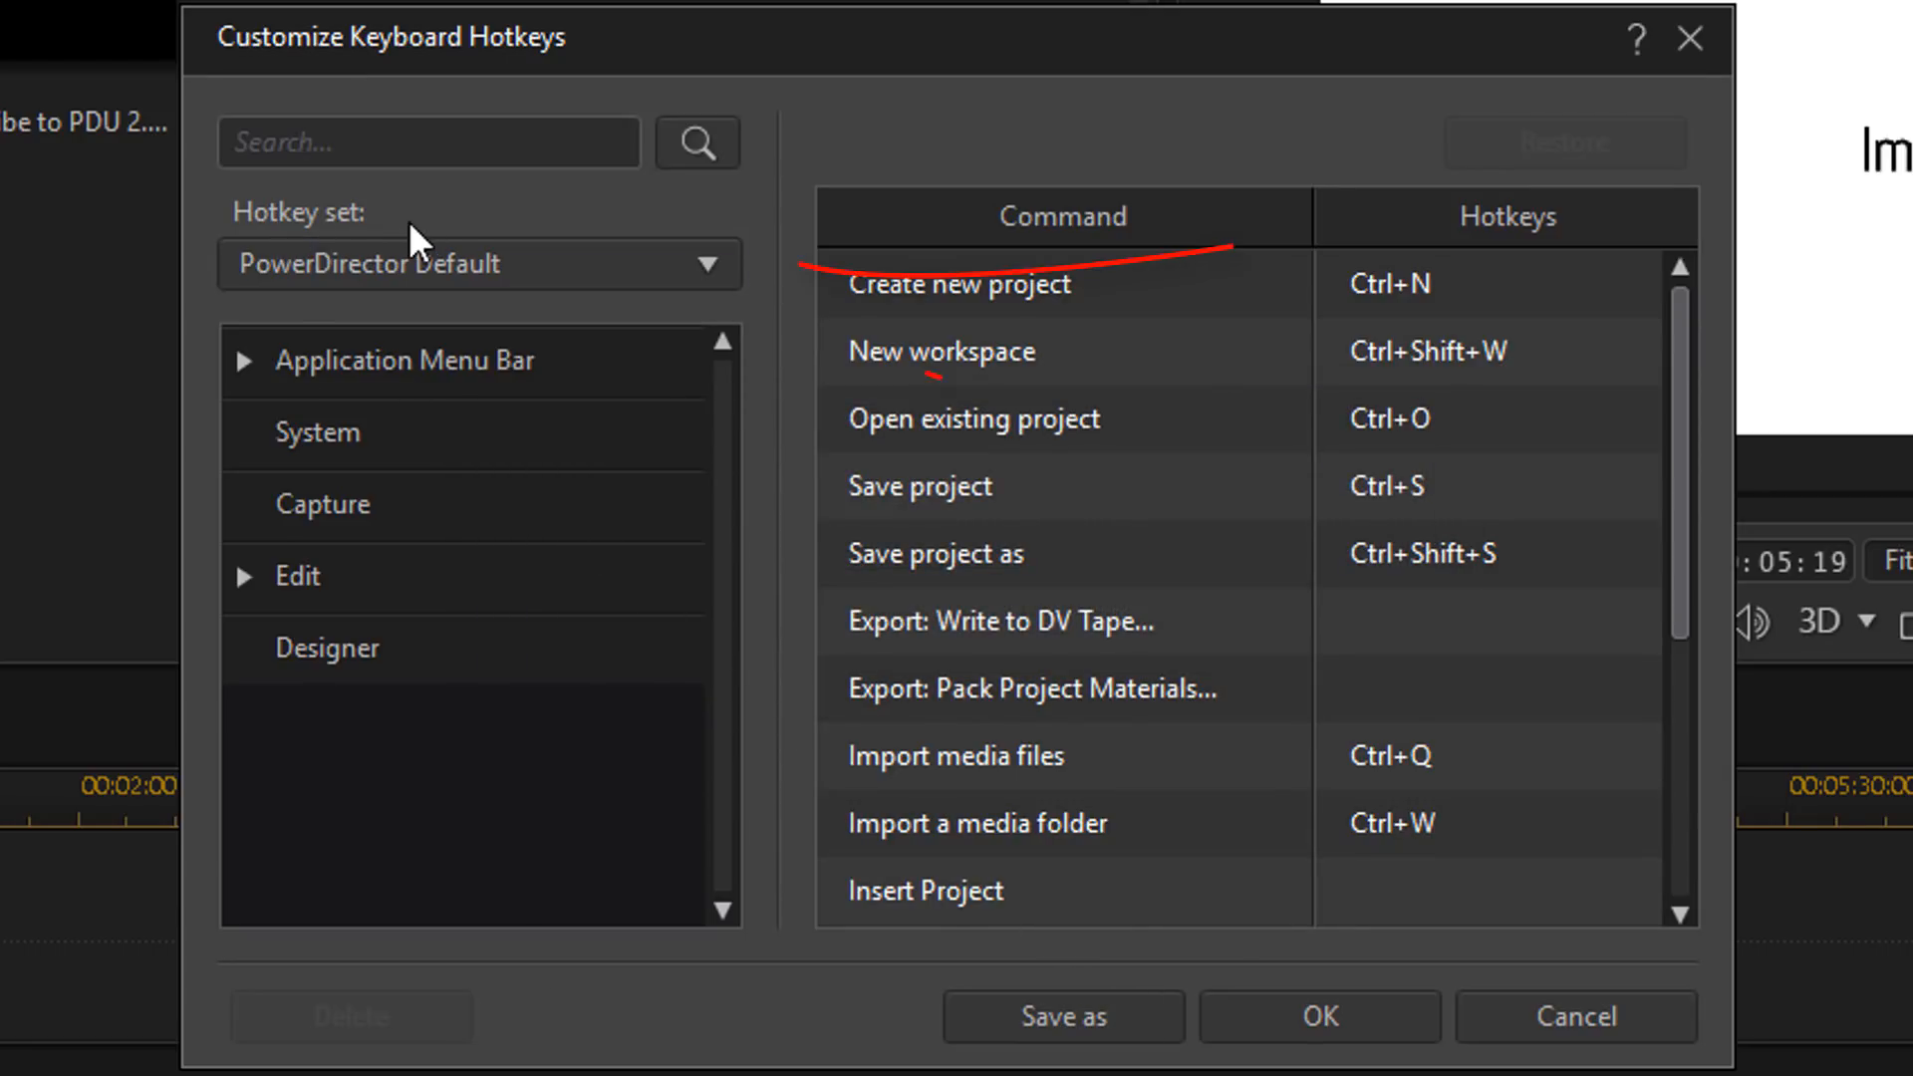
left_click(713, 263)
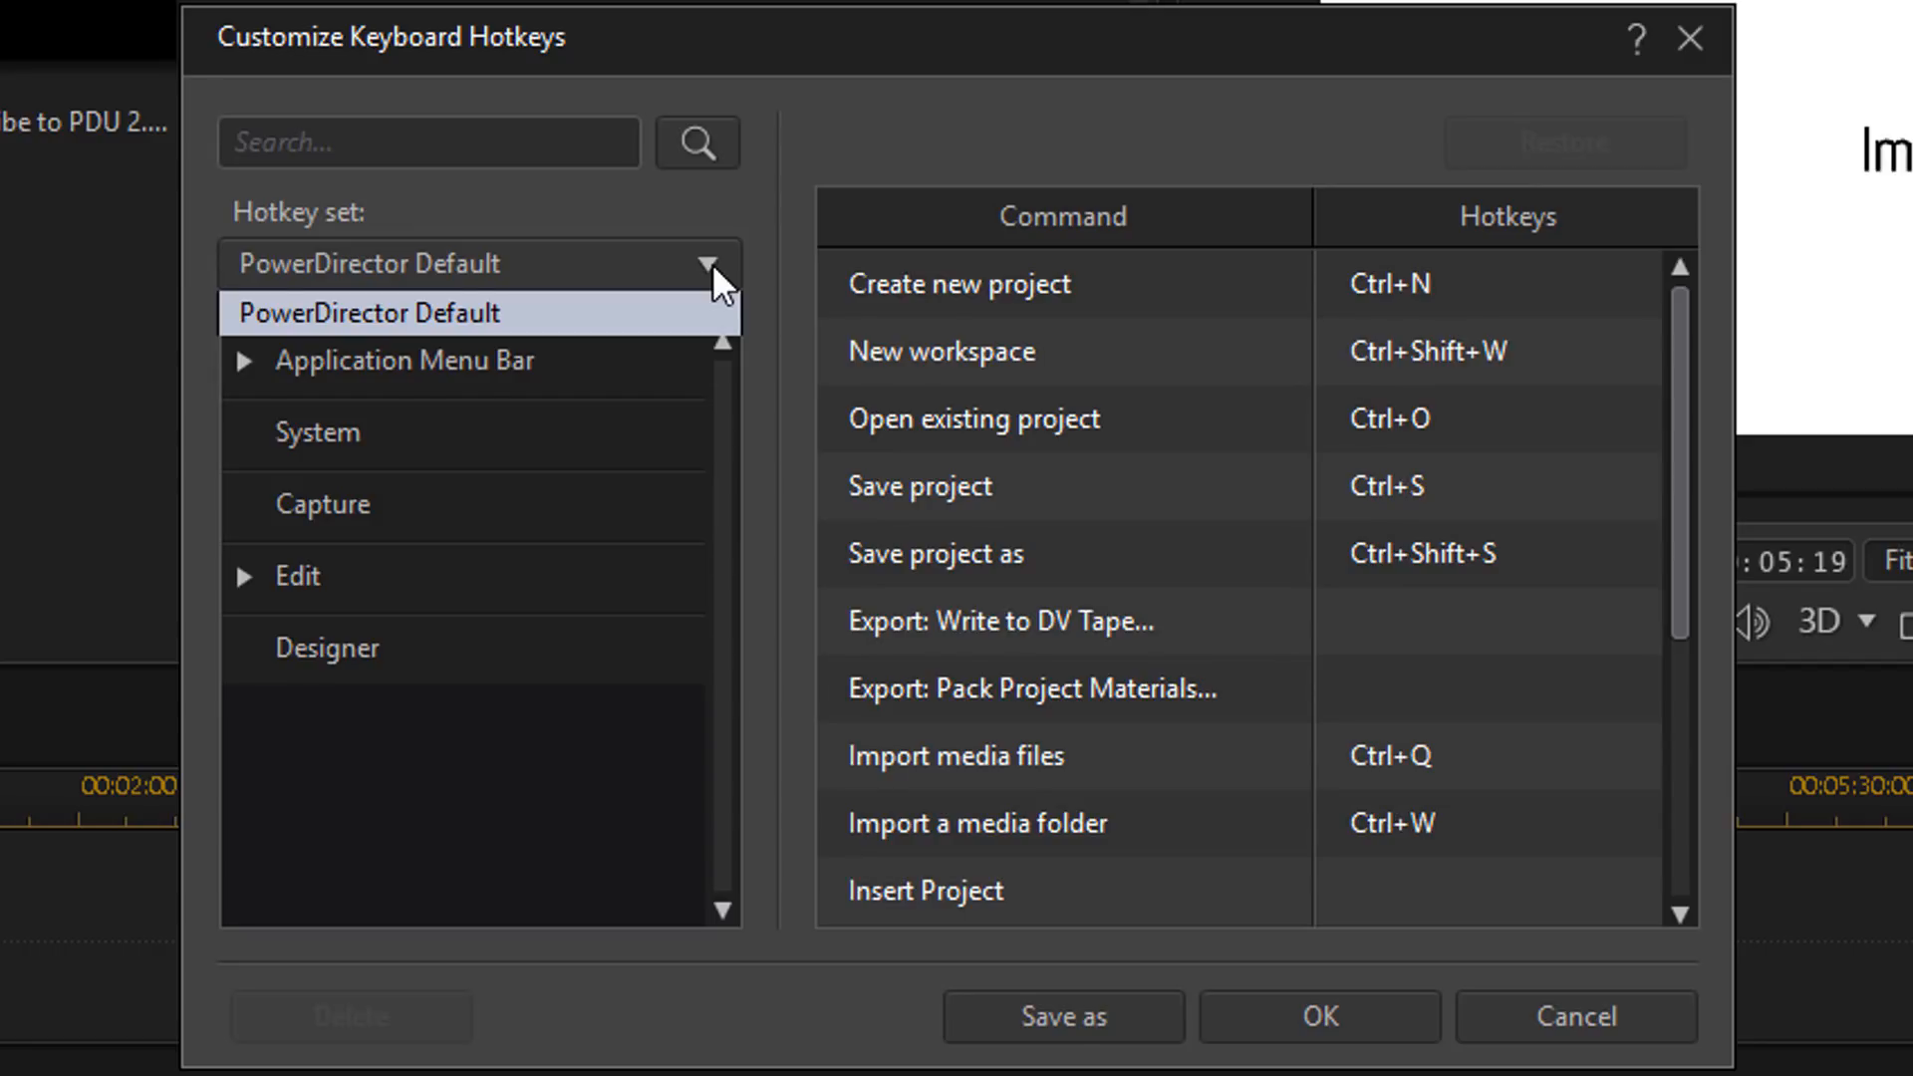
left_click(676, 214)
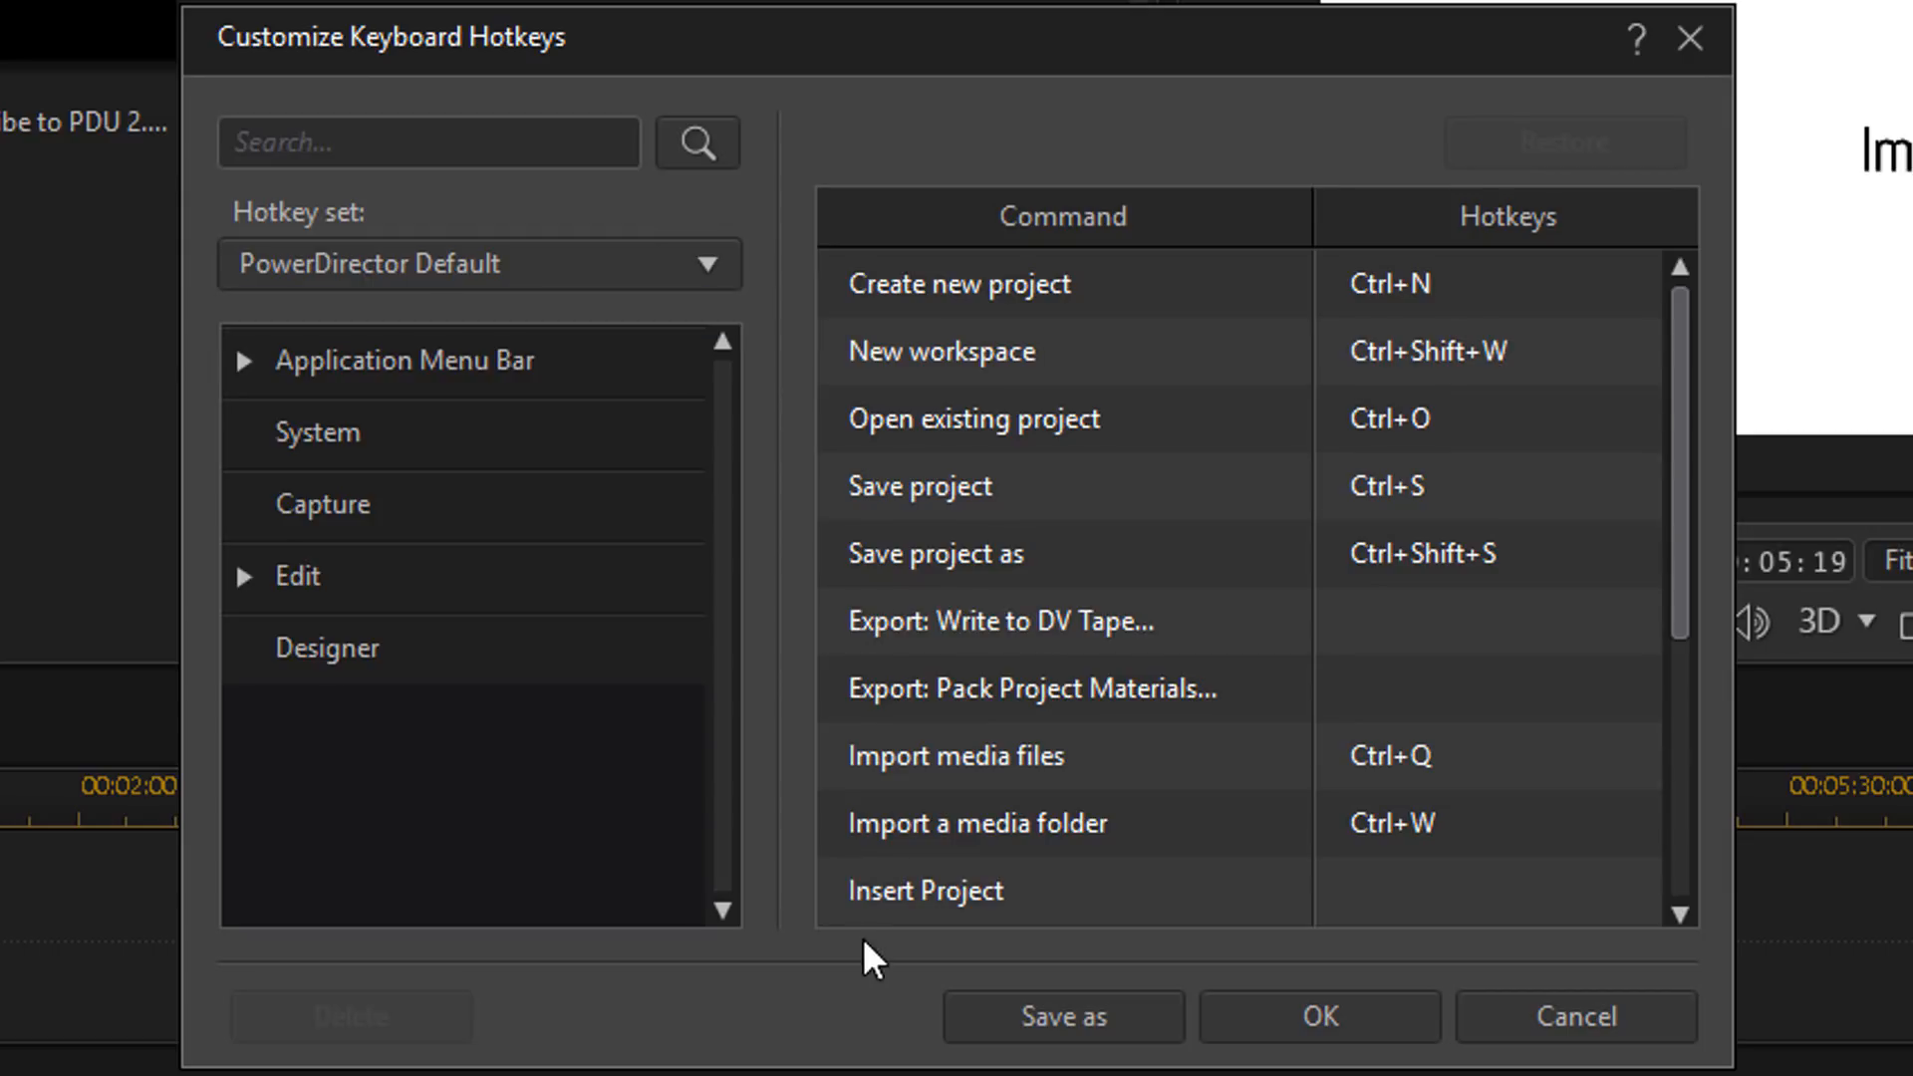
left_click(1568, 1012)
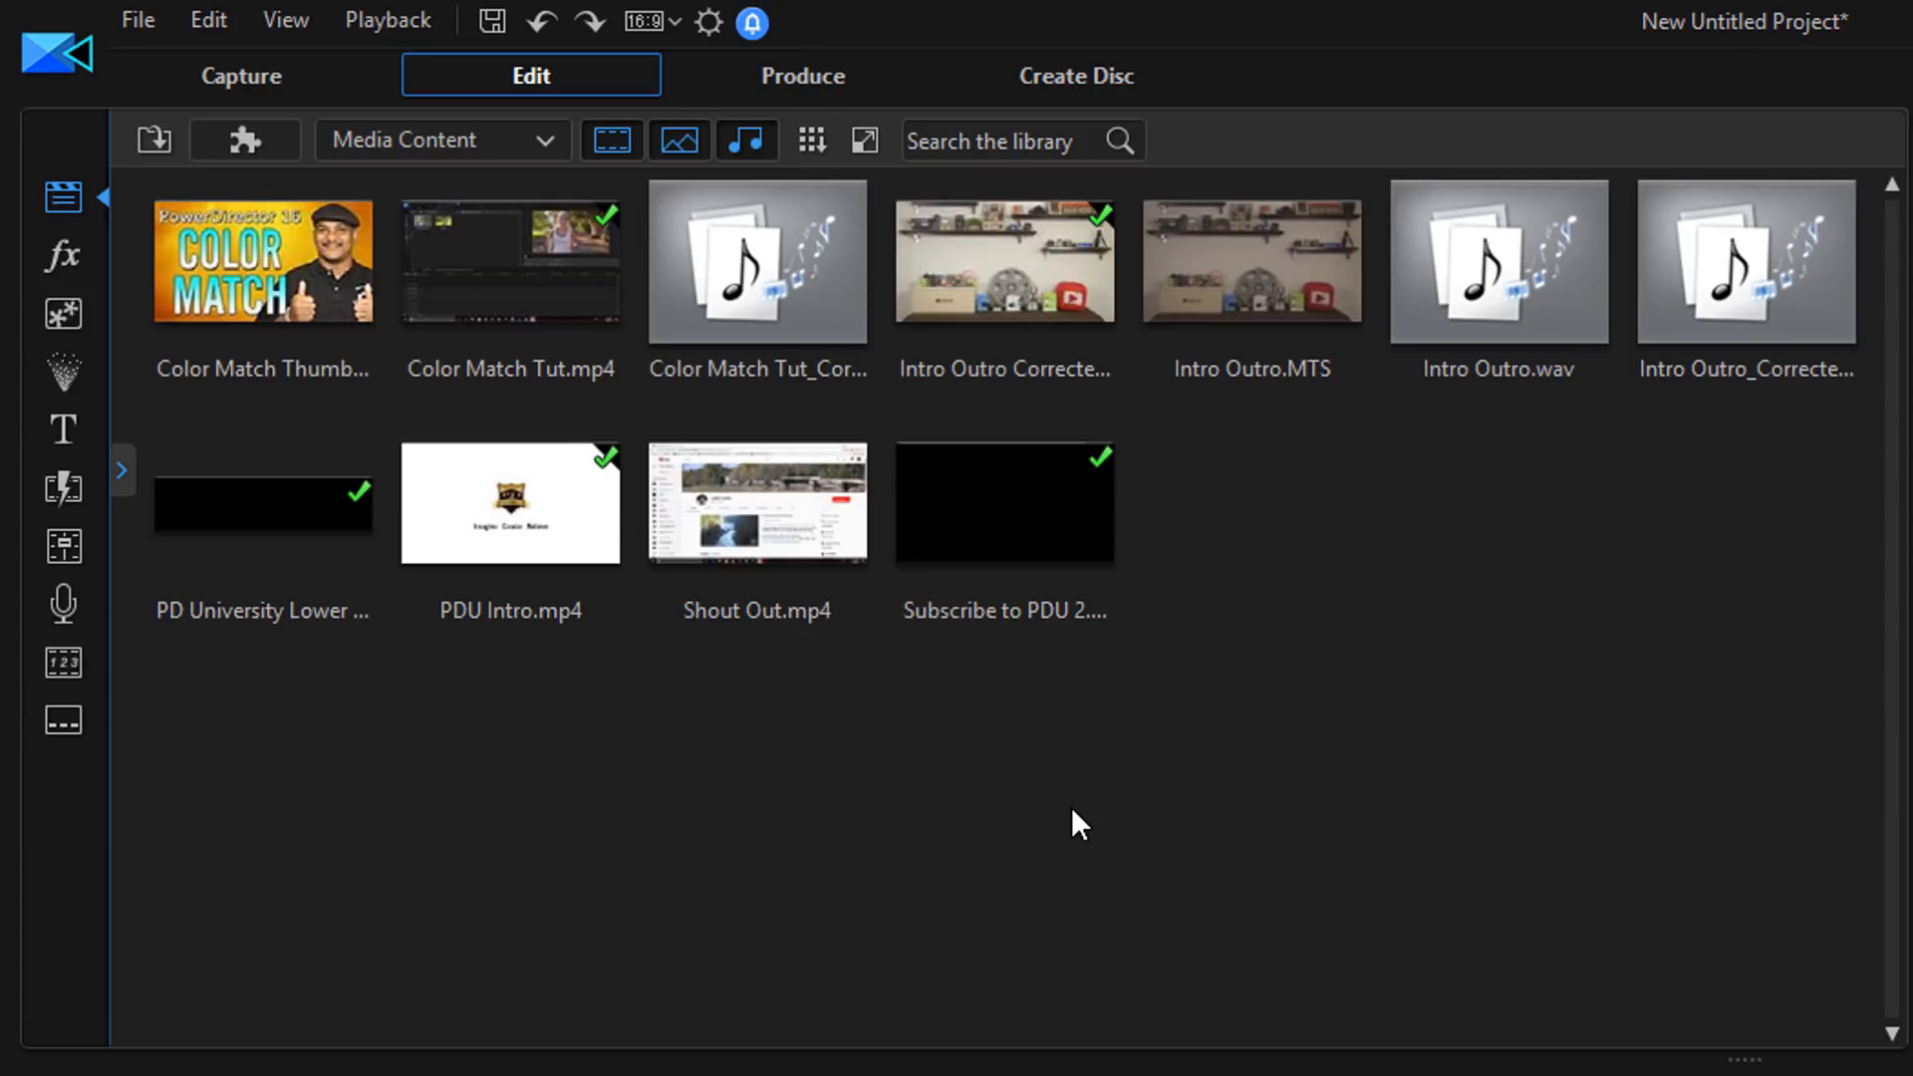
Filter the media library to audio files only by hiding images and videos, and select Intro Outro.wav.
left_click(674, 140)
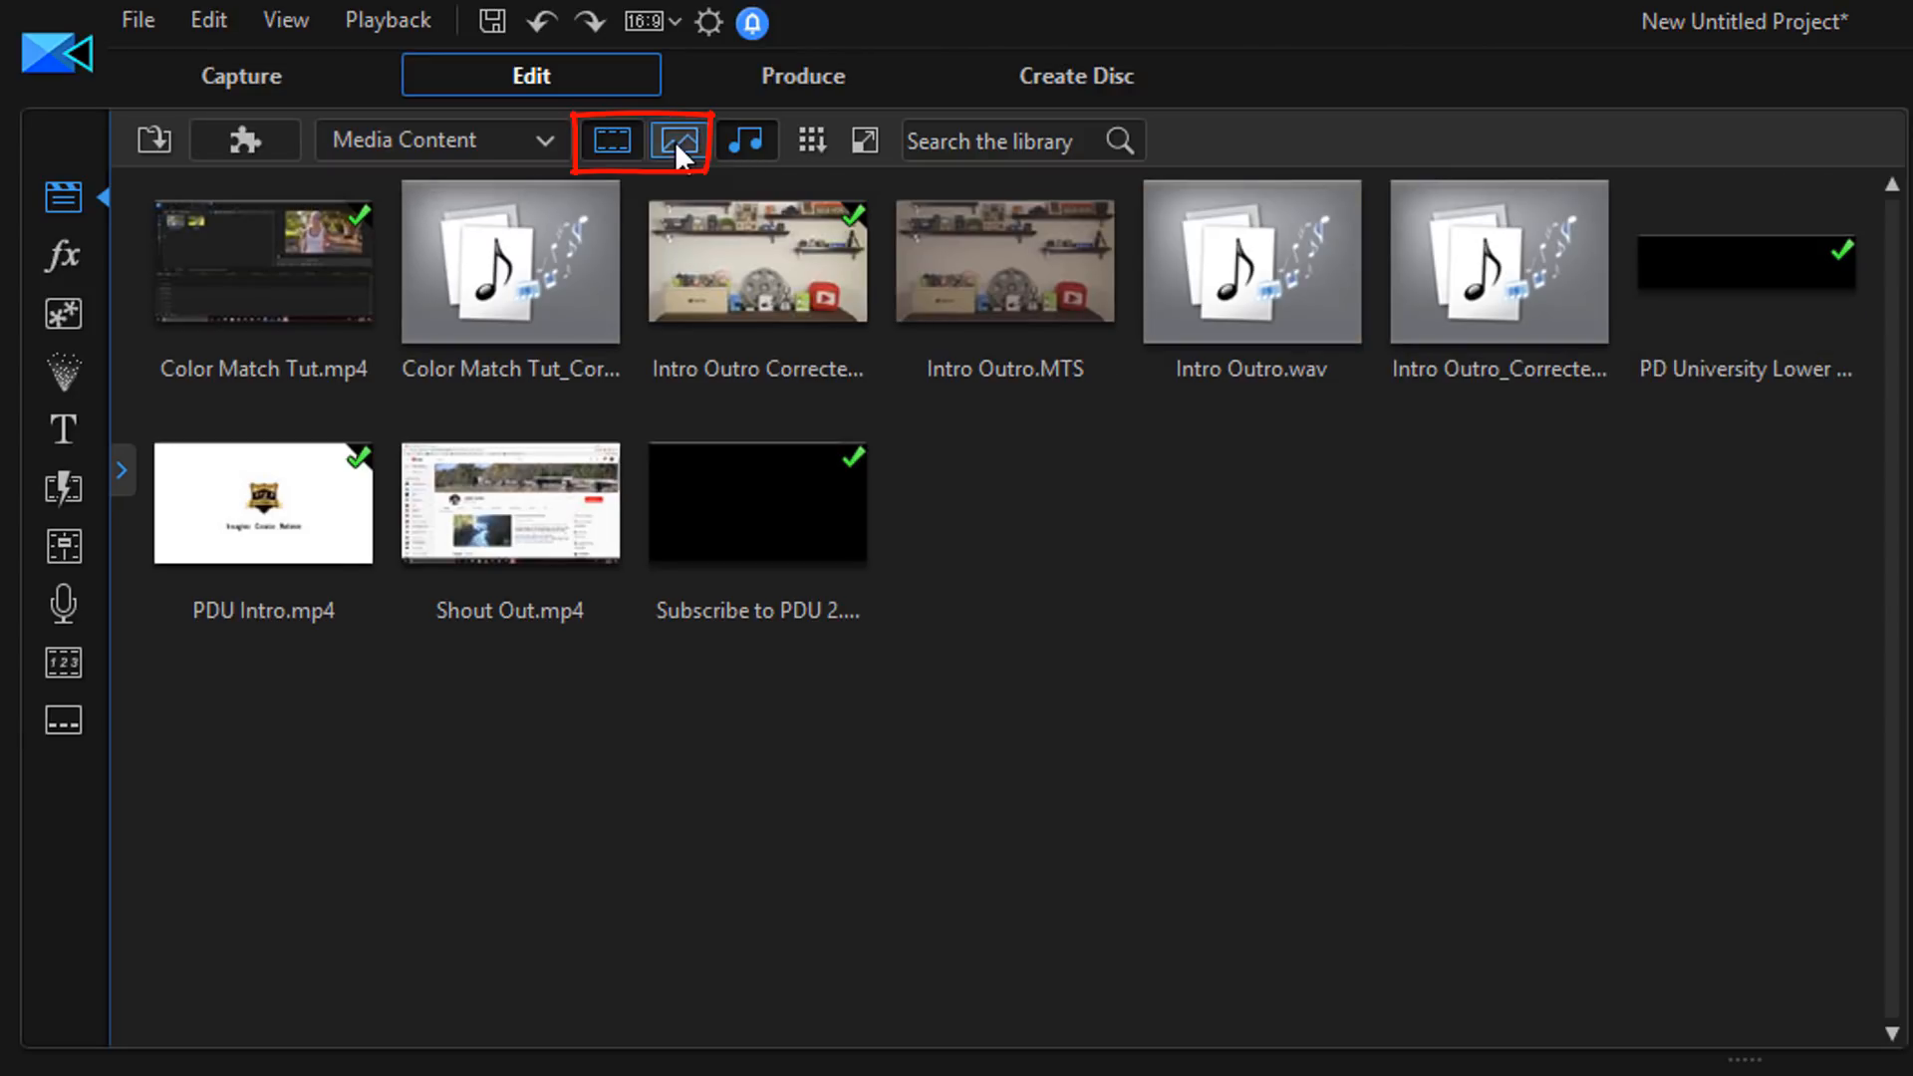
left_click(606, 141)
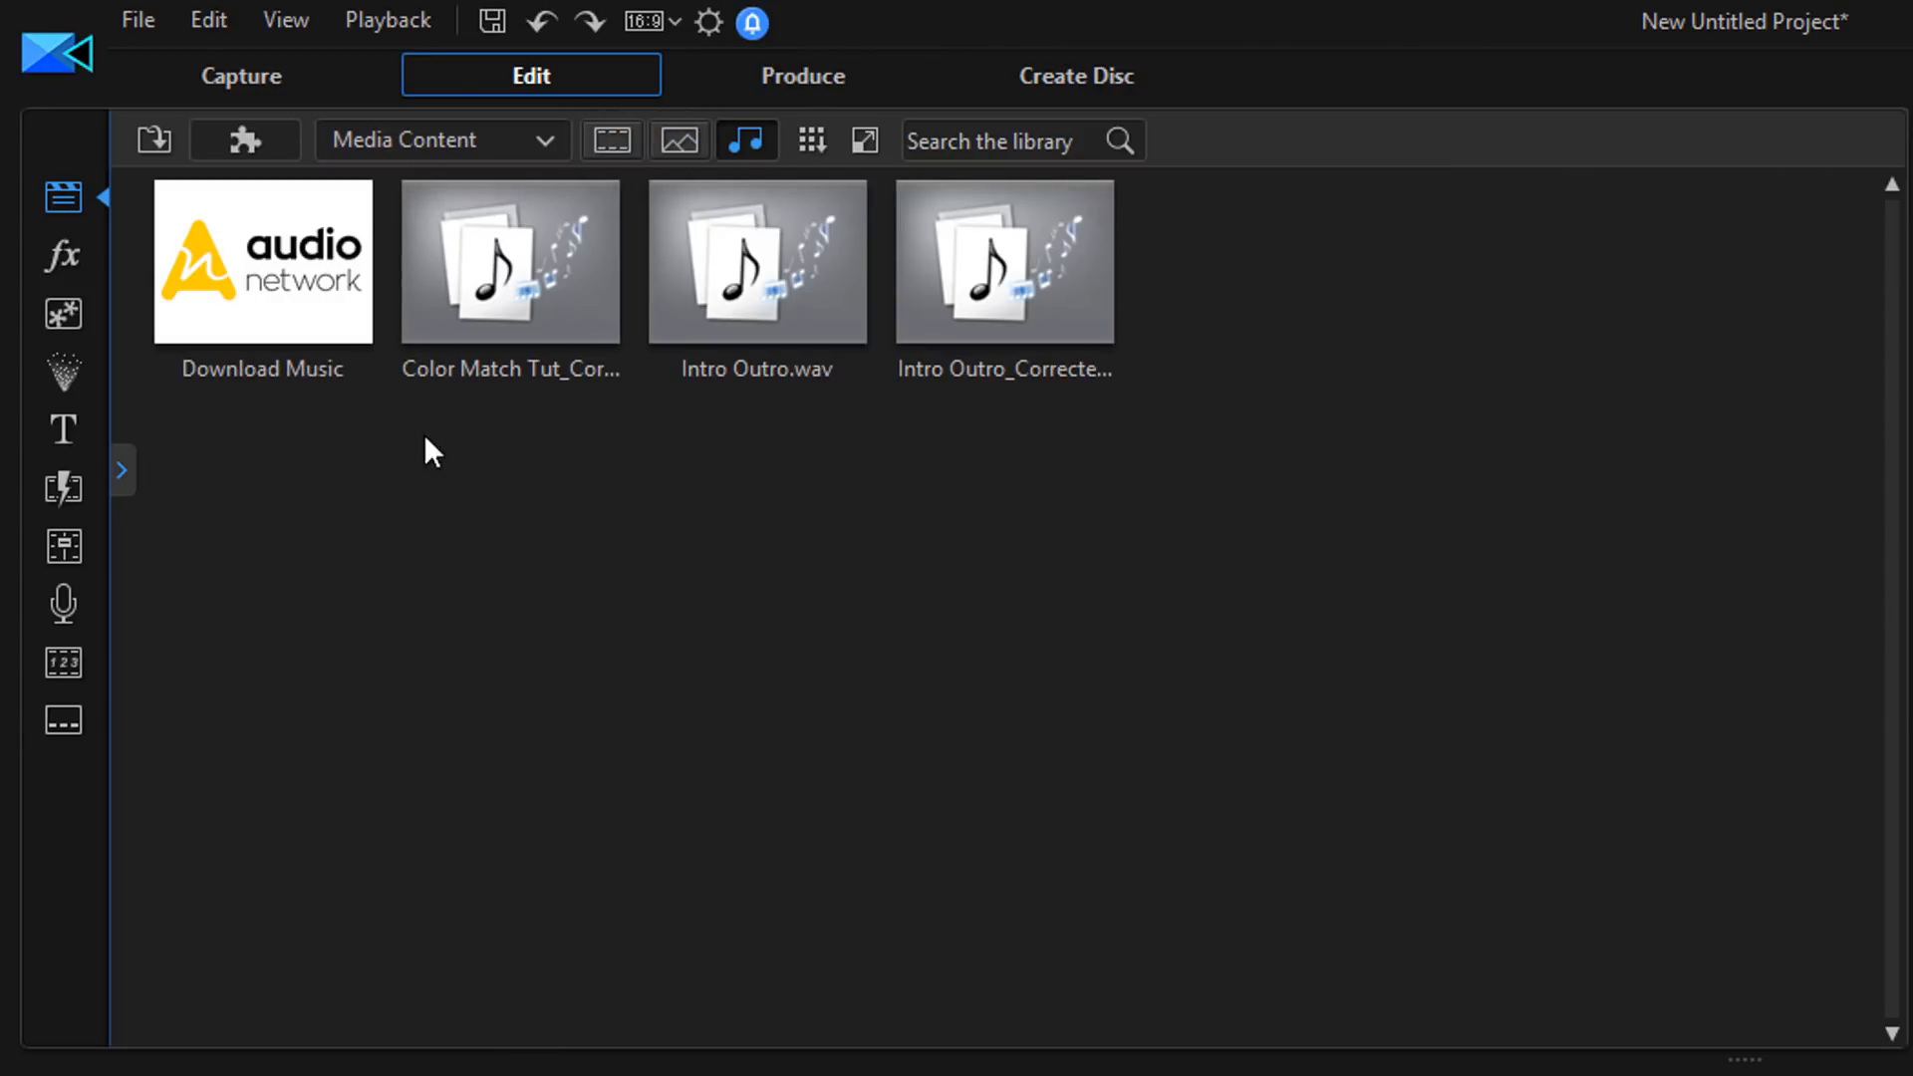
left_click(749, 318)
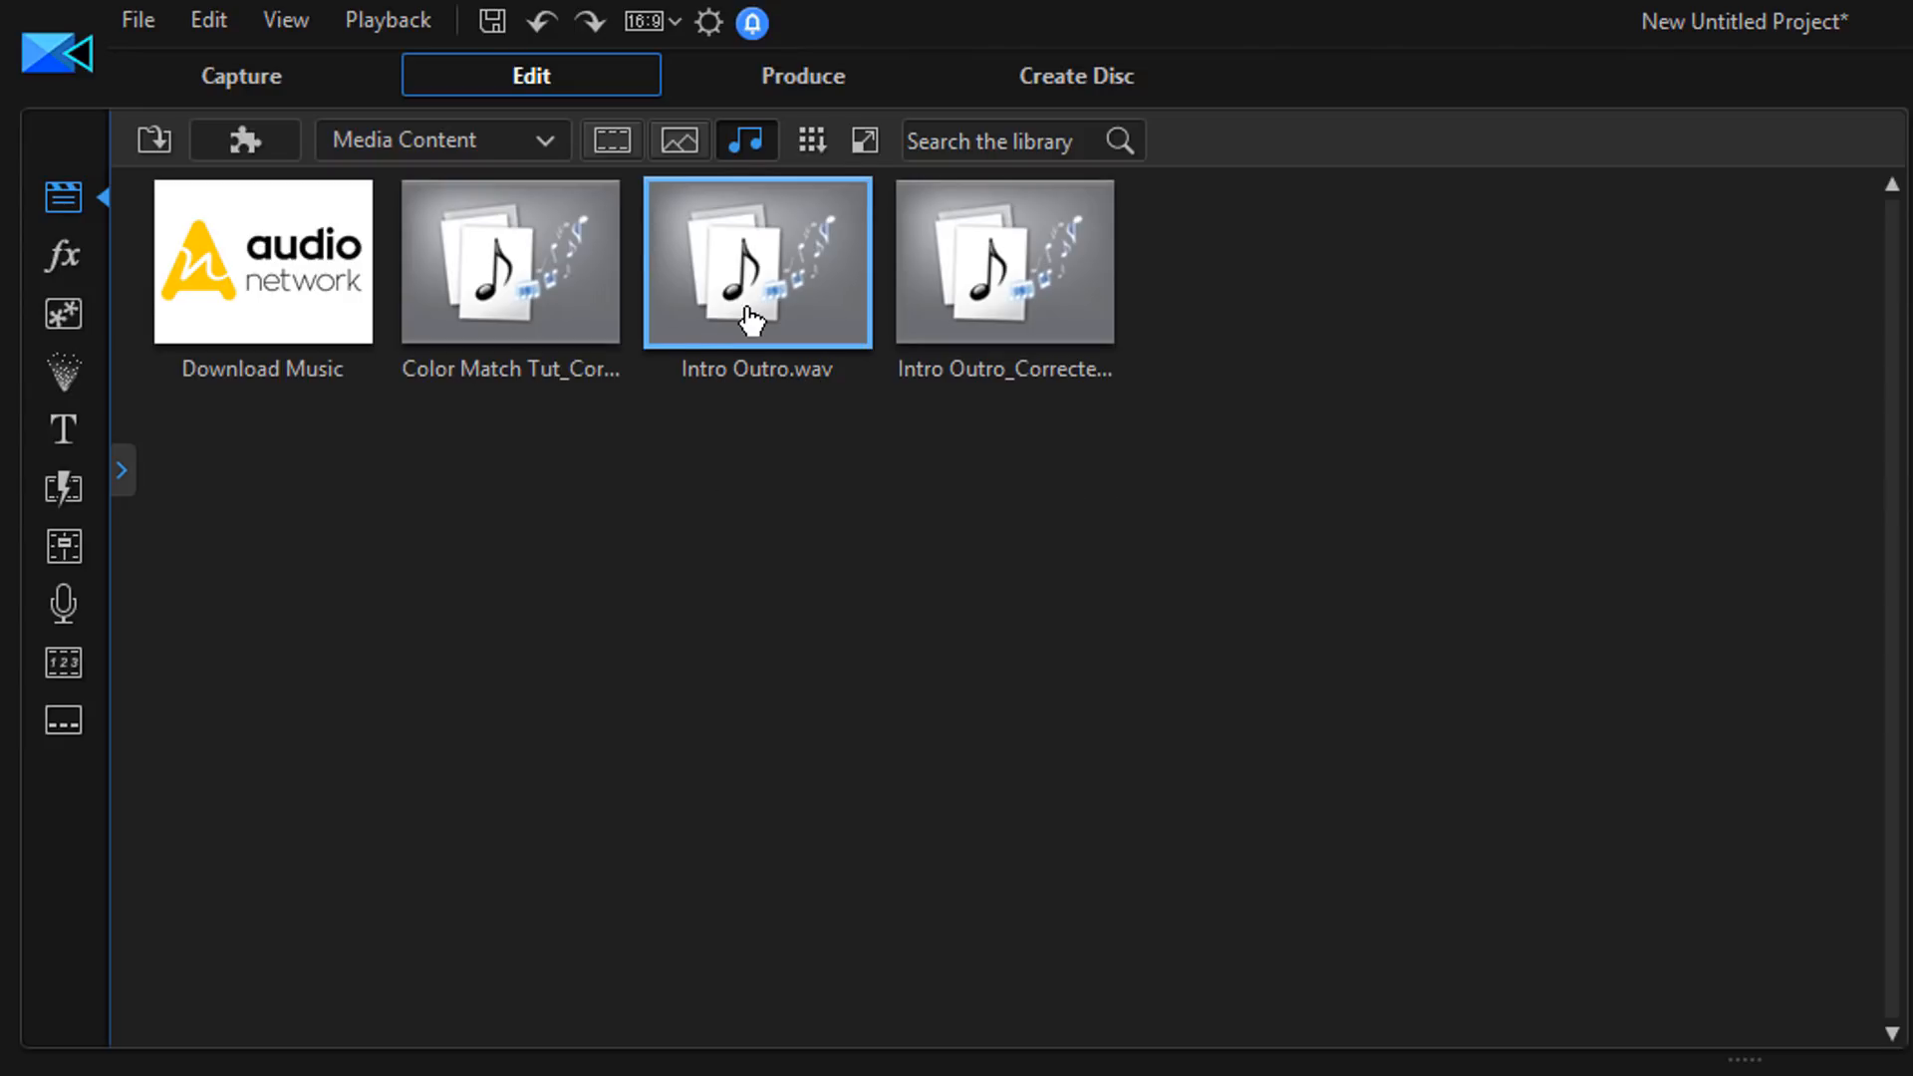
mouse_move(752, 319)
left_mouse_down()
mouse_move(976, 623)
mouse_move(1186, 1036)
mouse_move(777, 572)
mouse_move(786, 380)
left_mouse_up()
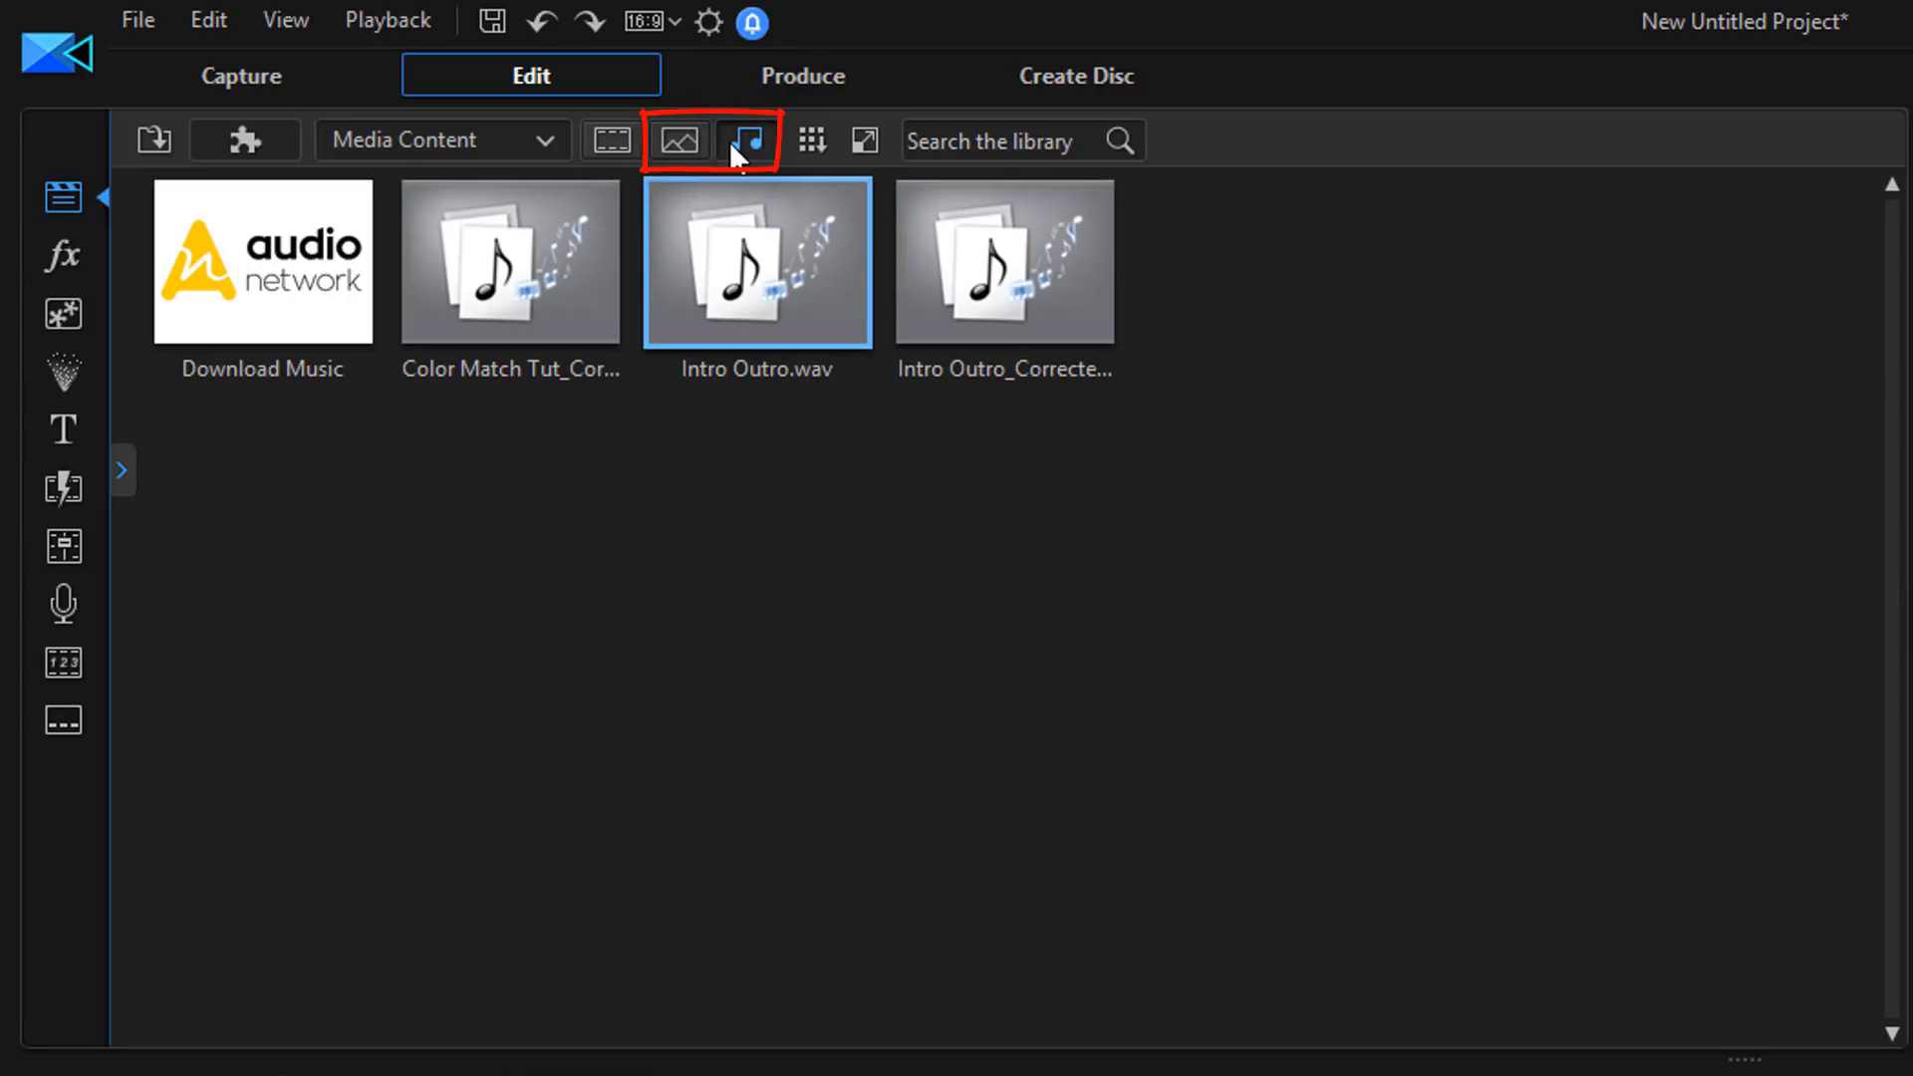
View only the images and only the videos in the media library, and restore the display of all three media types.
left_click(681, 141)
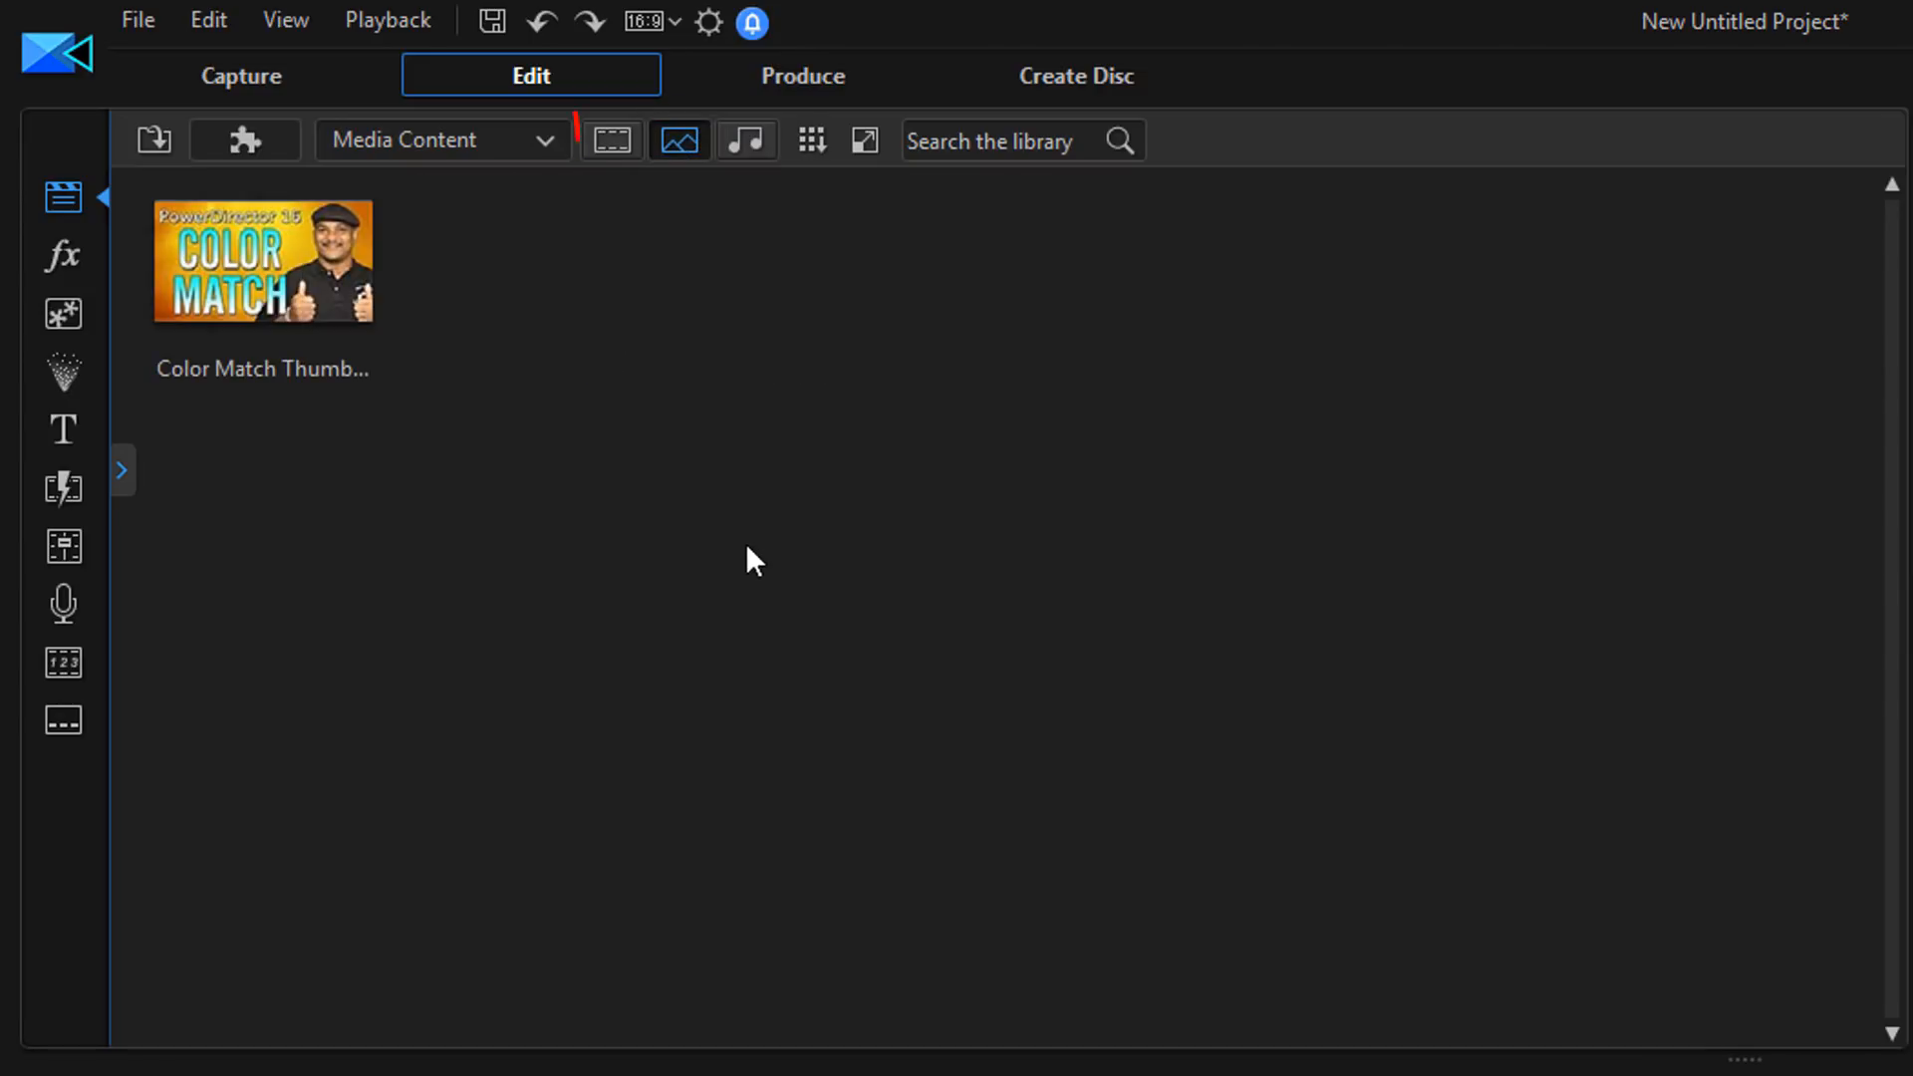
left_click(634, 152)
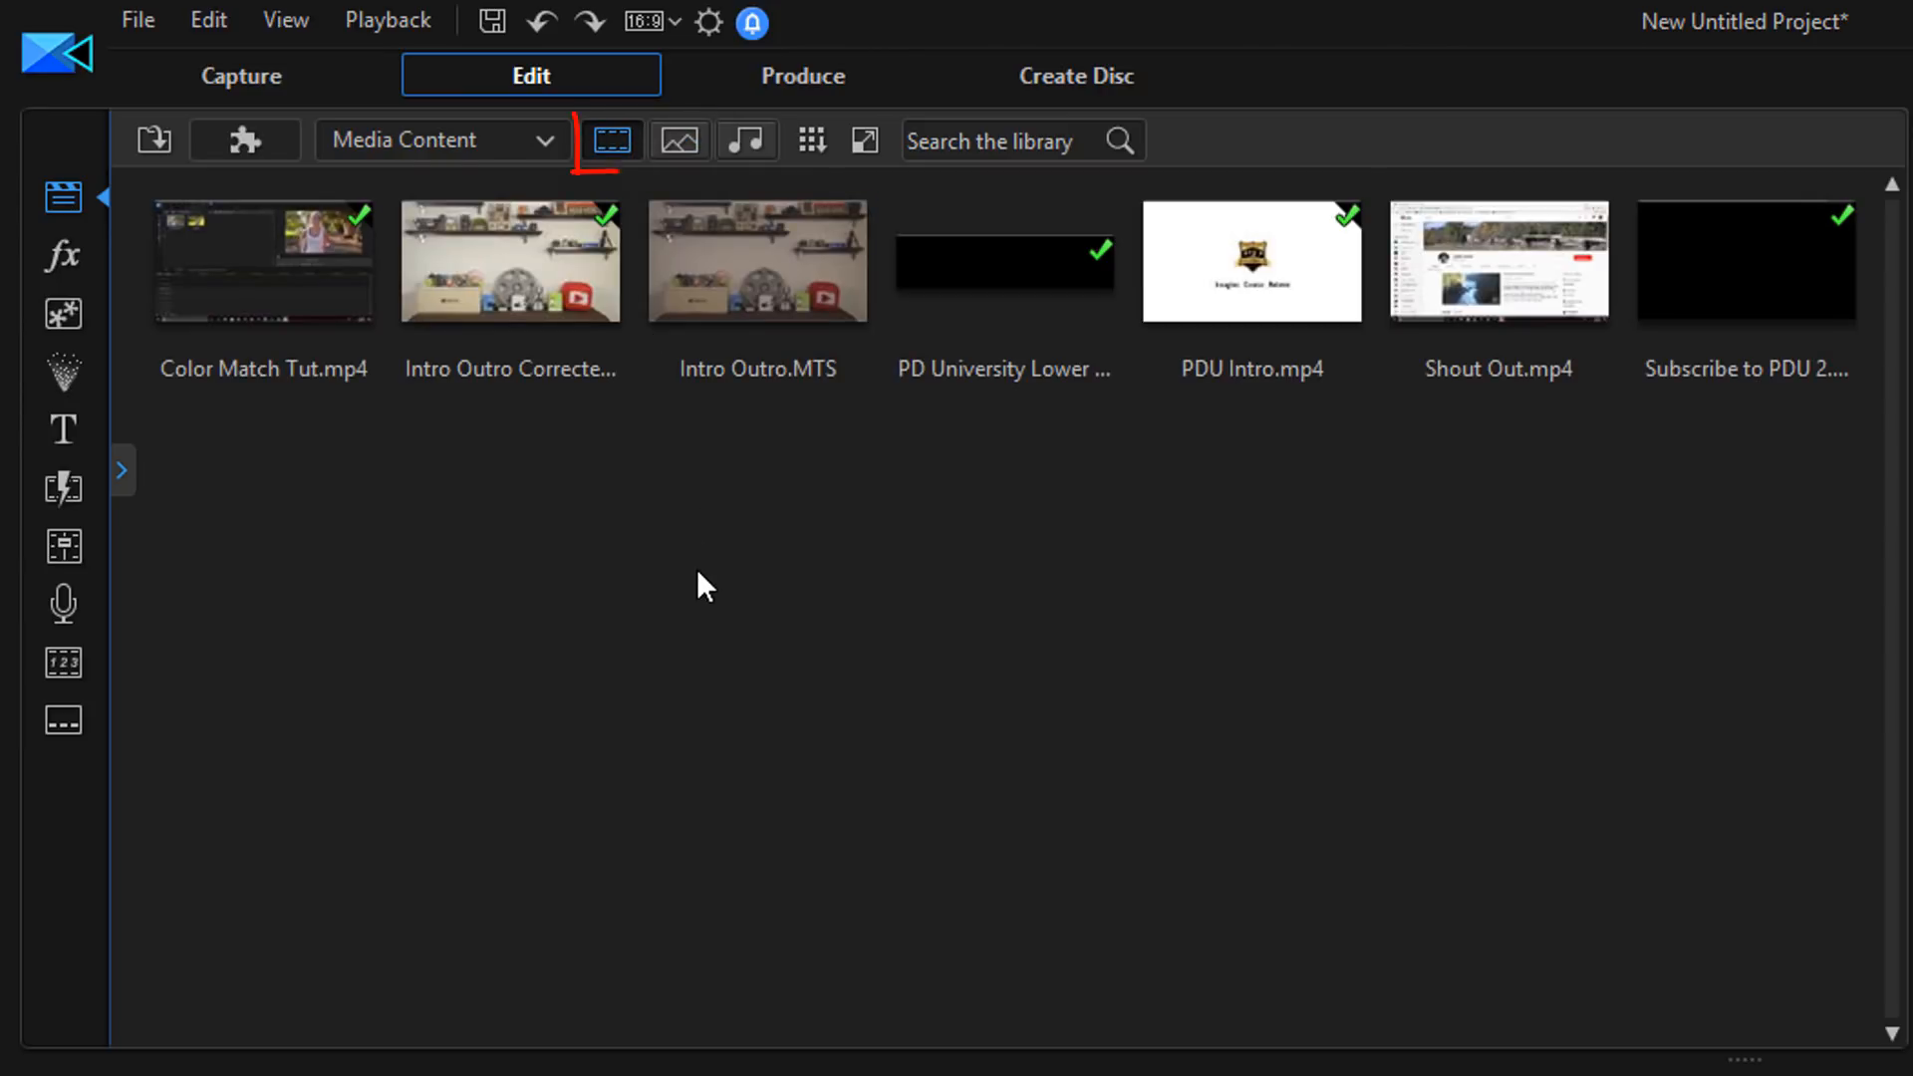
left_click(697, 139)
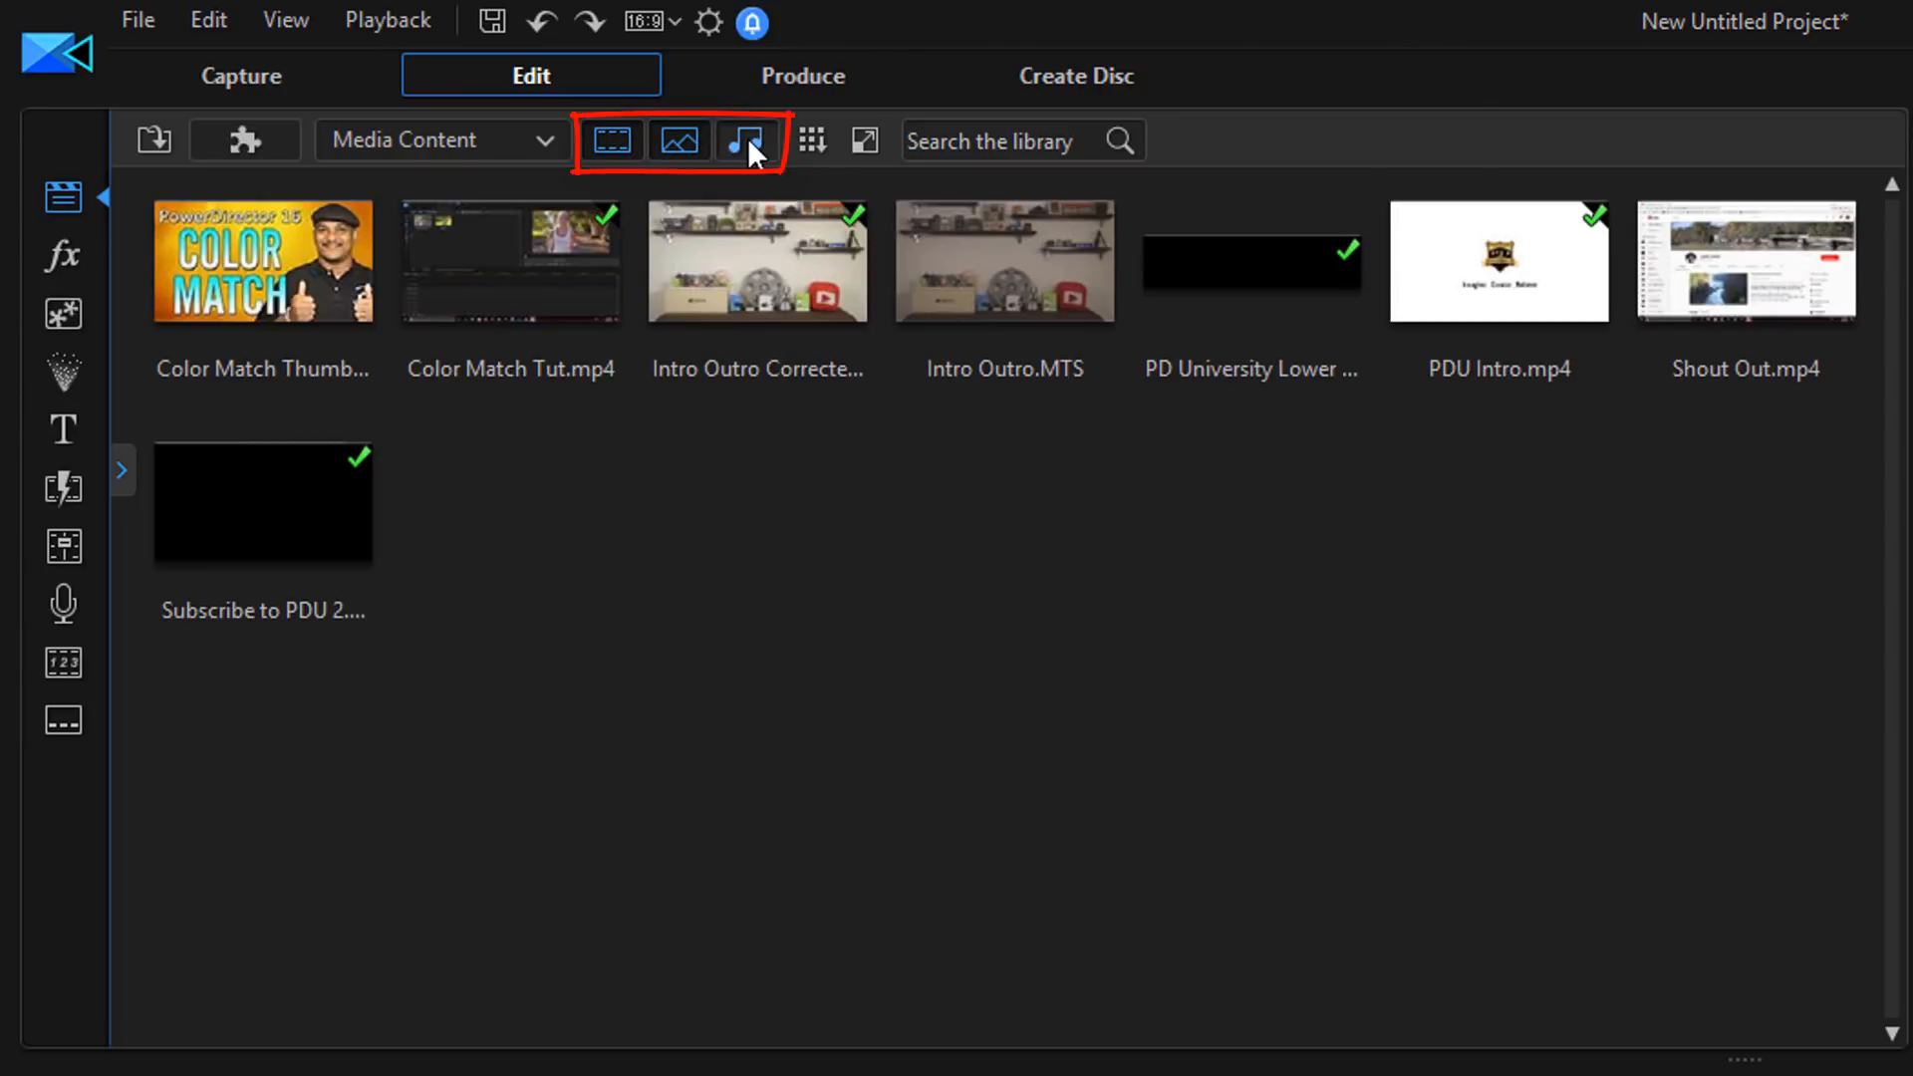
left_click(745, 140)
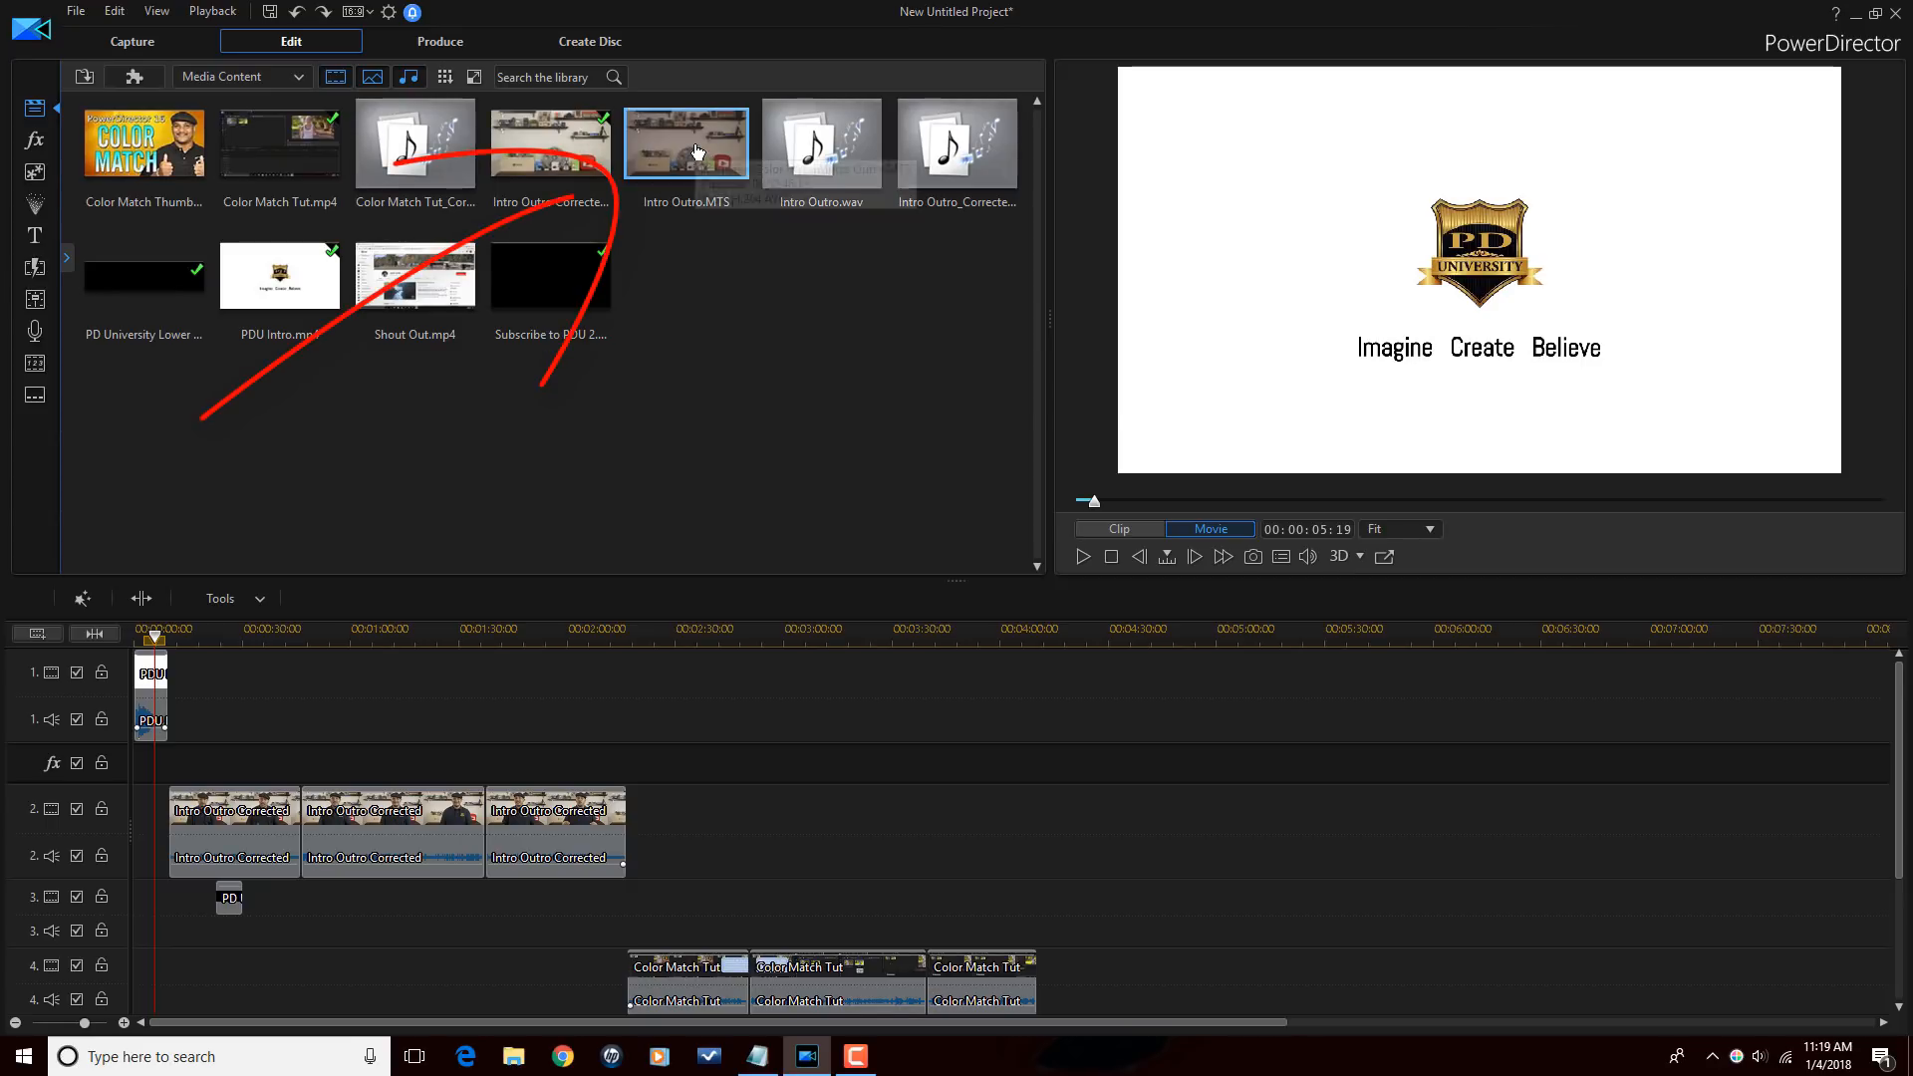
Add Intro Outro.MTS to track 1 of the timeline at about 00:03:05.
left_click_drag(697, 151, 798, 670)
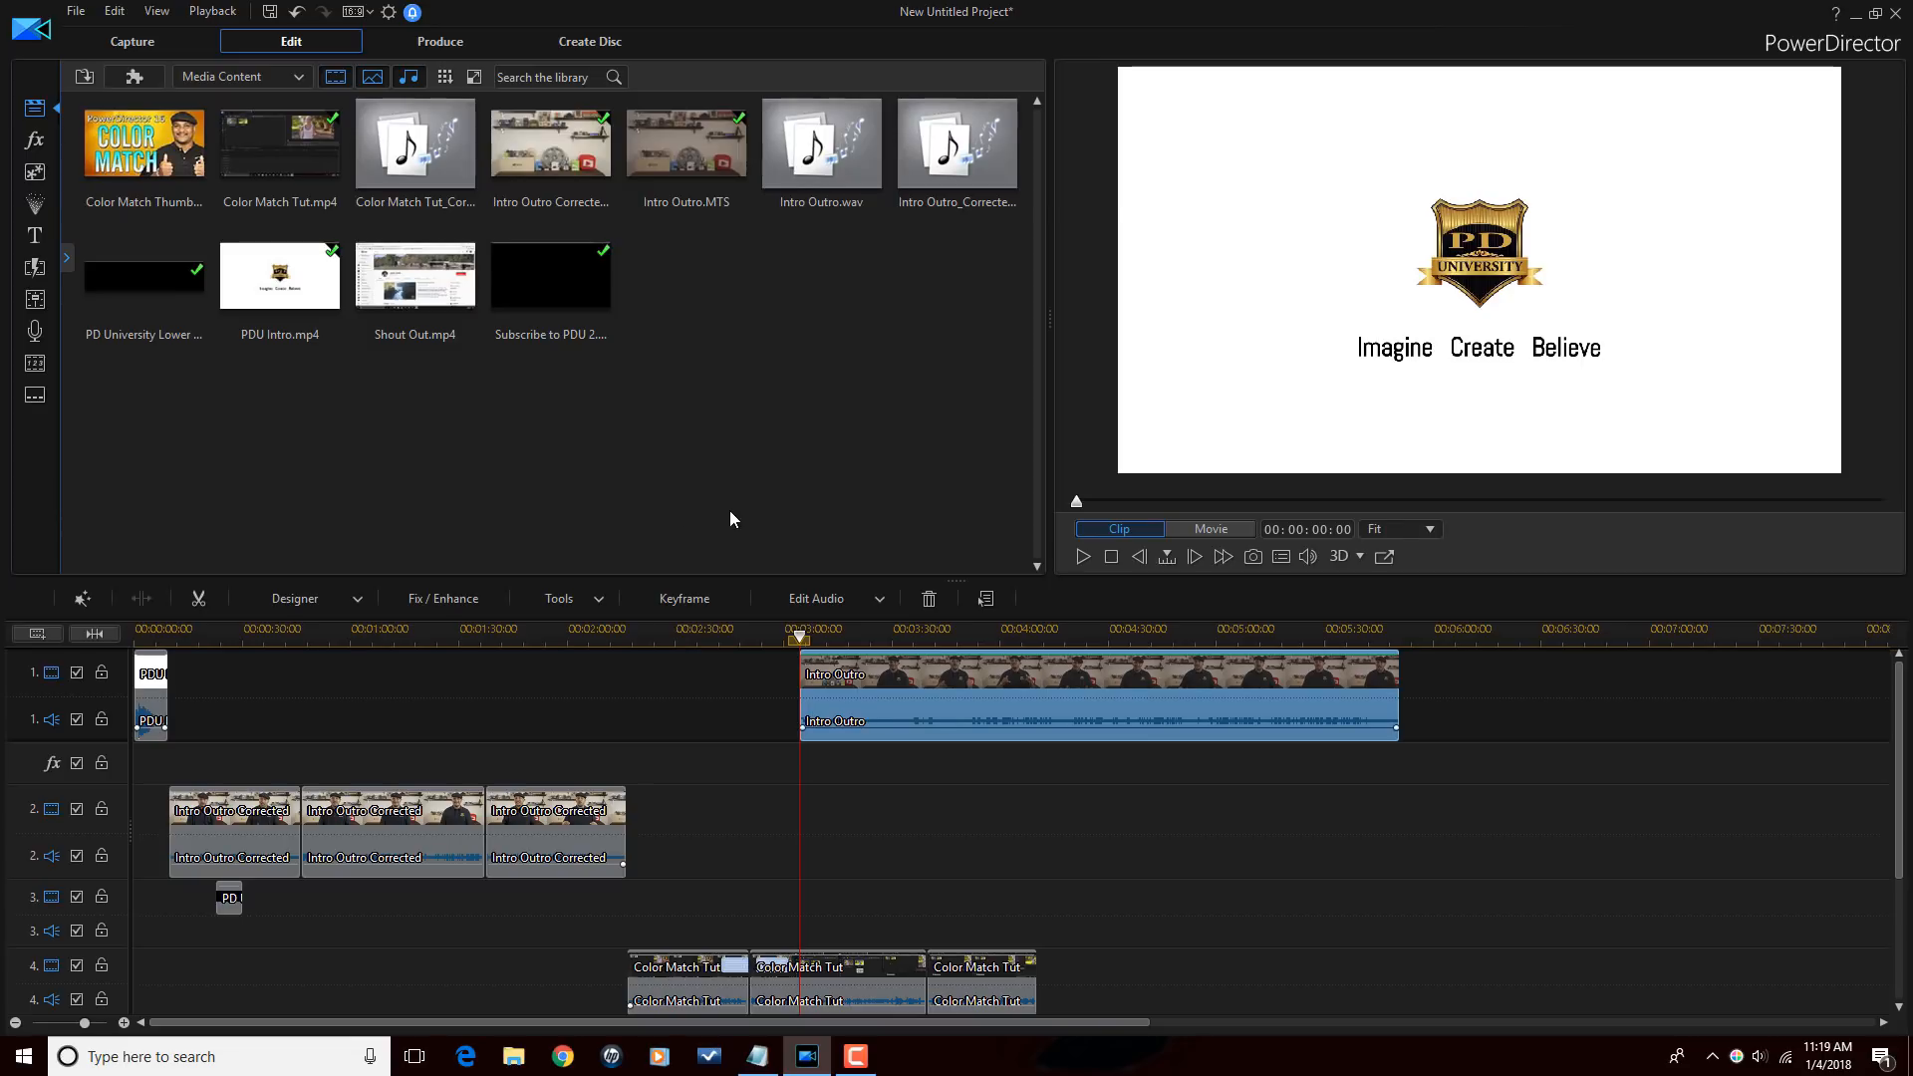
Add the Color Match thumbnail, Shout Out.mp4 and Intro Outro.wav together to track 2 at about 00:03:50.
left_click(144, 162, "ctrl")
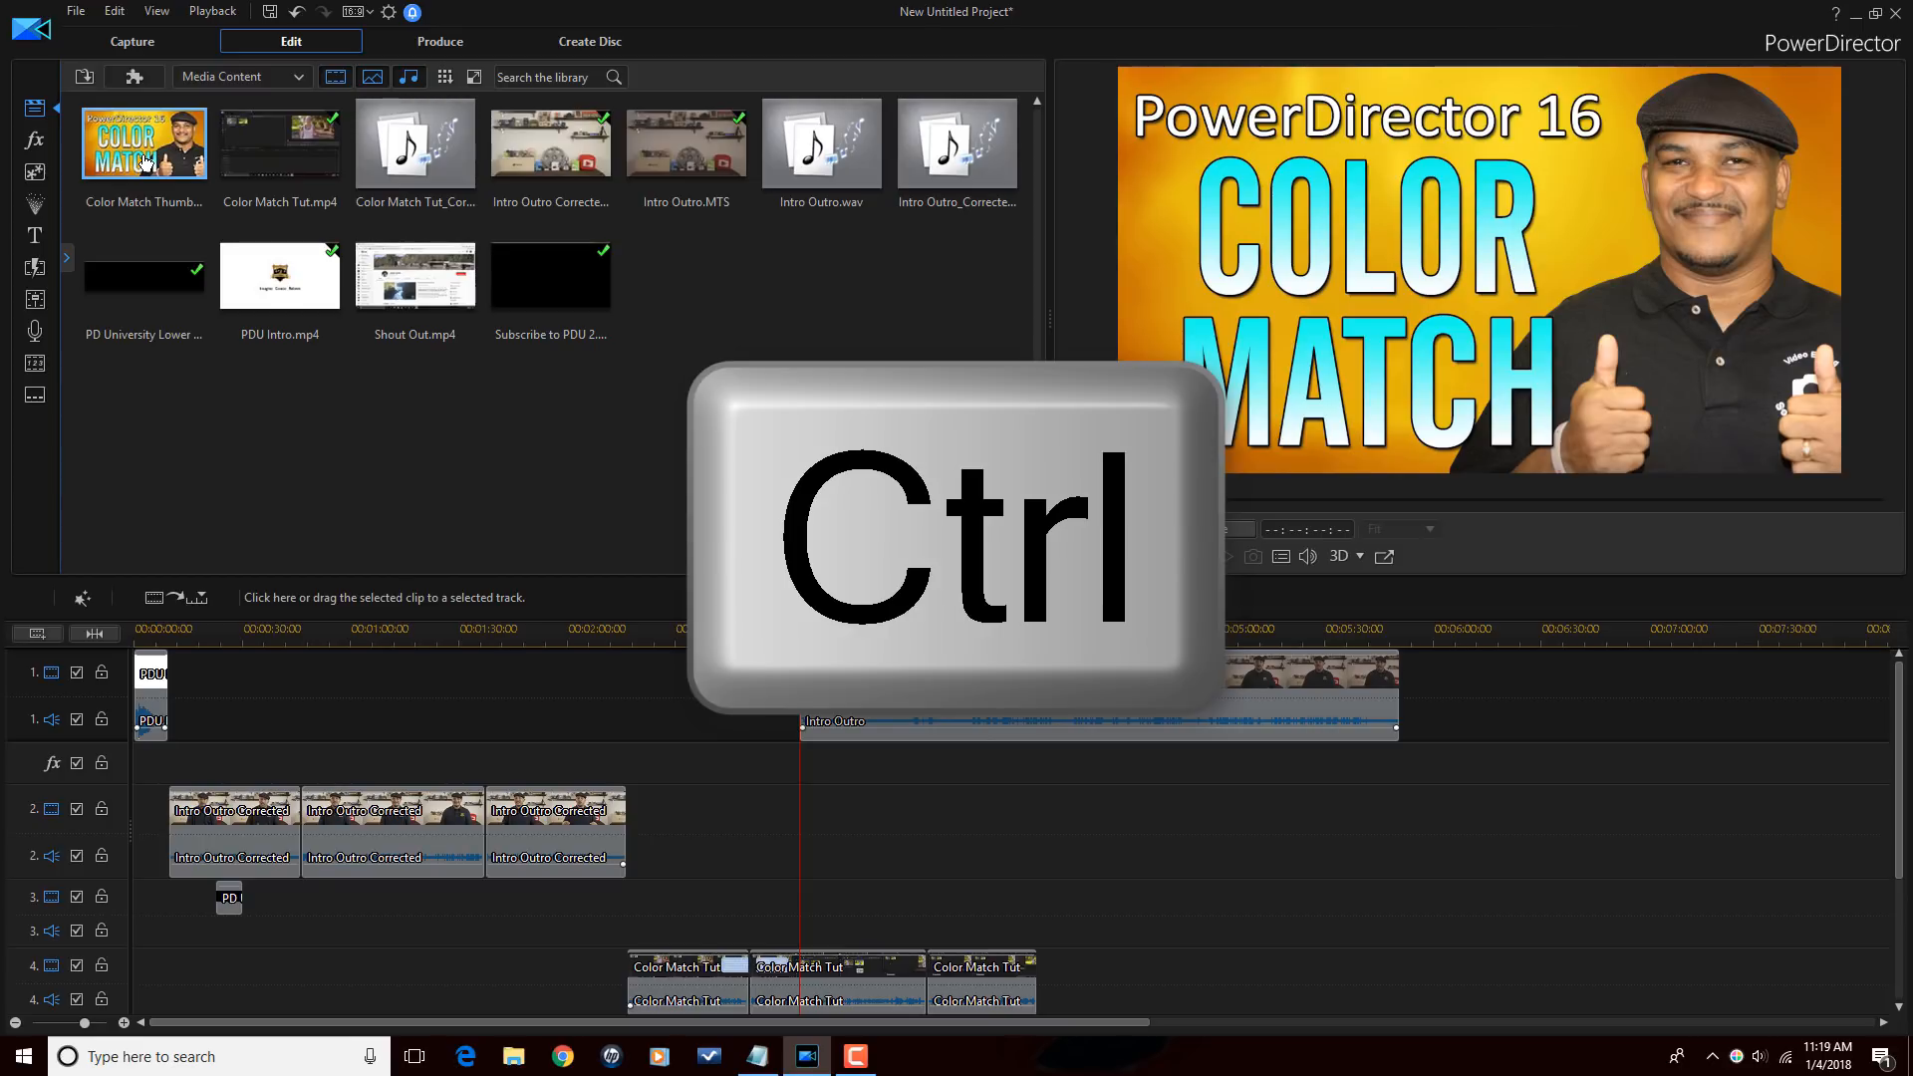
left_click(423, 304, "ctrl")
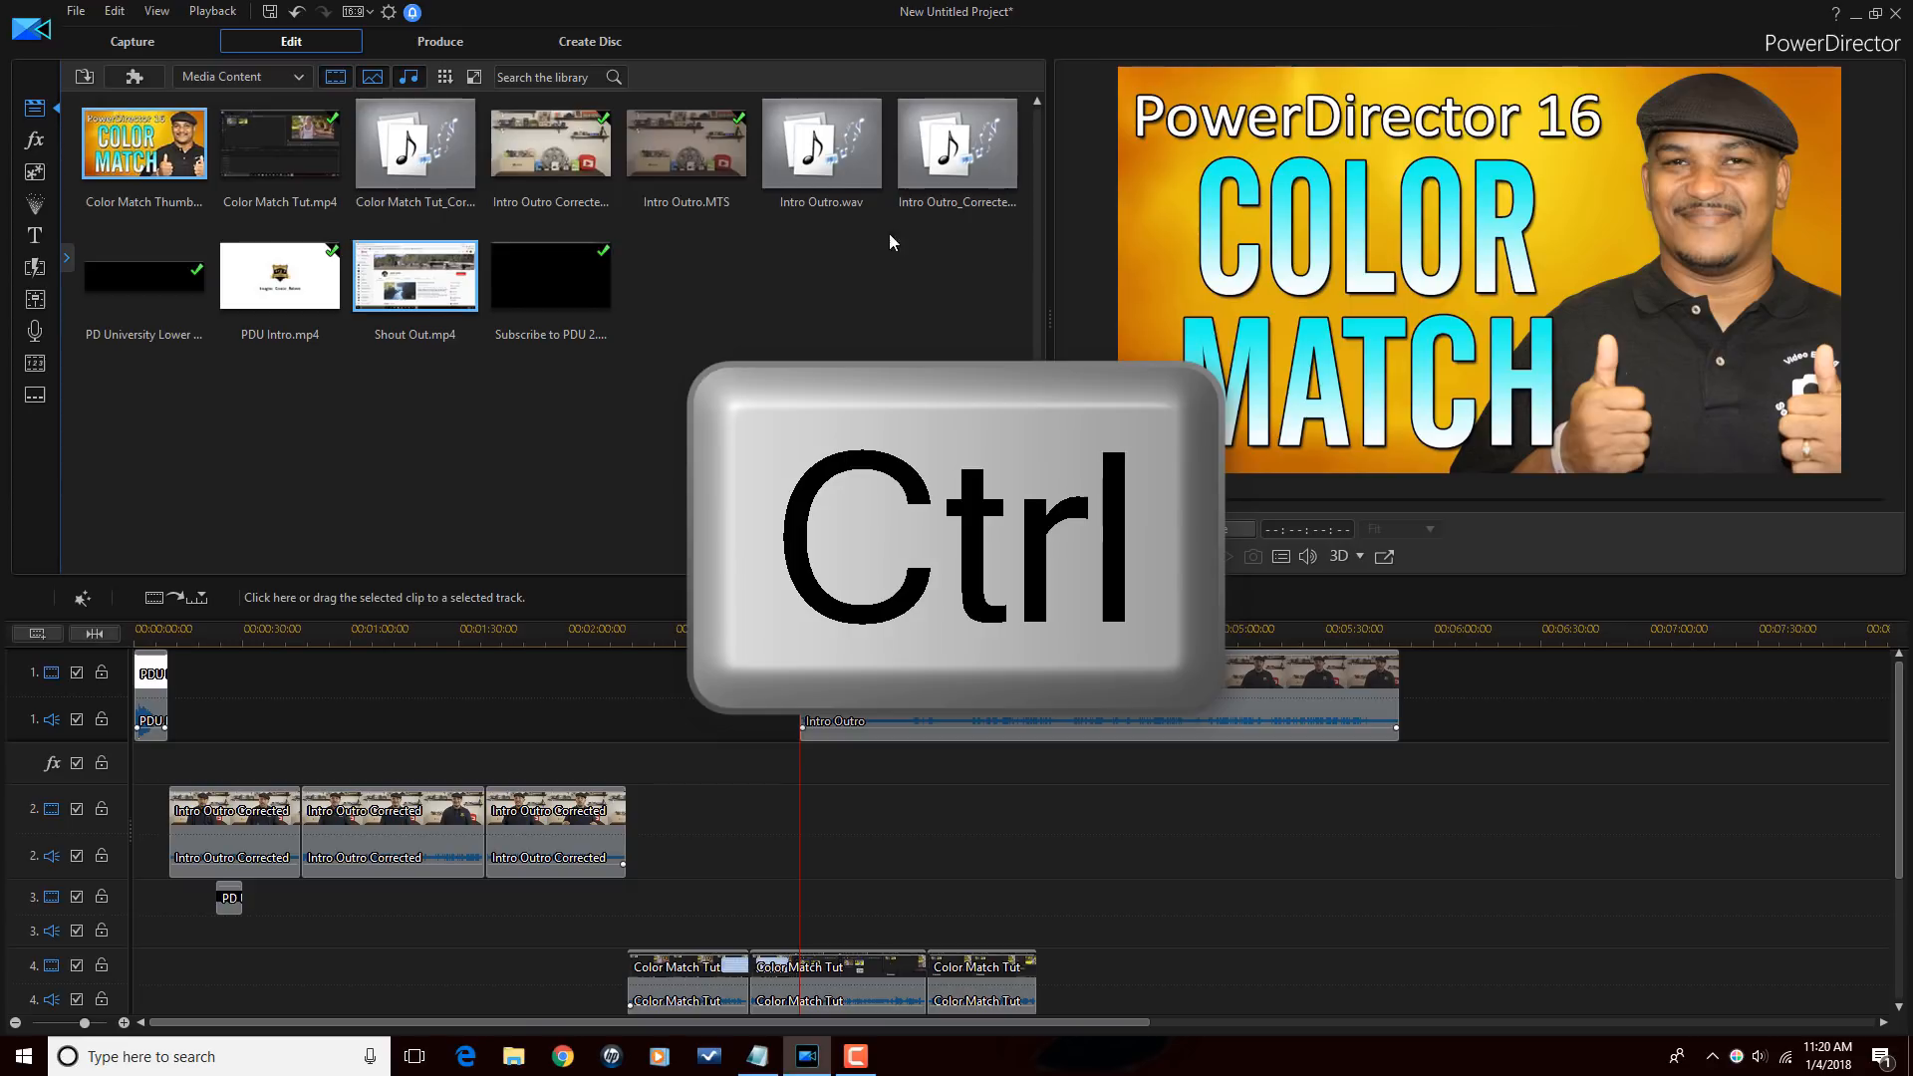
left_click(892, 166, "ctrl")
left_click(803, 172, "ctrl")
left_click_drag(140, 149, 994, 850)
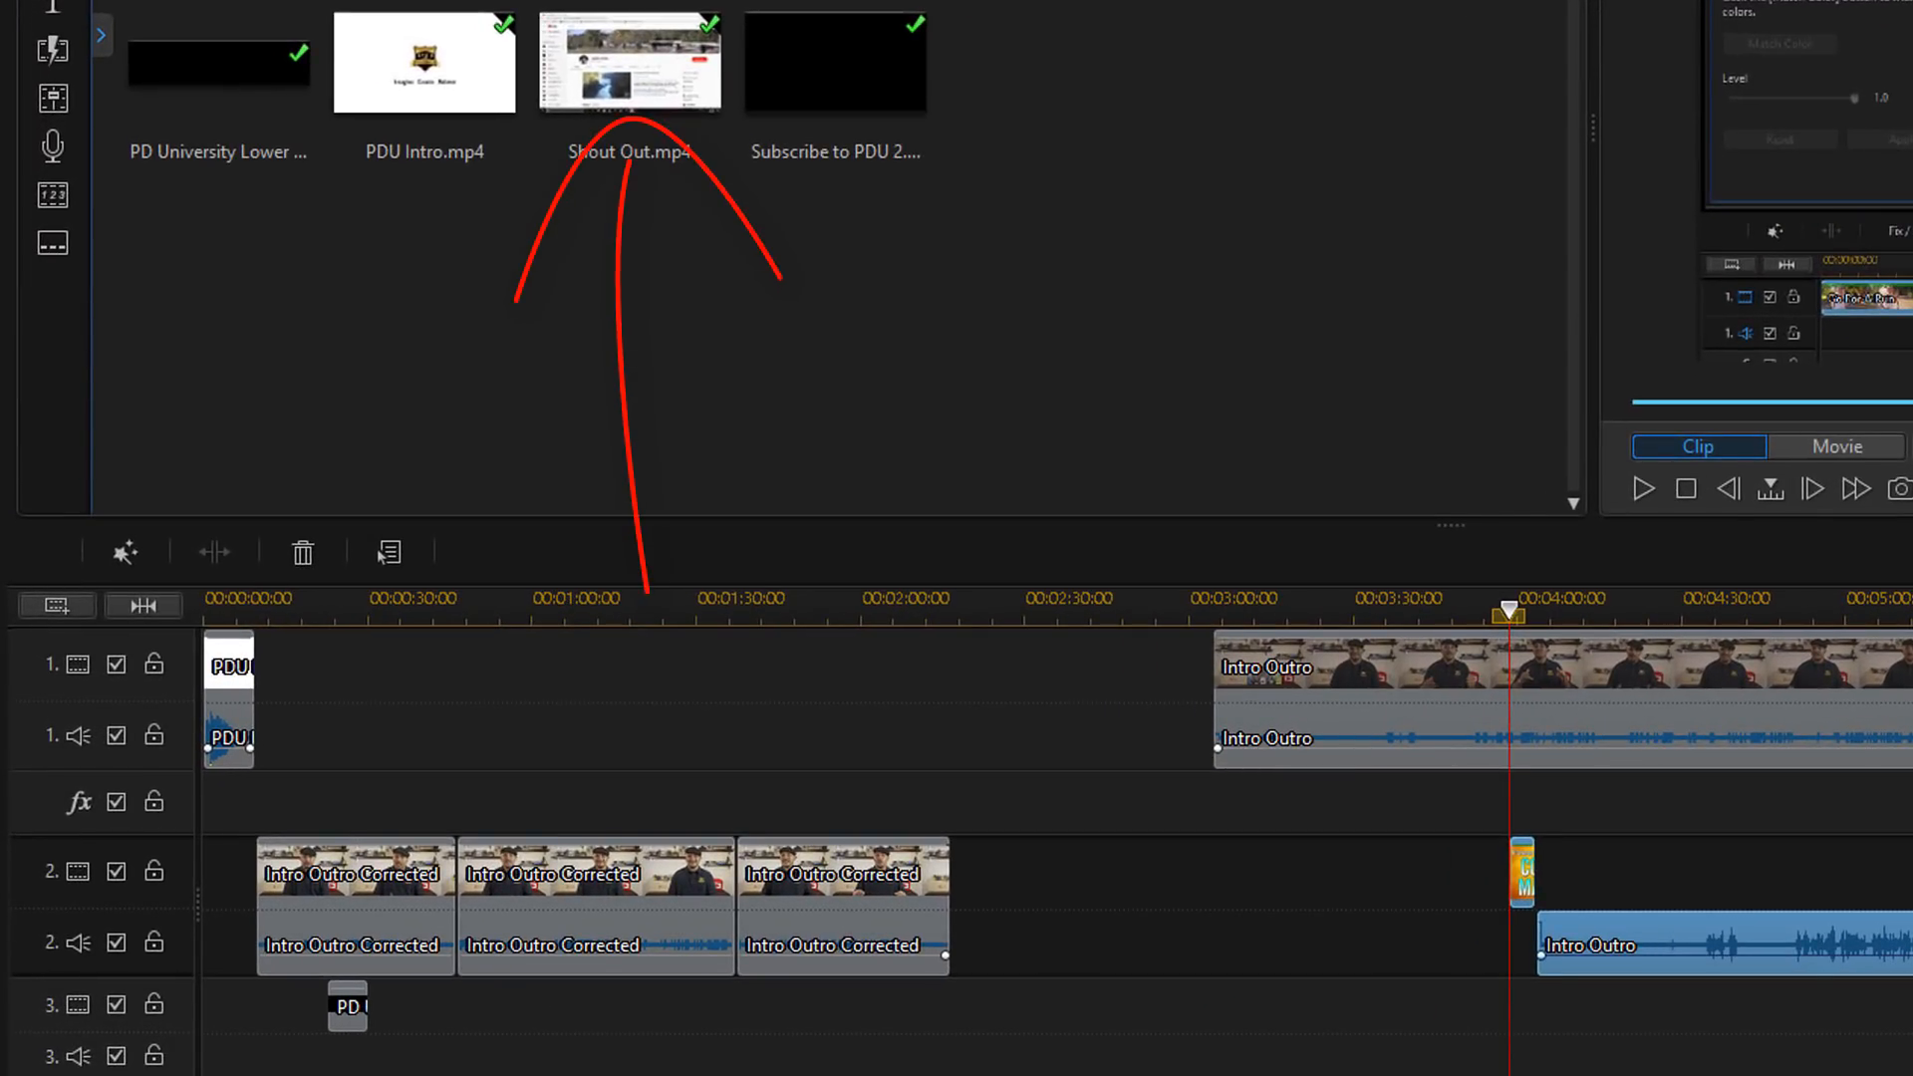
Try overwriting part of the second Intro Outro Corrected clip on track 2 with Shout Out.mp4 at 00:00:54:03, and undo it.
left_click(625, 81)
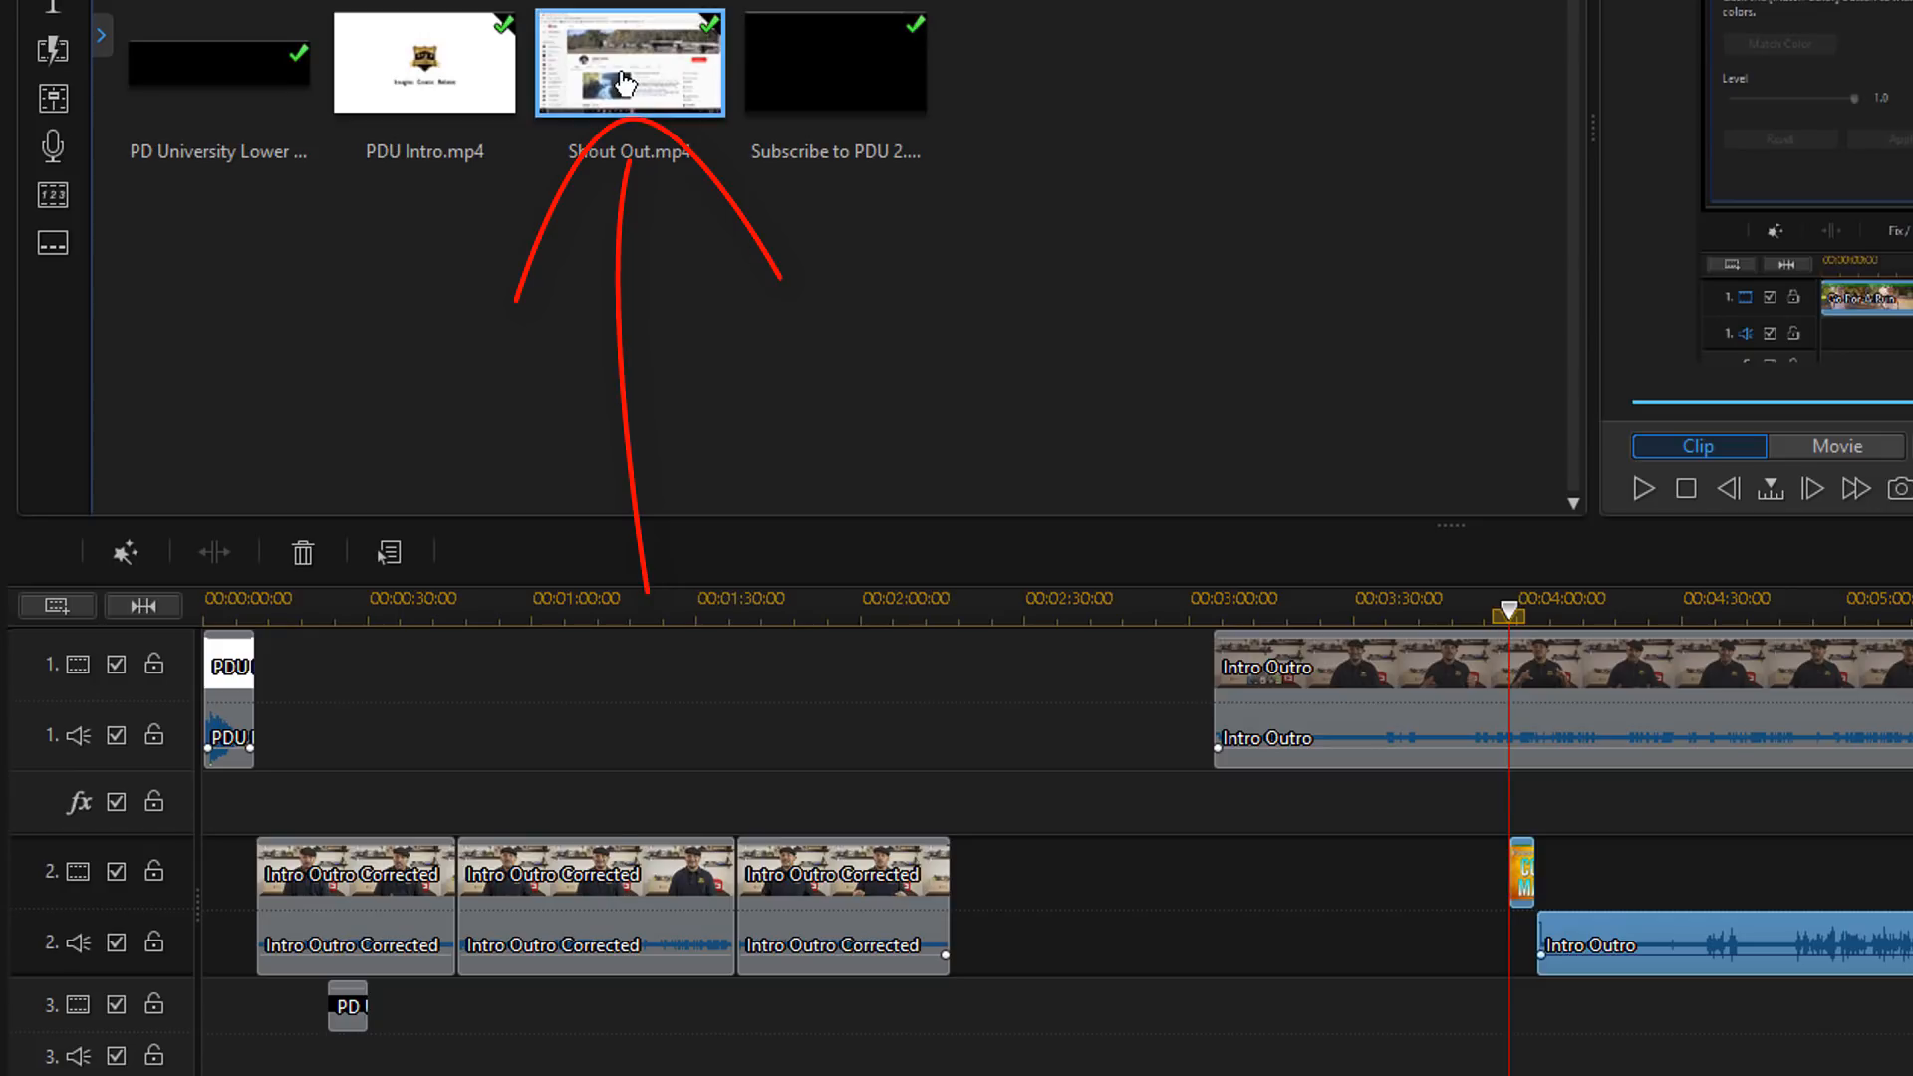
mouse_move(625, 81)
left_mouse_down()
mouse_move(568, 457)
mouse_move(568, 819)
mouse_move(543, 877)
mouse_move(497, 885)
left_mouse_up()
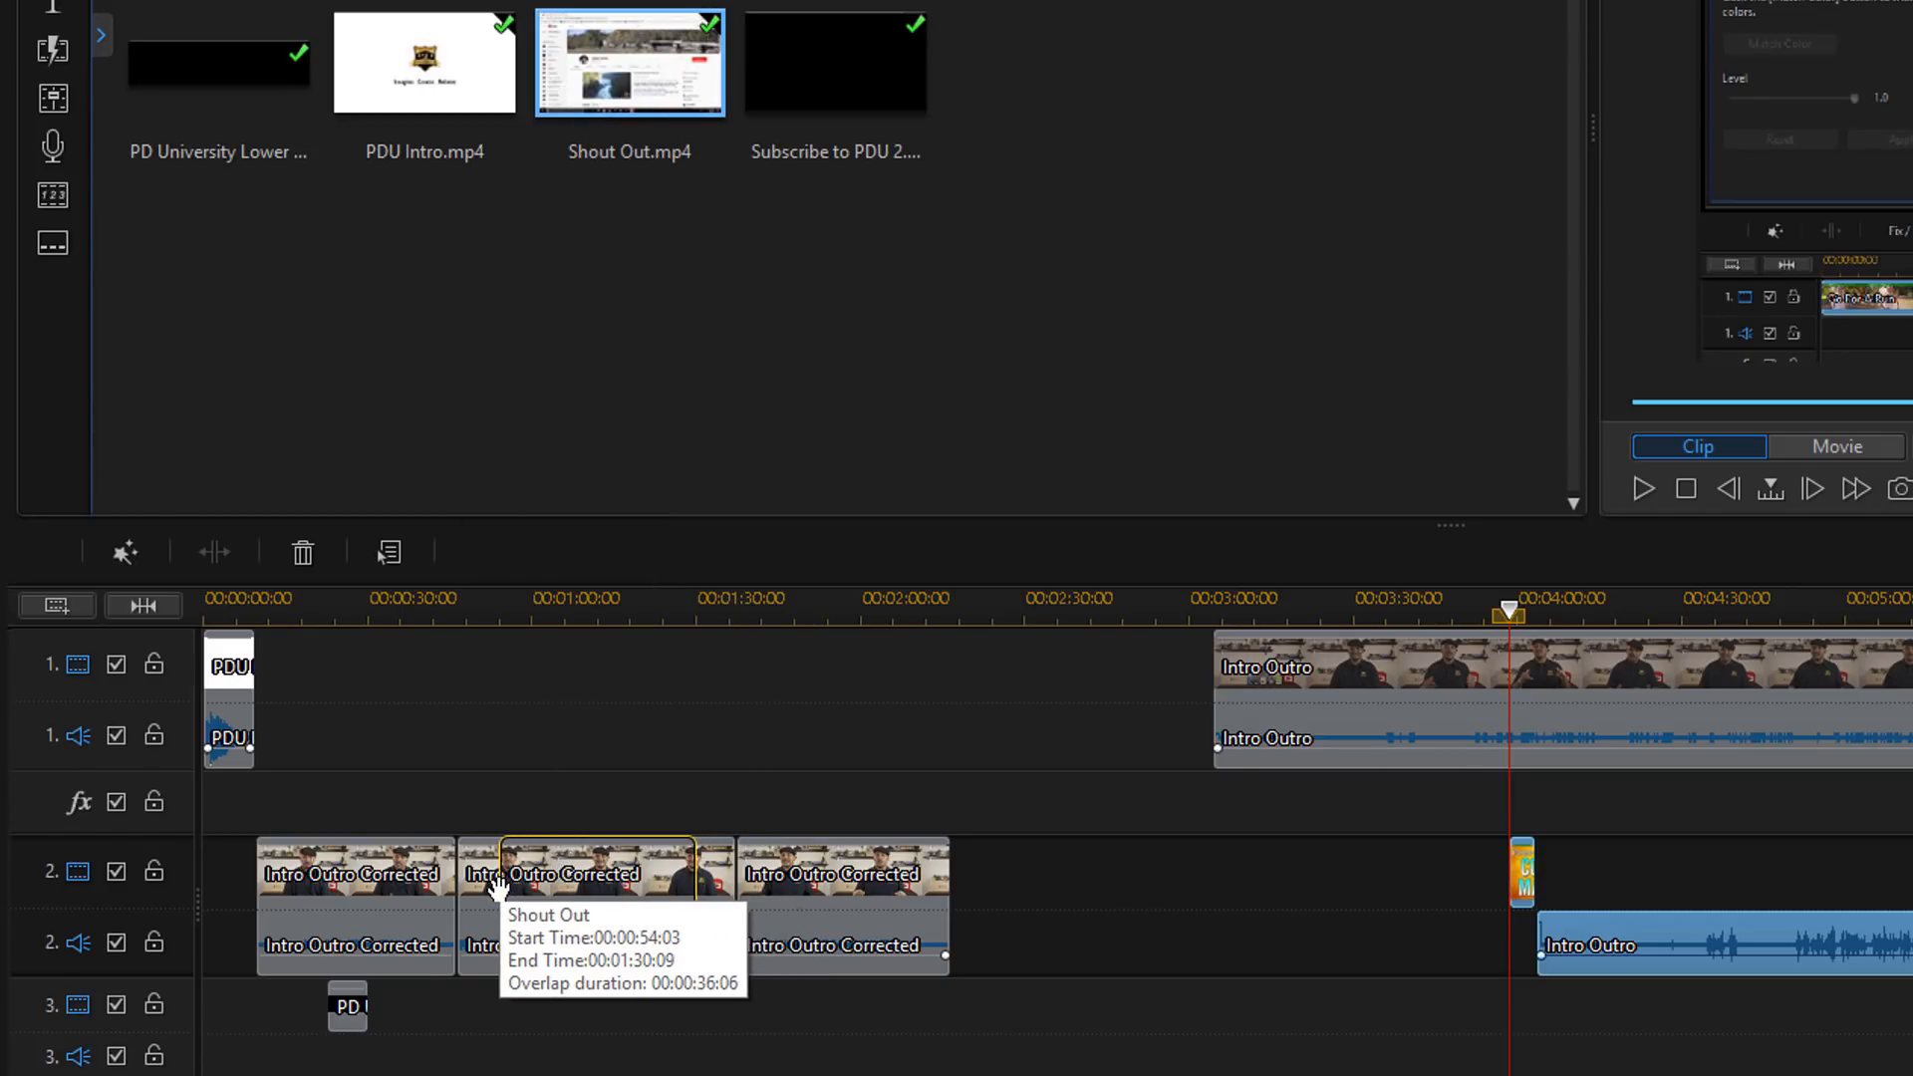
left_click_drag(497, 885, 498, 887)
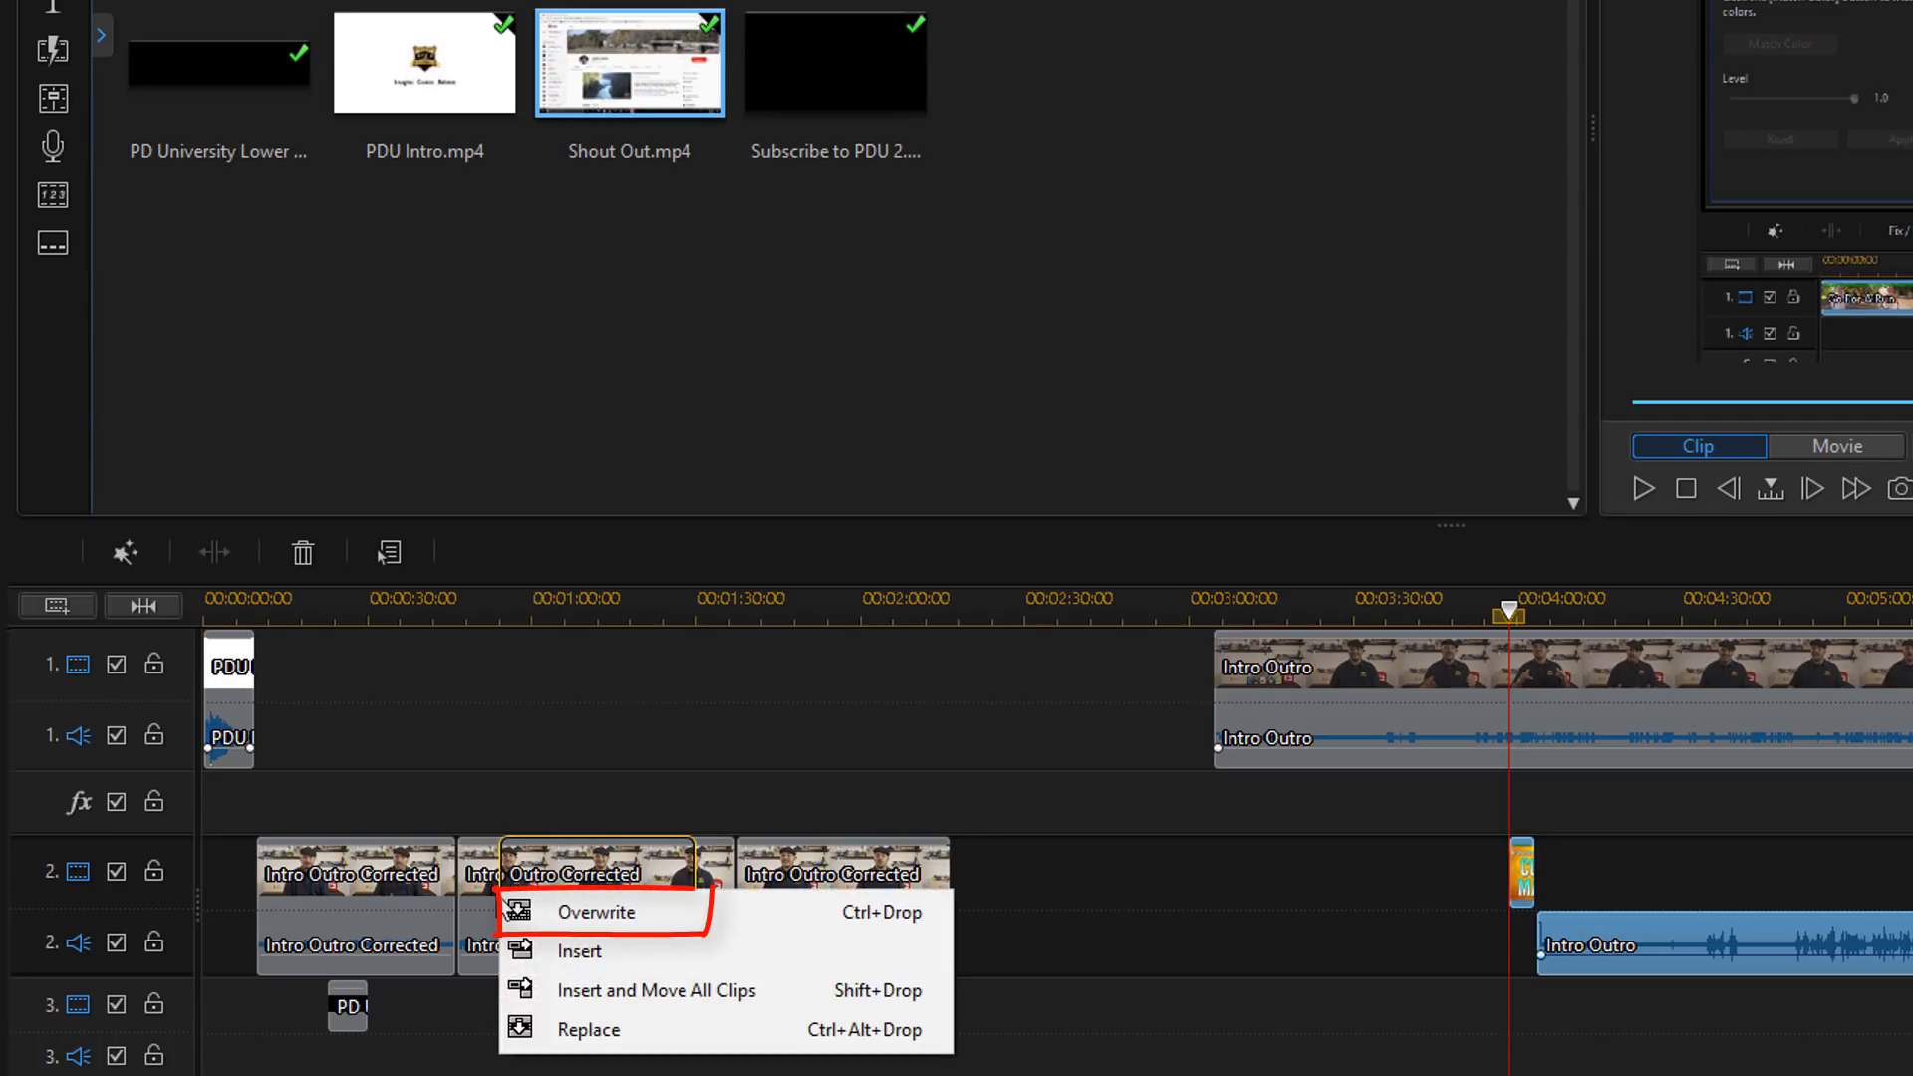
left_click(665, 909)
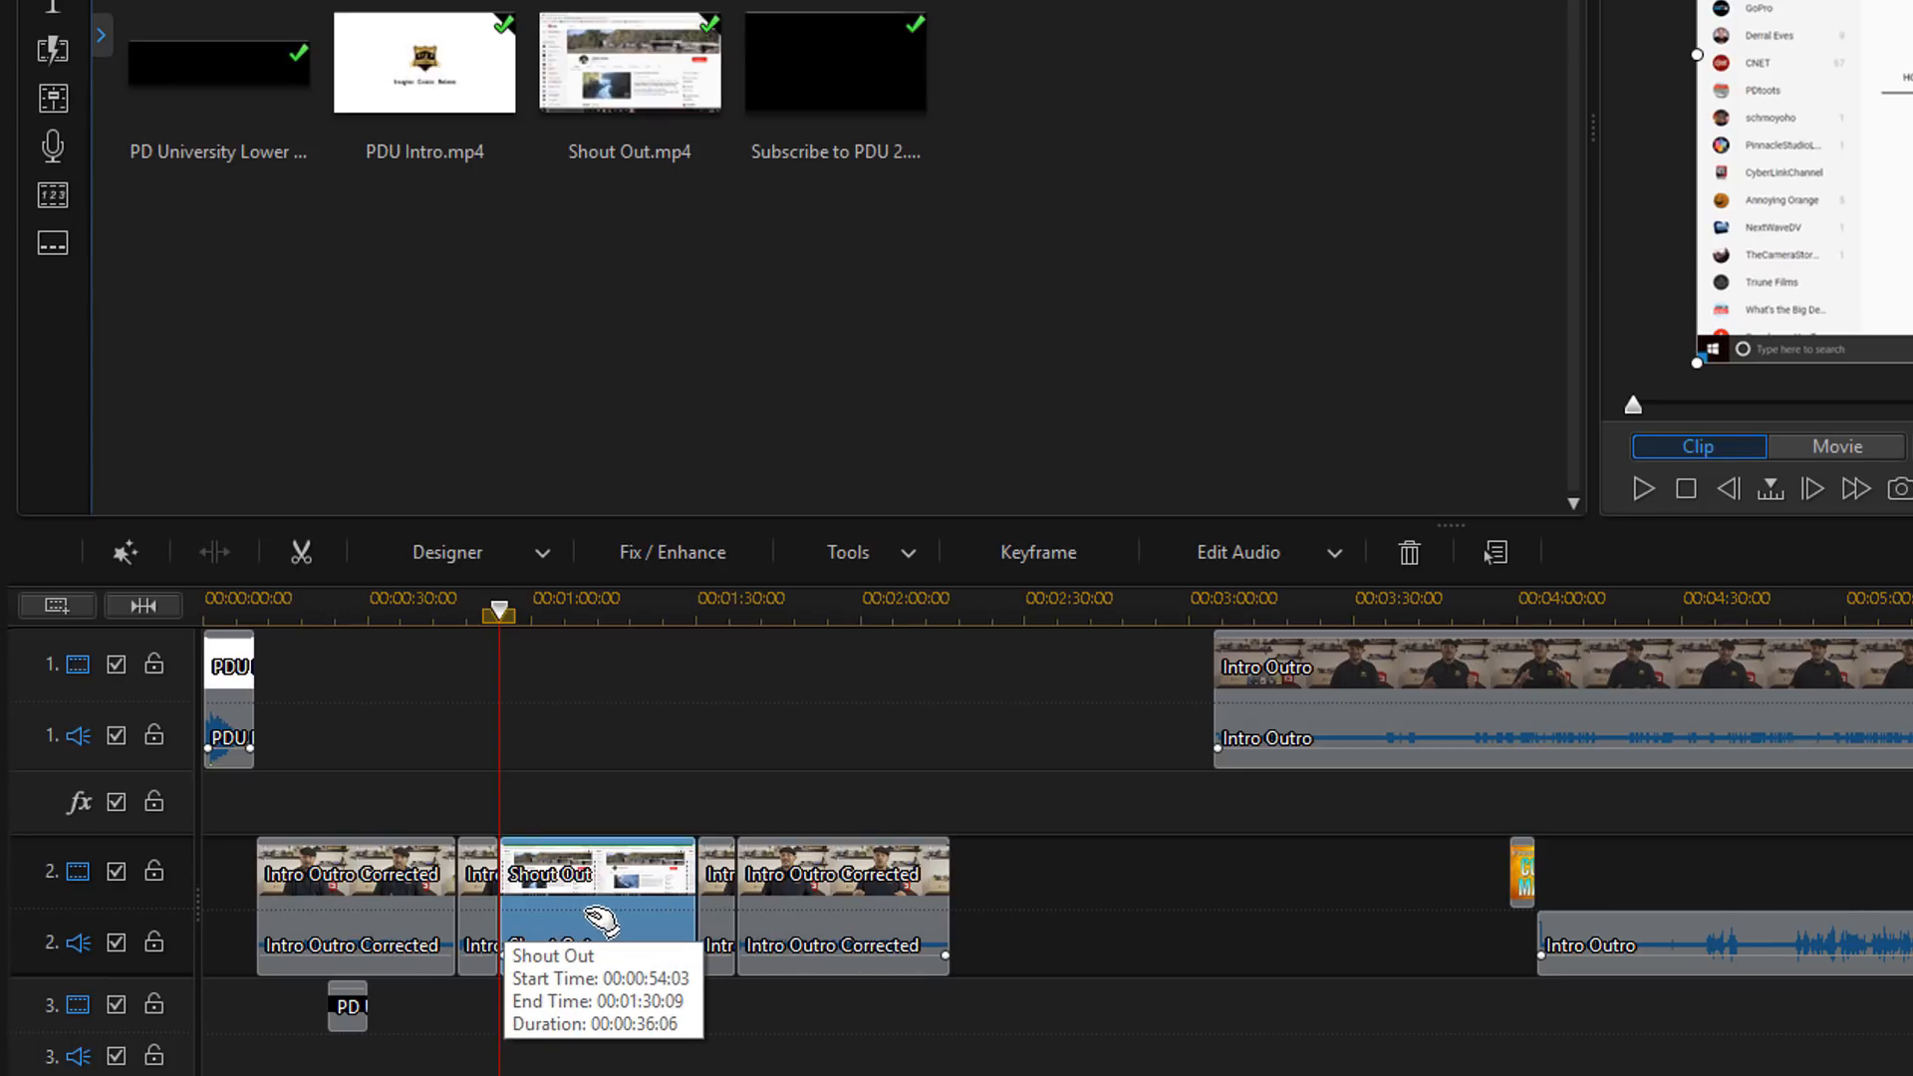
key("ctrl+z")
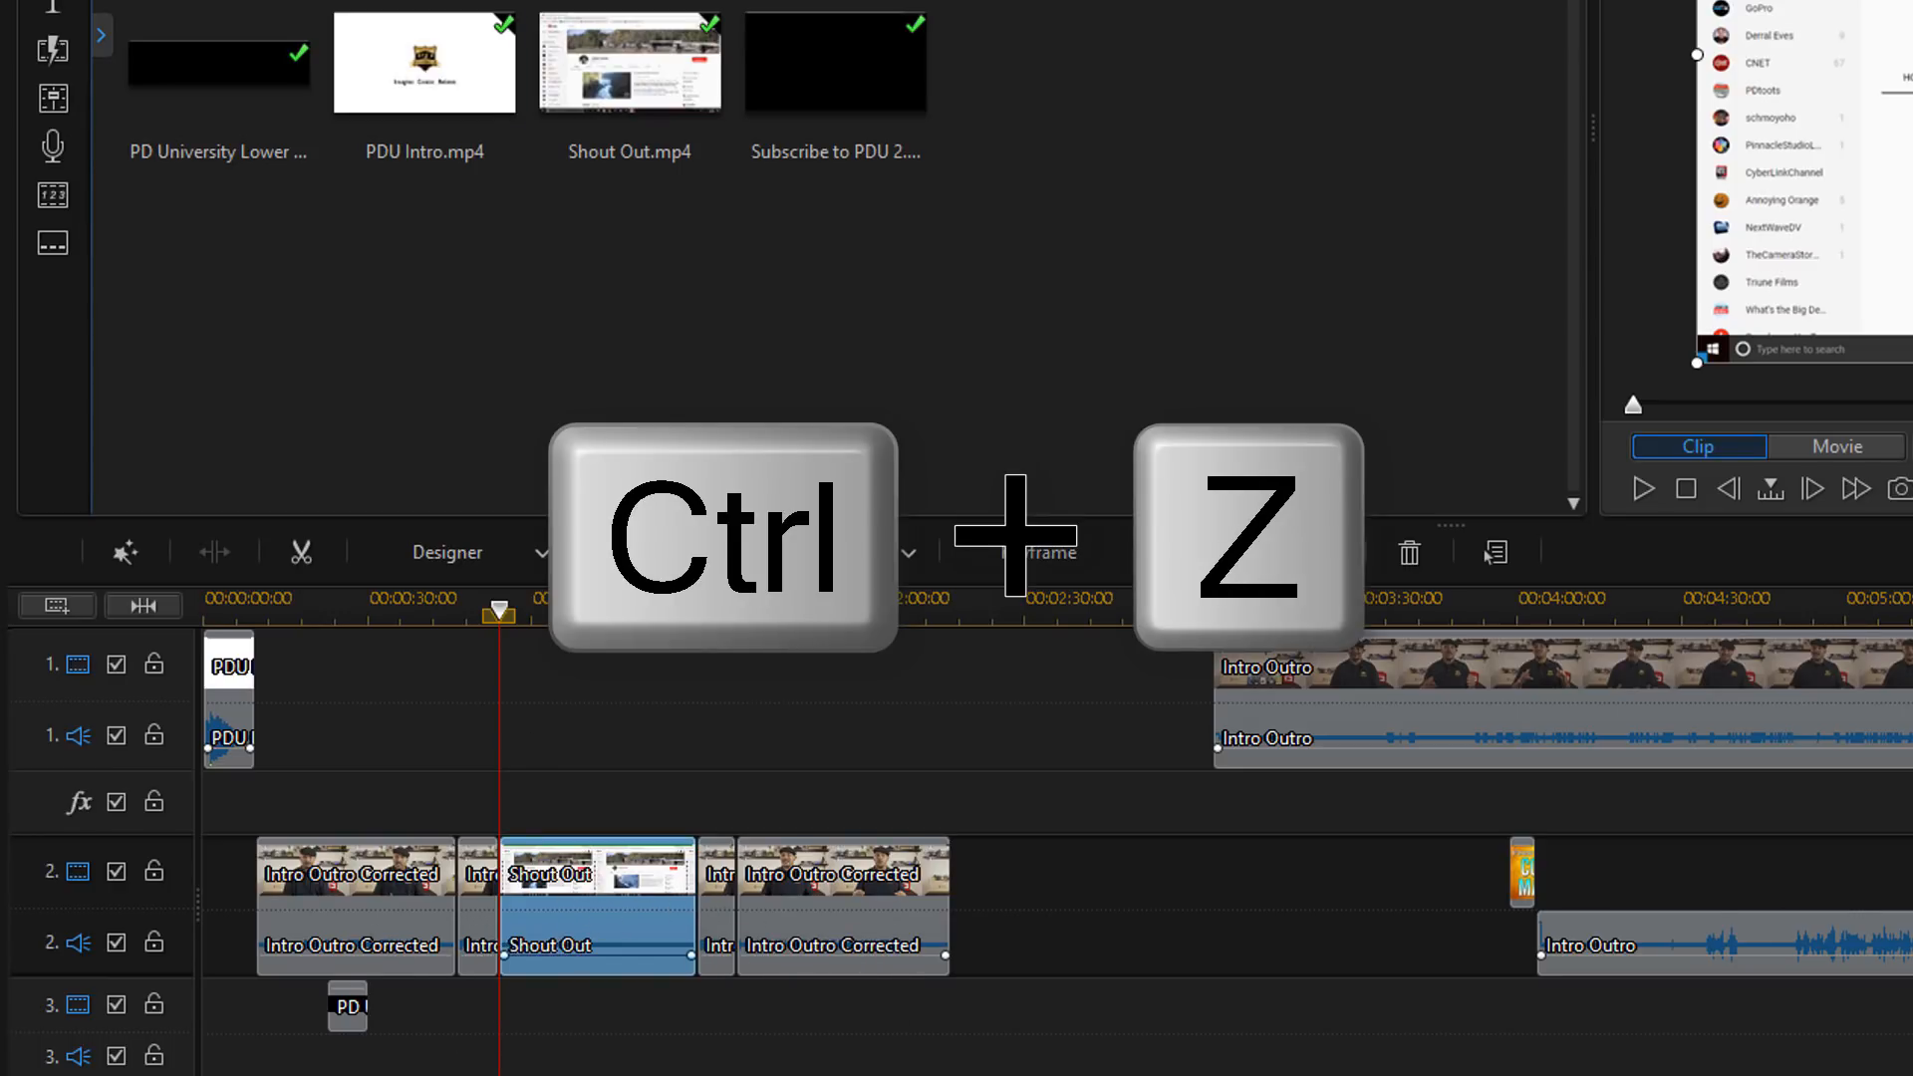
Try inserting Shout Out.mp4 into the second Intro Outro Corrected clip on track 2 with the Insert option, and undo it.
left_click_drag(630, 62, 488, 918)
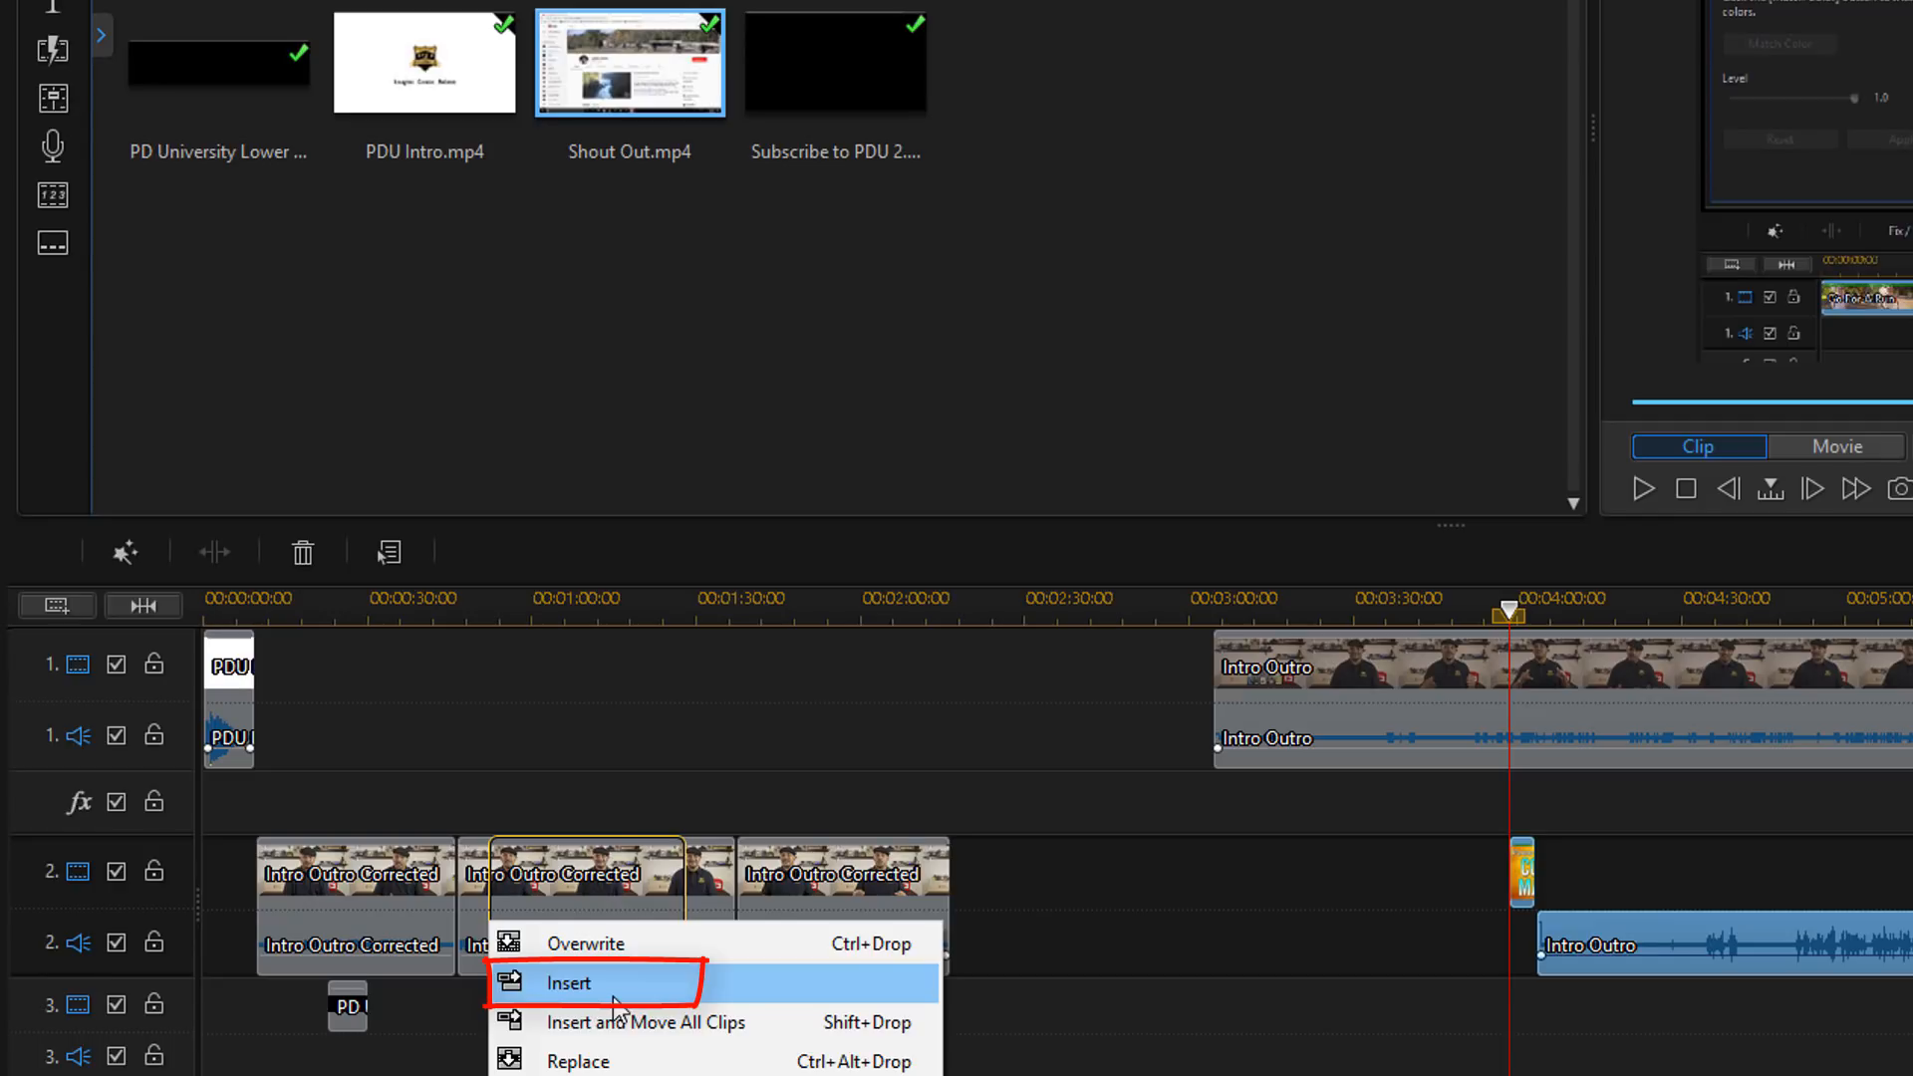
left_click(611, 986)
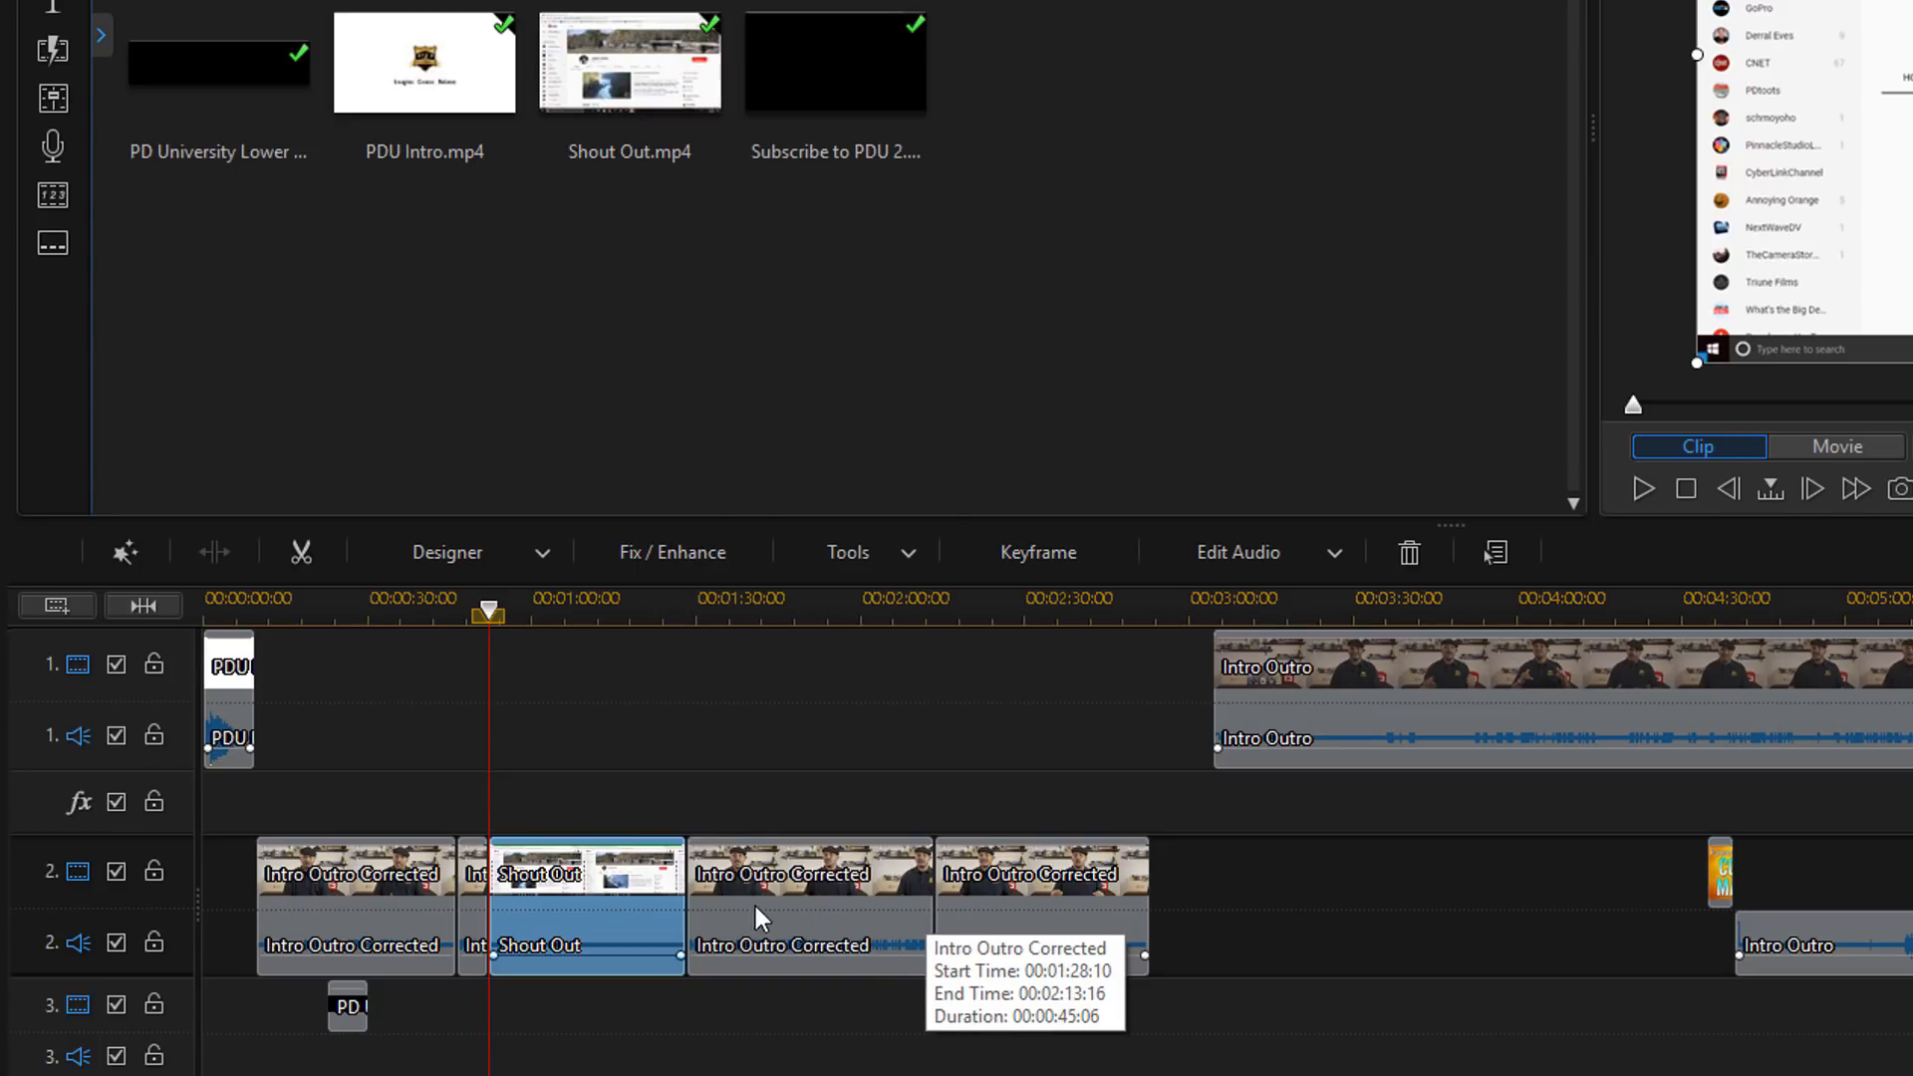
key("ctrl+z")
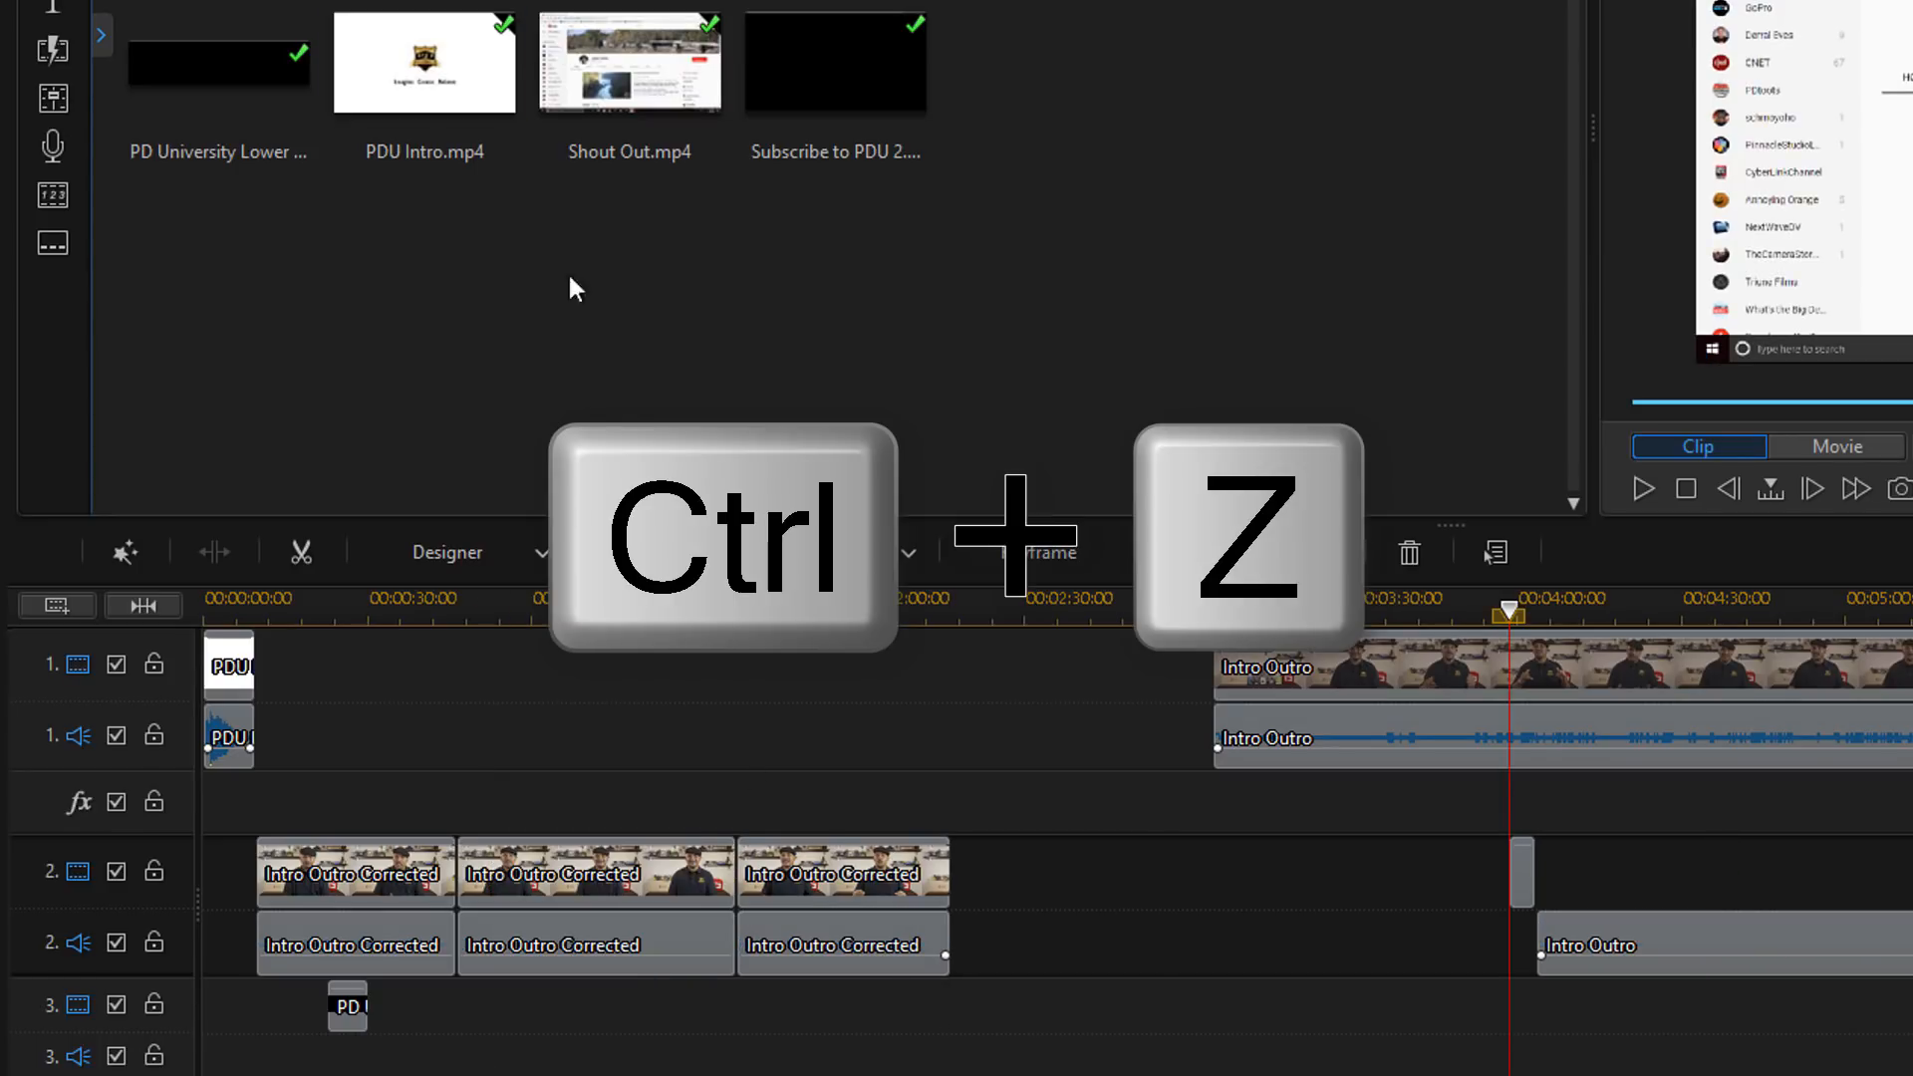
Try placing Shout Out.mp4 within the second Intro Outro Corrected clip using Insert and Move All Clips, and undo it.
left_click(620, 72)
left_click_drag(619, 72, 494, 932)
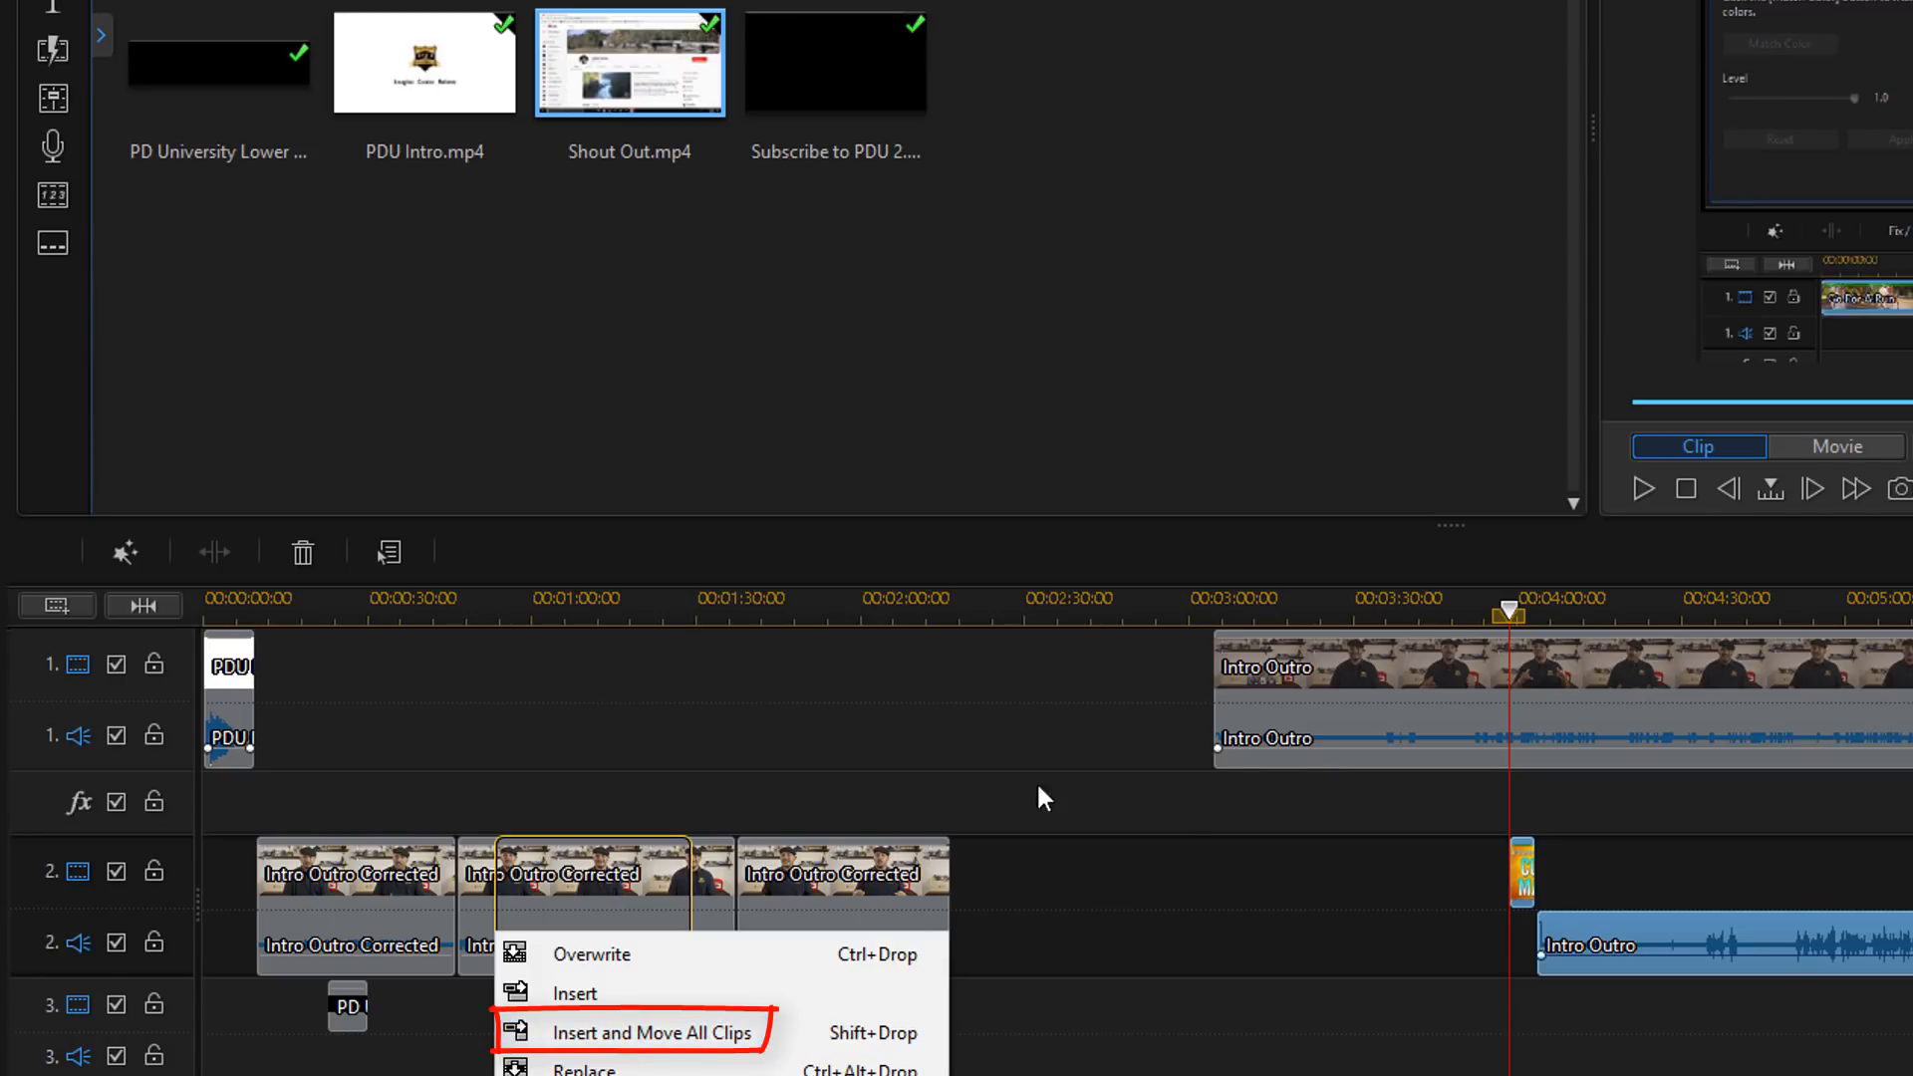
left_click(728, 1036)
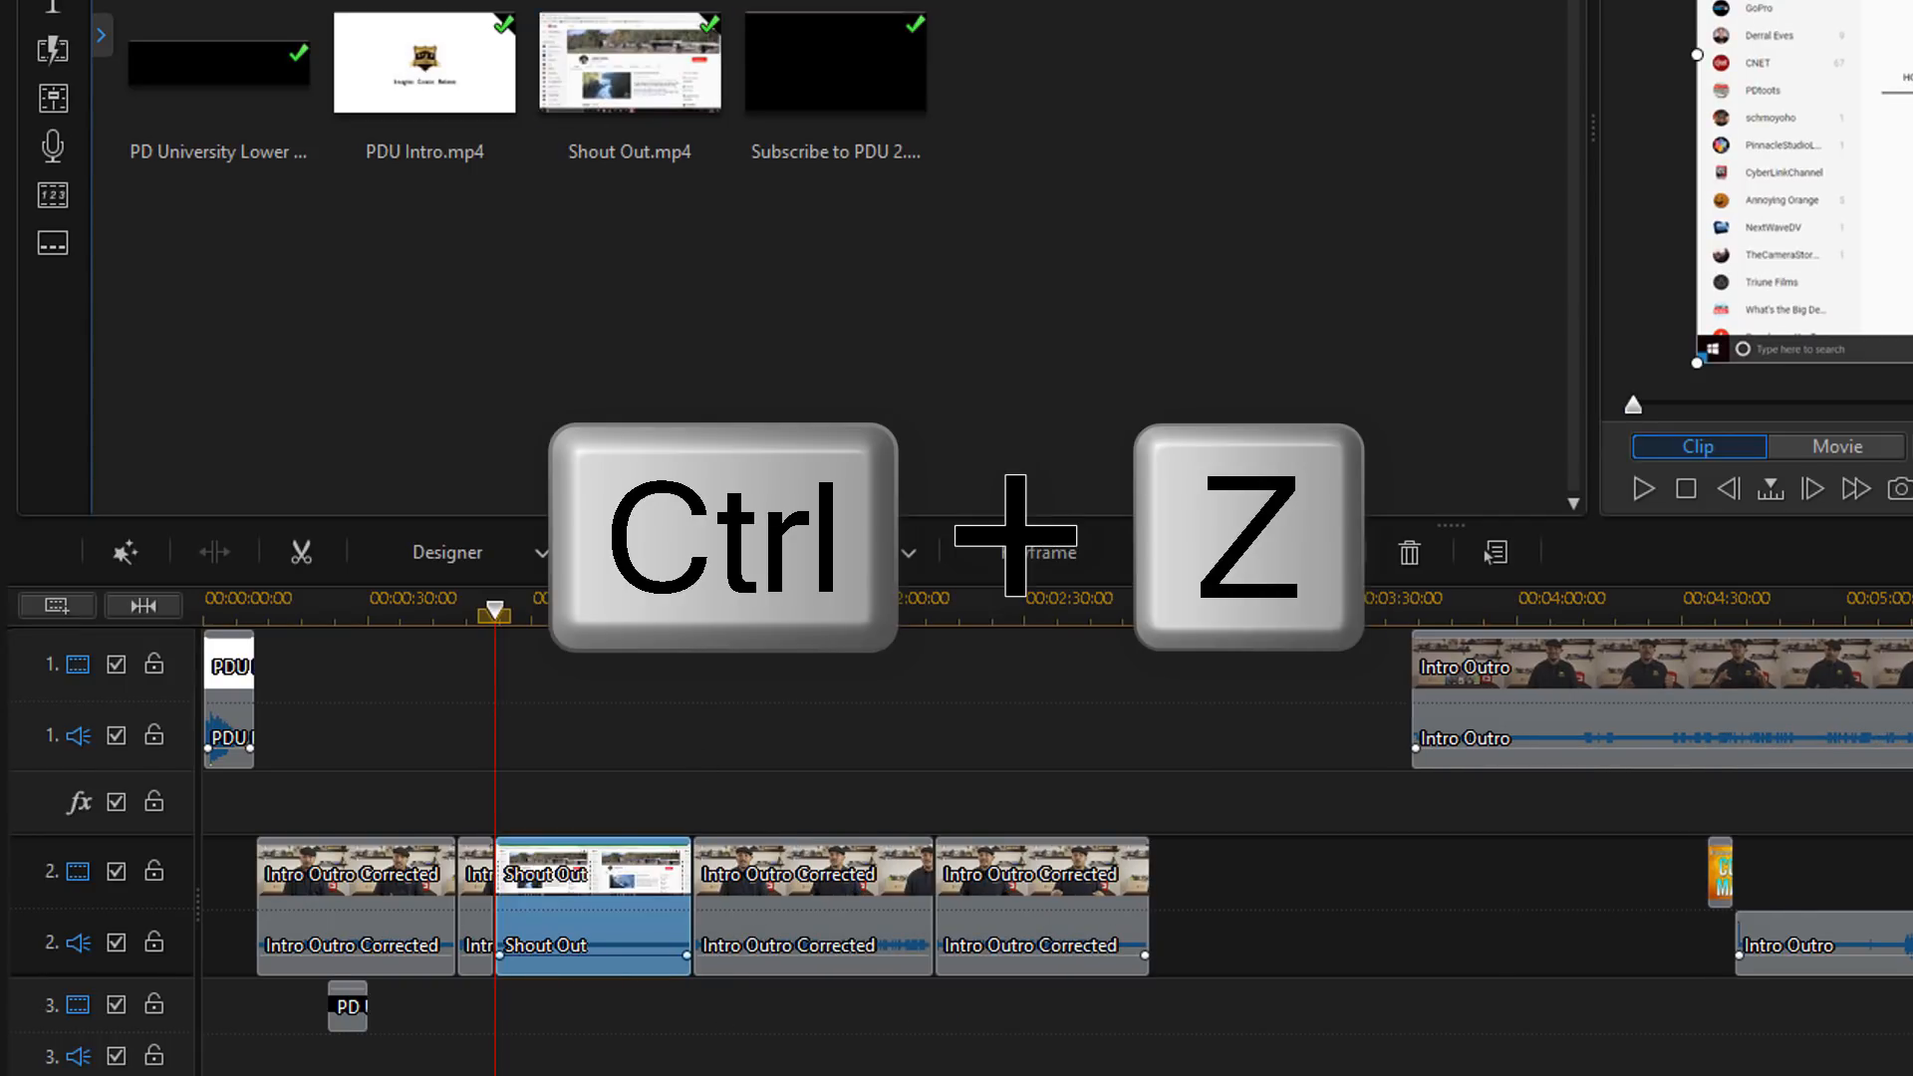
key("ctrl+z")
Try replacing the second Intro Outro Corrected clip on track 2 with Shout Out.mp4 using the Replace option, and undo it.
left_click_drag(684, 69, 498, 937)
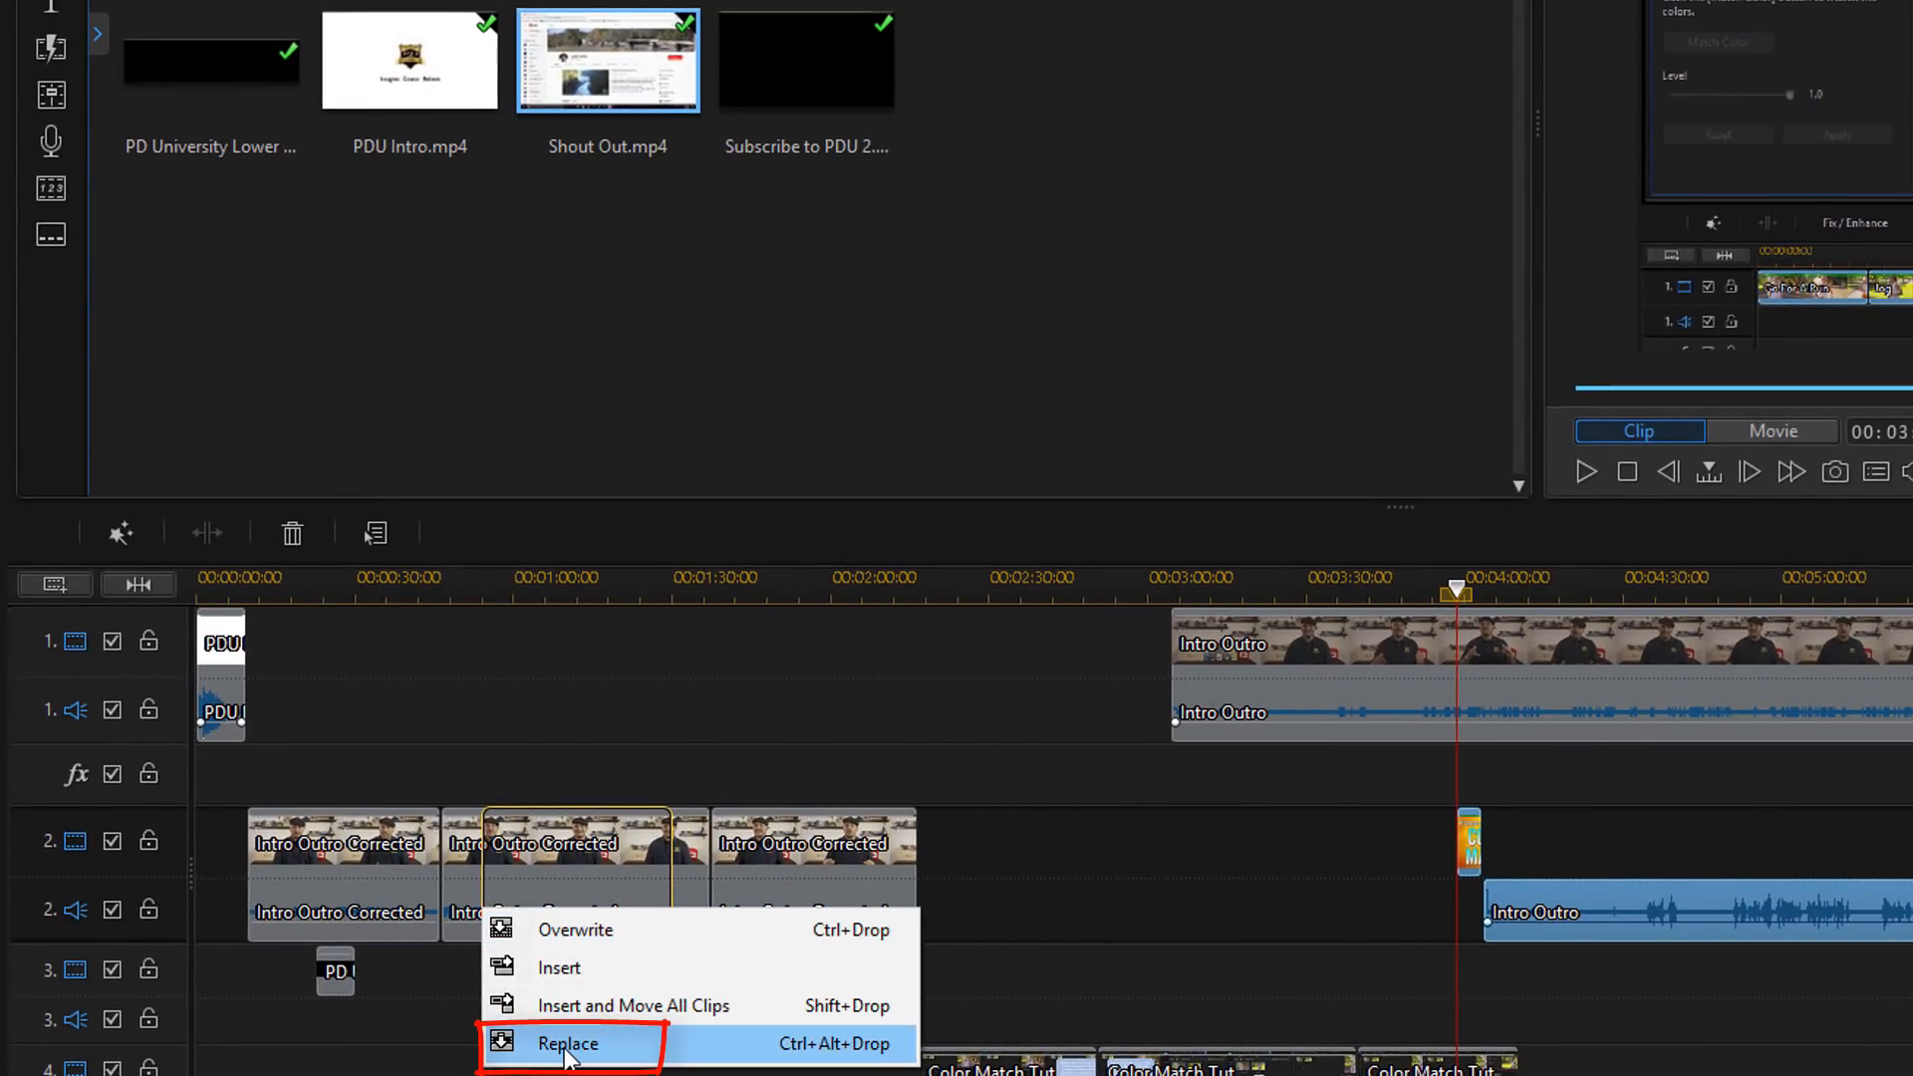
left_click(568, 1046)
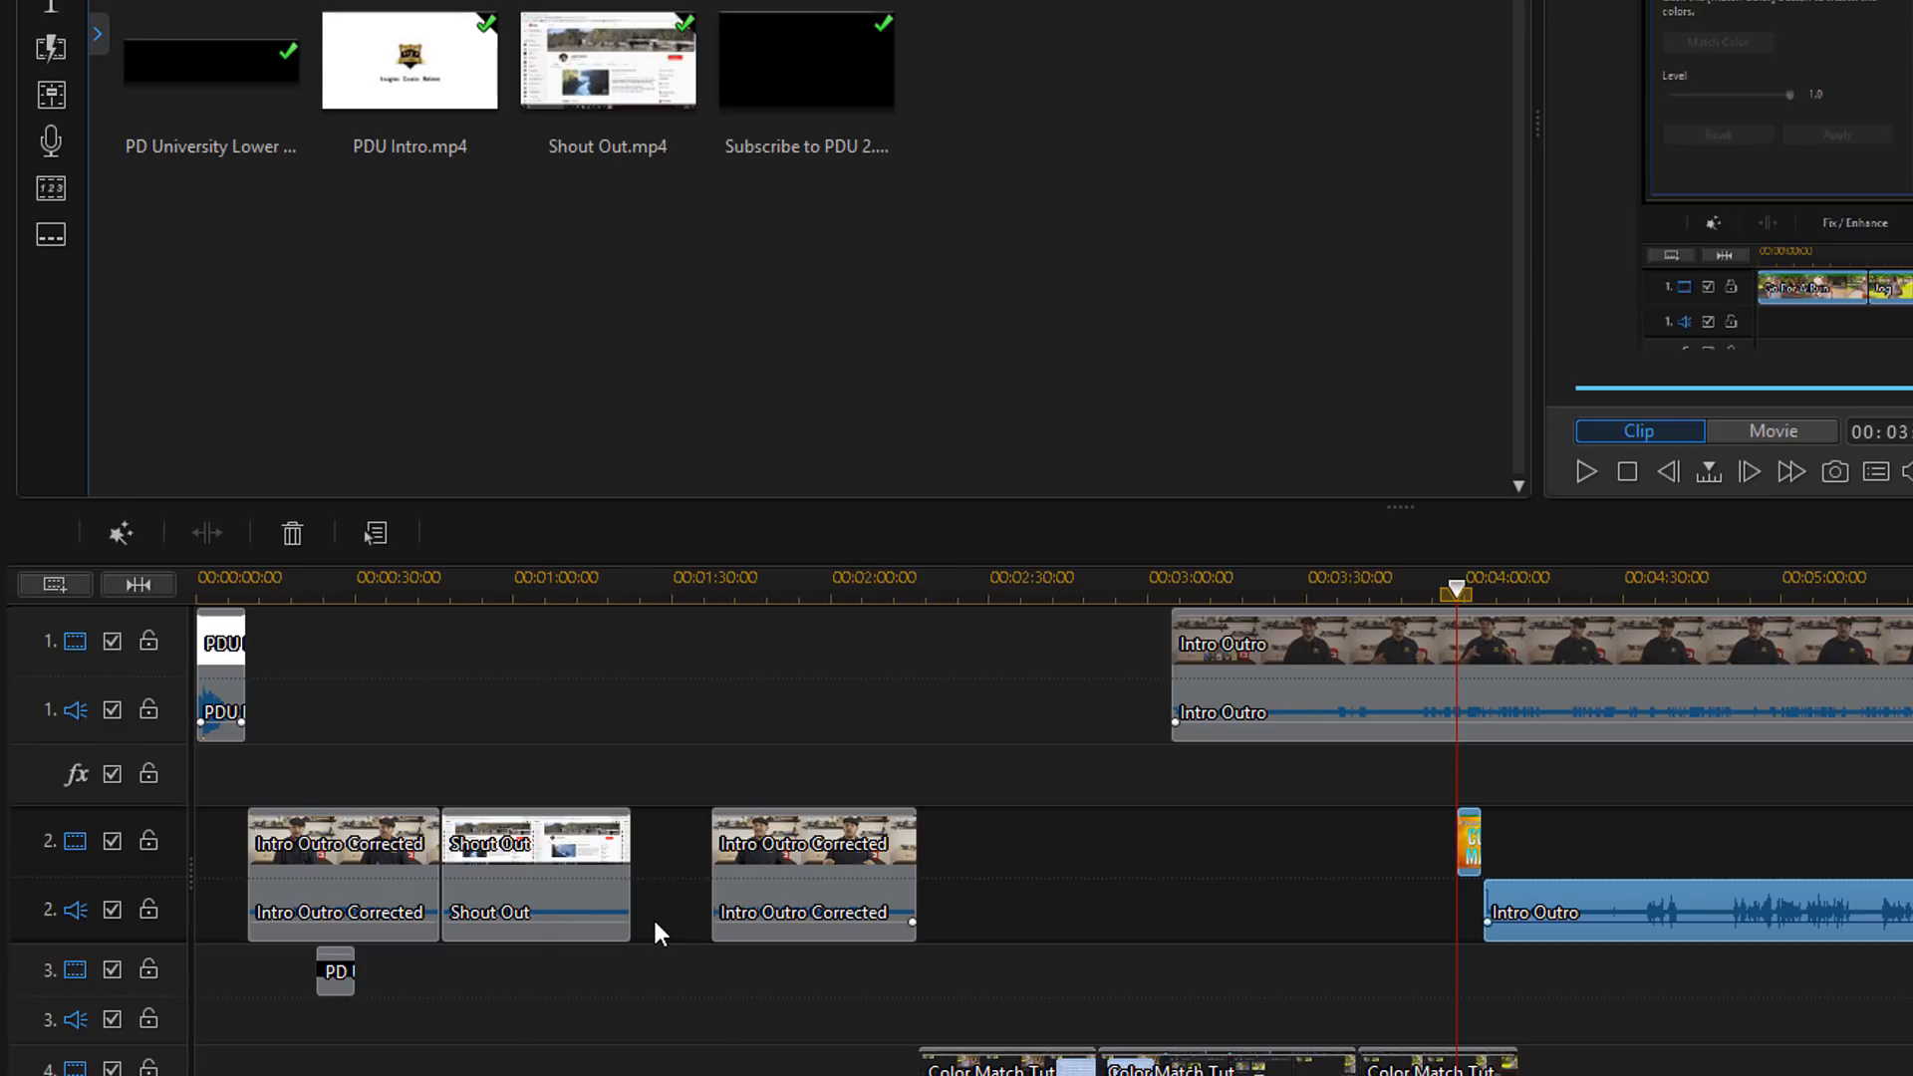
key("ctrl+z")
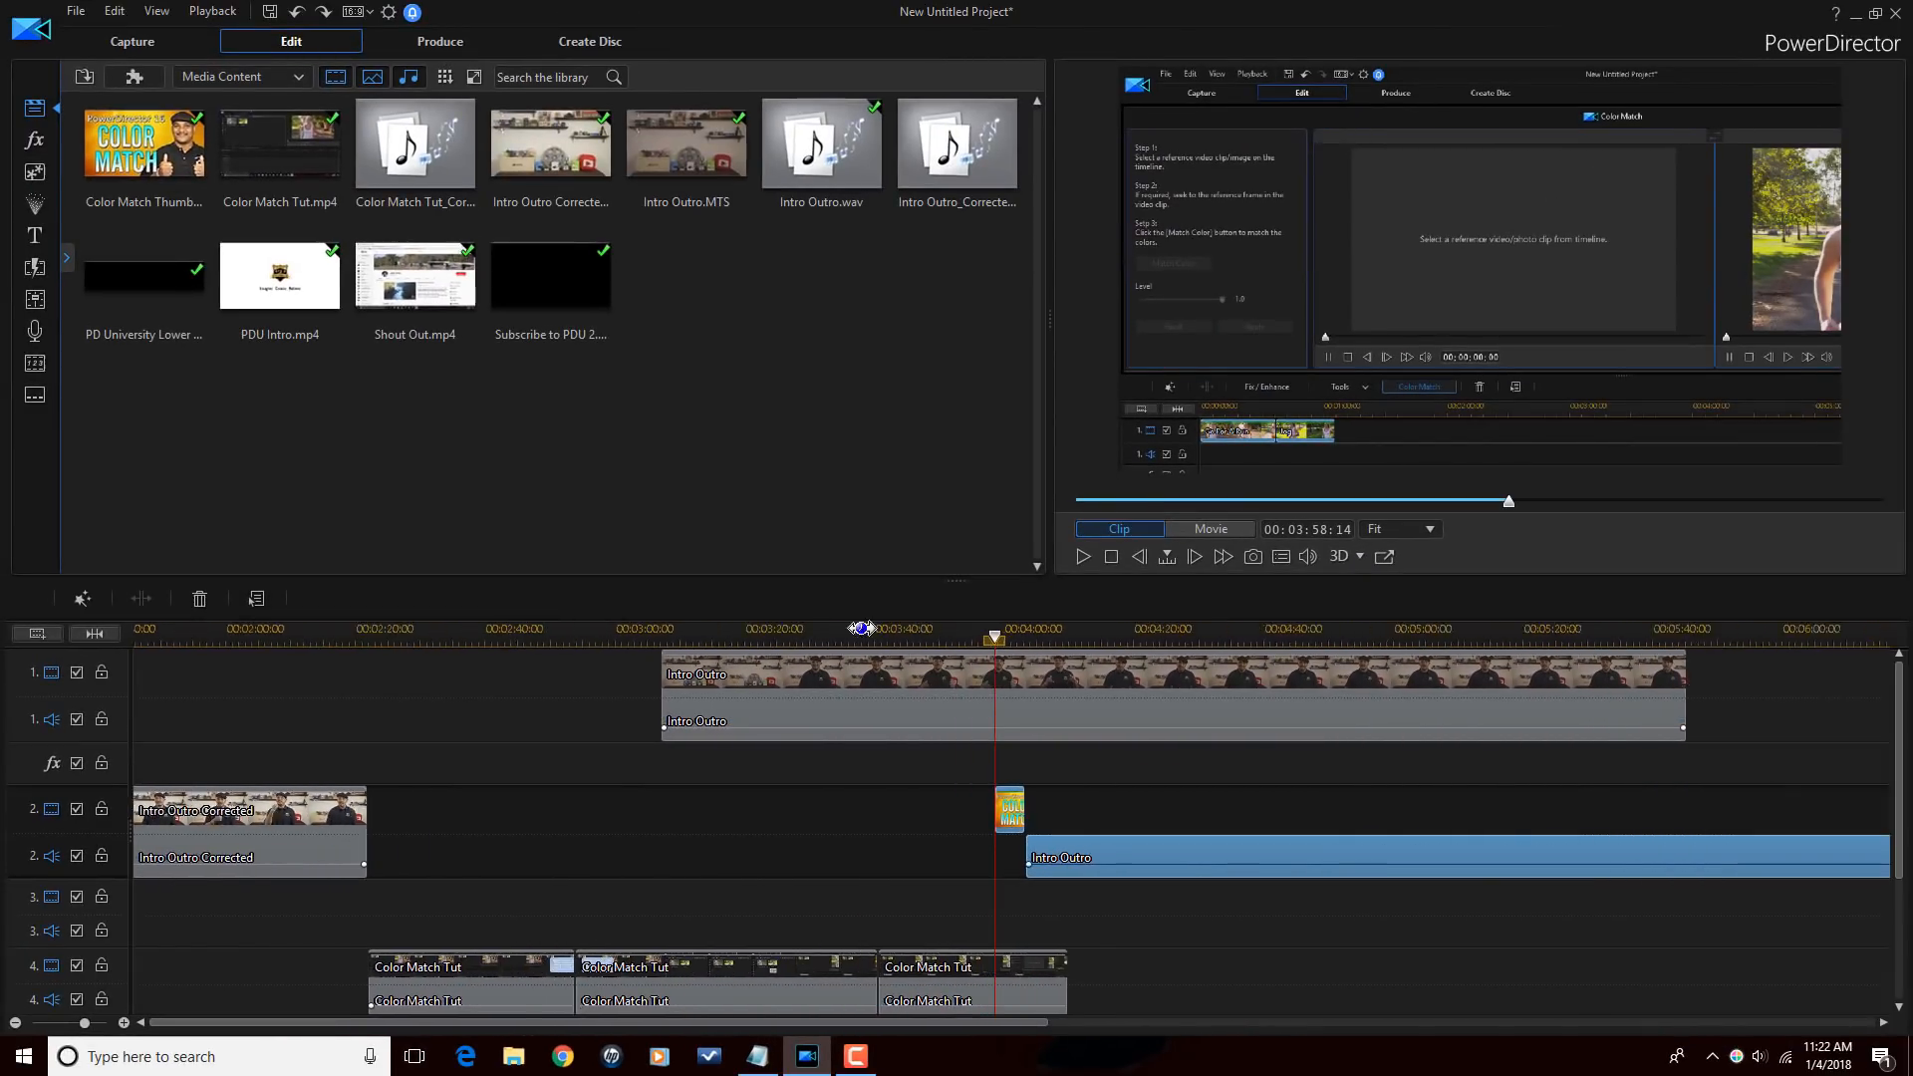
Stretch the timeline scale to enlarge the clips, and fit the entire movie back into the timeline view.
left_click_drag(863, 628, 1821, 625)
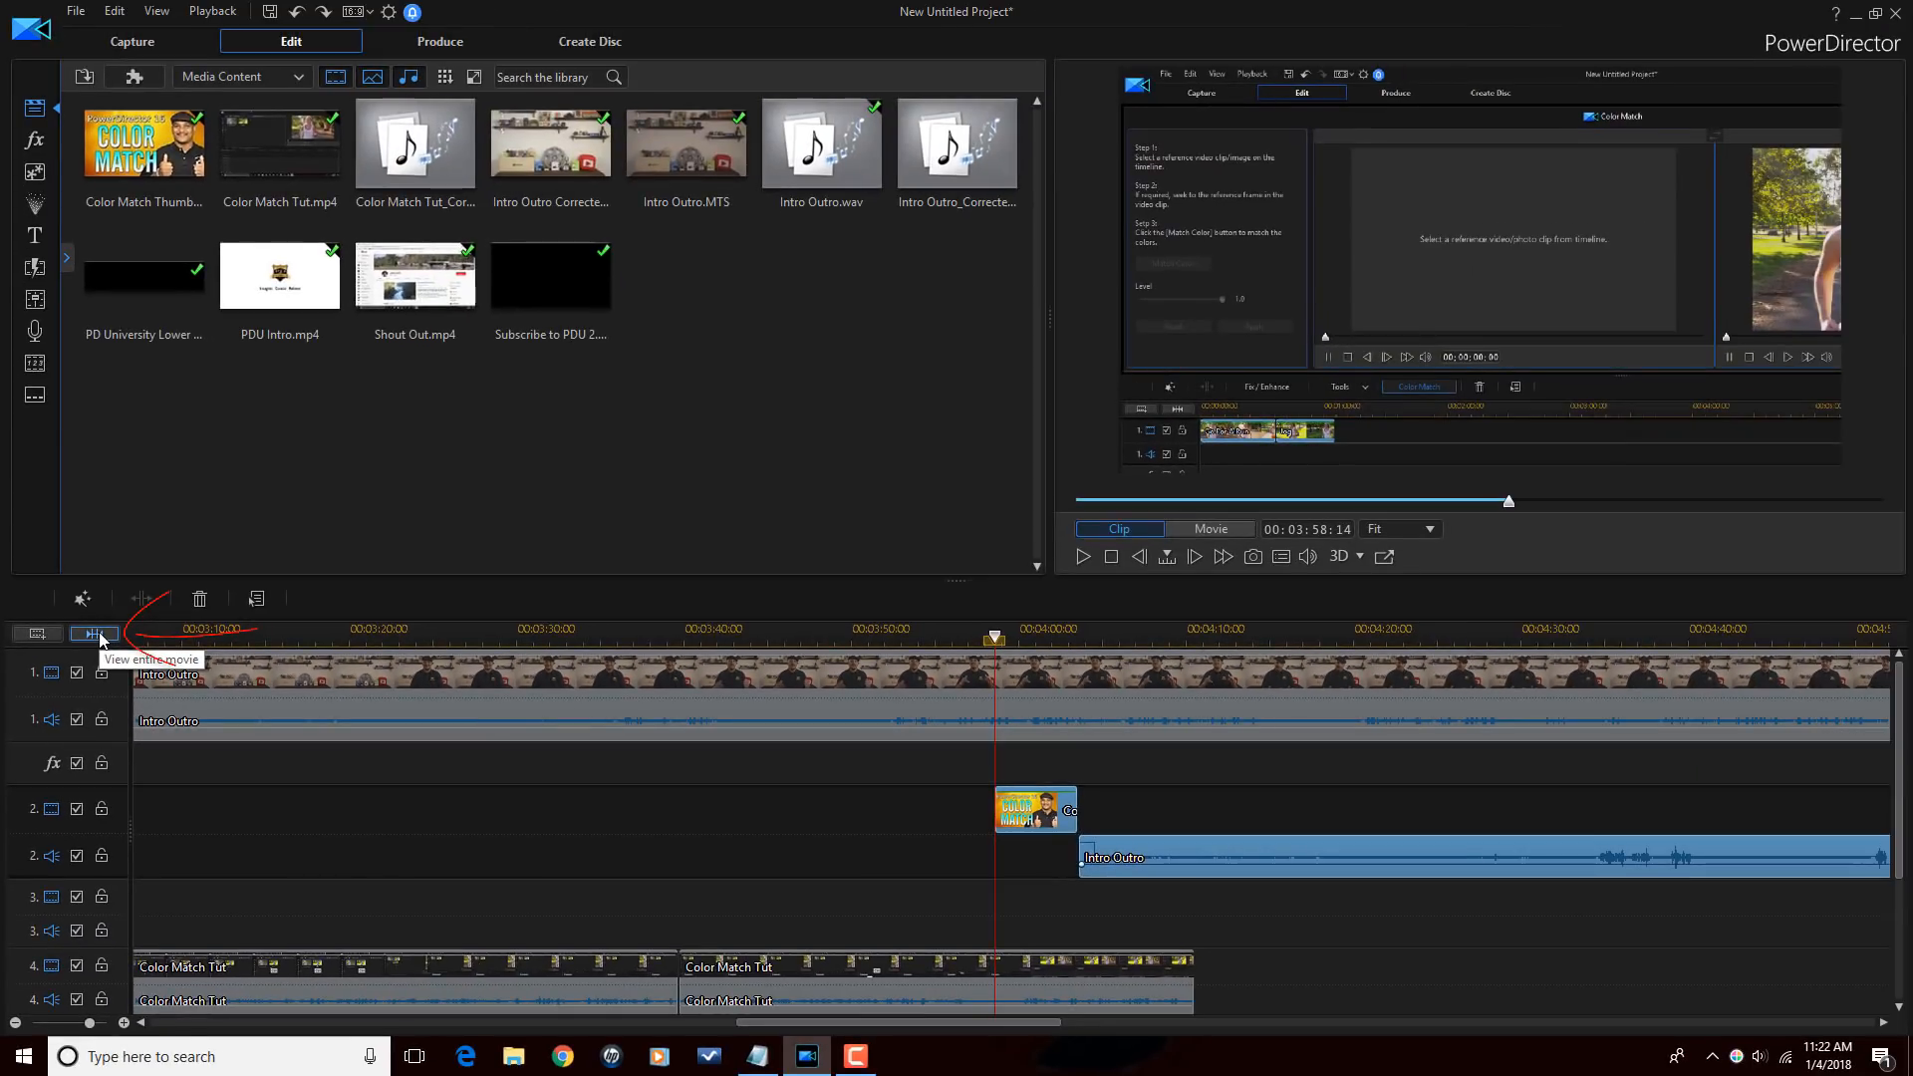
left_click(94, 634)
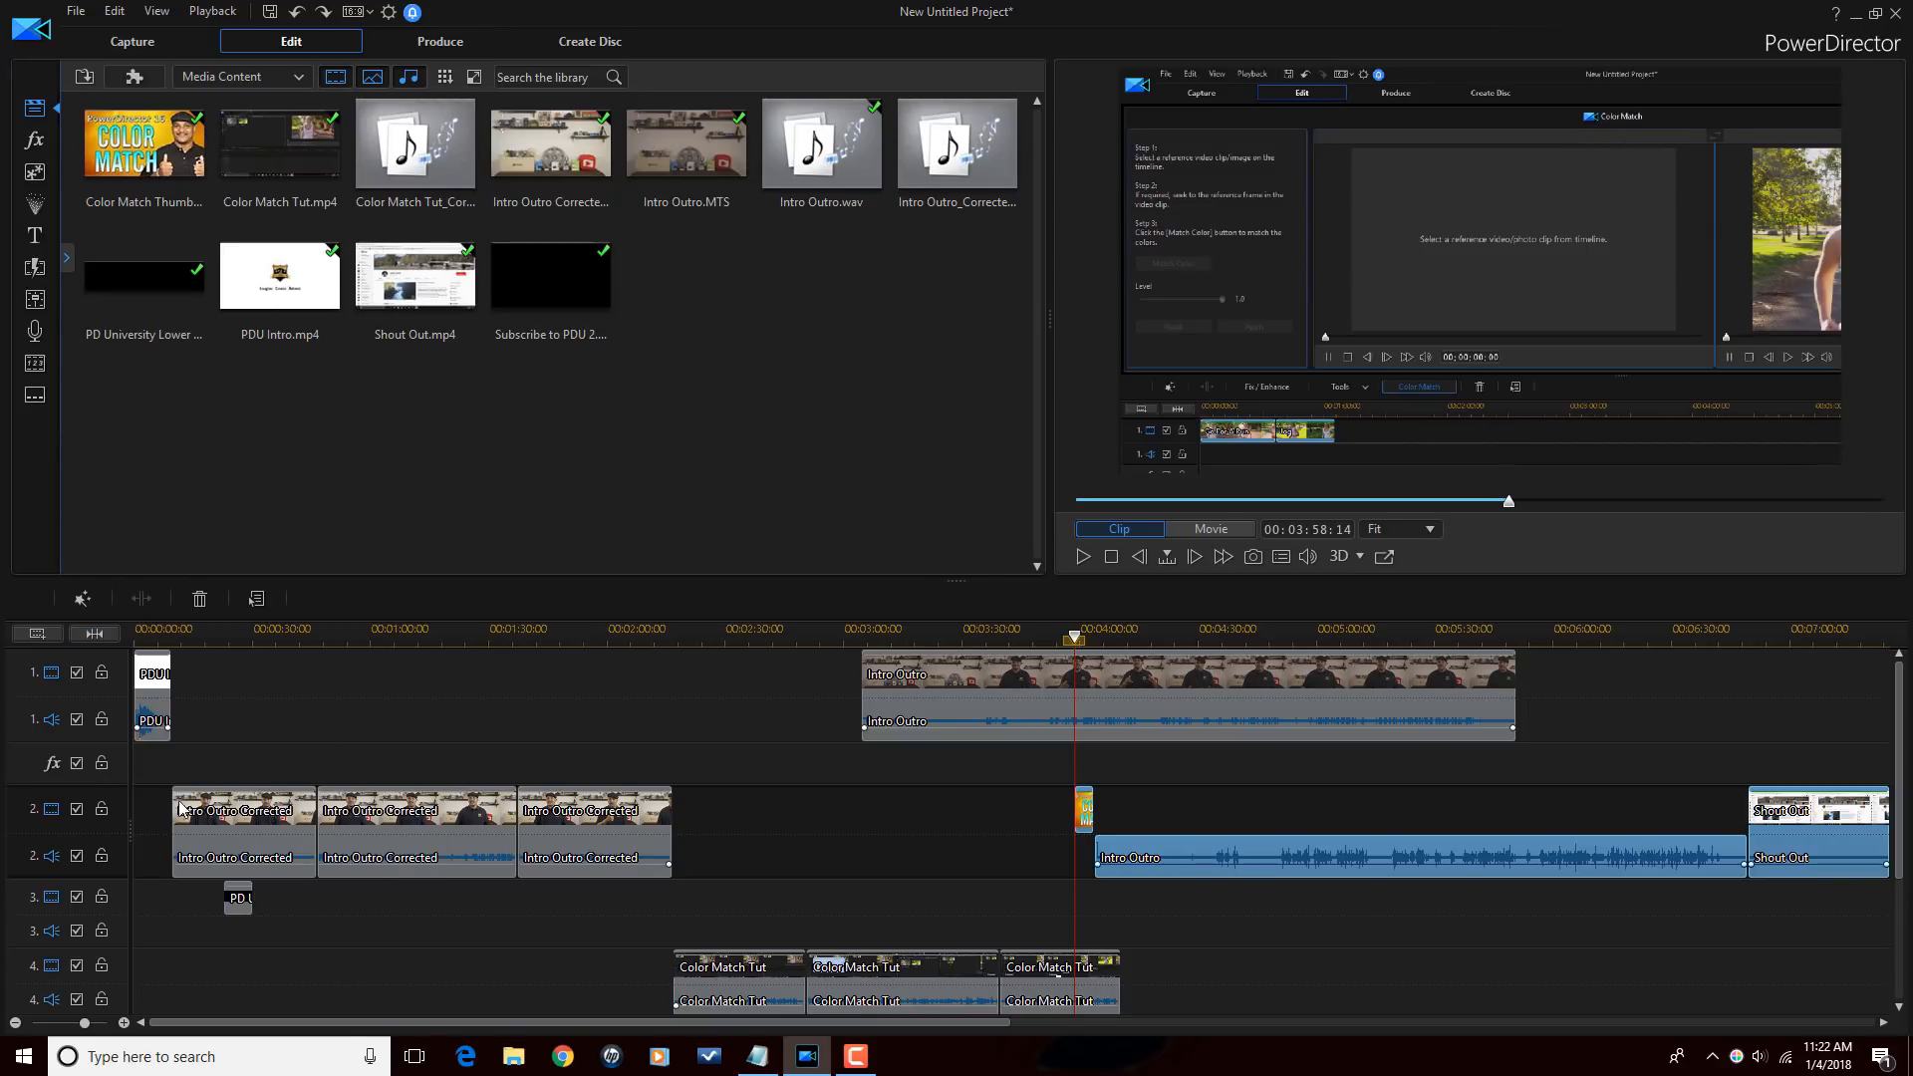
left_click_drag(939, 1026, 697, 1046)
Play the movie preview from about 00:00:59 and pause it at 00:01:02:09.
left_click(368, 637)
left_click(428, 812)
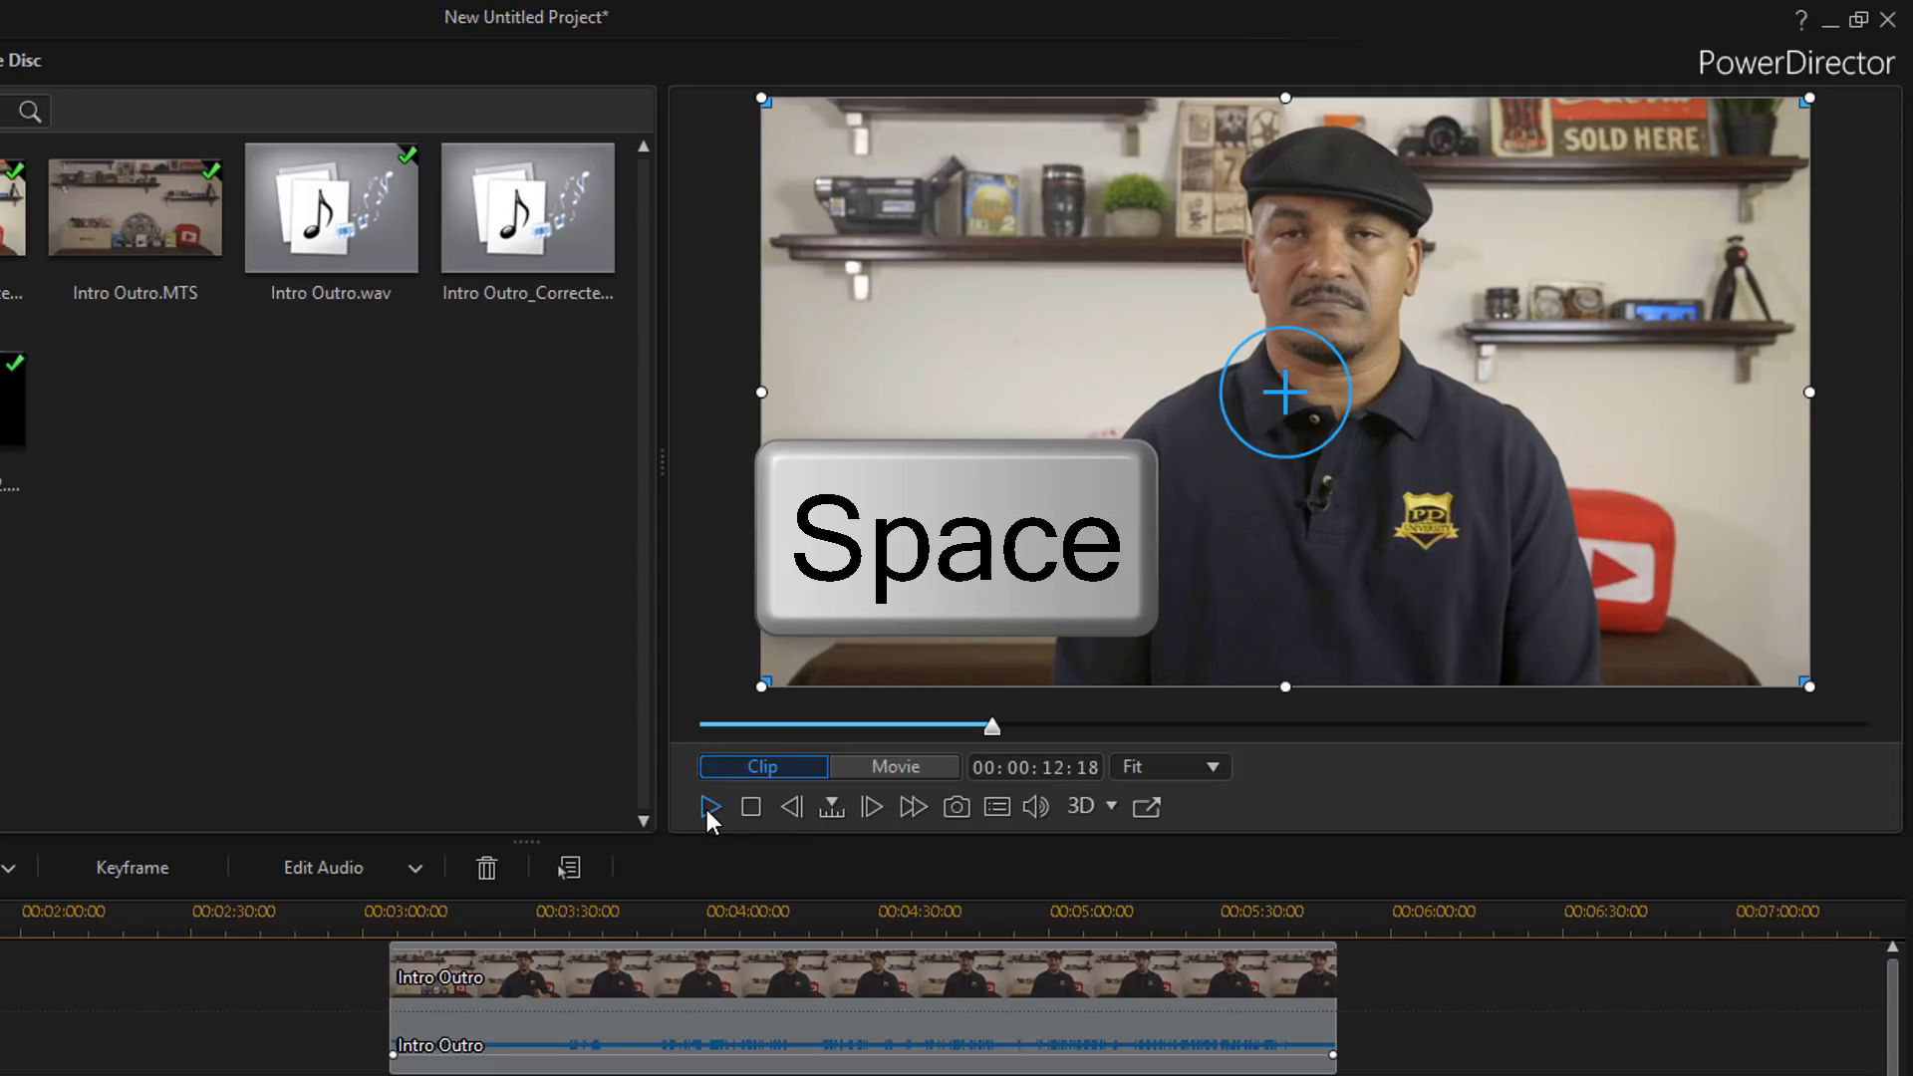
key("space")
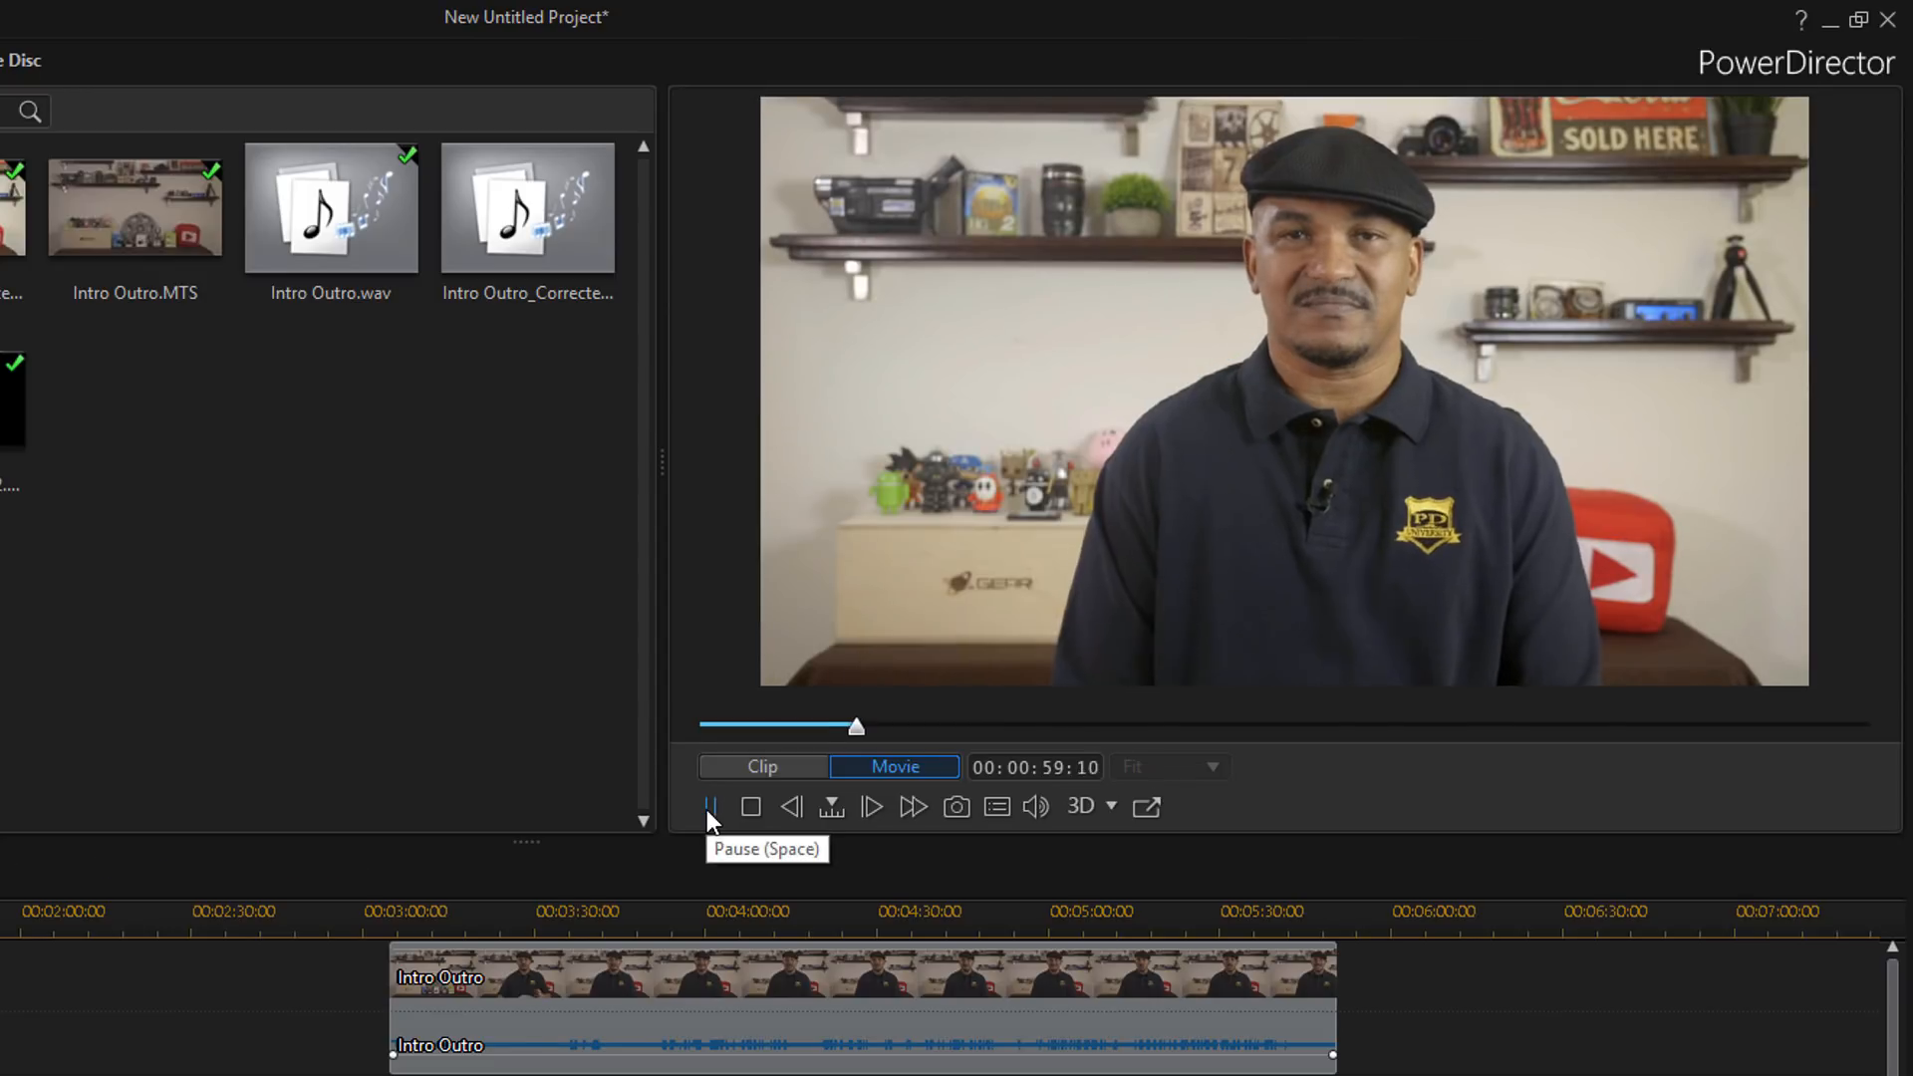
left_click(708, 809)
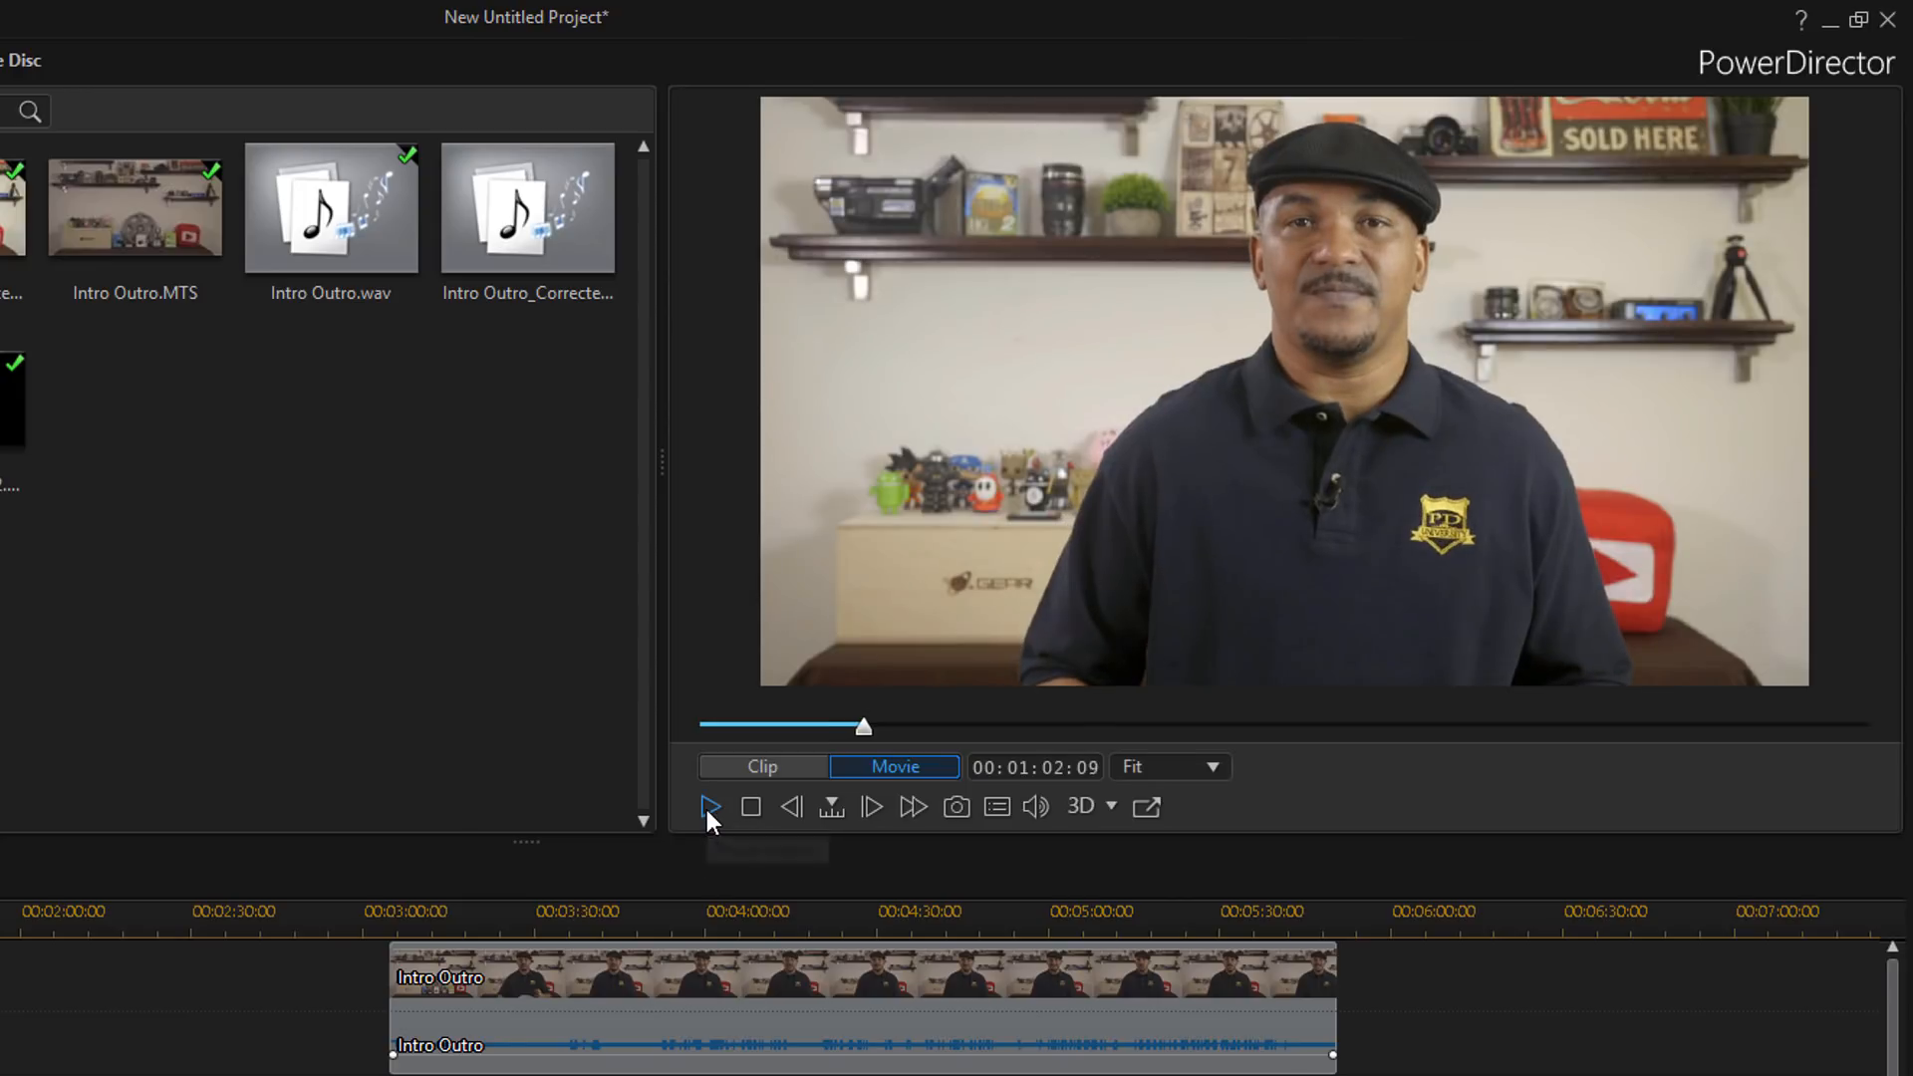
Move the movie preview two frames back and two frames forward, and look over the available seek units without changing Frame.
left_click(789, 809)
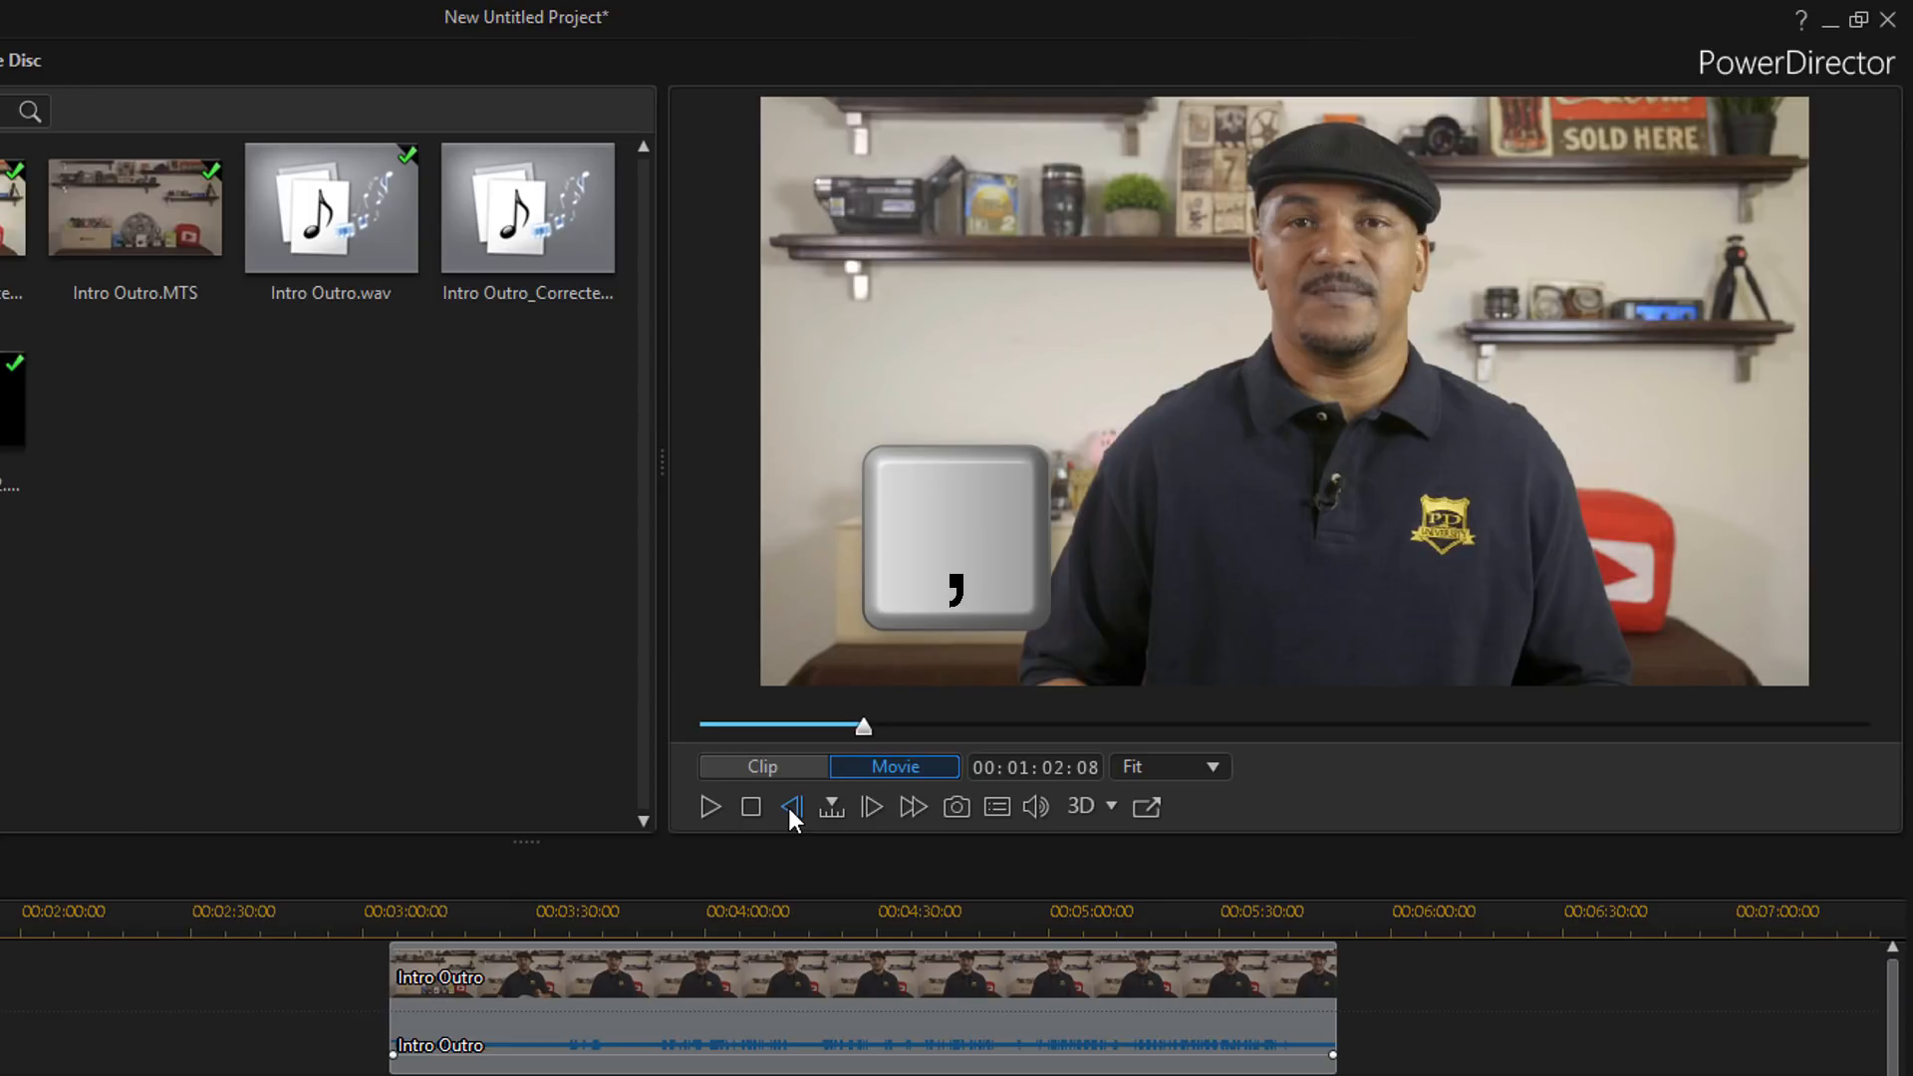
key("comma")
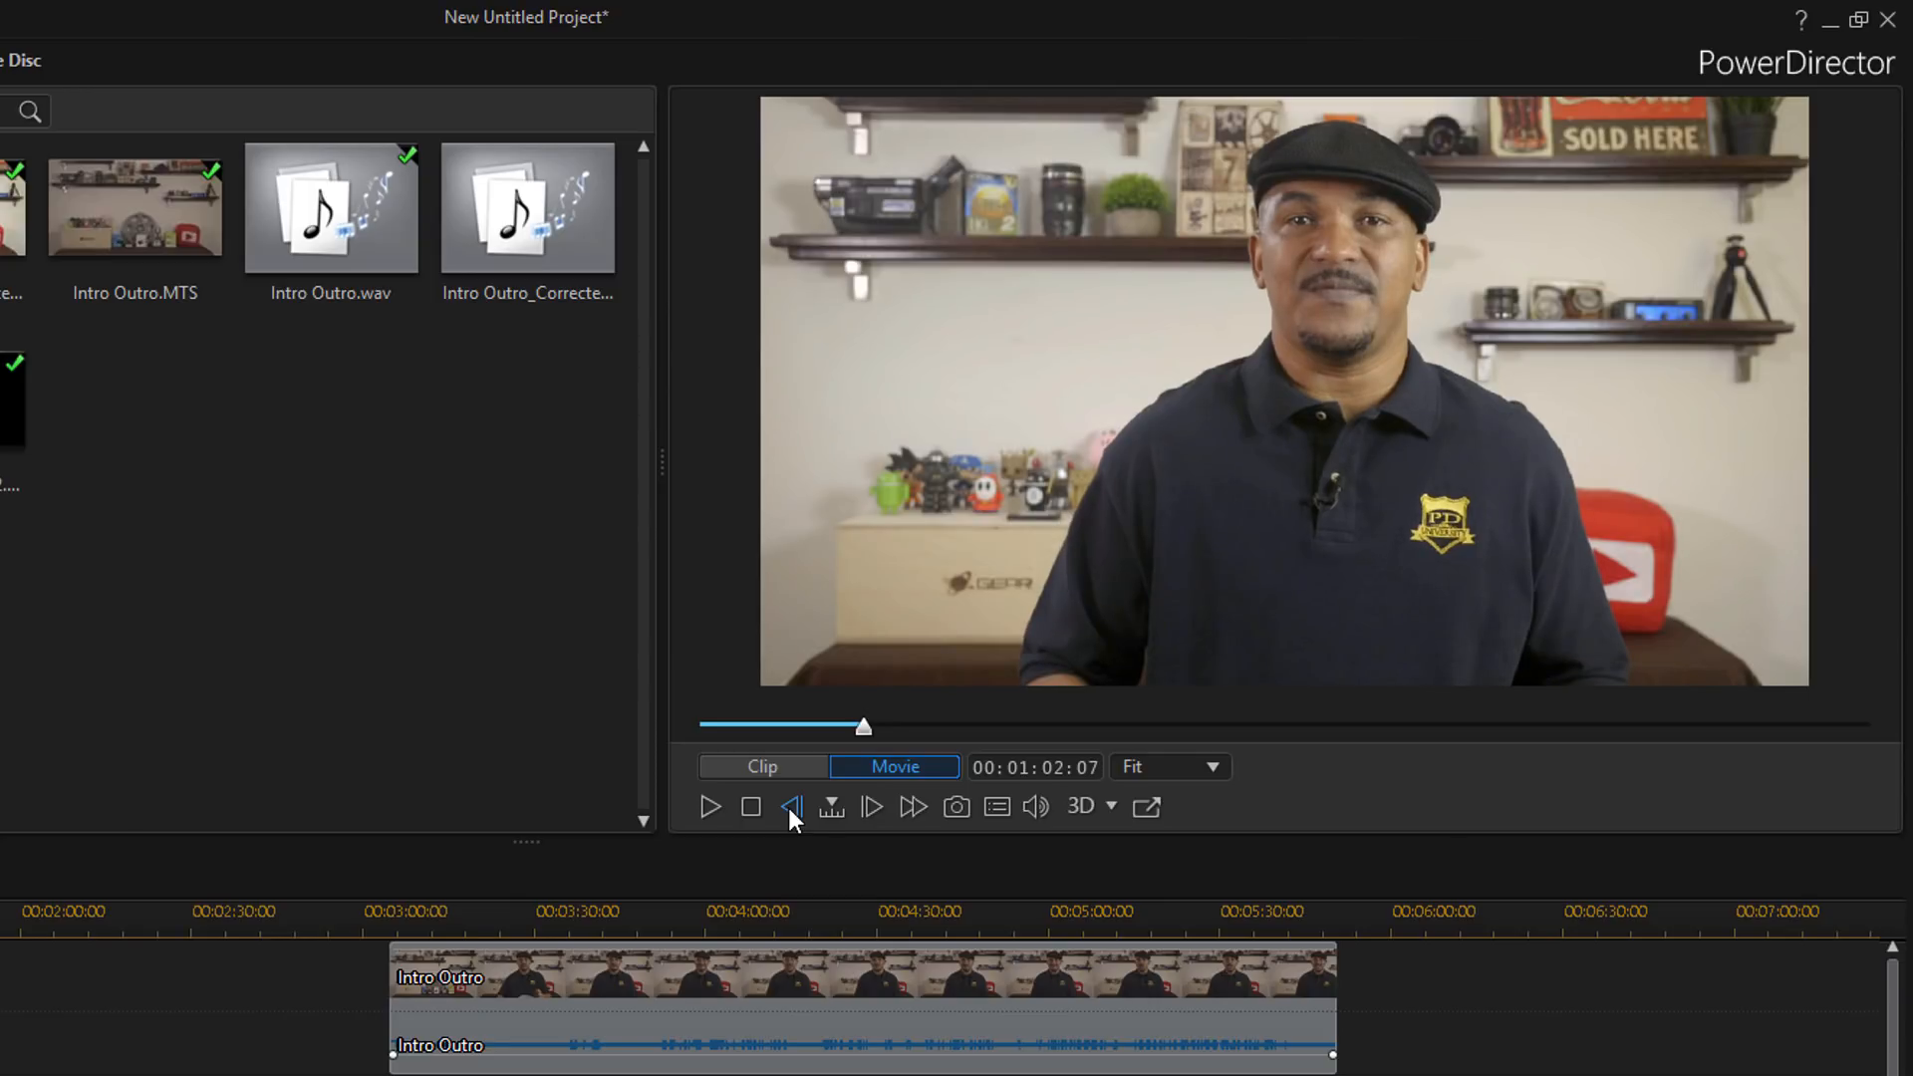
left_click(869, 805)
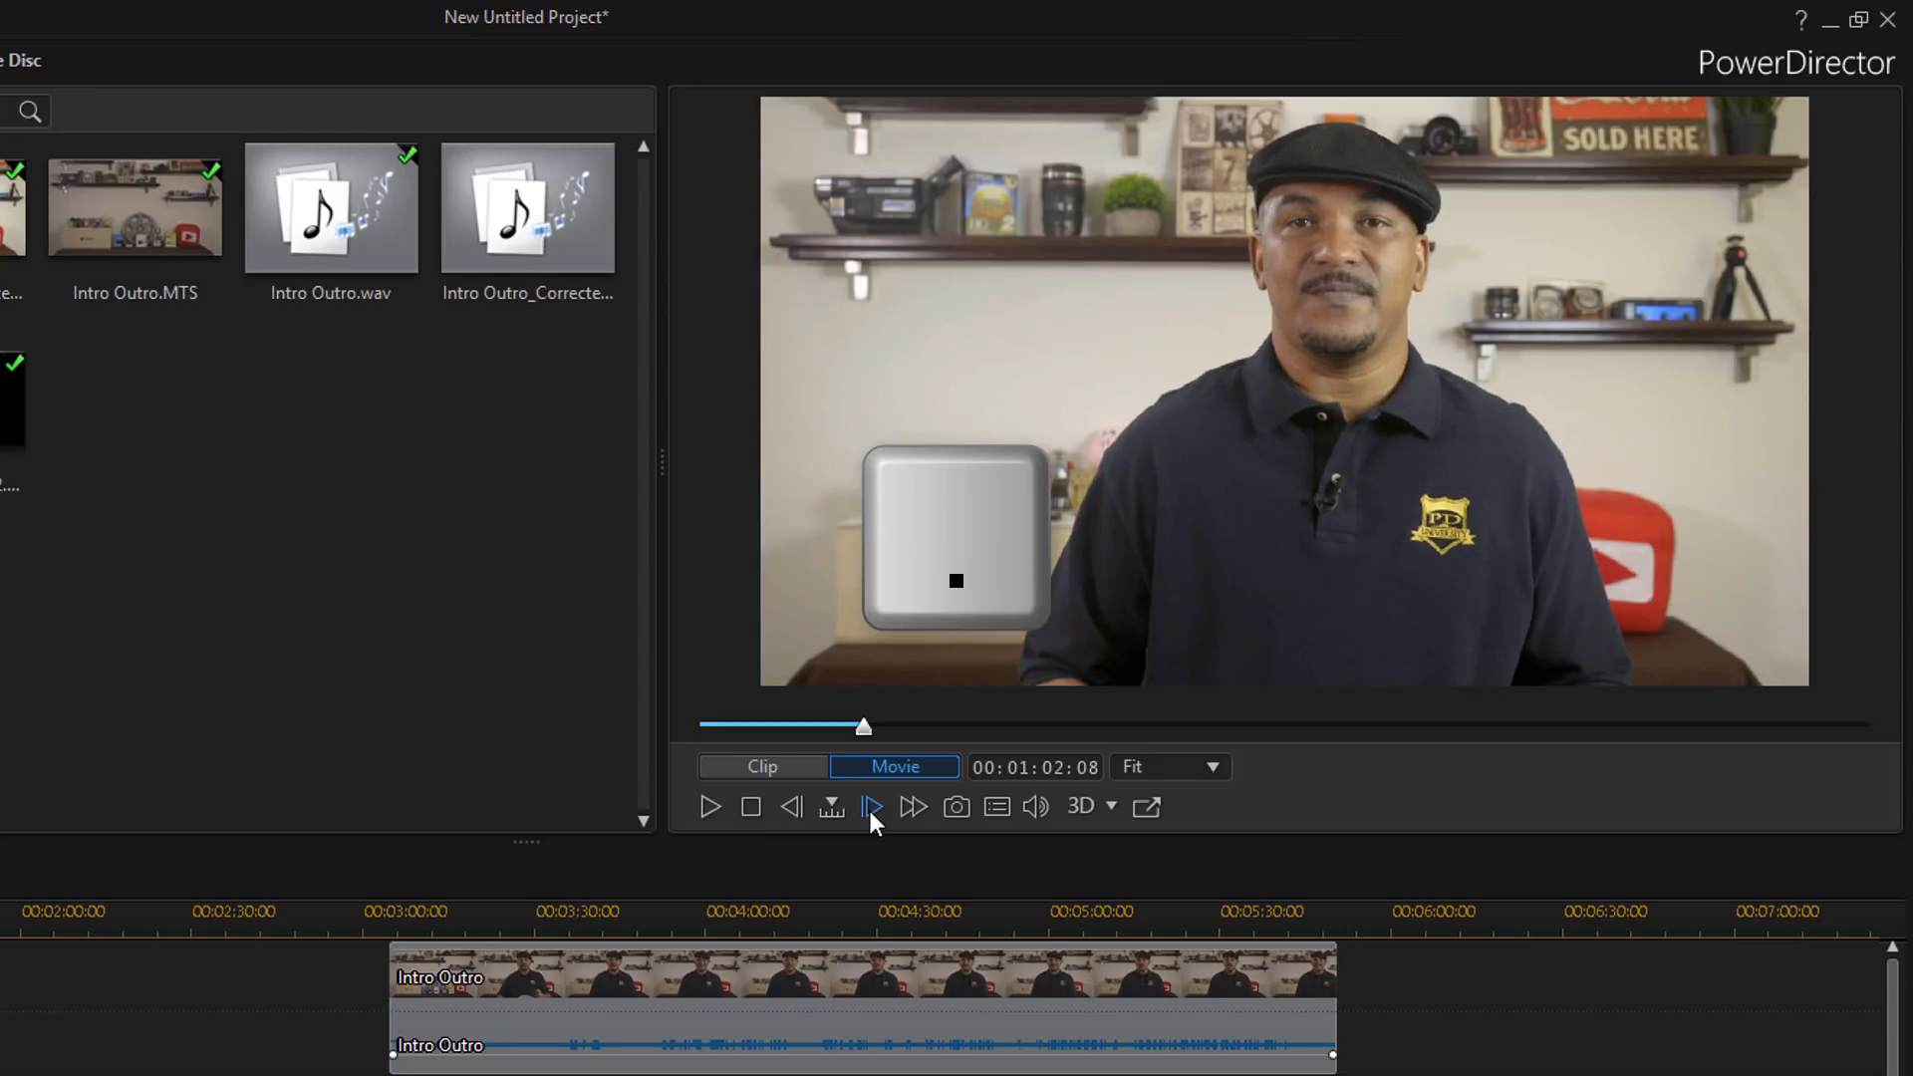
key("period")
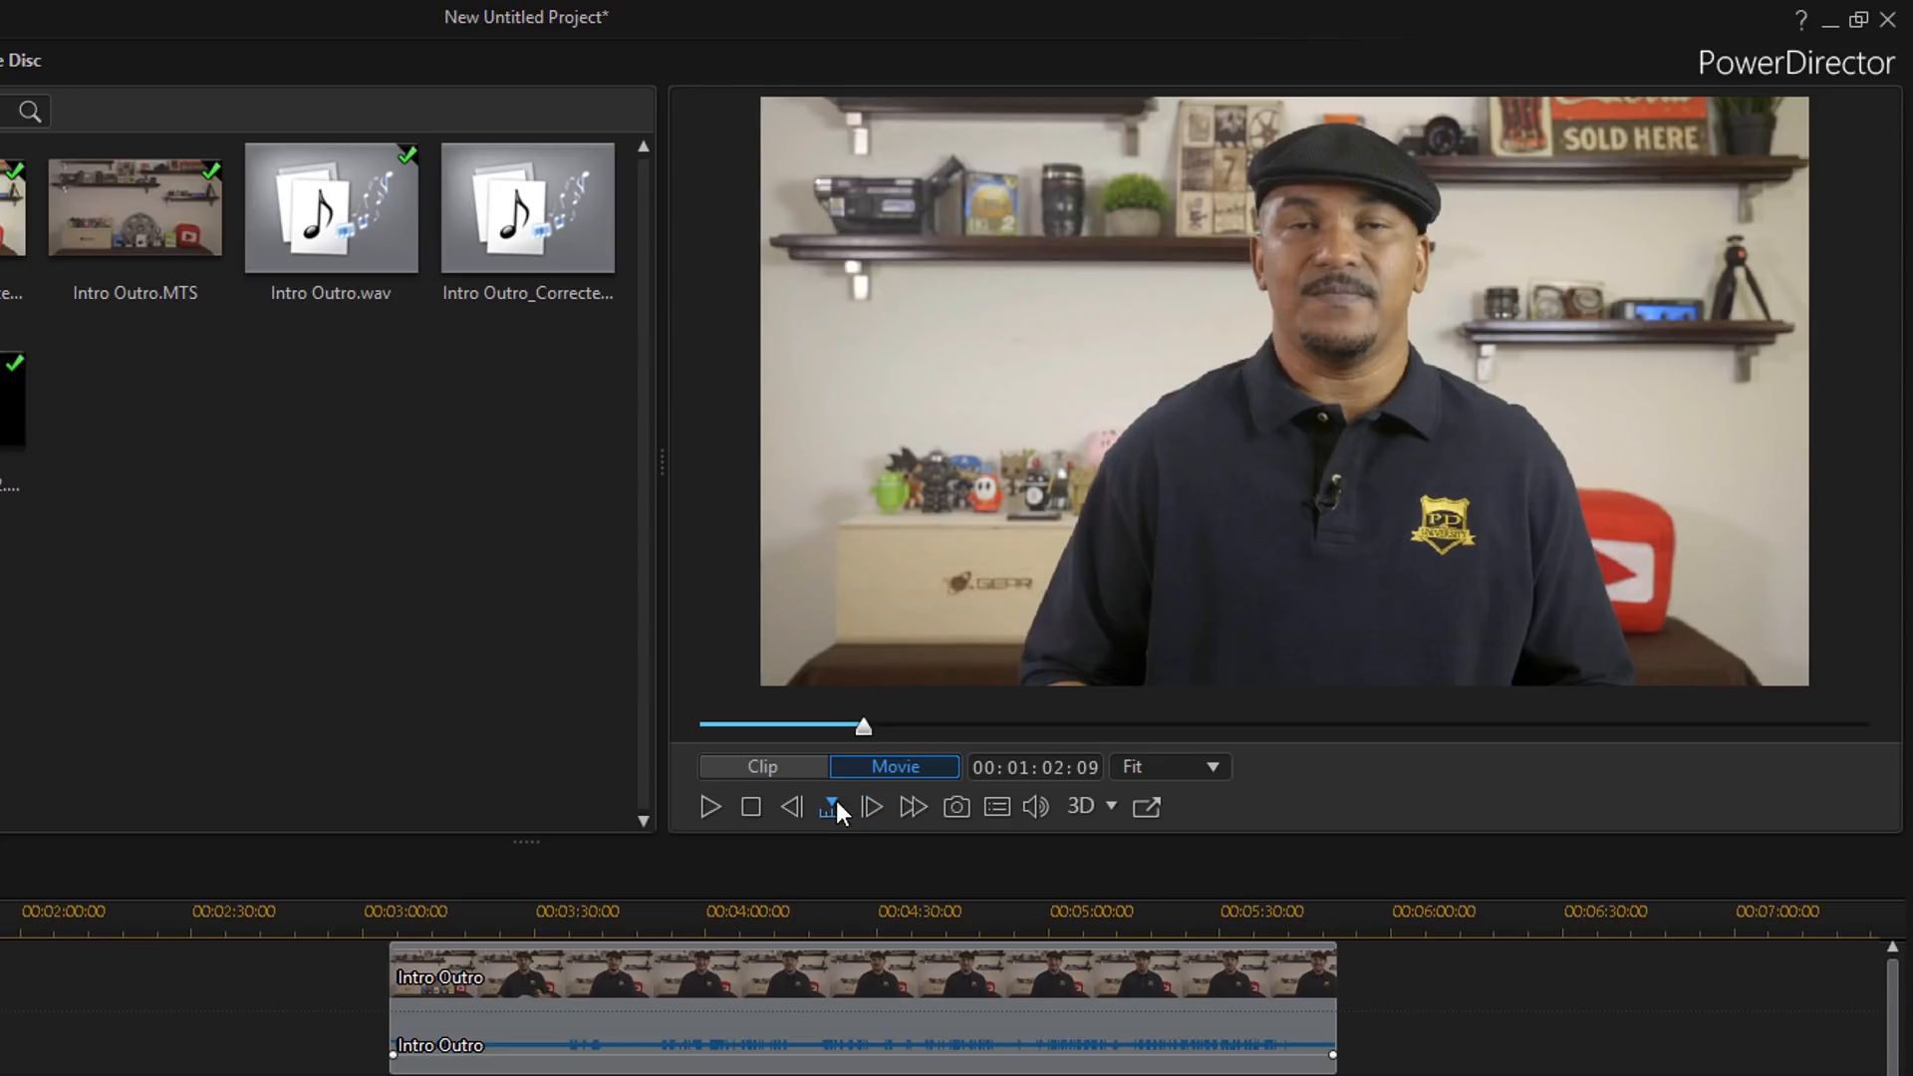
left_click(833, 799)
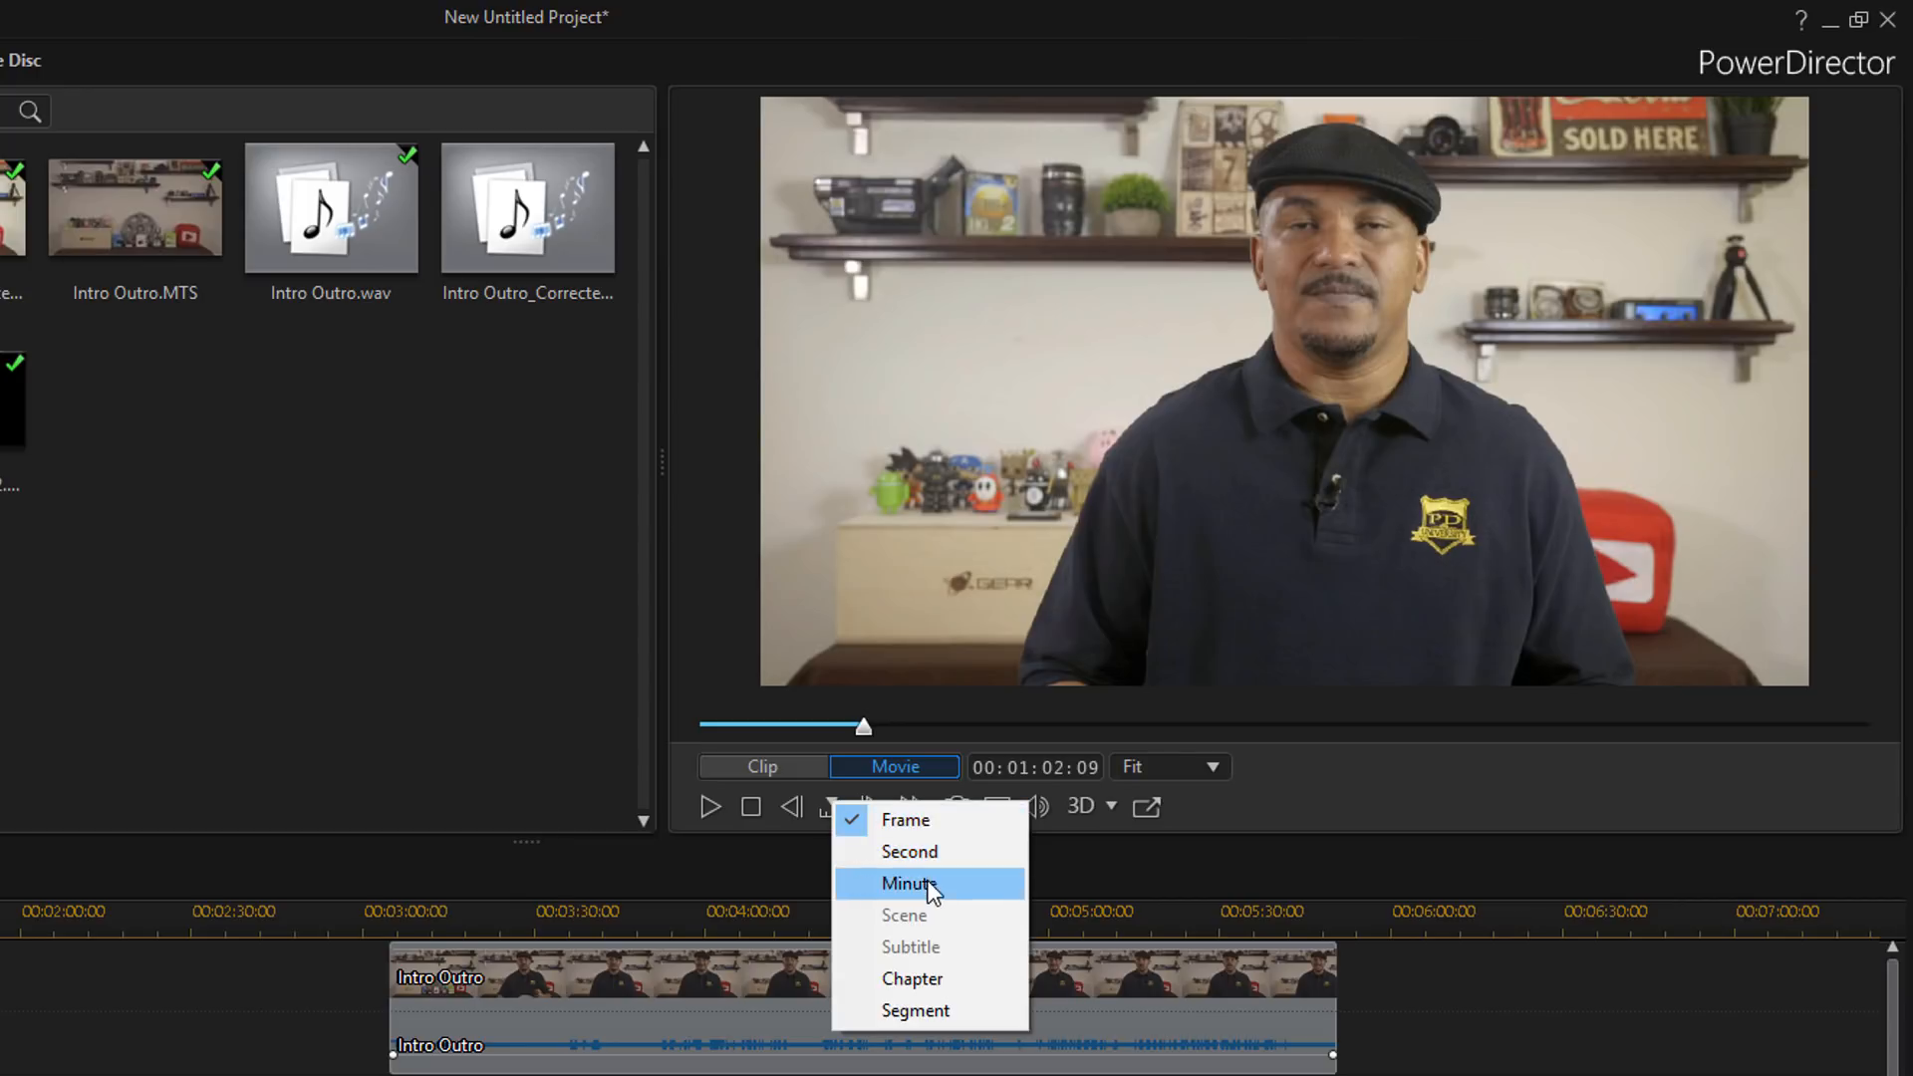
left_click(267, 962)
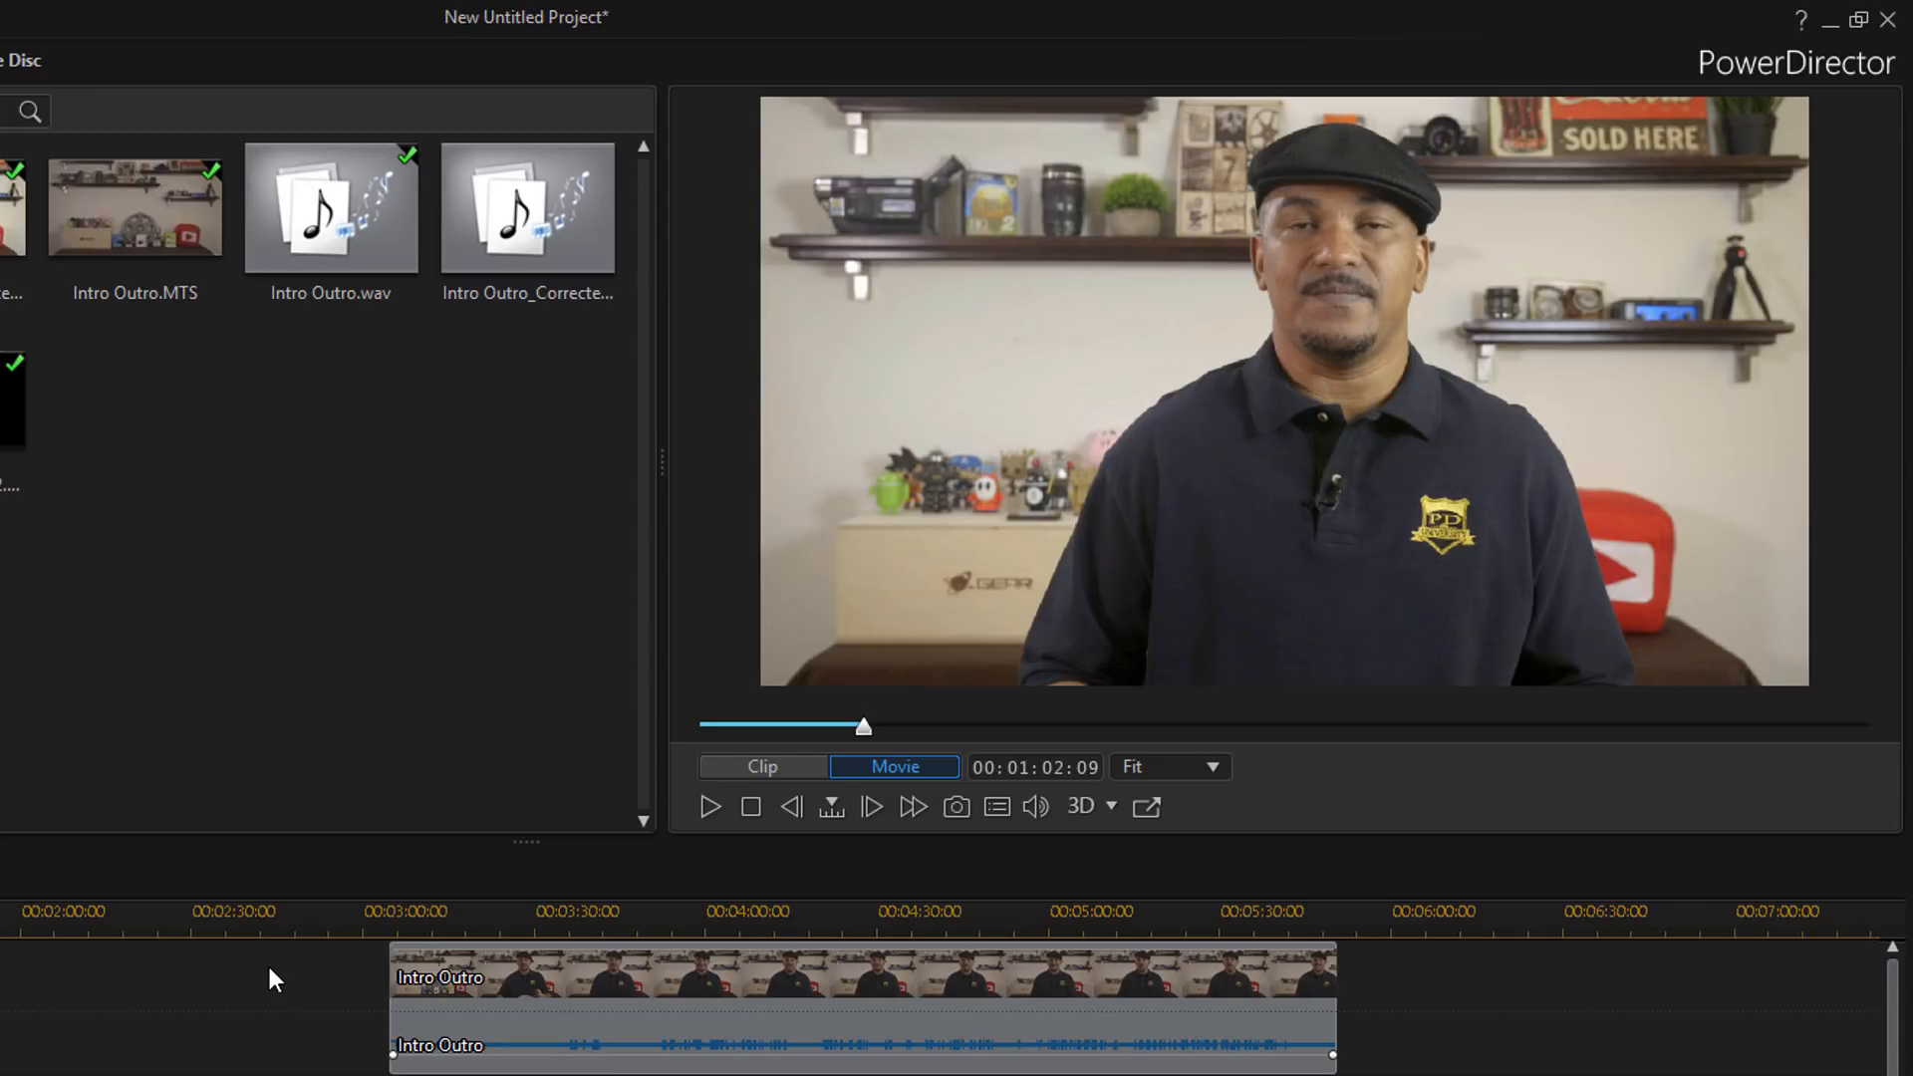
Fast-forward the movie preview at 2X to 00:01:11:13 and save a snapshot of that frame as SnapShot.jpg in the Videos folder.
left_click(911, 803)
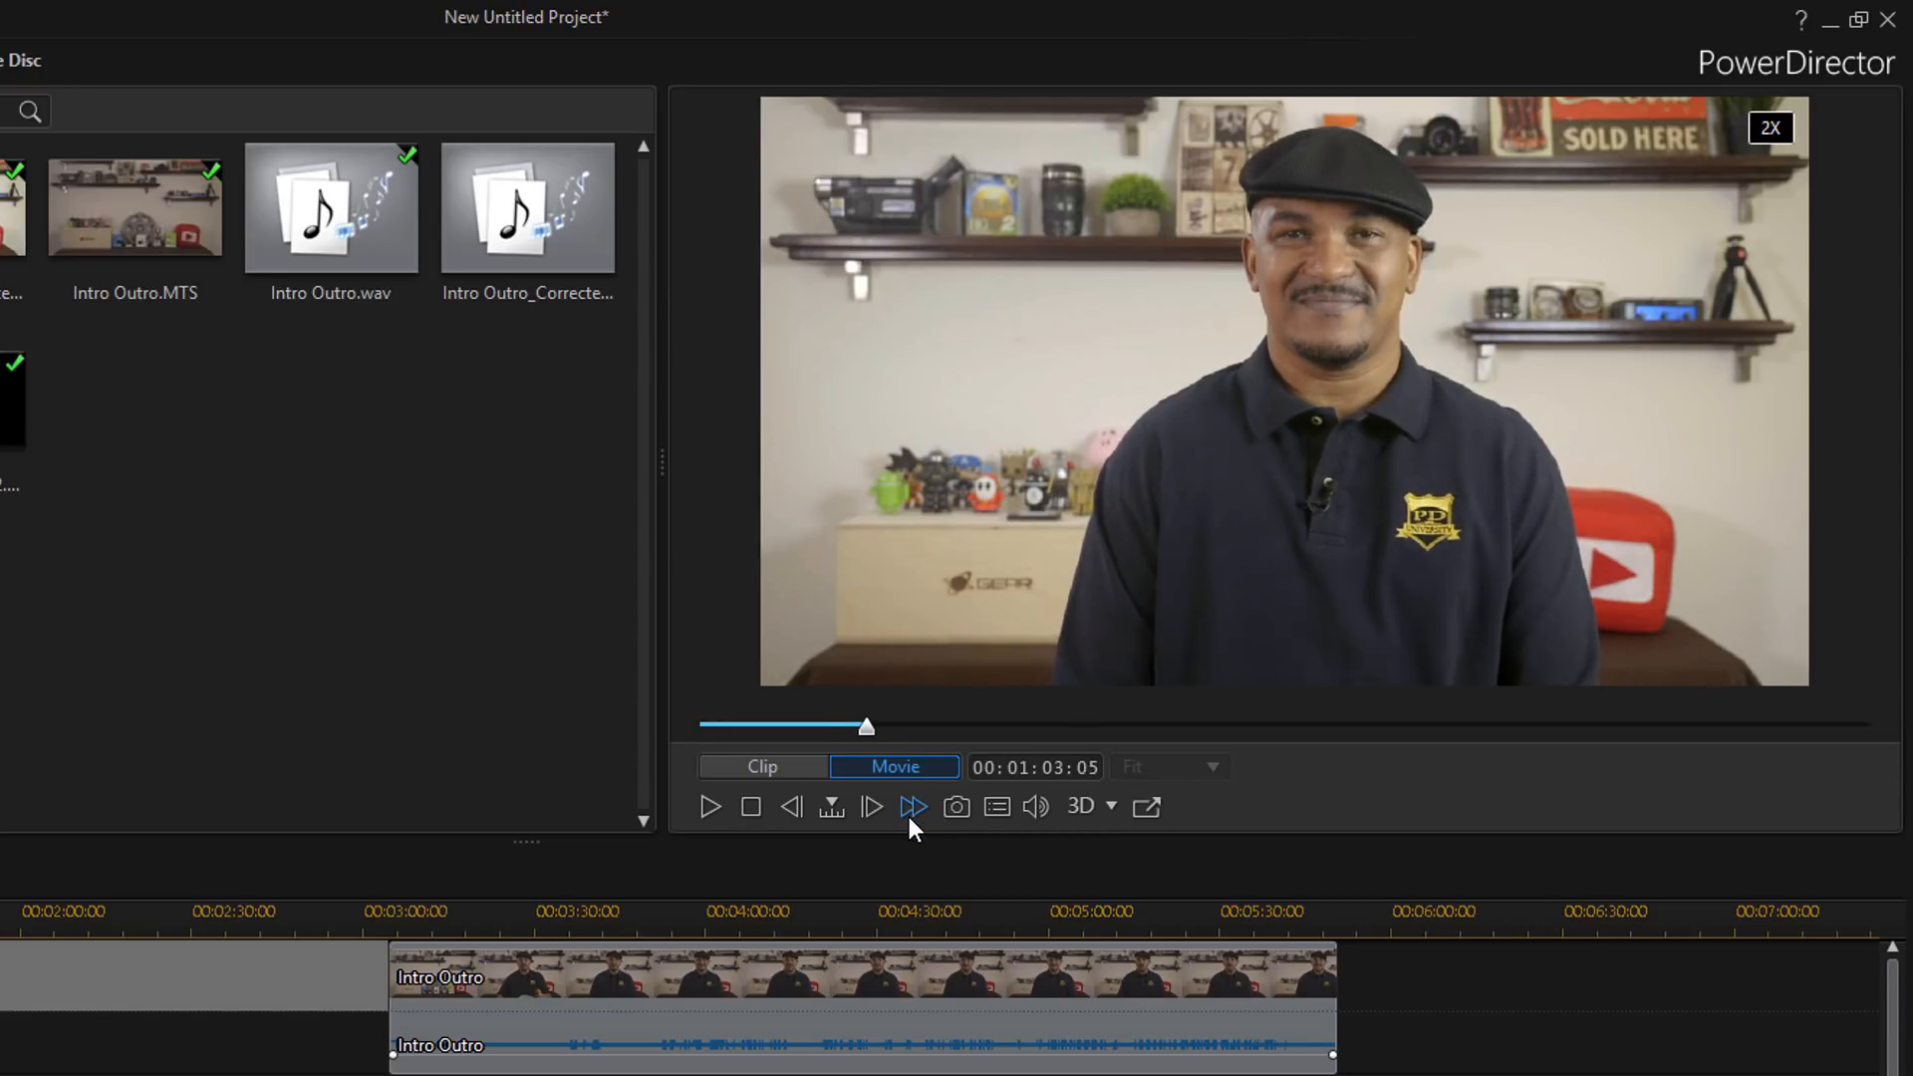
left_click(751, 807)
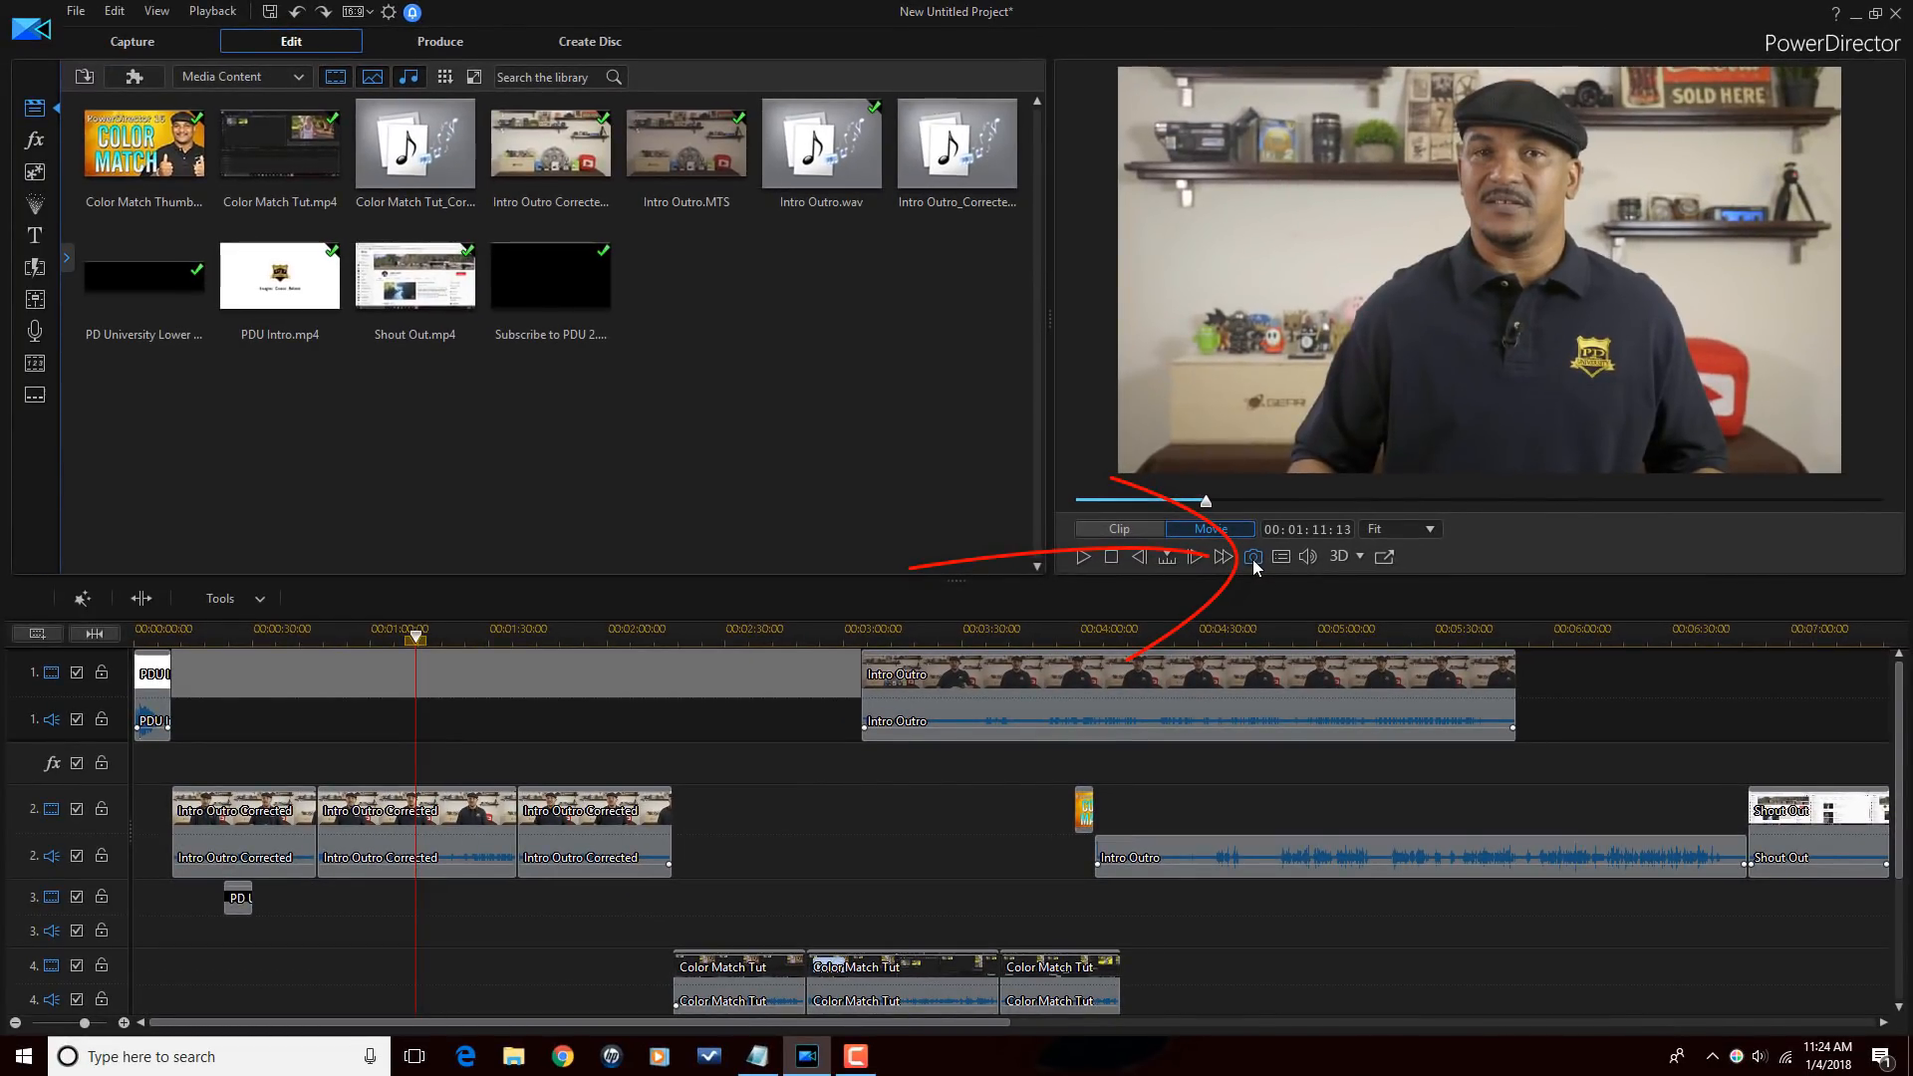
left_click(1253, 557)
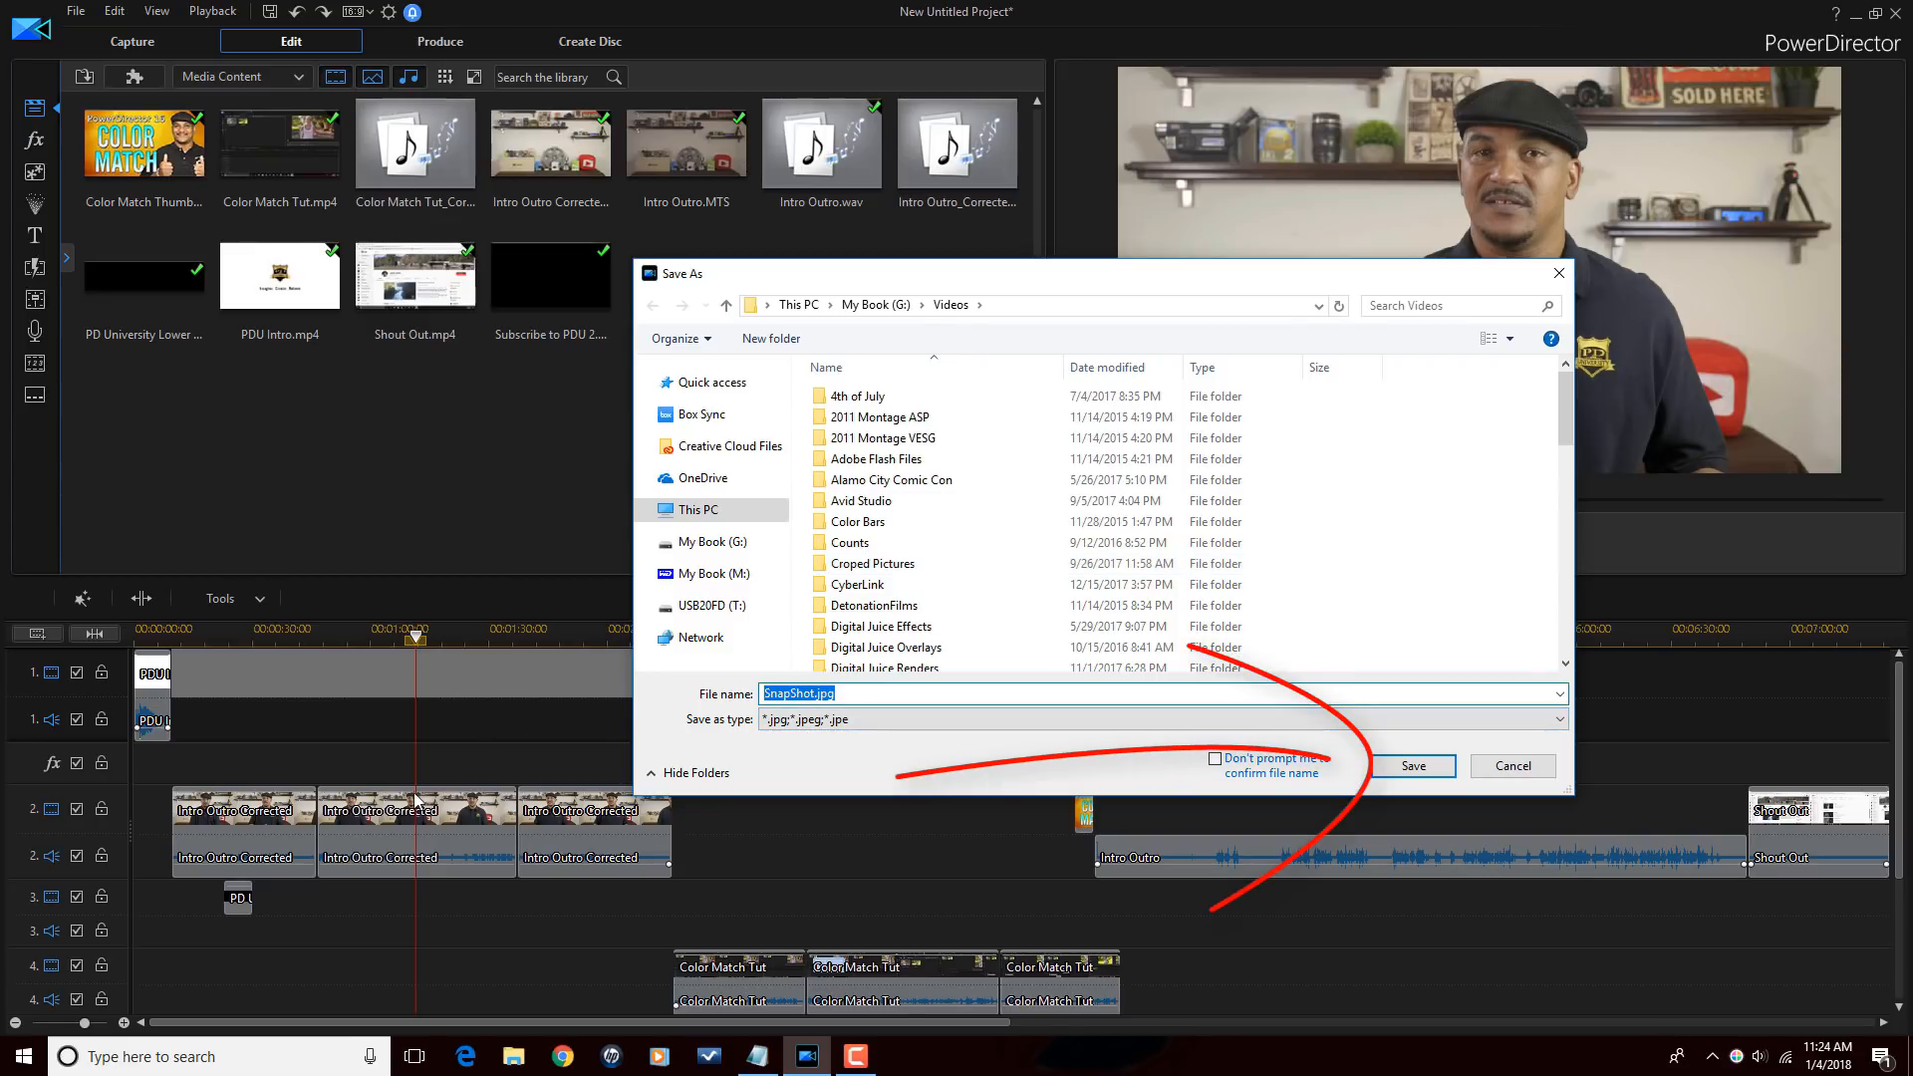
left_click(1416, 767)
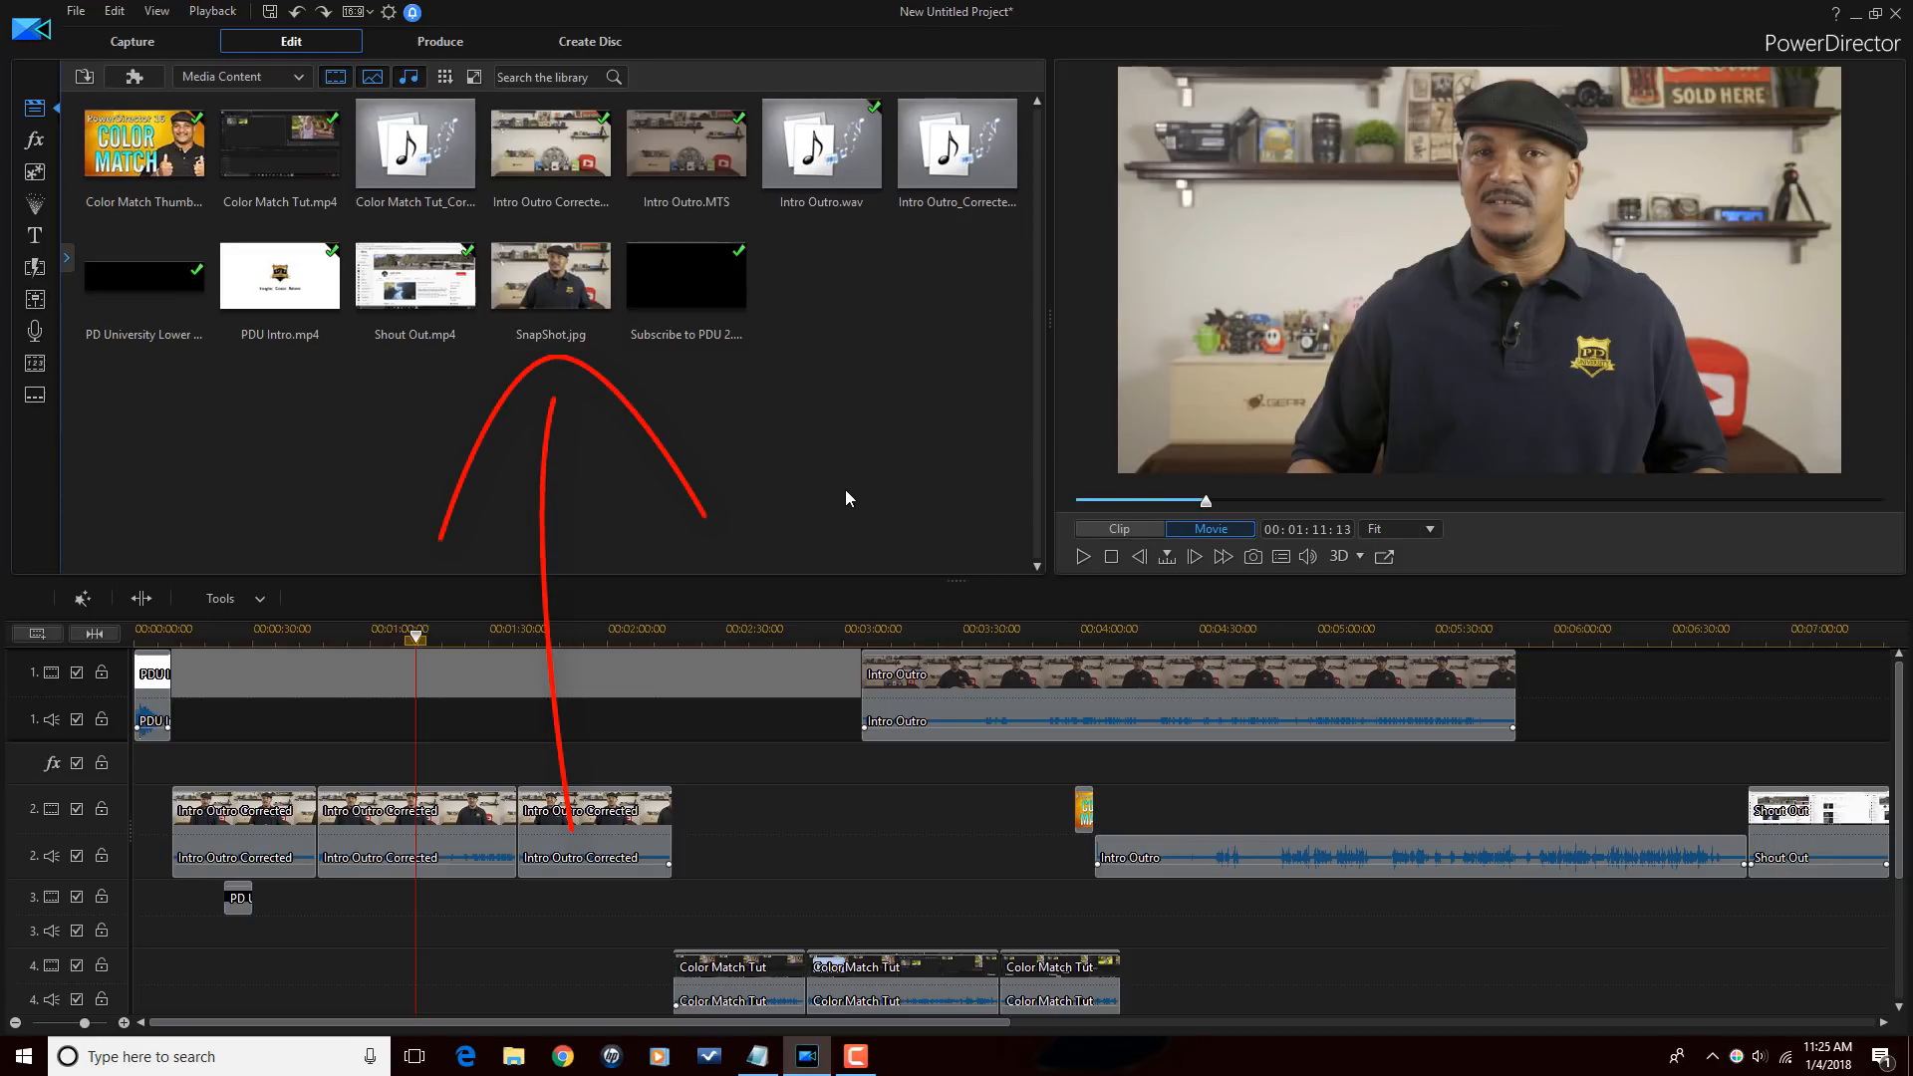
Place SnapShot.jpg on track 3 at 00:01:11:13 and extend it to 00:01:37:10, the end of the second Intro Outro Corrected clip.
left_click(554, 288)
mouse_move(554, 289)
left_mouse_down()
mouse_move(568, 703)
mouse_move(607, 901)
mouse_move(927, 892)
mouse_move(419, 901)
left_mouse_up()
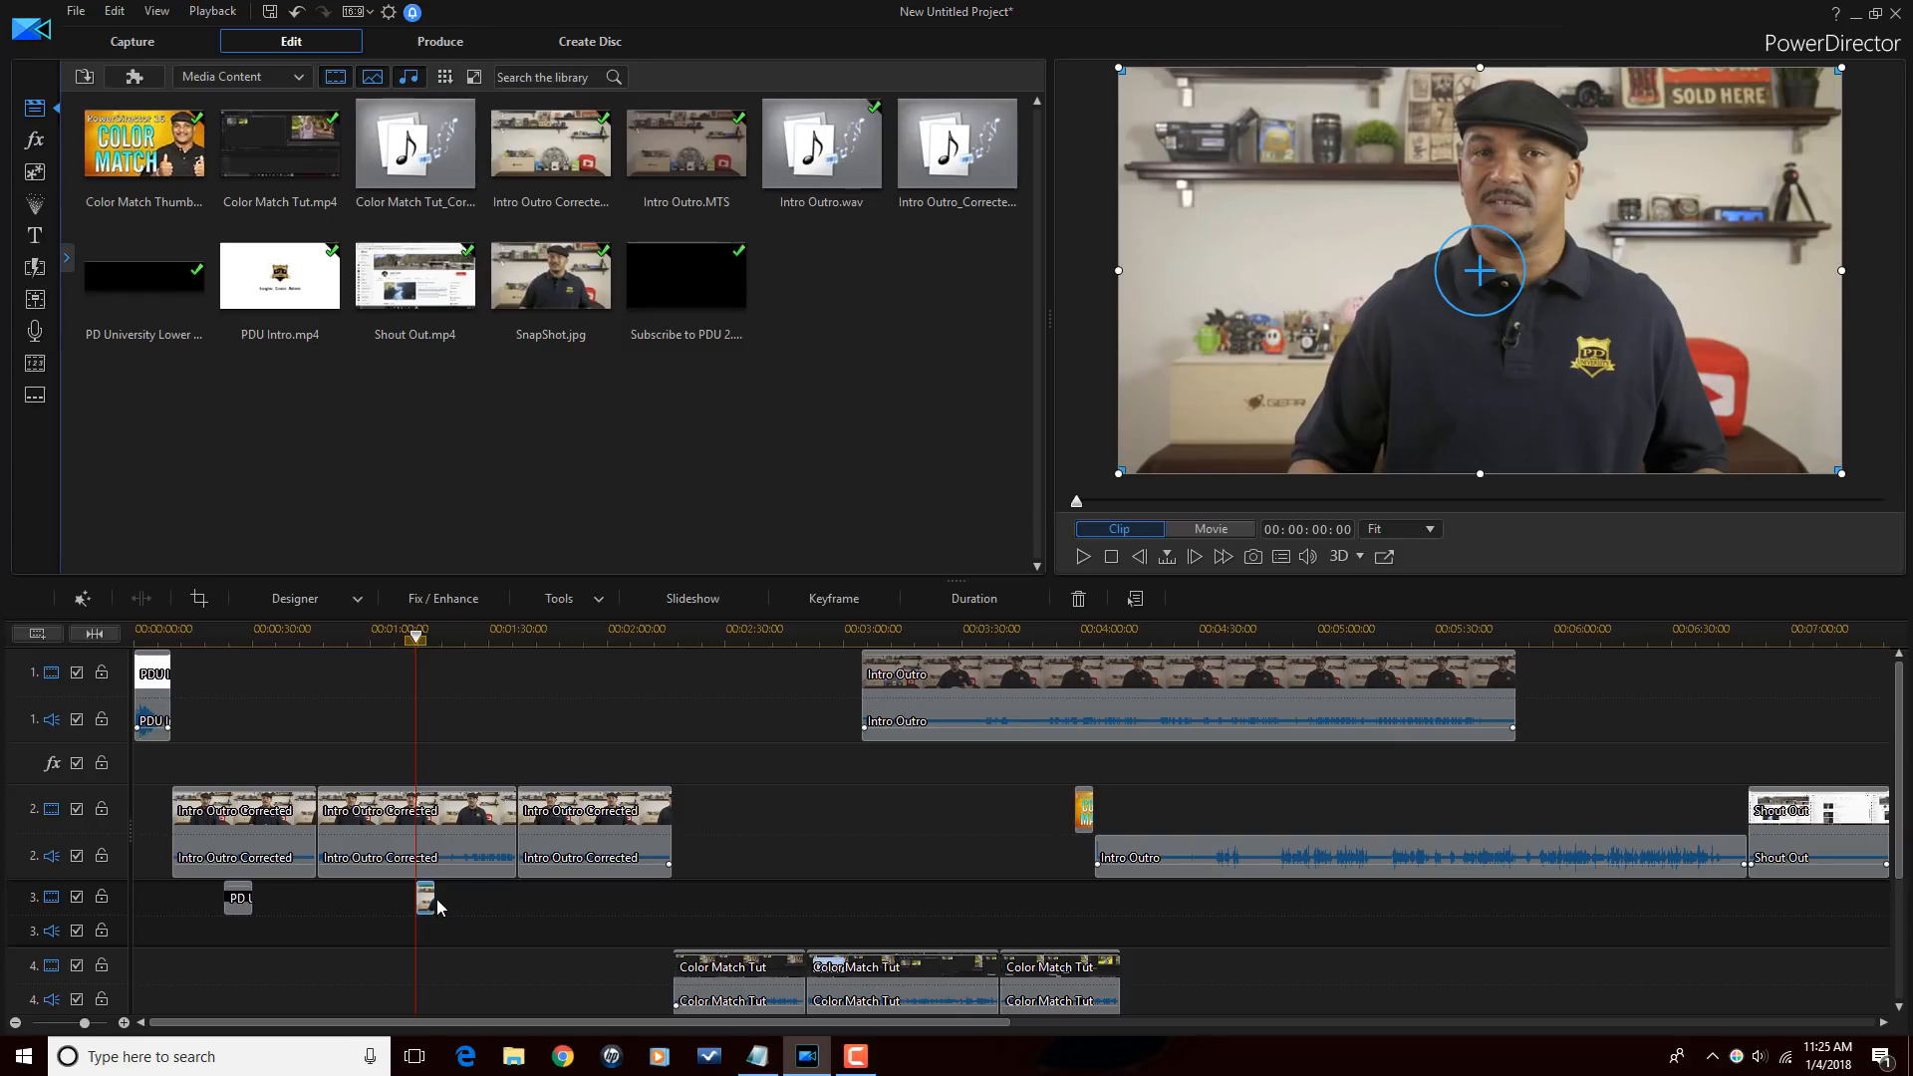
left_click_drag(438, 907, 522, 907)
Play the movie from 00:01:07:00 across the start of the SnapShot clip and pause at 00:01:17:17.
left_click_drag(518, 638, 414, 697)
left_click(428, 837)
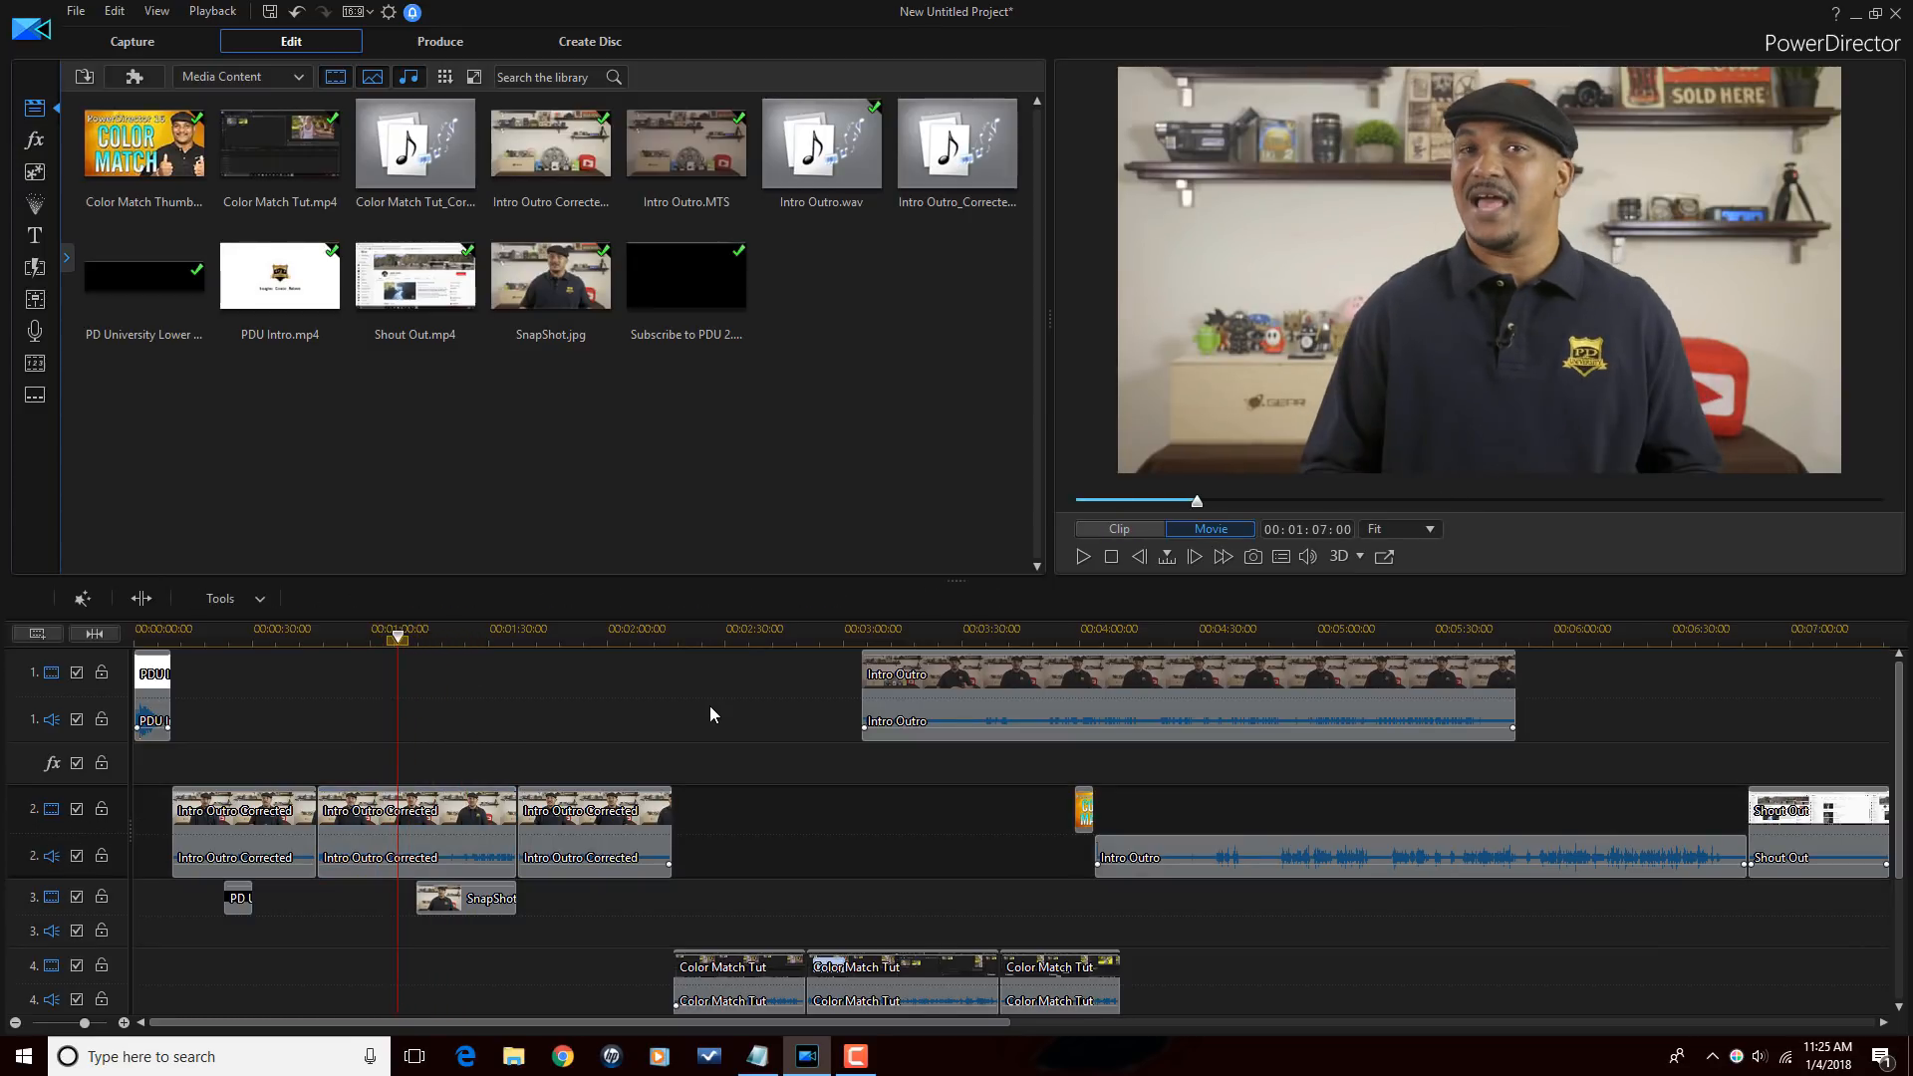
key("space")
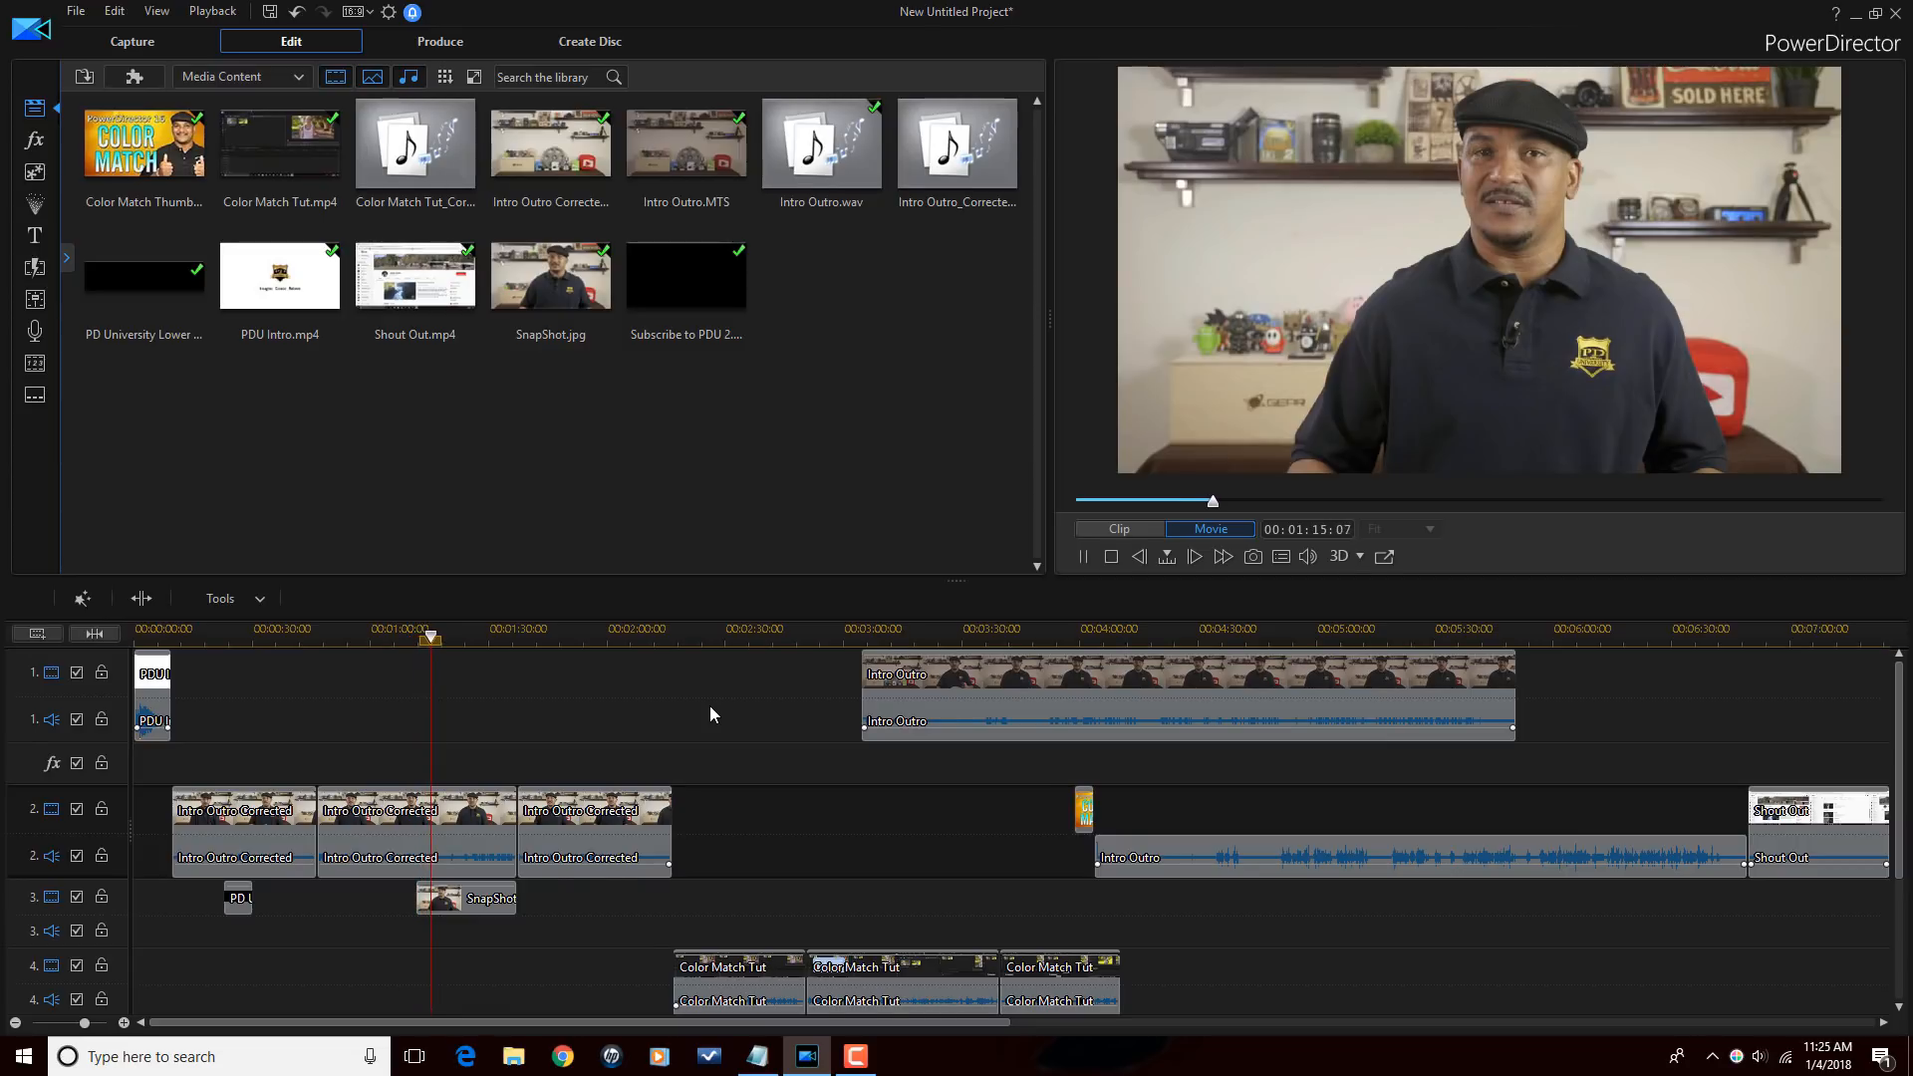
key("space")
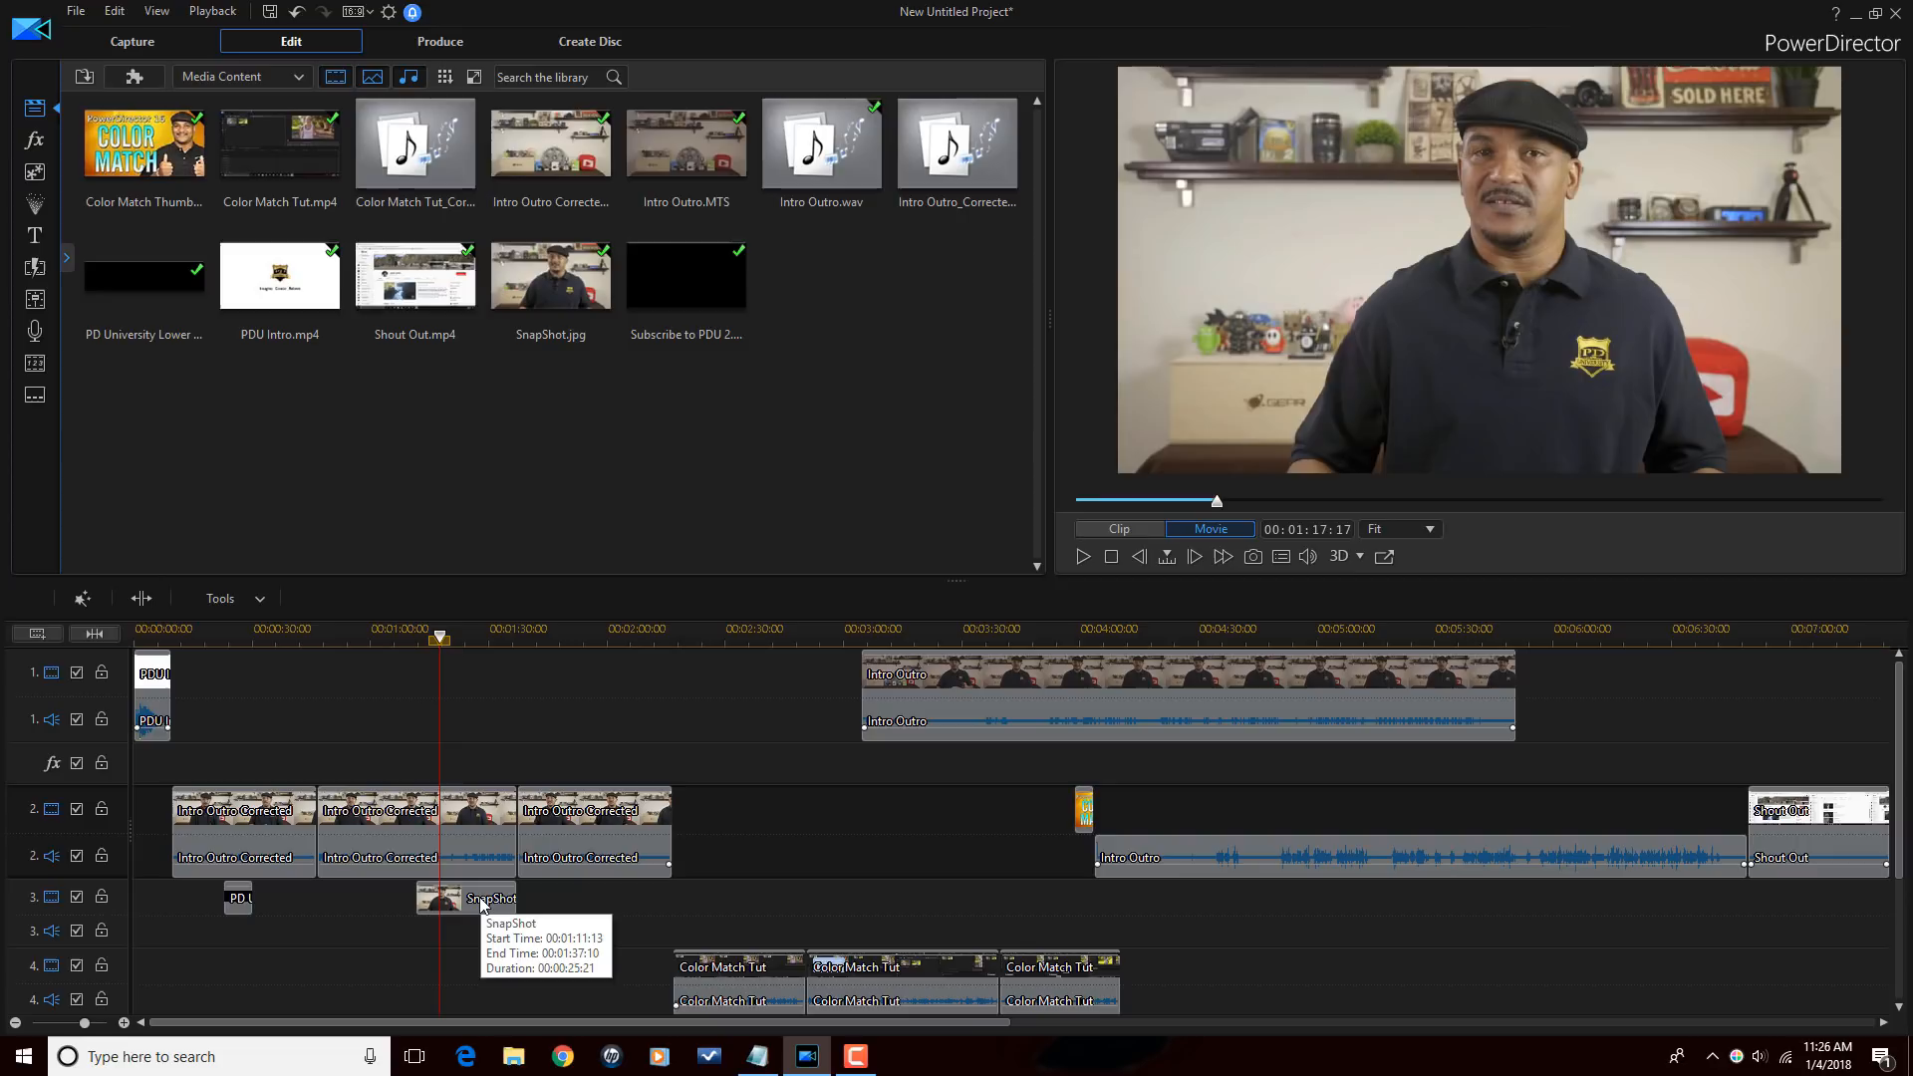
Remove the SnapShot clip from track 3.
left_click(482, 903)
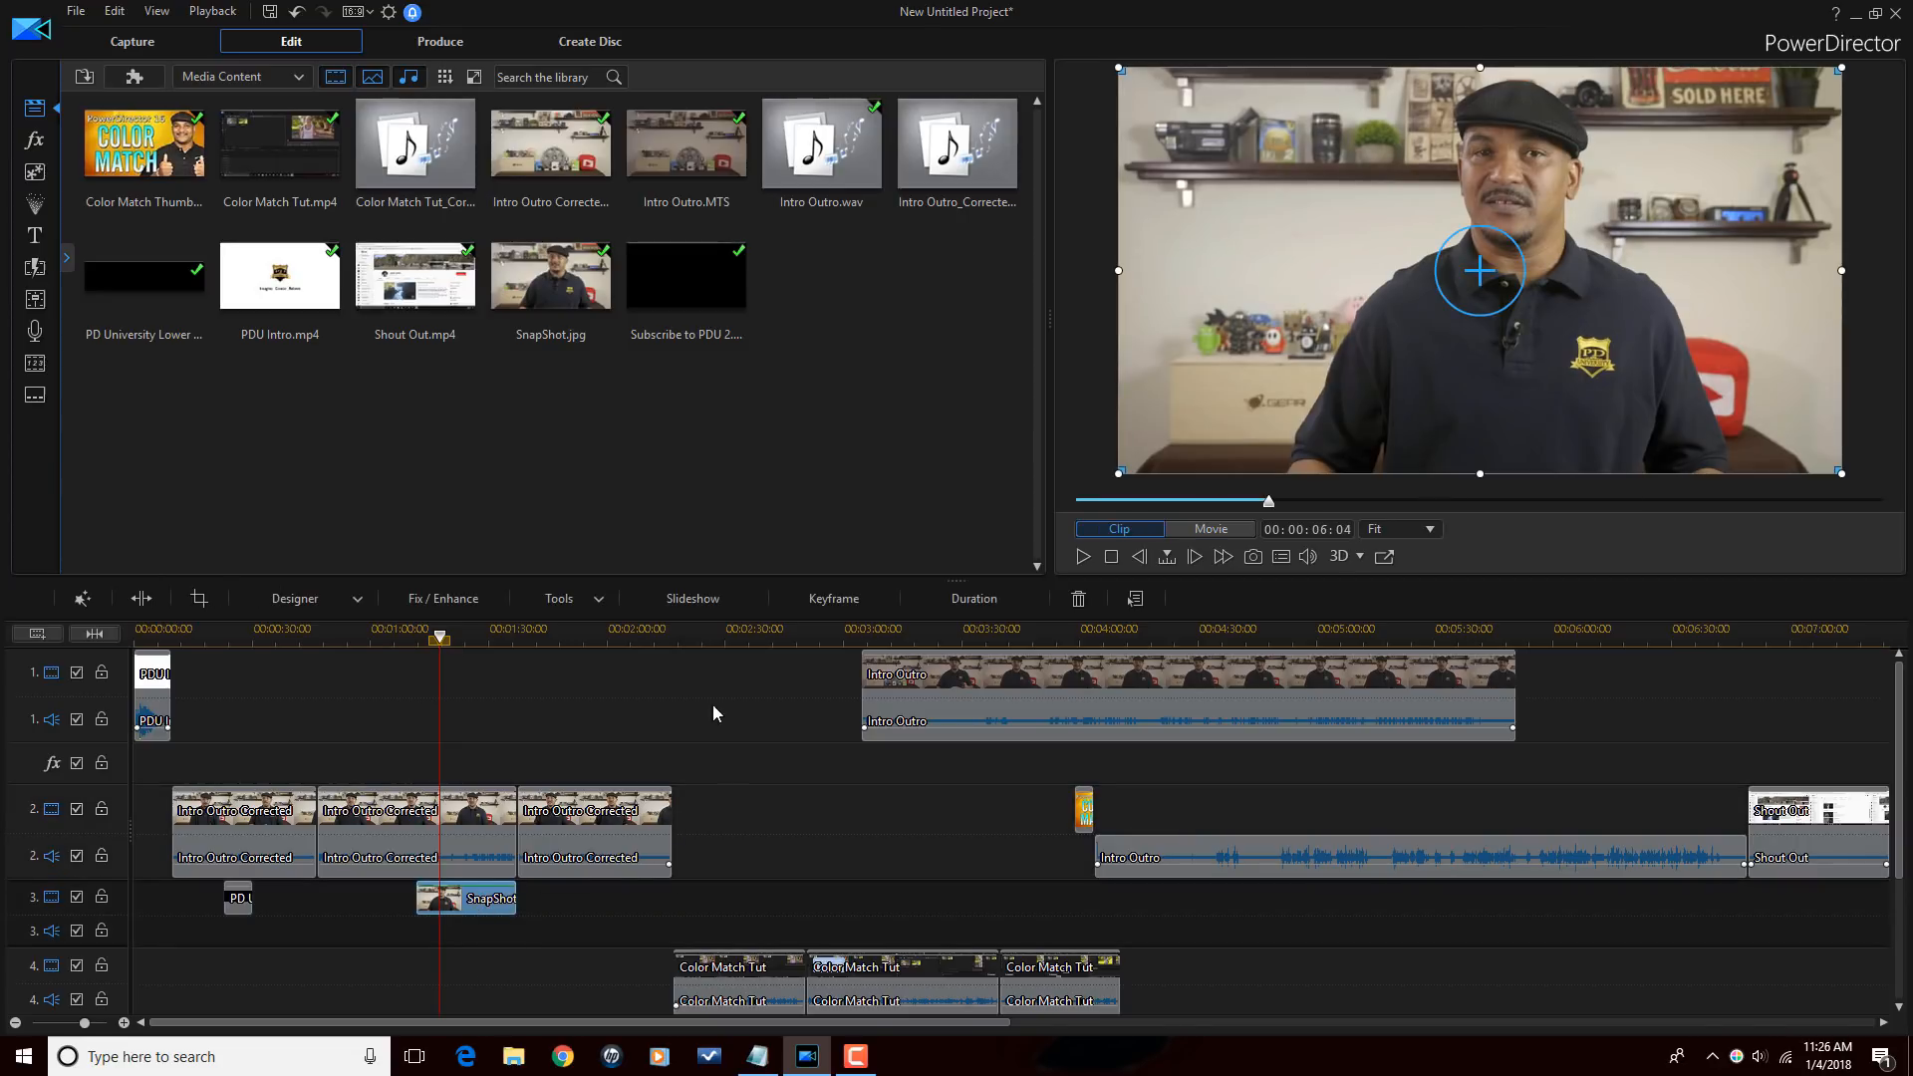
left_click(1079, 598)
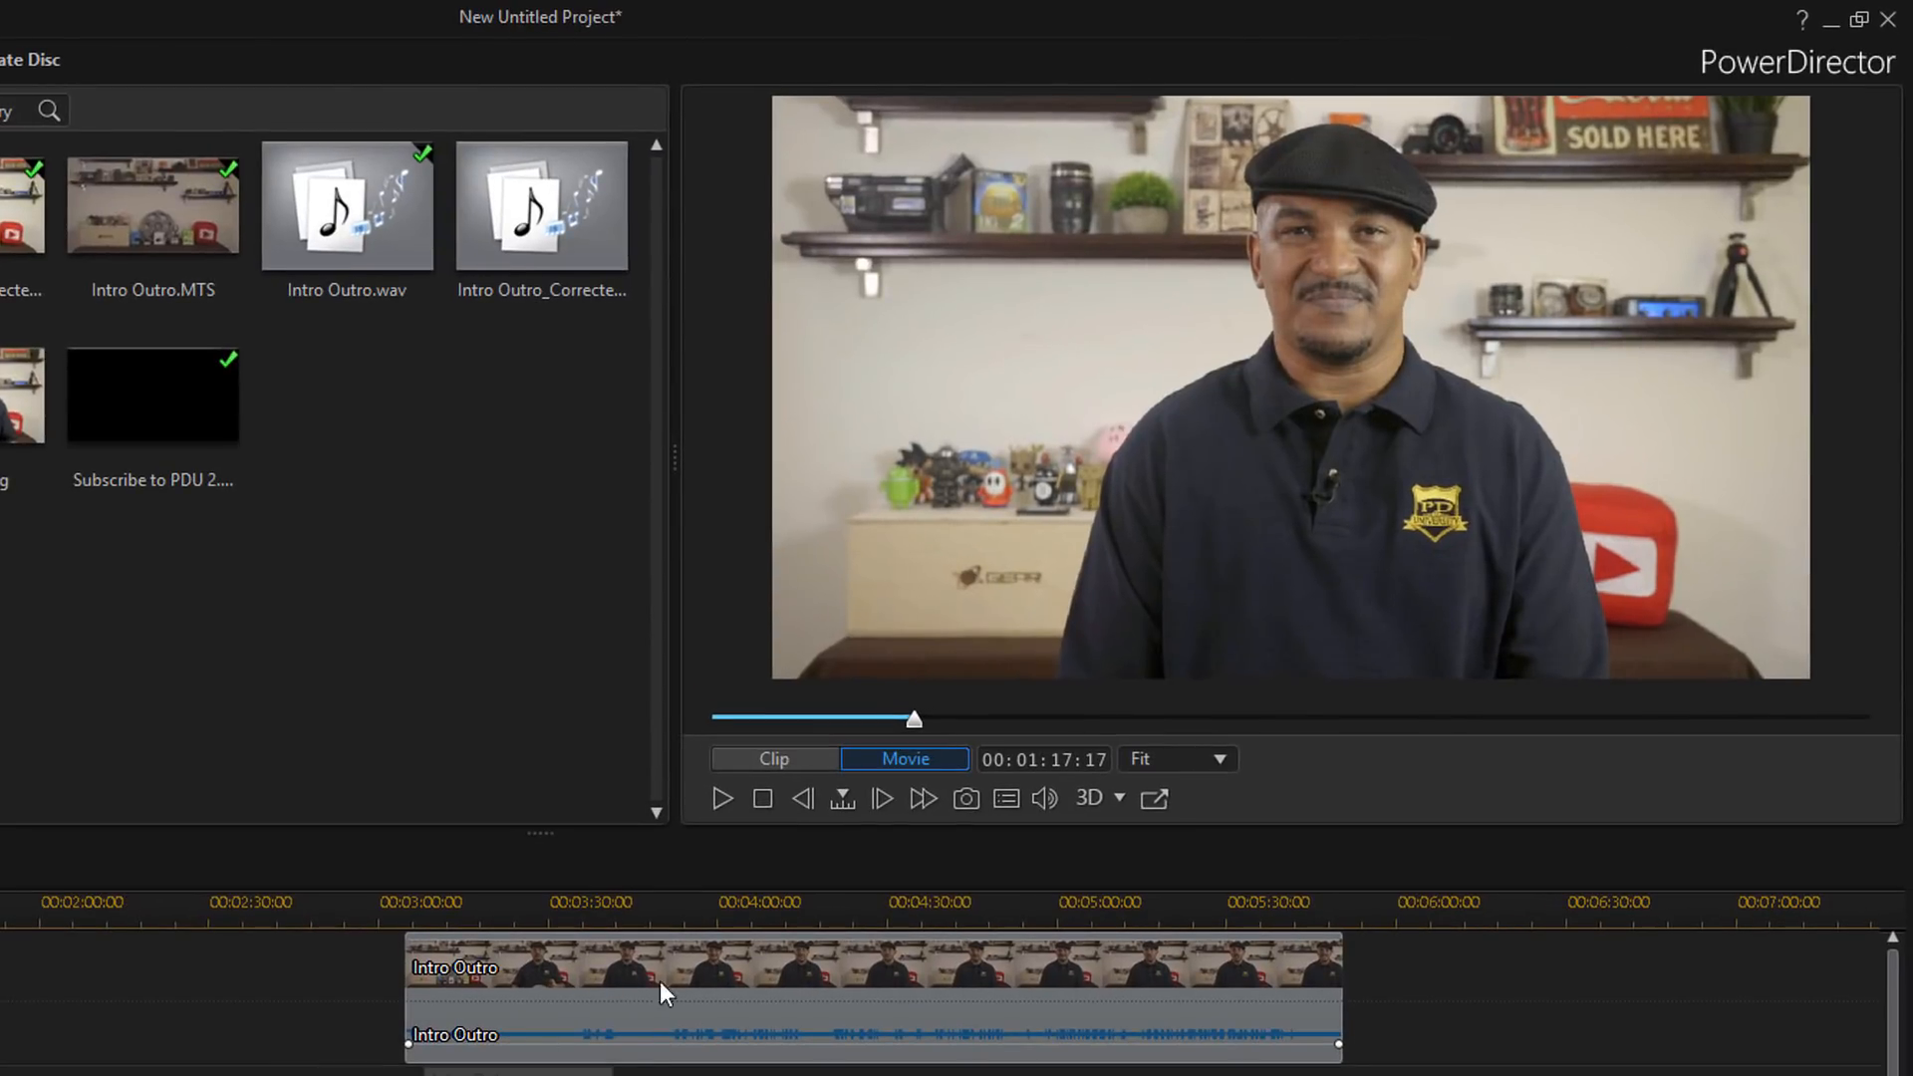
Undock the preview window, move it to another place on screen, and dock it again.
left_click(1155, 798)
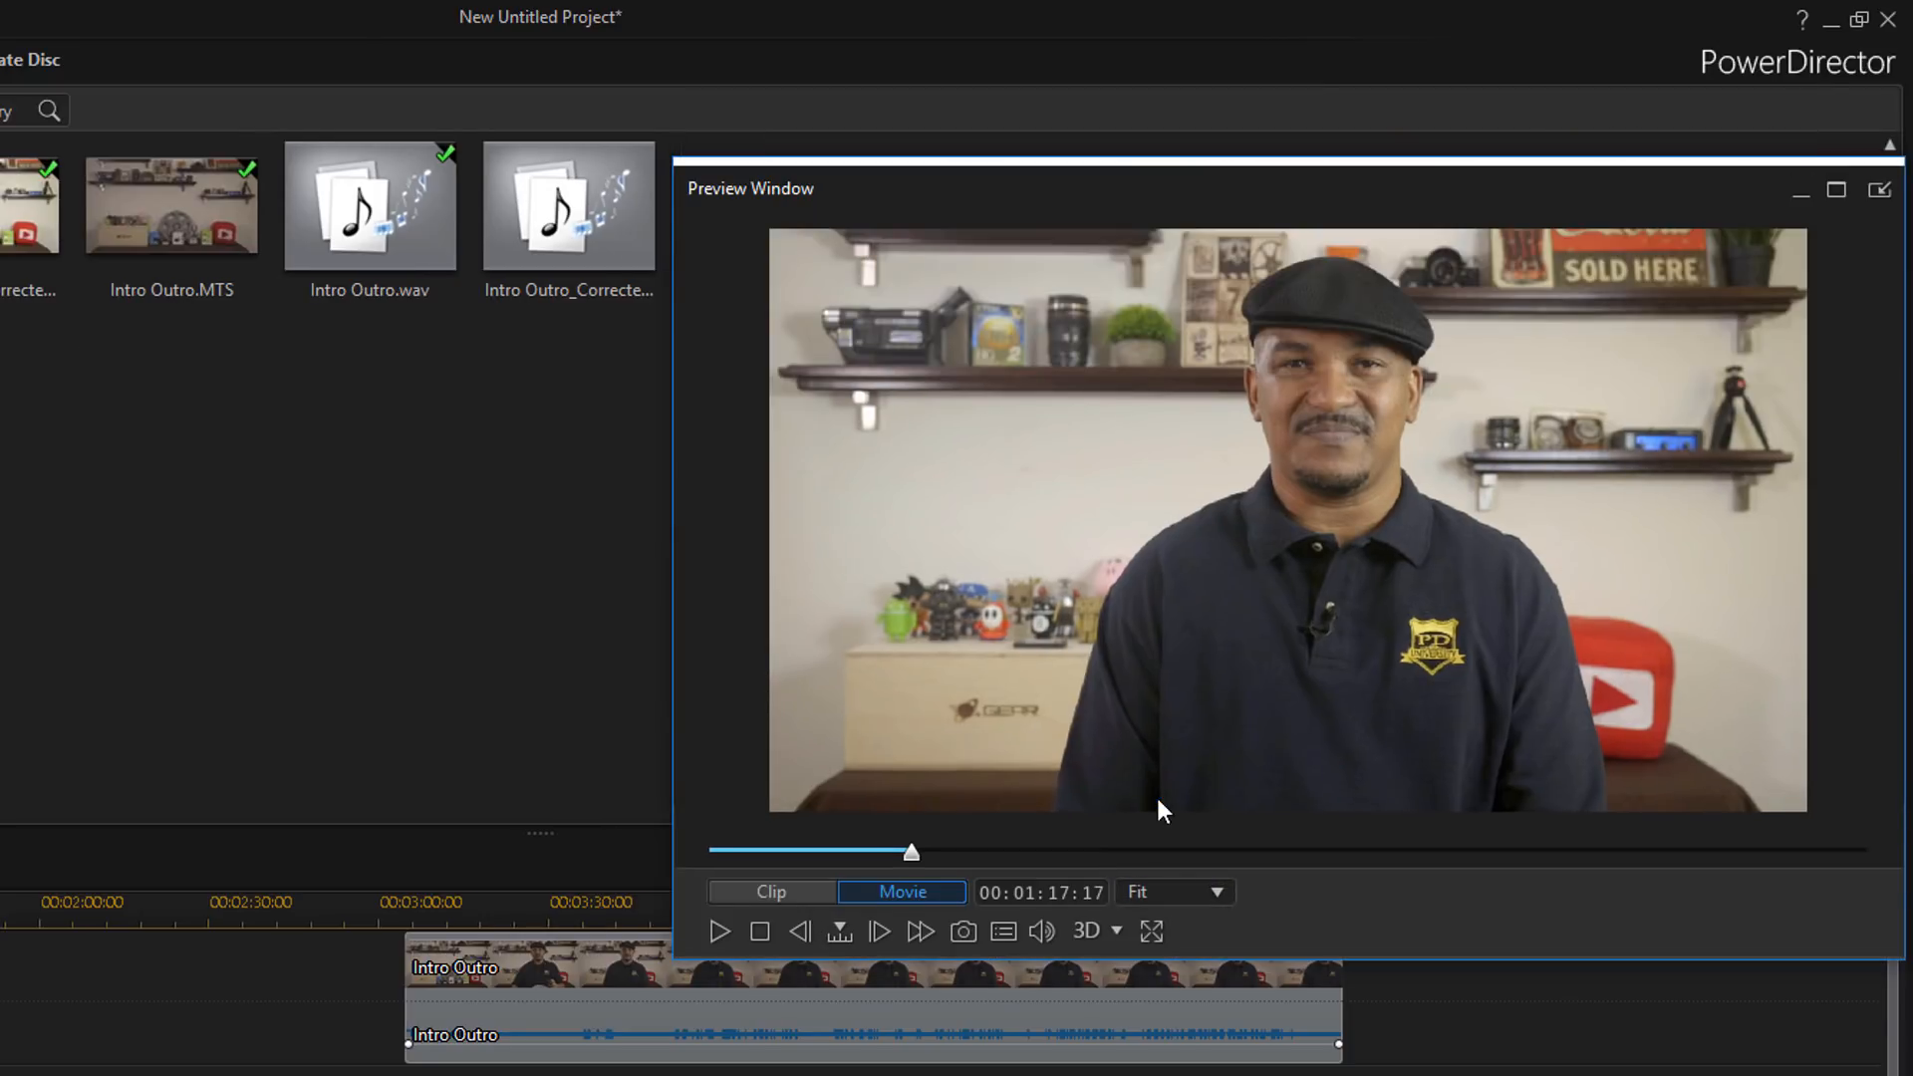
left_click_drag(1311, 195, 921, 460)
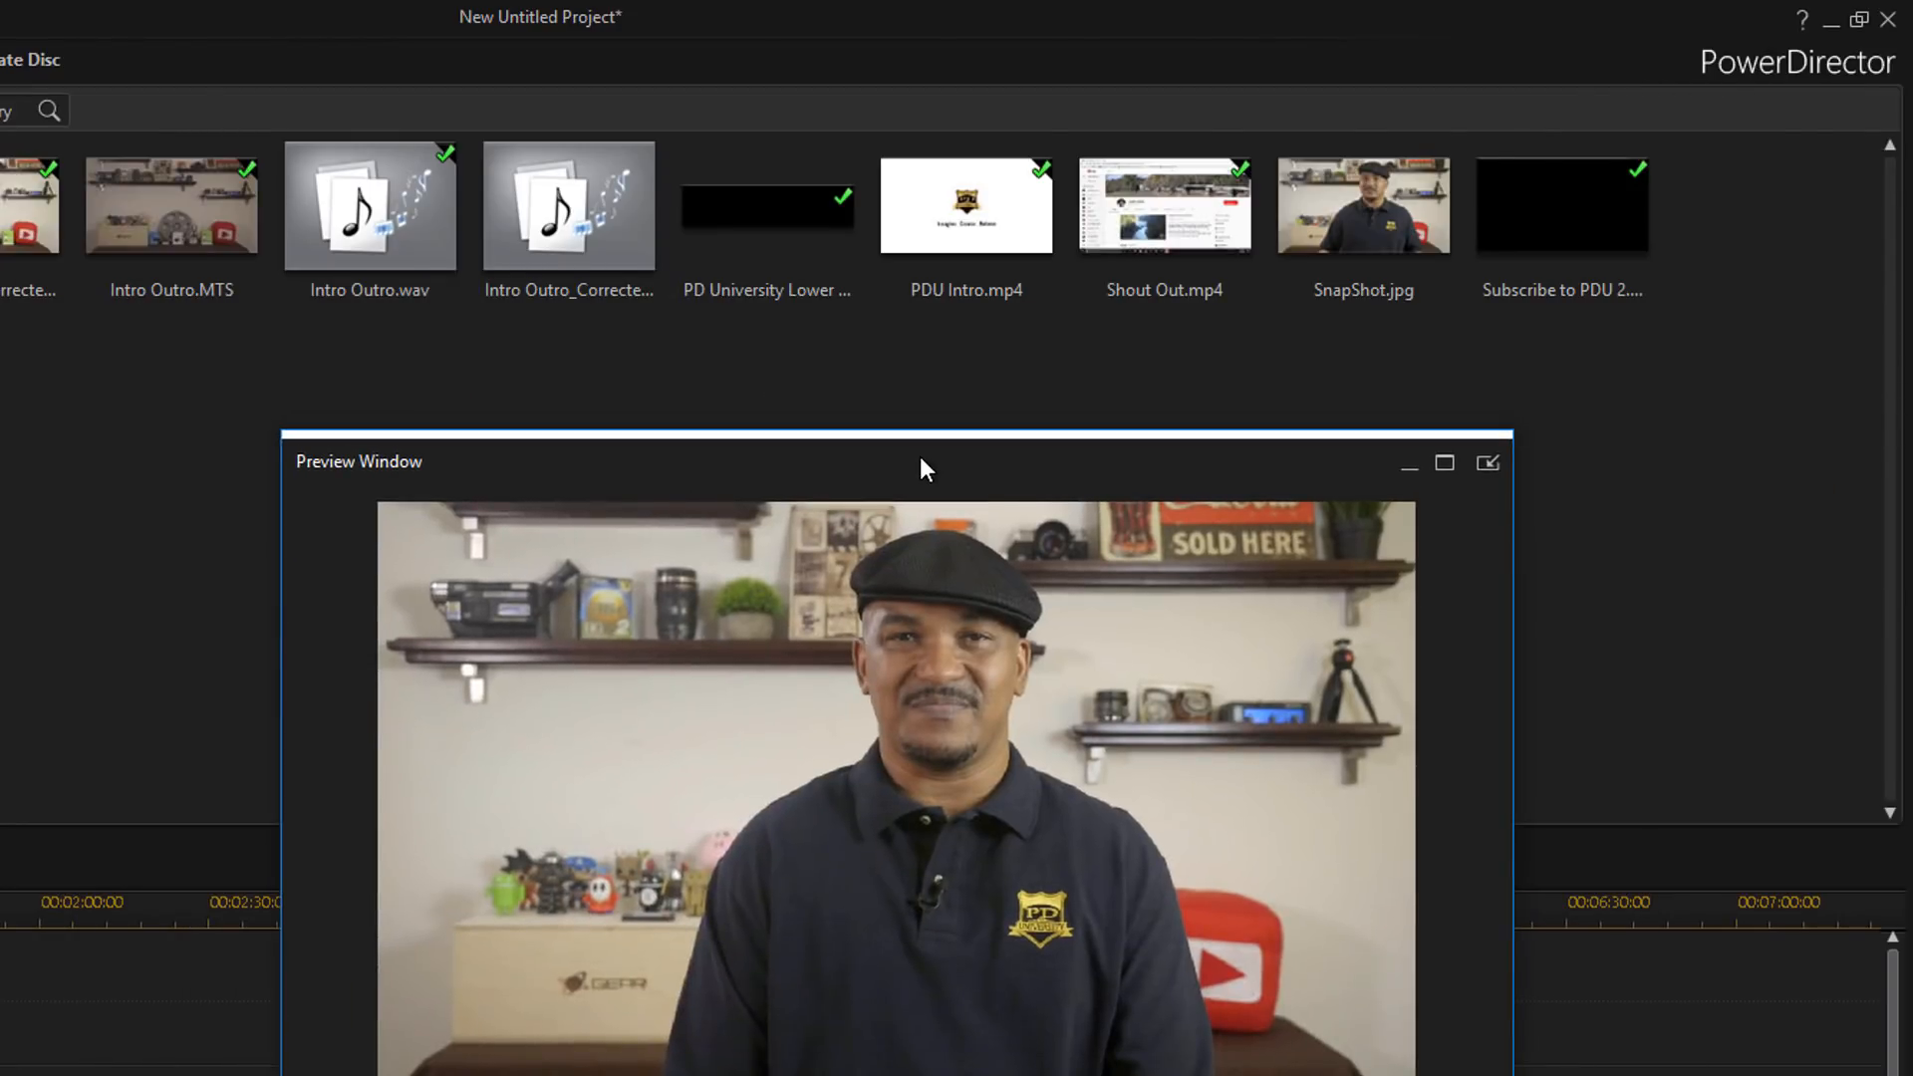
left_click(1486, 464)
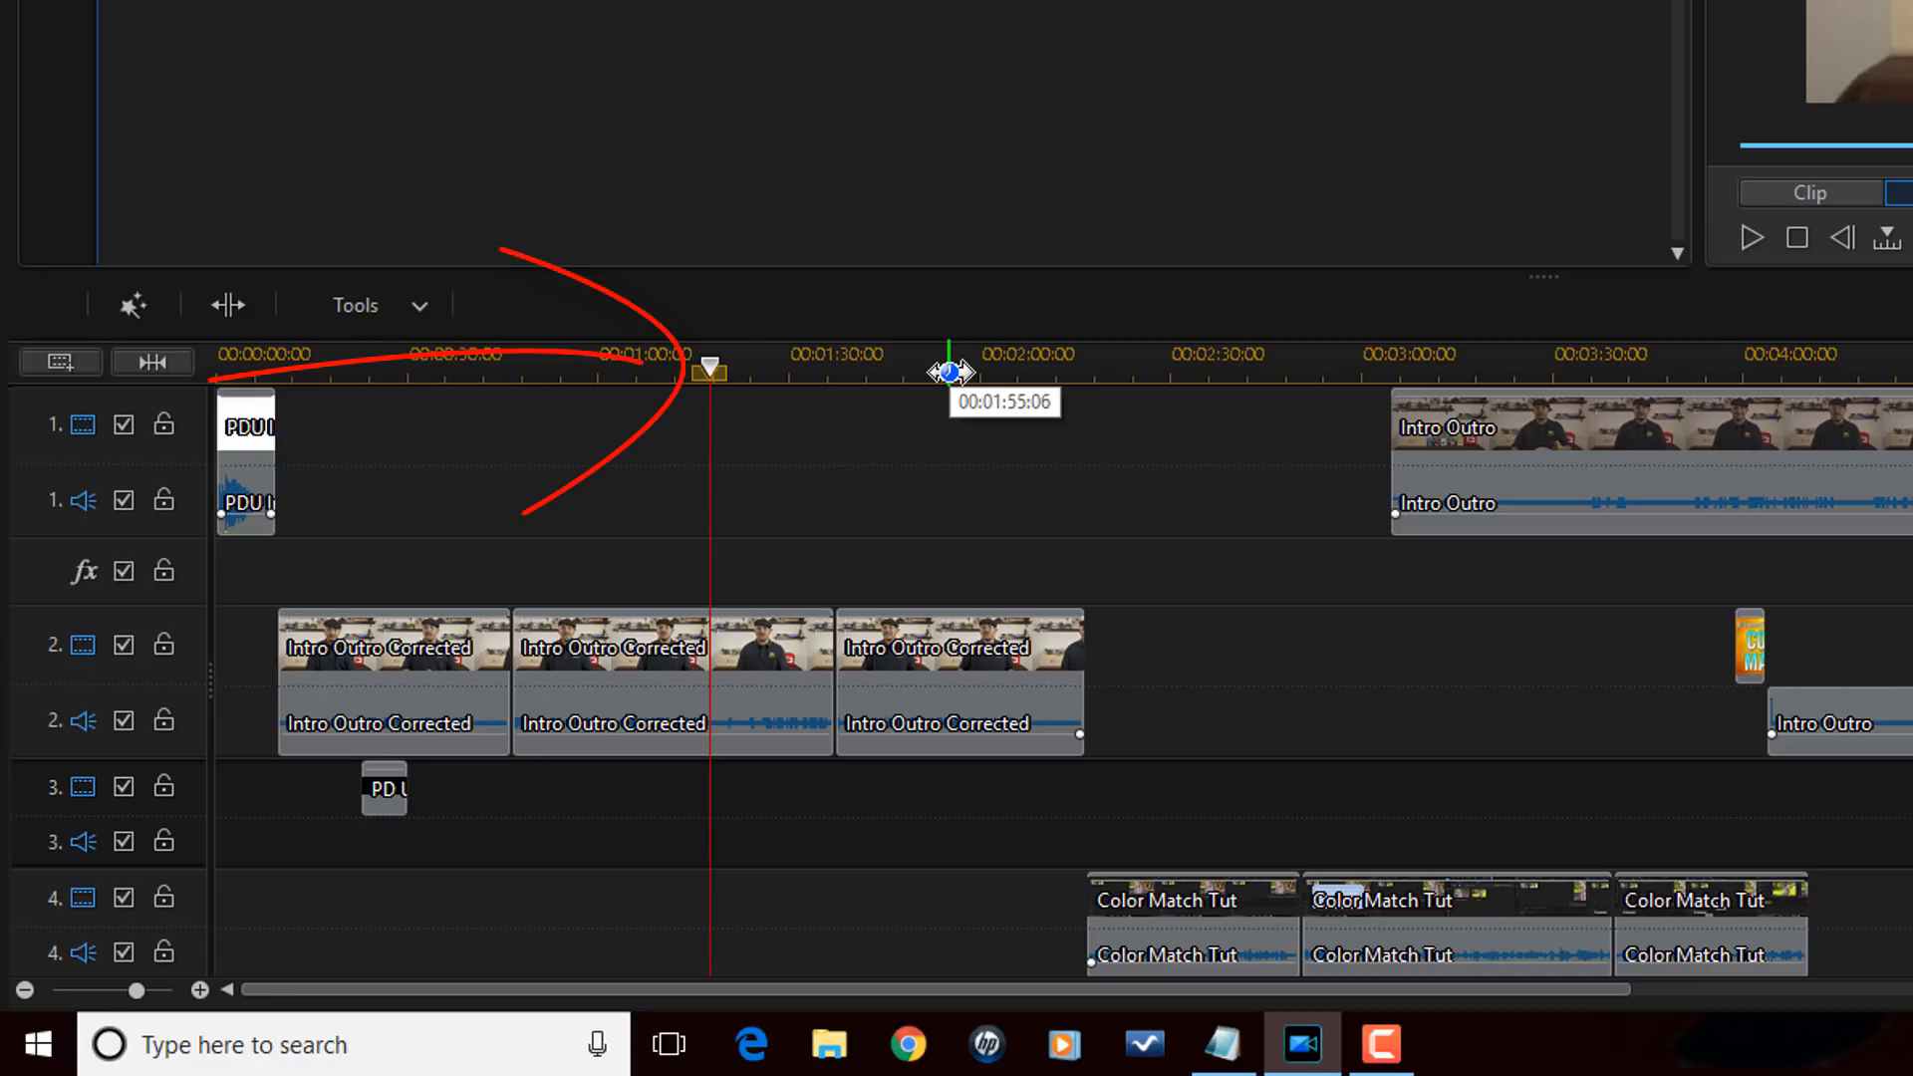
Split the second Intro Outro Corrected clip on track 2 at 00:01:27:23 and remove the trailing piece with Remove, Fill Gap, and Move All Clips.
left_click_drag(713, 374, 774, 406)
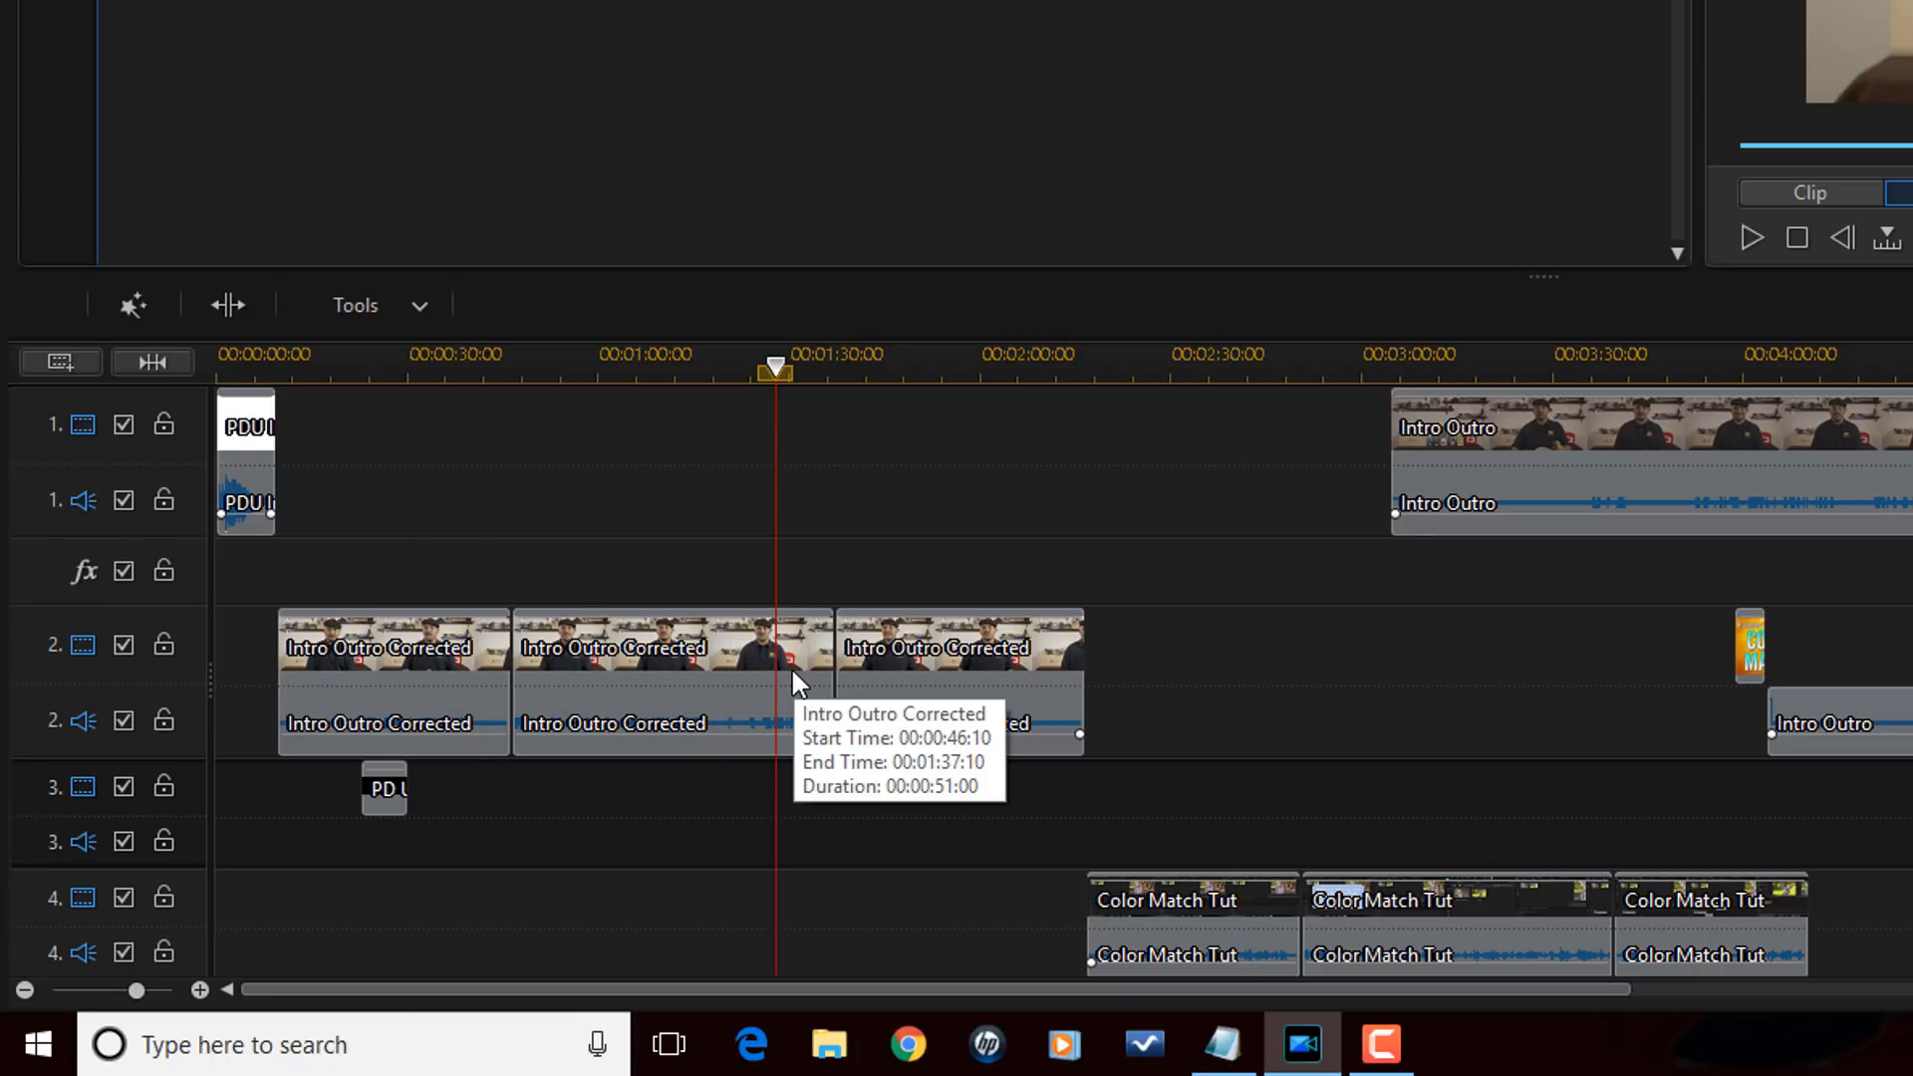
left_click(701, 645)
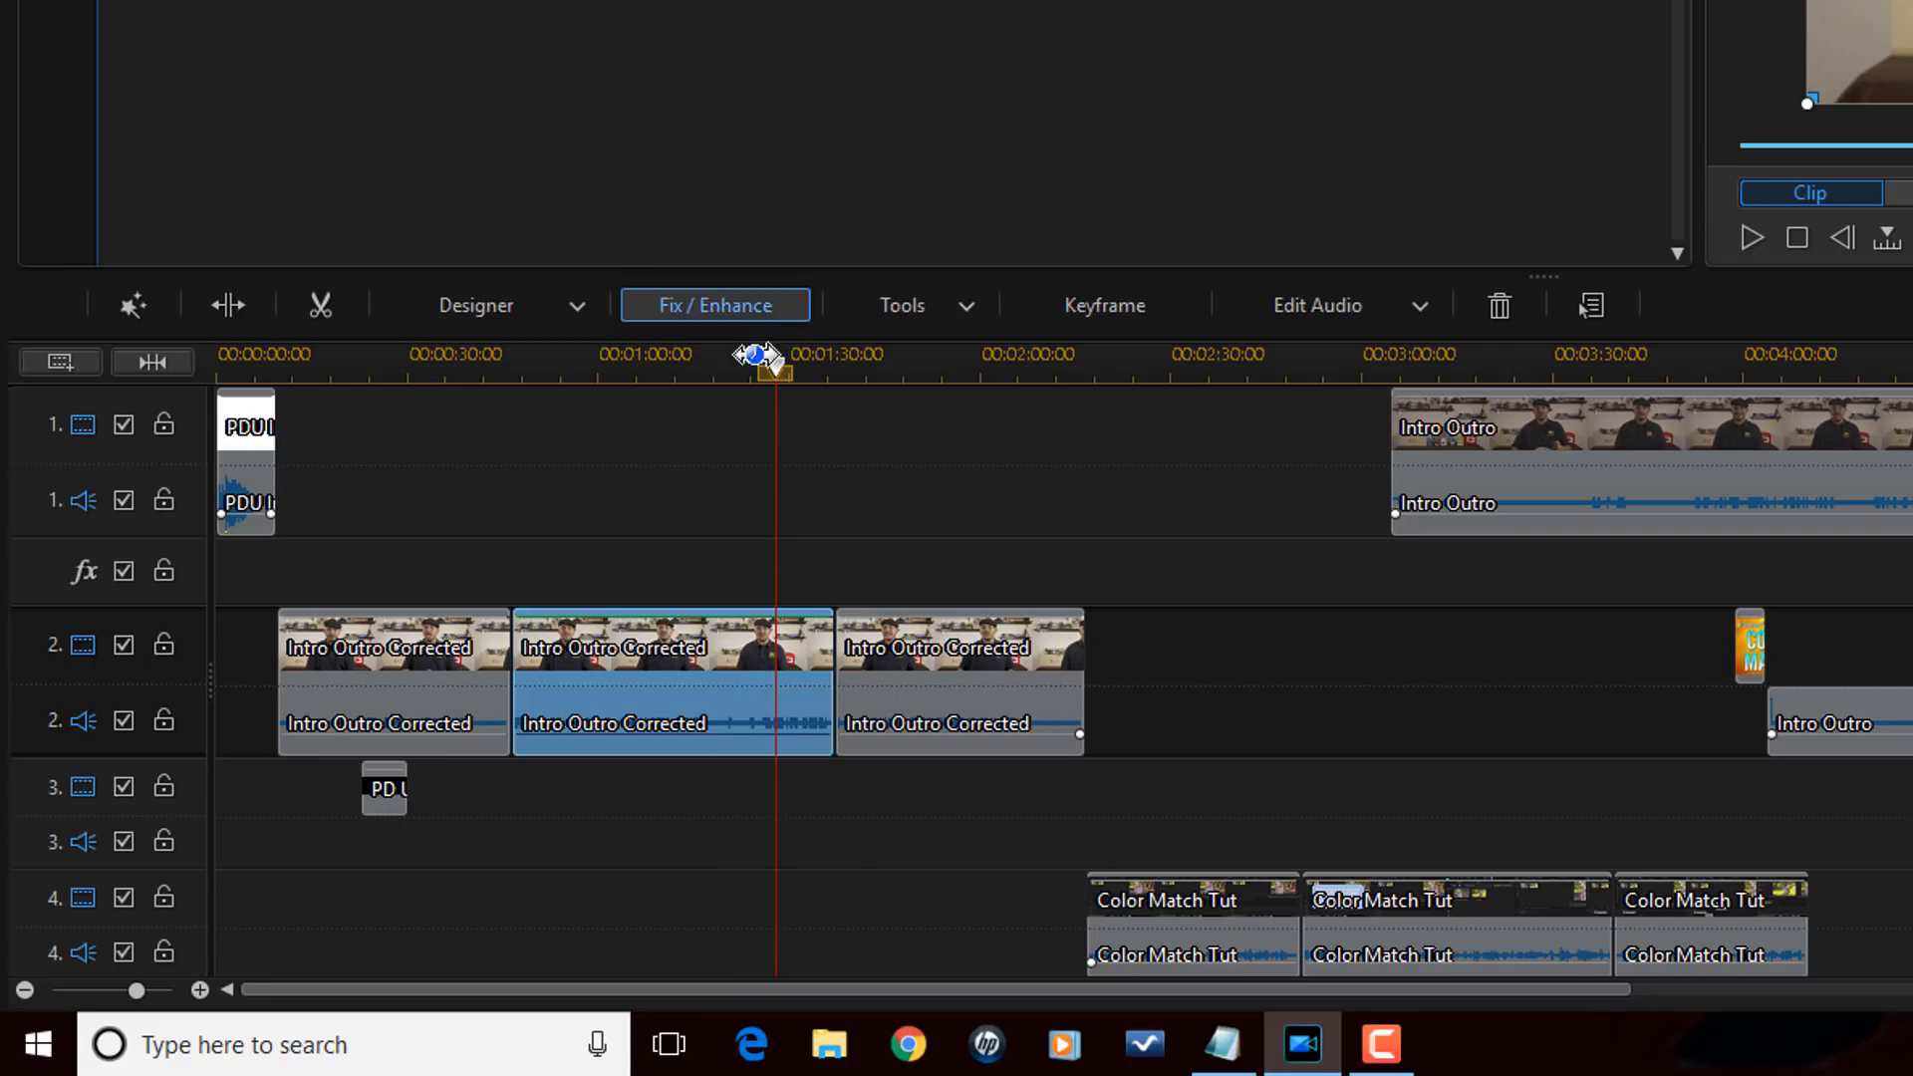
left_click(236, 308)
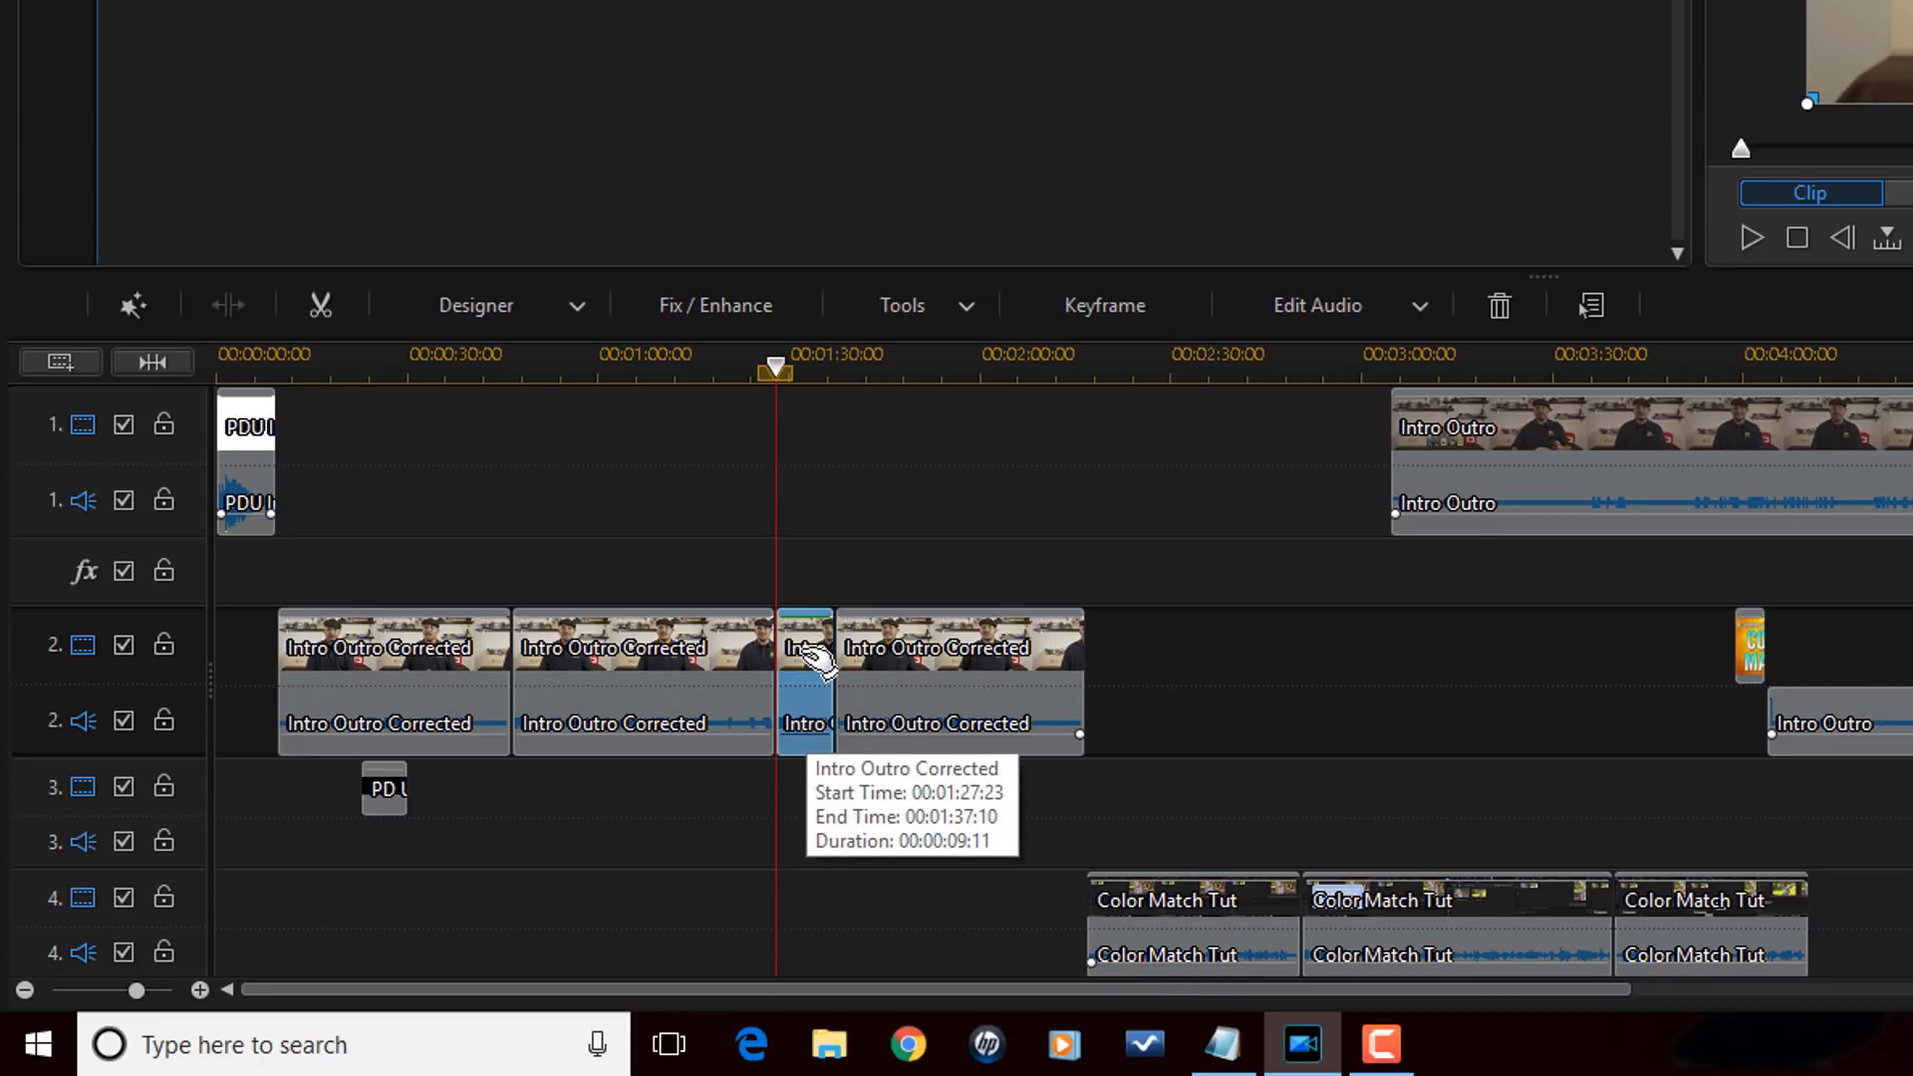
left_click(1494, 306)
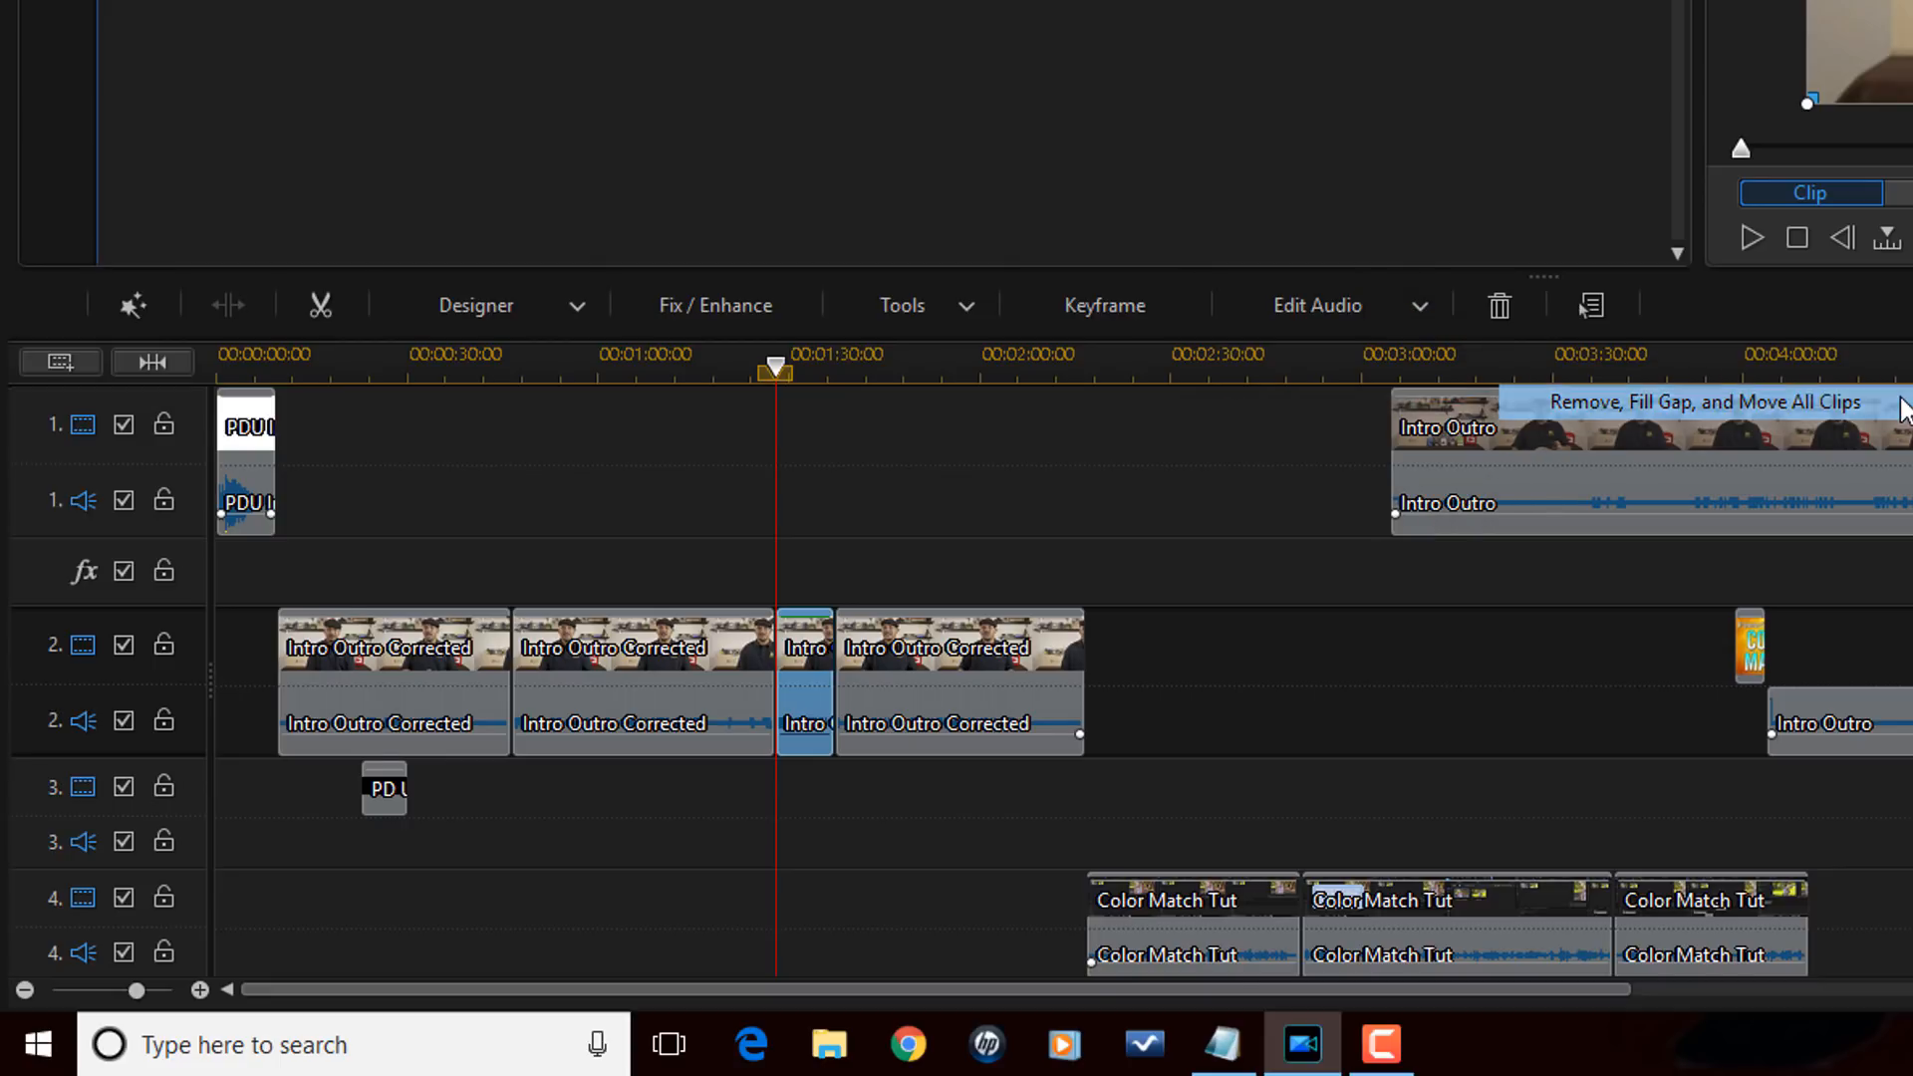
left_click(1903, 404)
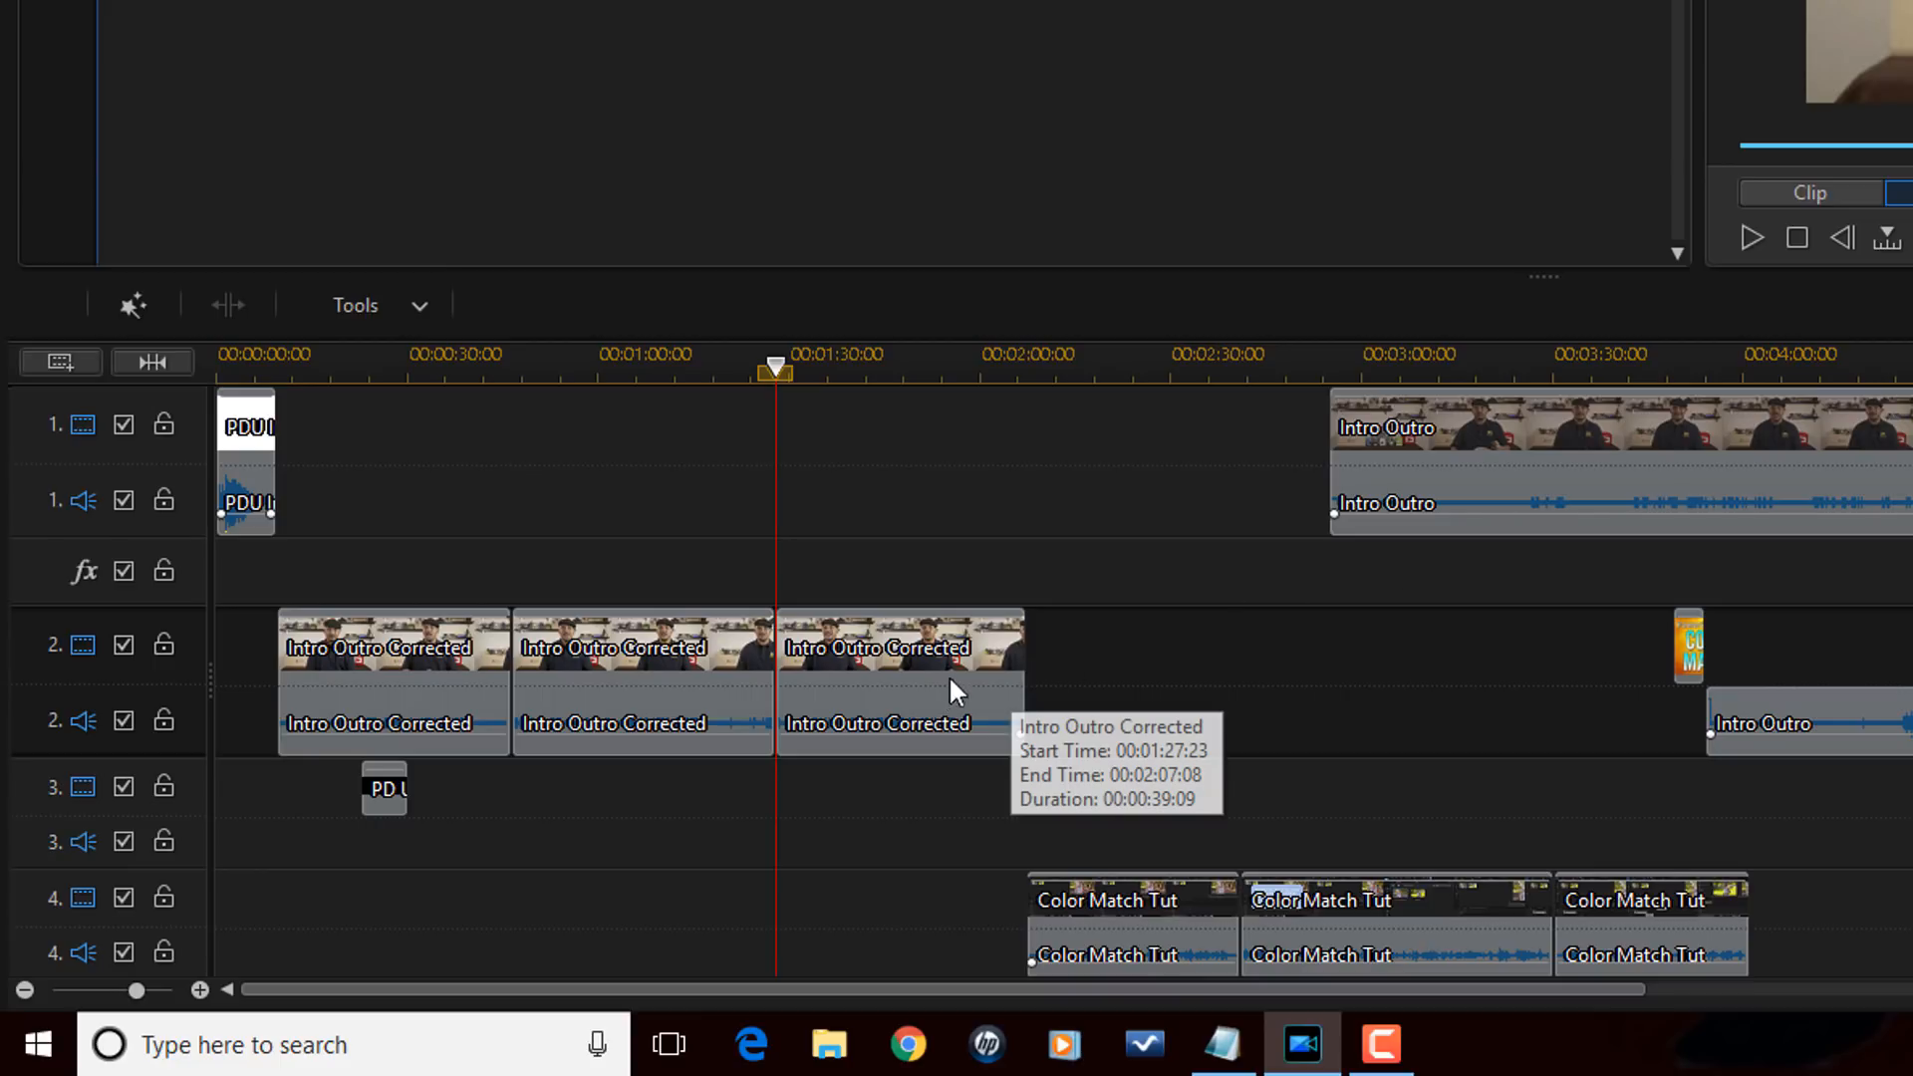
Trim the start of the third Intro Outro Corrected clip on track 2 to 00:01:39:14 using Trim and Move Clips.
left_click(786, 663)
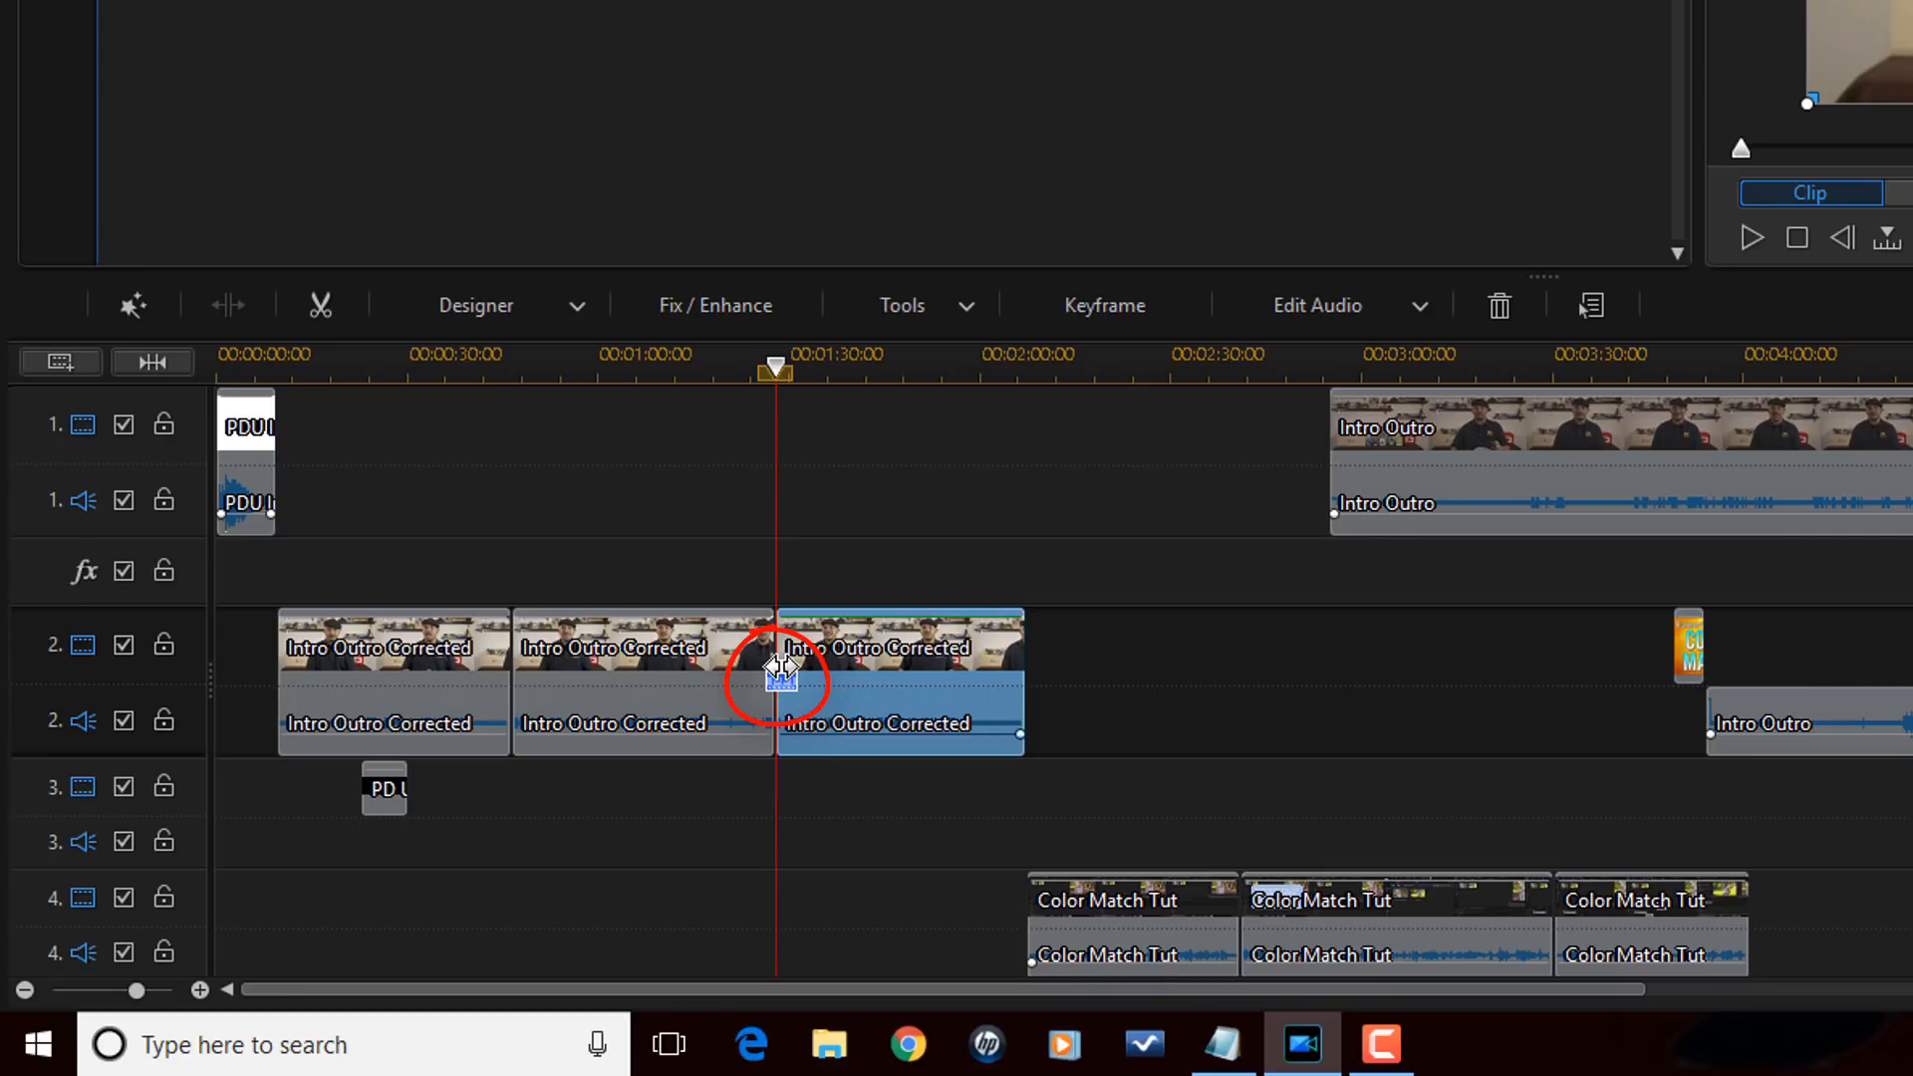
left_click_drag(782, 670, 850, 695)
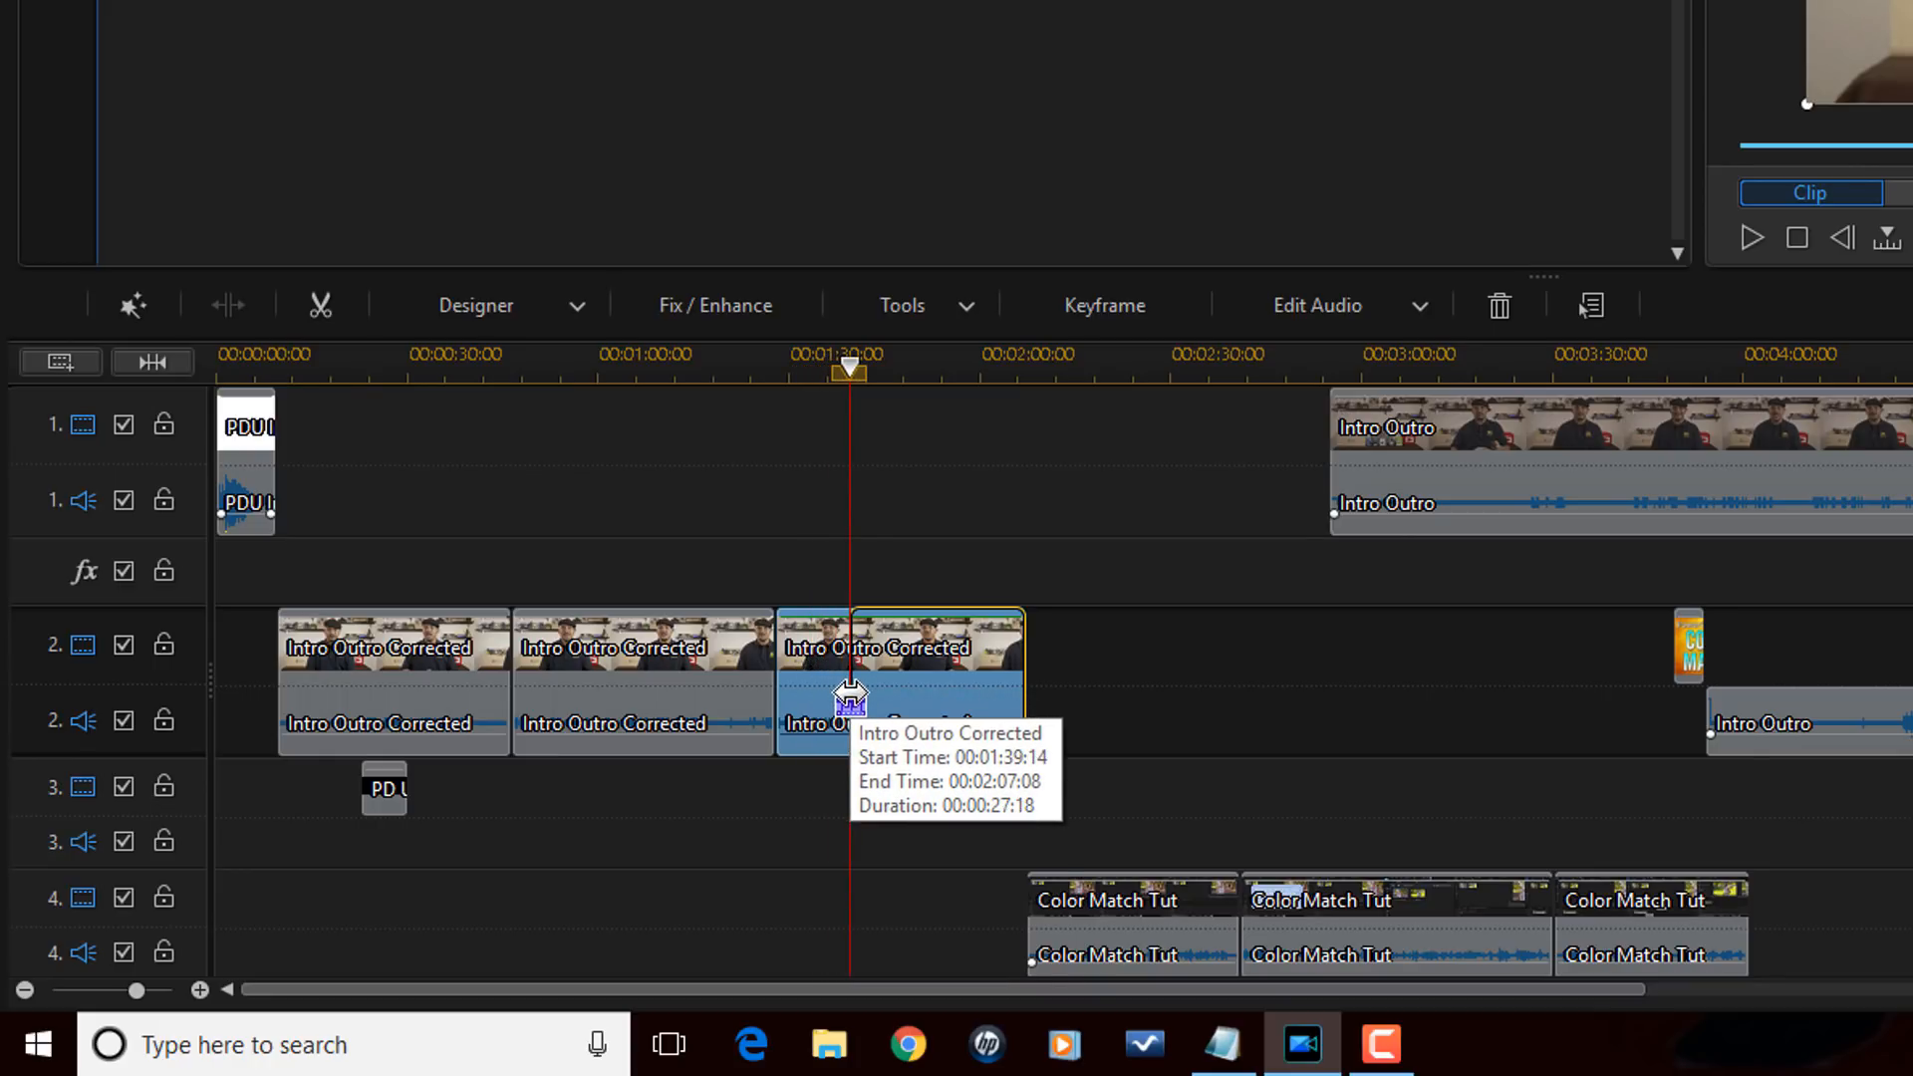
left_click_drag(850, 696, 850, 696)
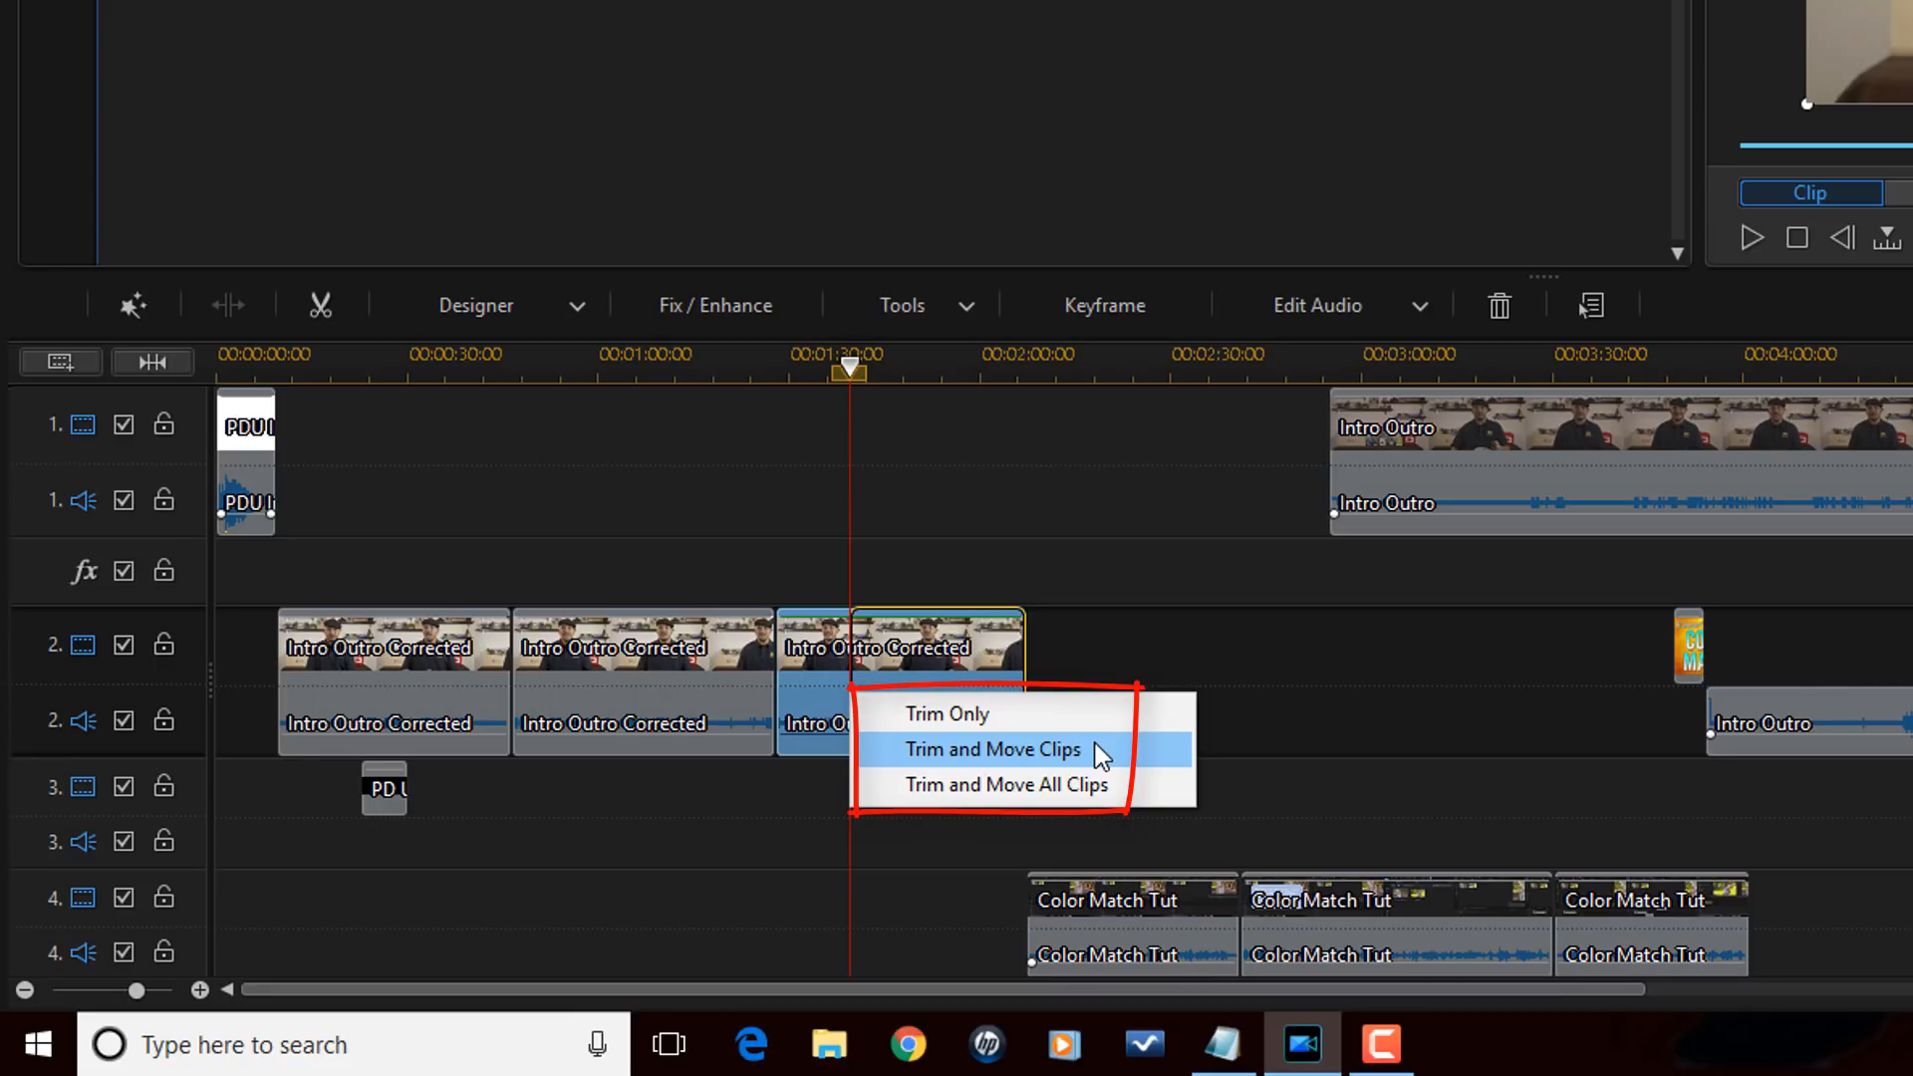
left_click(1094, 780)
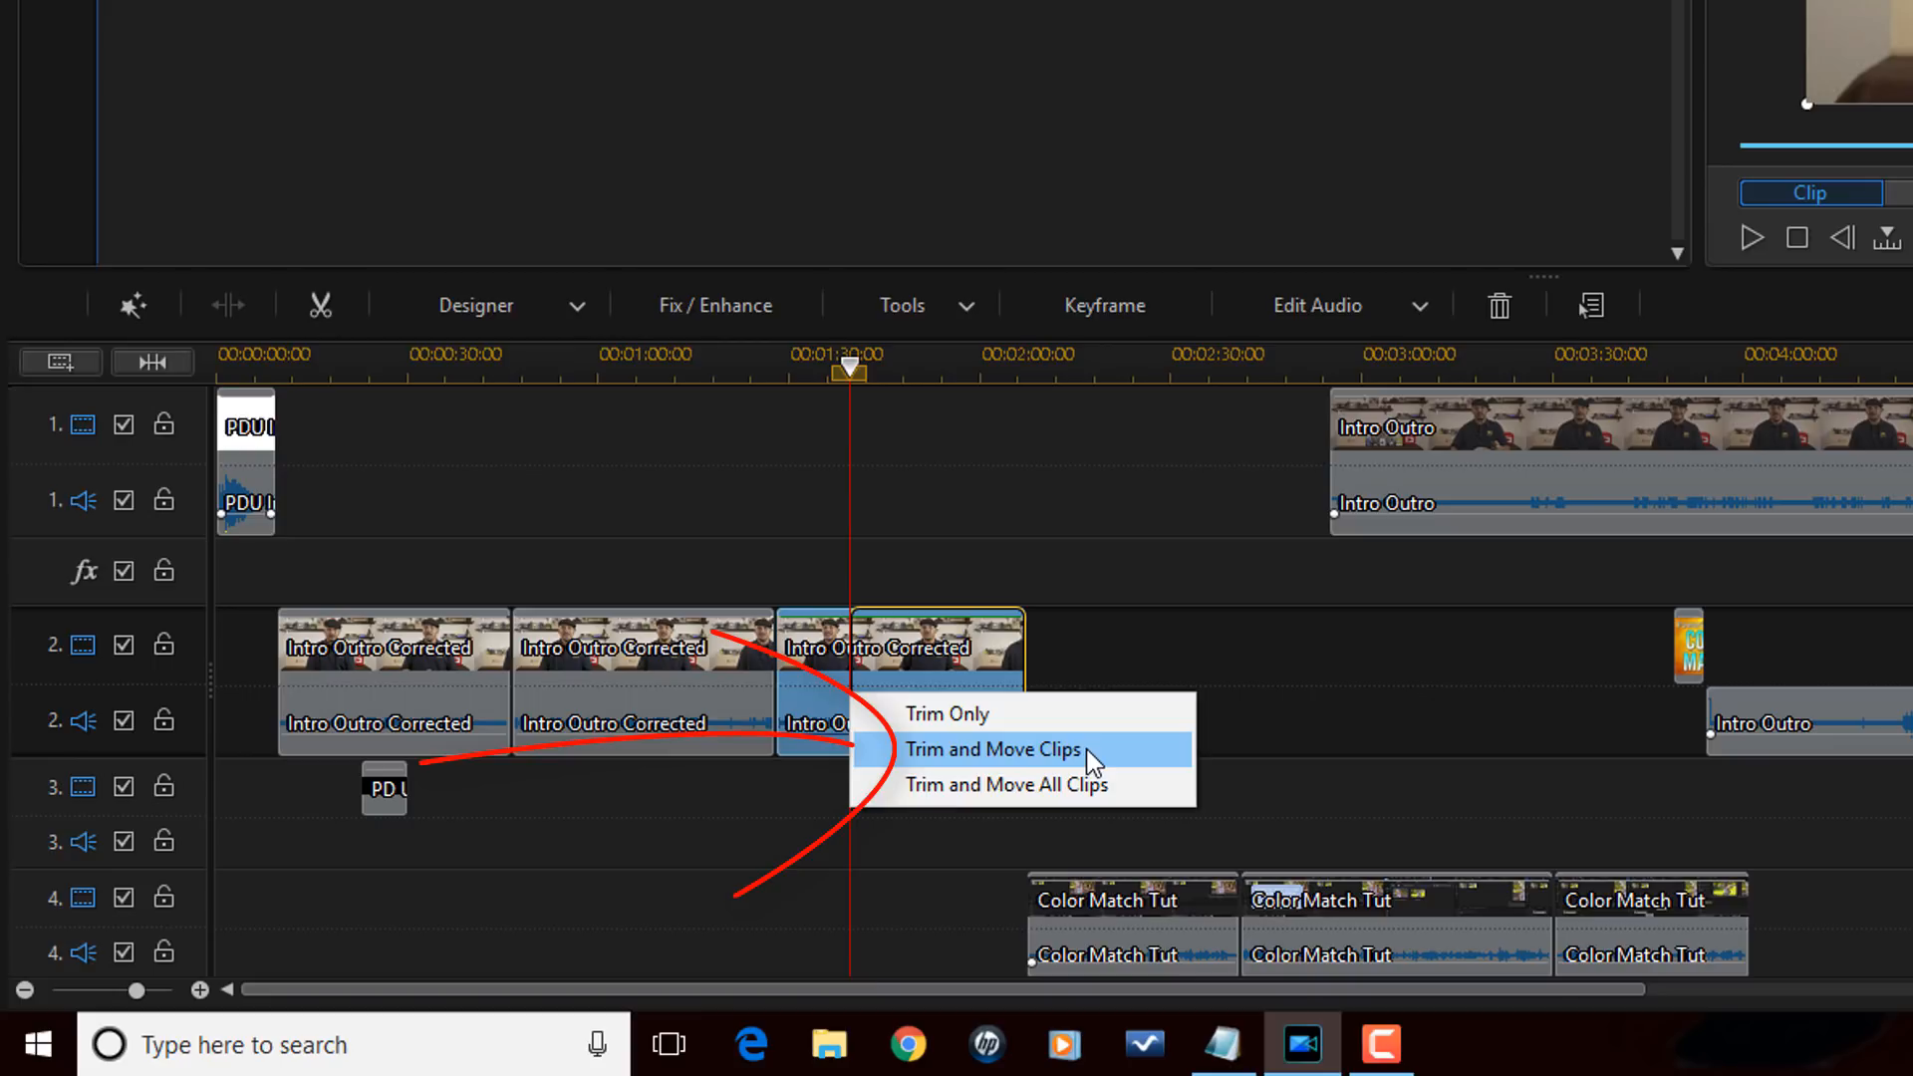
left_click(1086, 749)
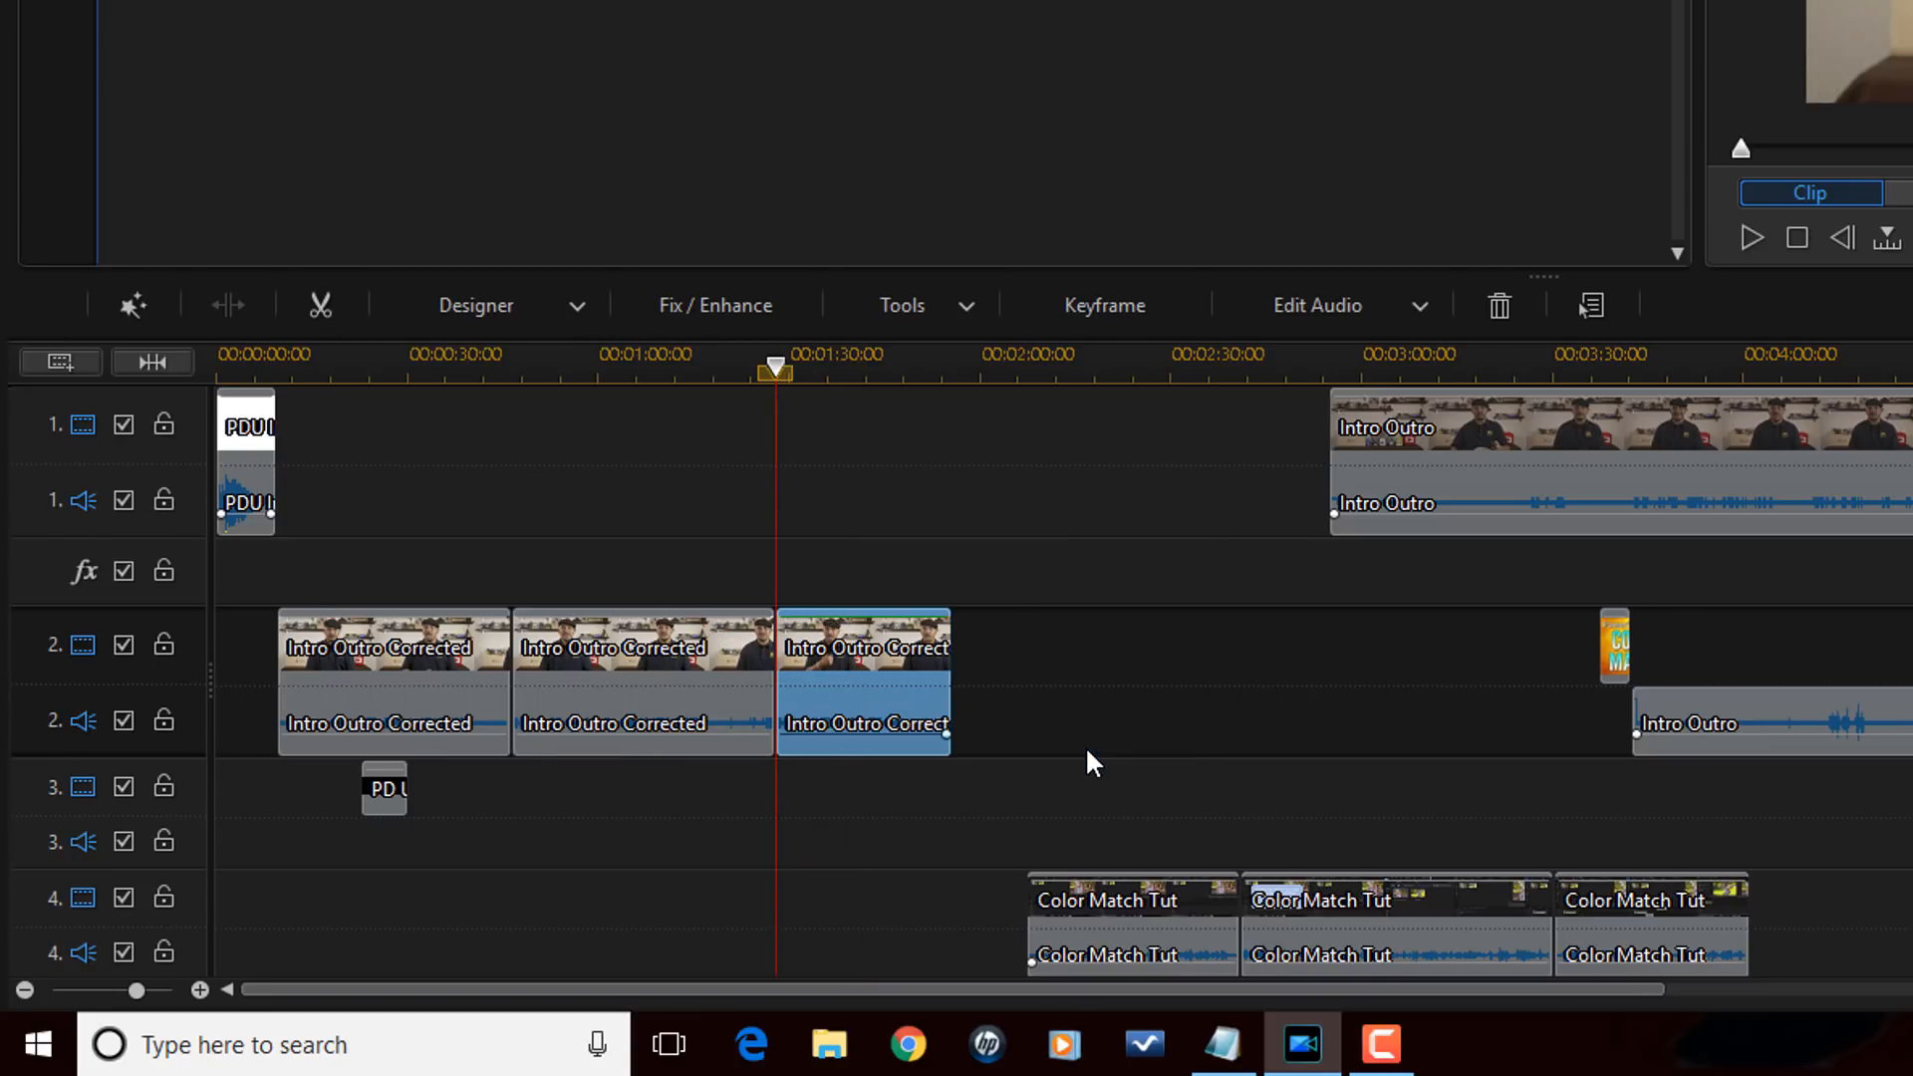
Trim the end of the second Intro Outro Corrected clip to 00:01:14:20 using Trim and Move All Clips.
left_click(665, 669)
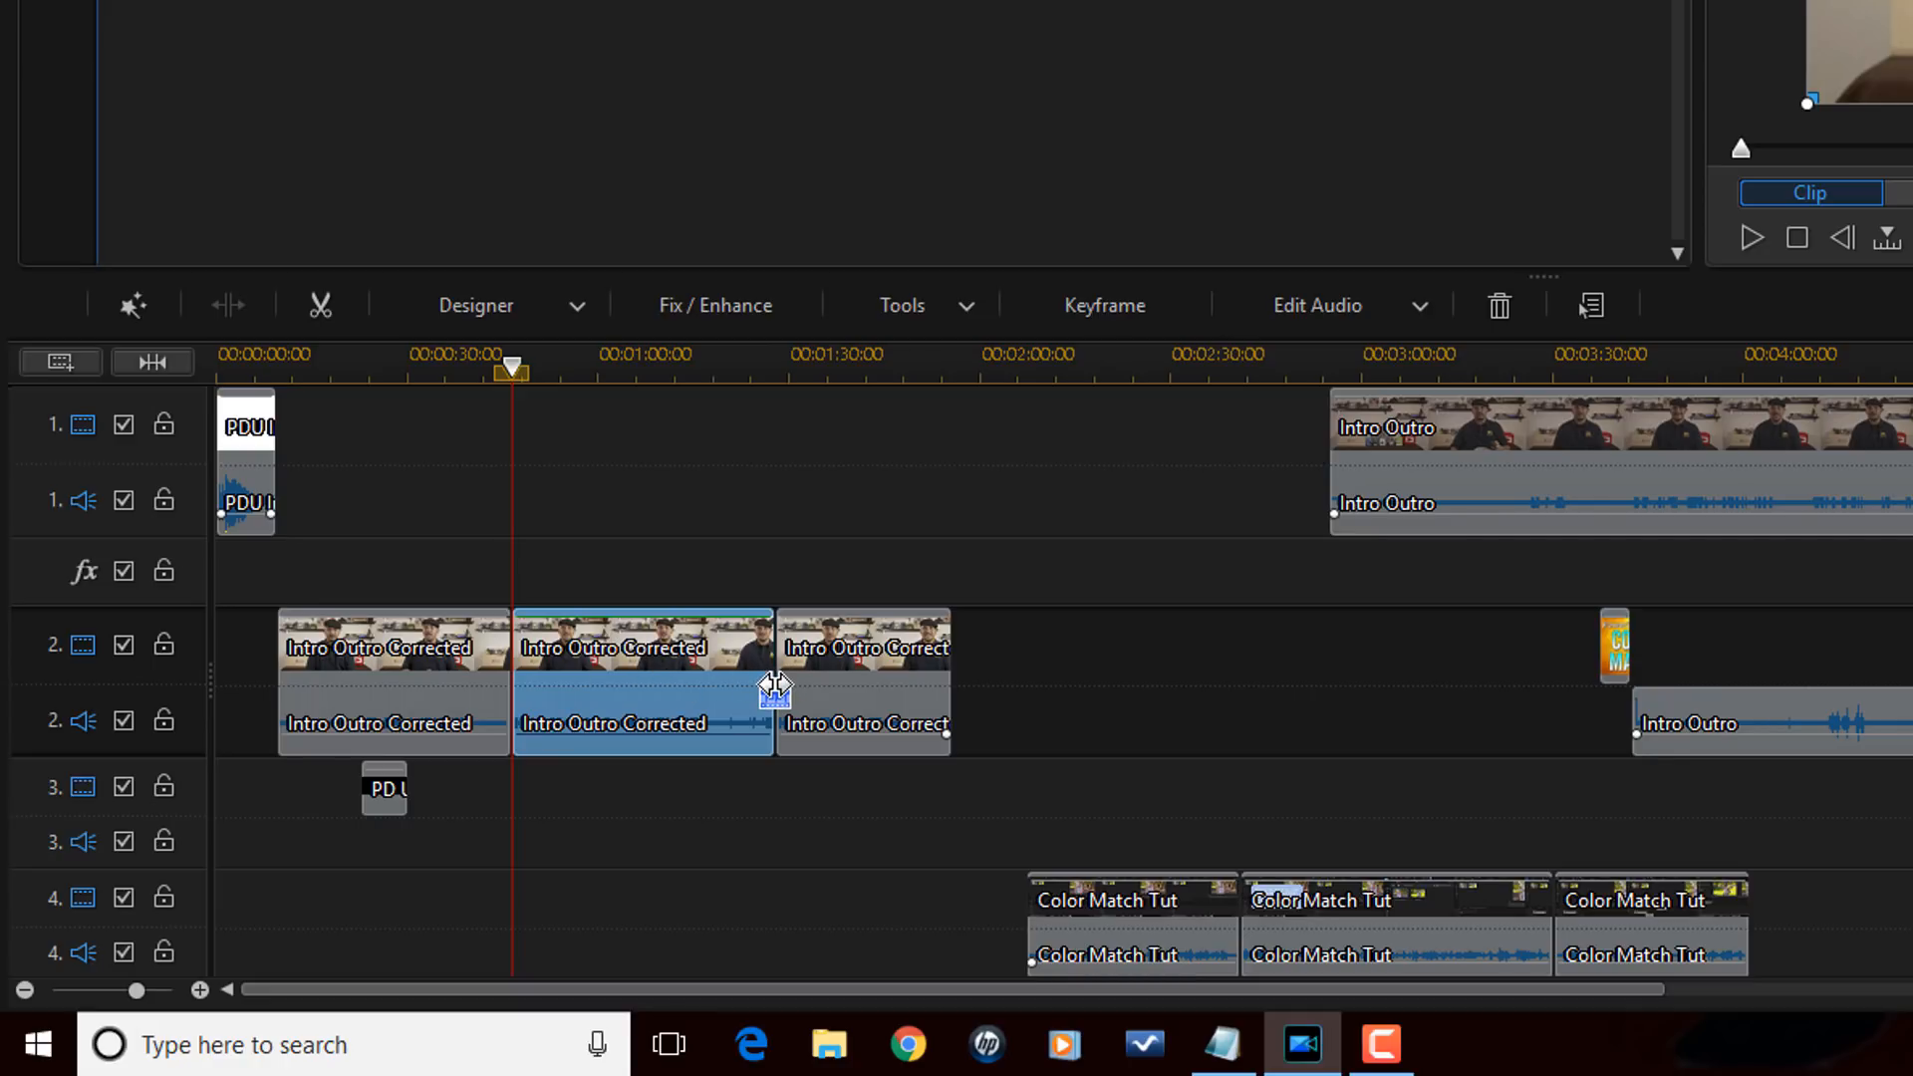
left_click_drag(769, 687, 693, 689)
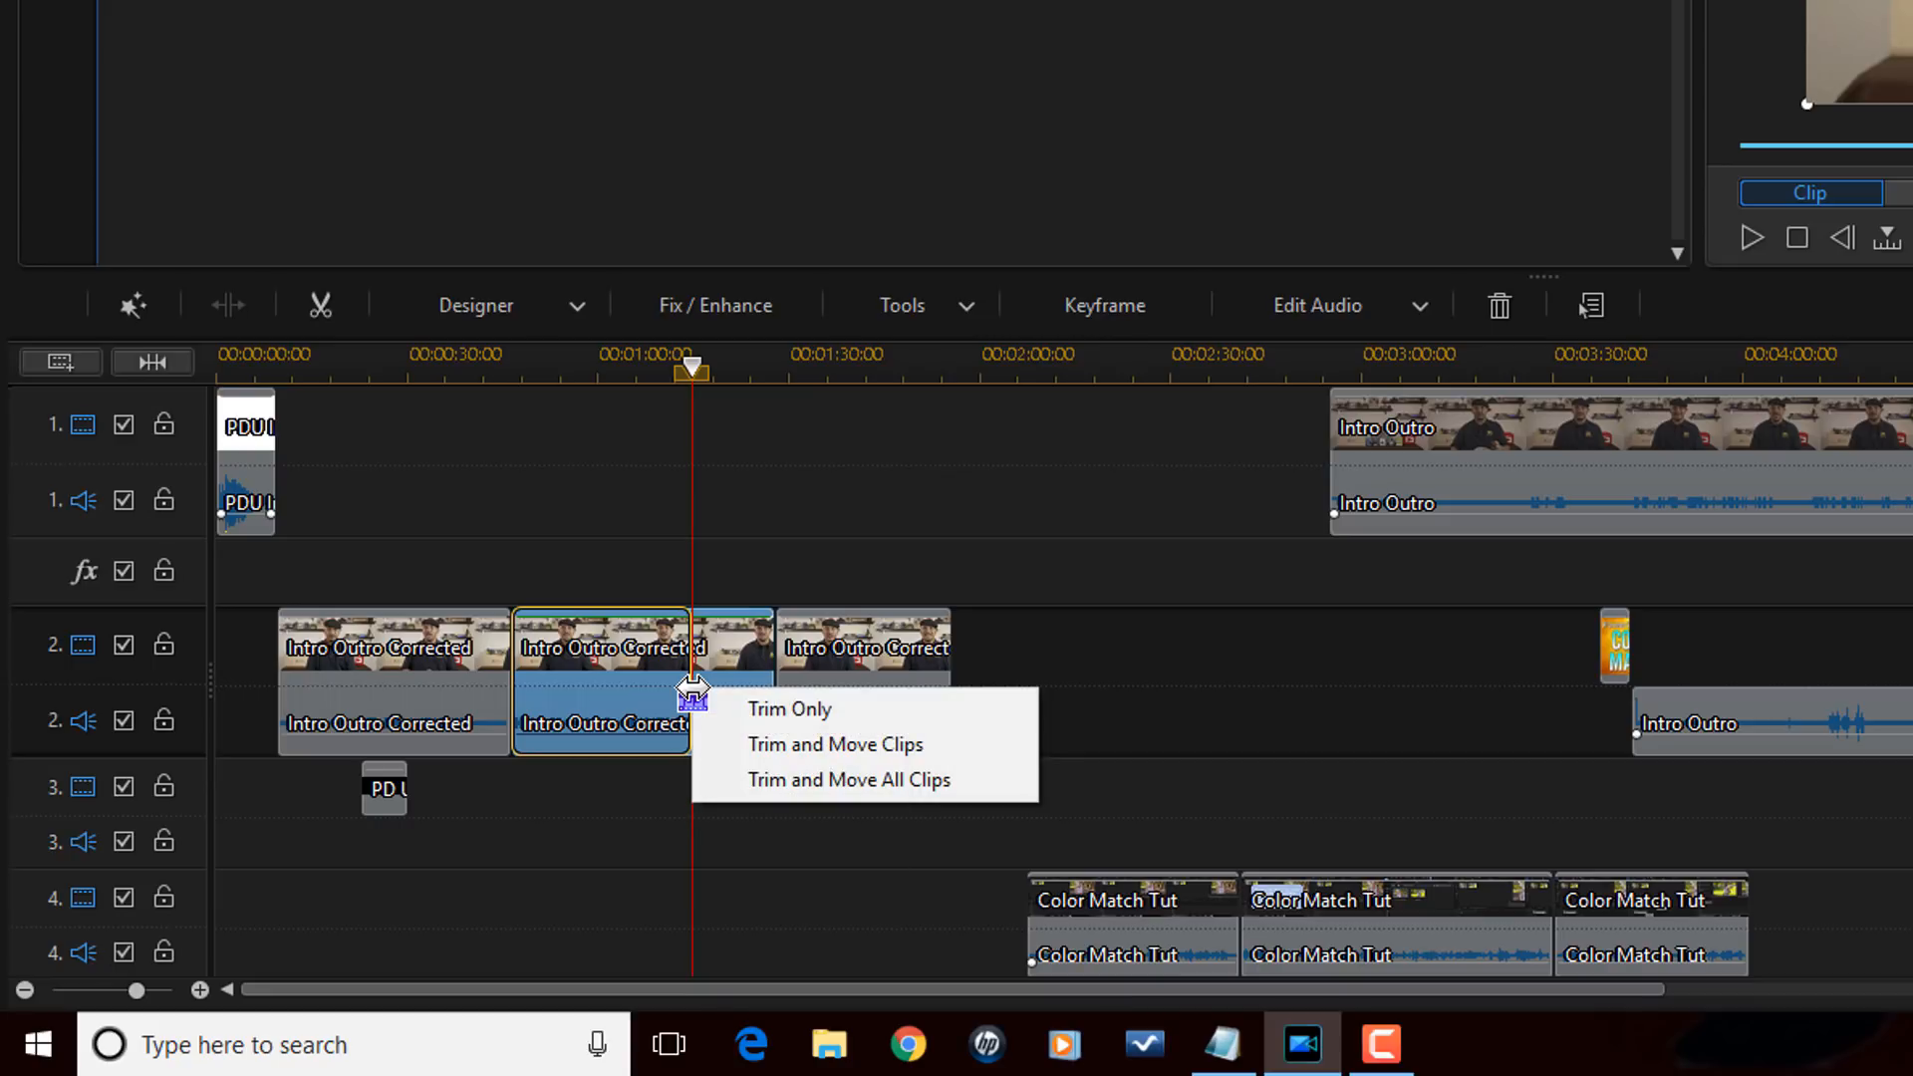
left_click(888, 779)
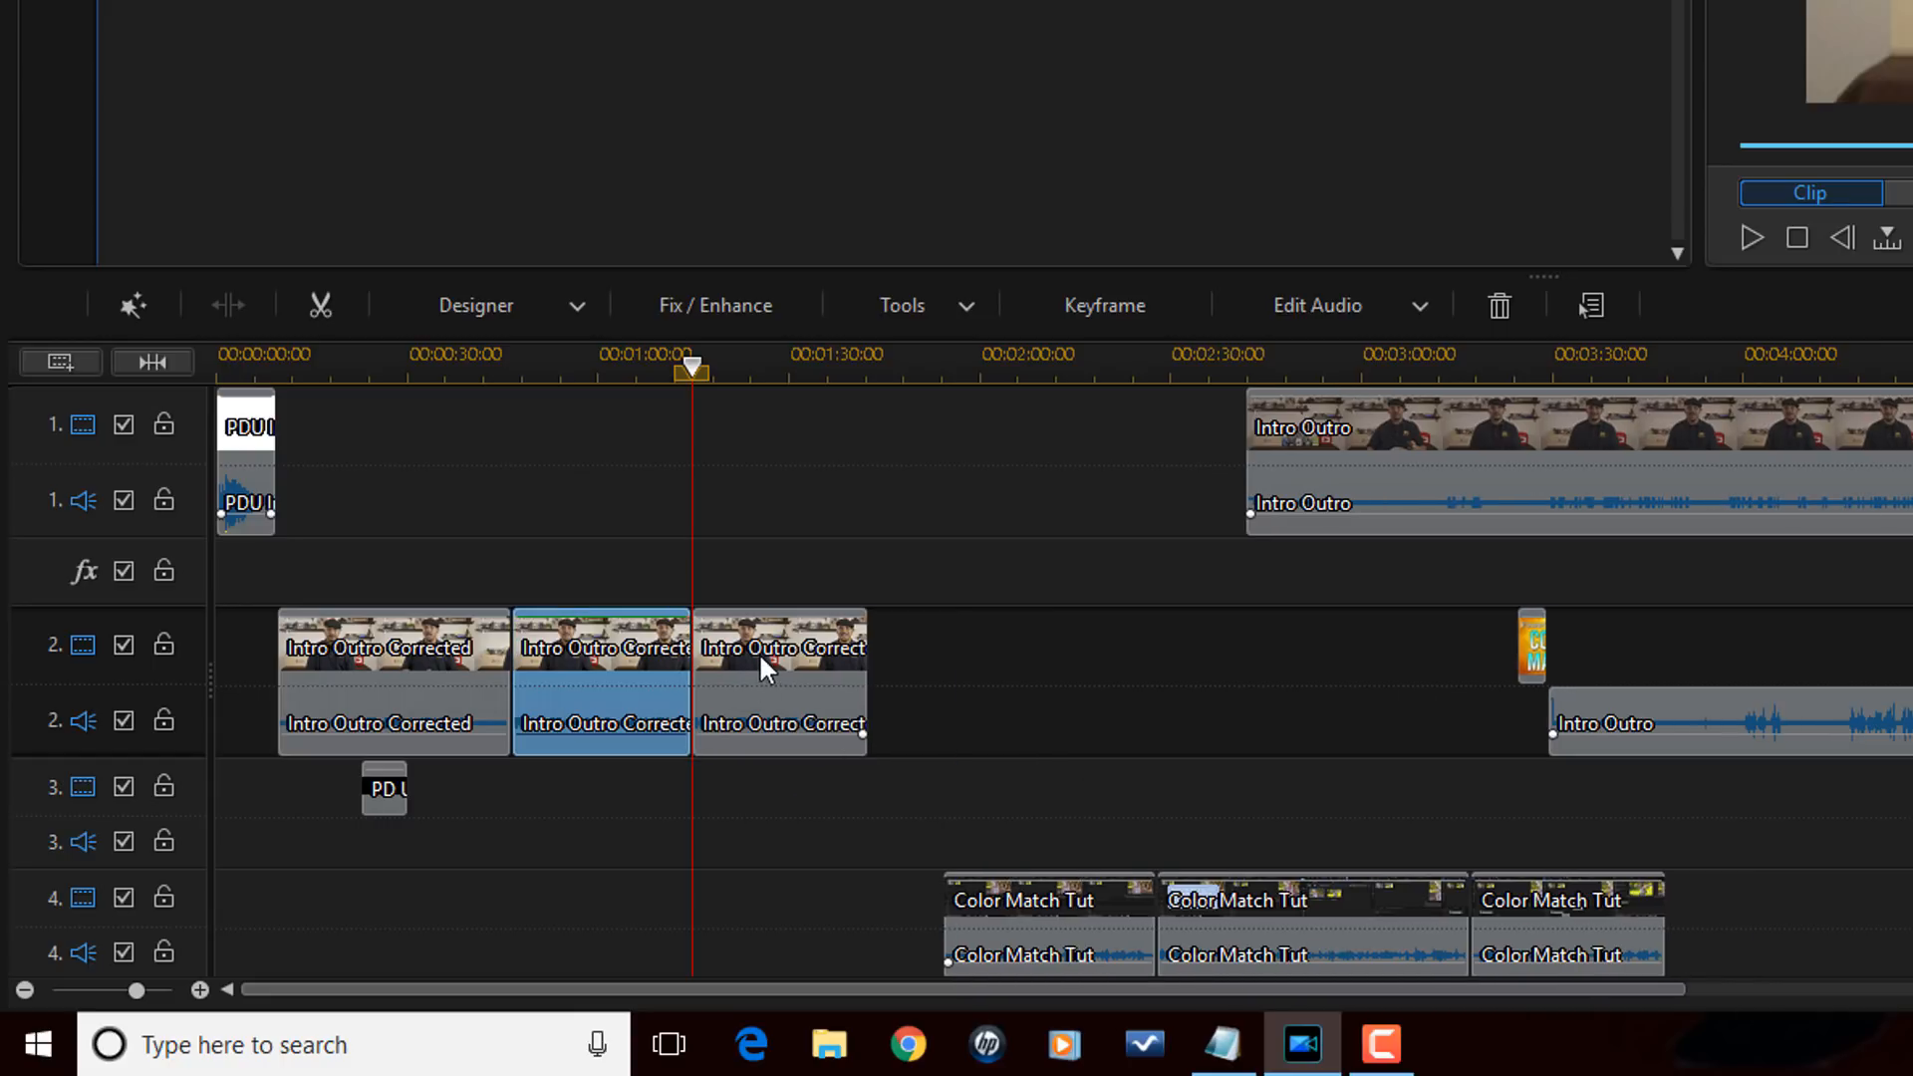
Trim the third Intro Outro Corrected clip's start to about 00:01:29 with Trim Only and close the gap using Remove and Move All Timeline Clips After Removed Gap.
left_click_drag(692, 689, 782, 690)
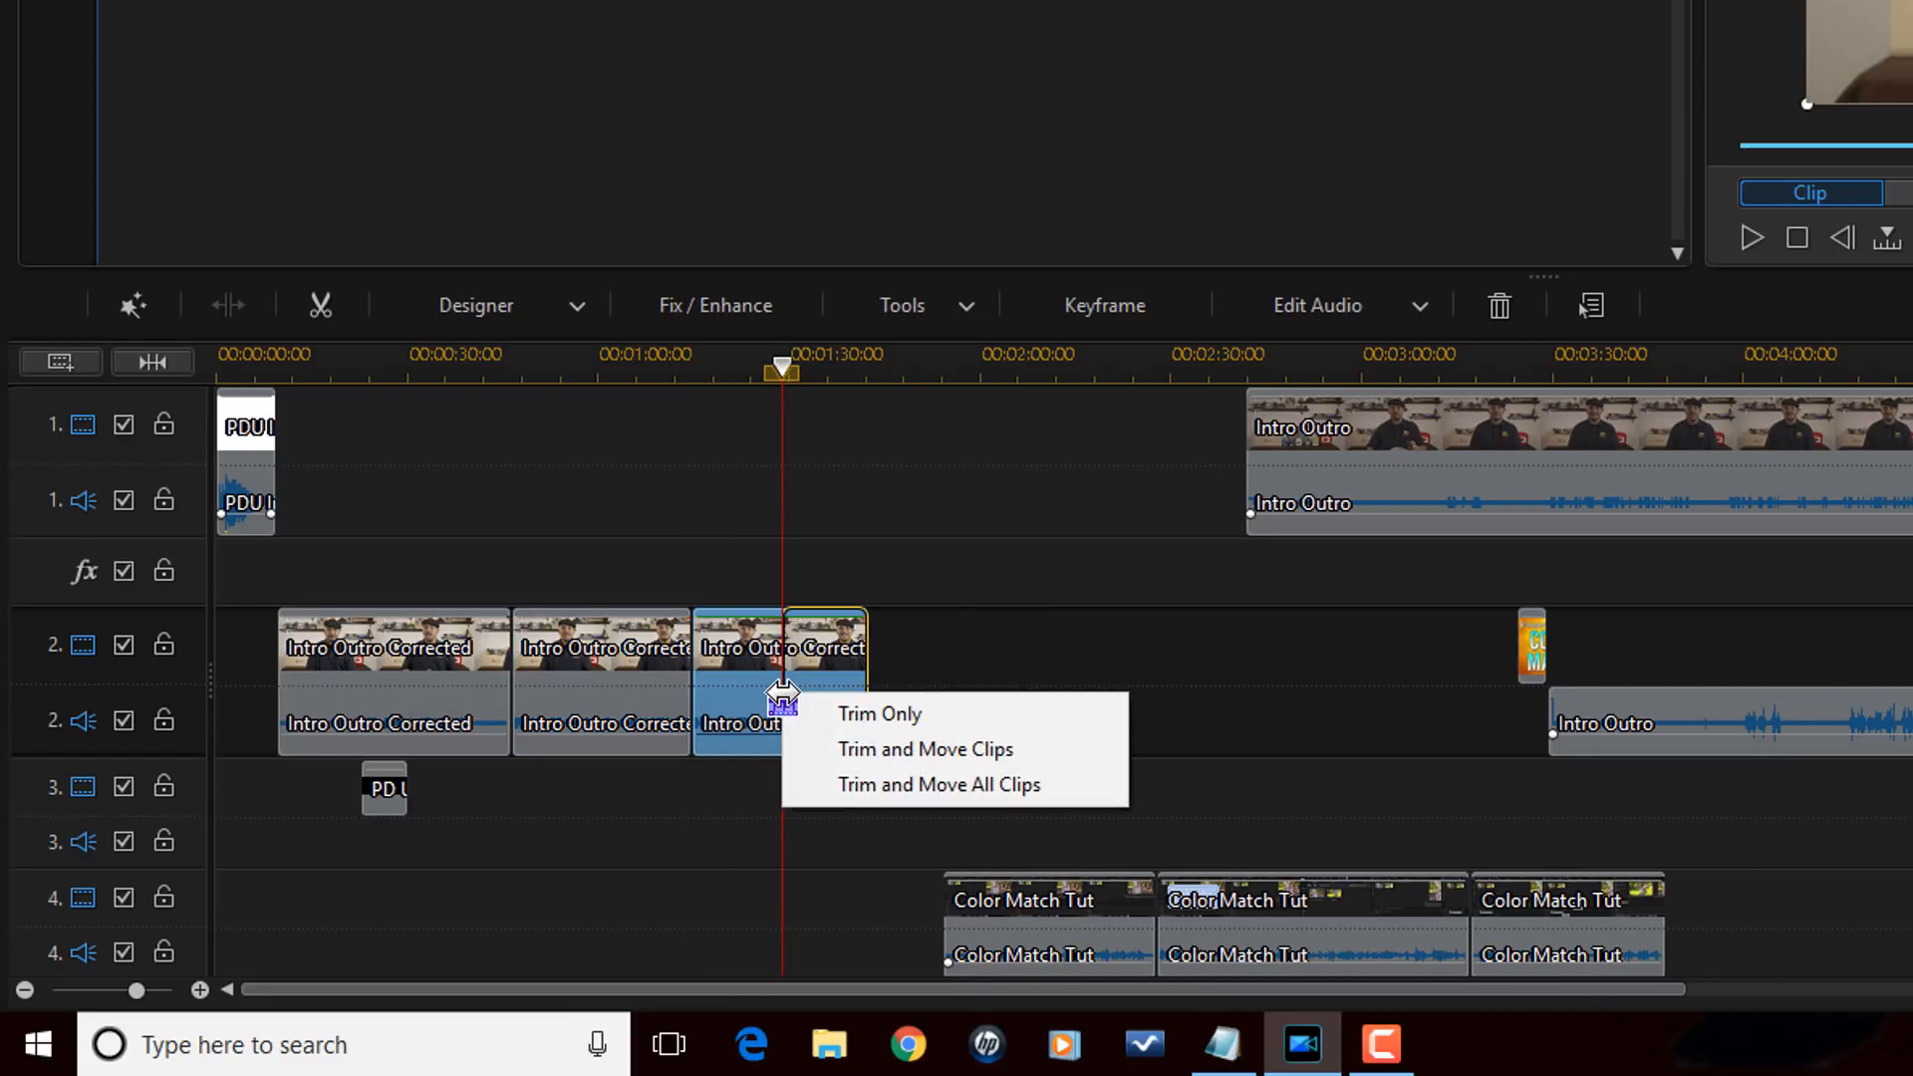
left_click(847, 713)
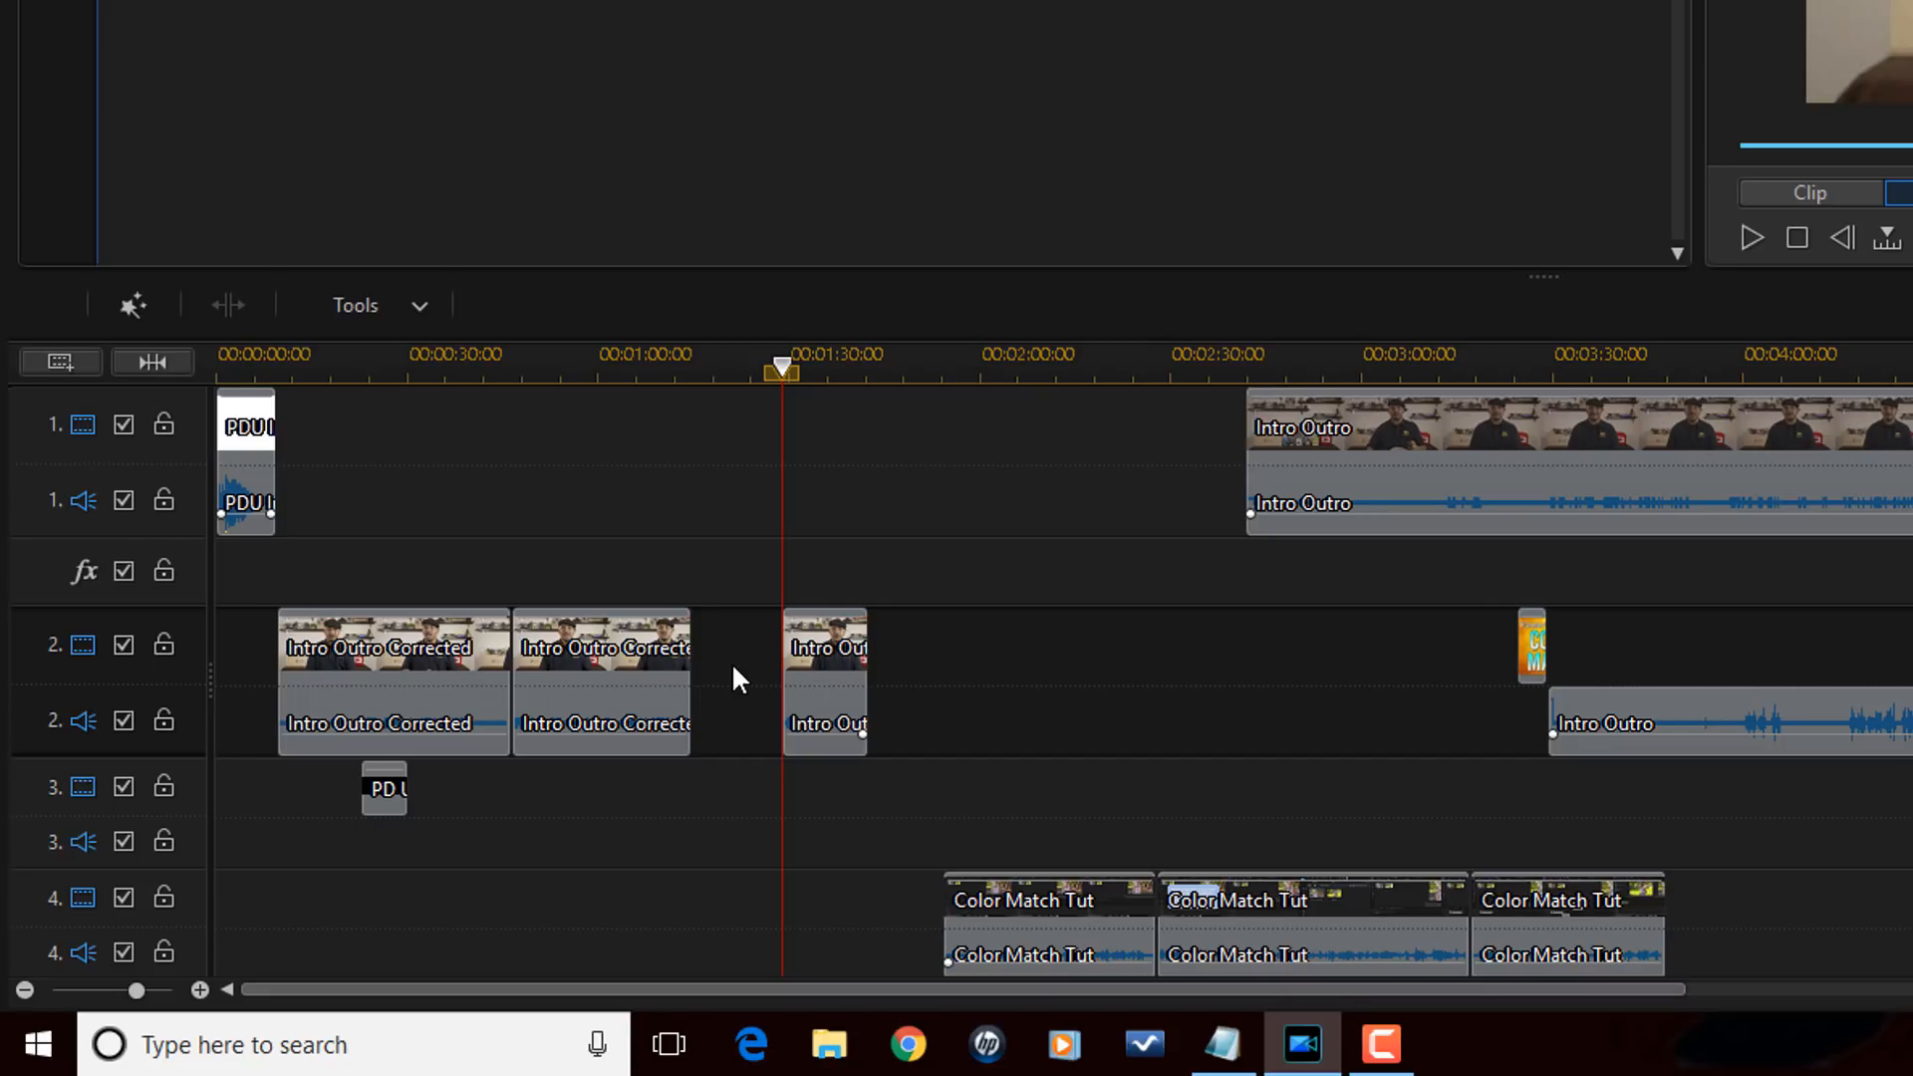
right_click(737, 695)
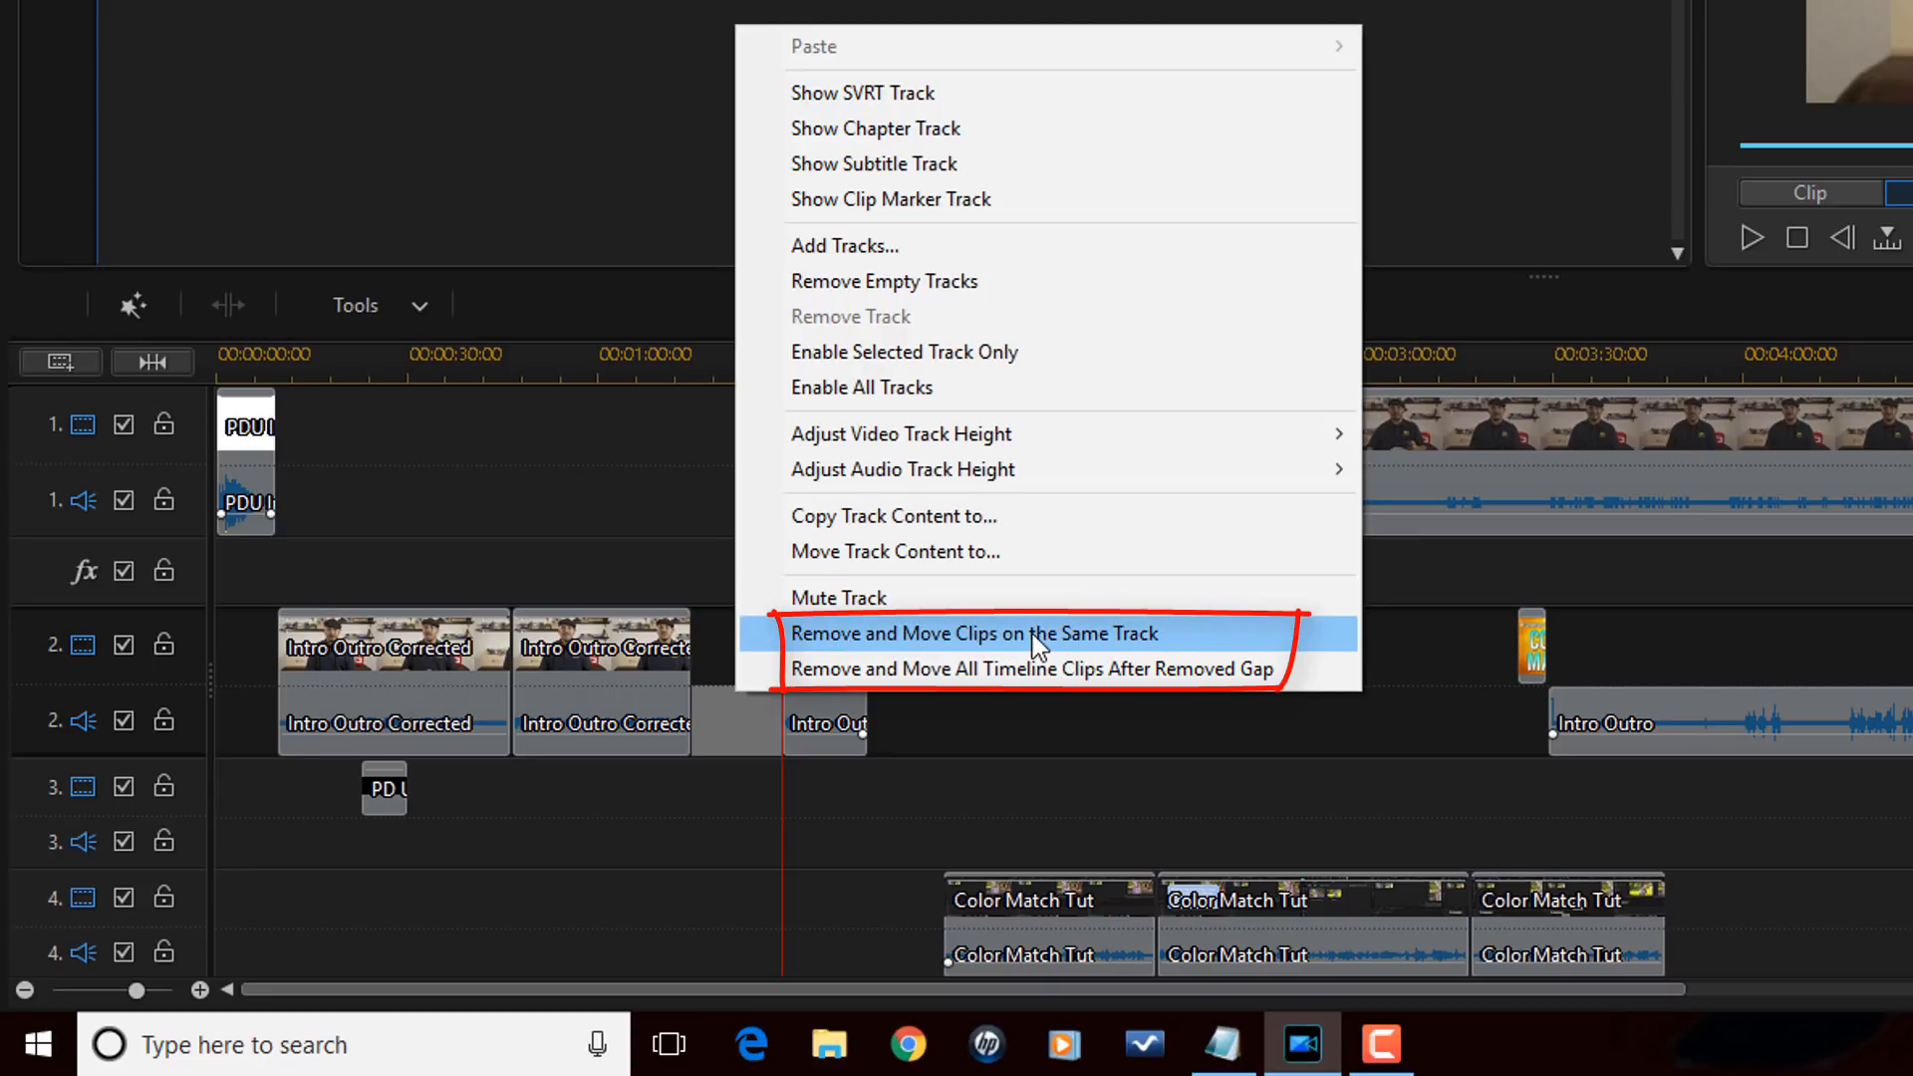
left_click(1122, 671)
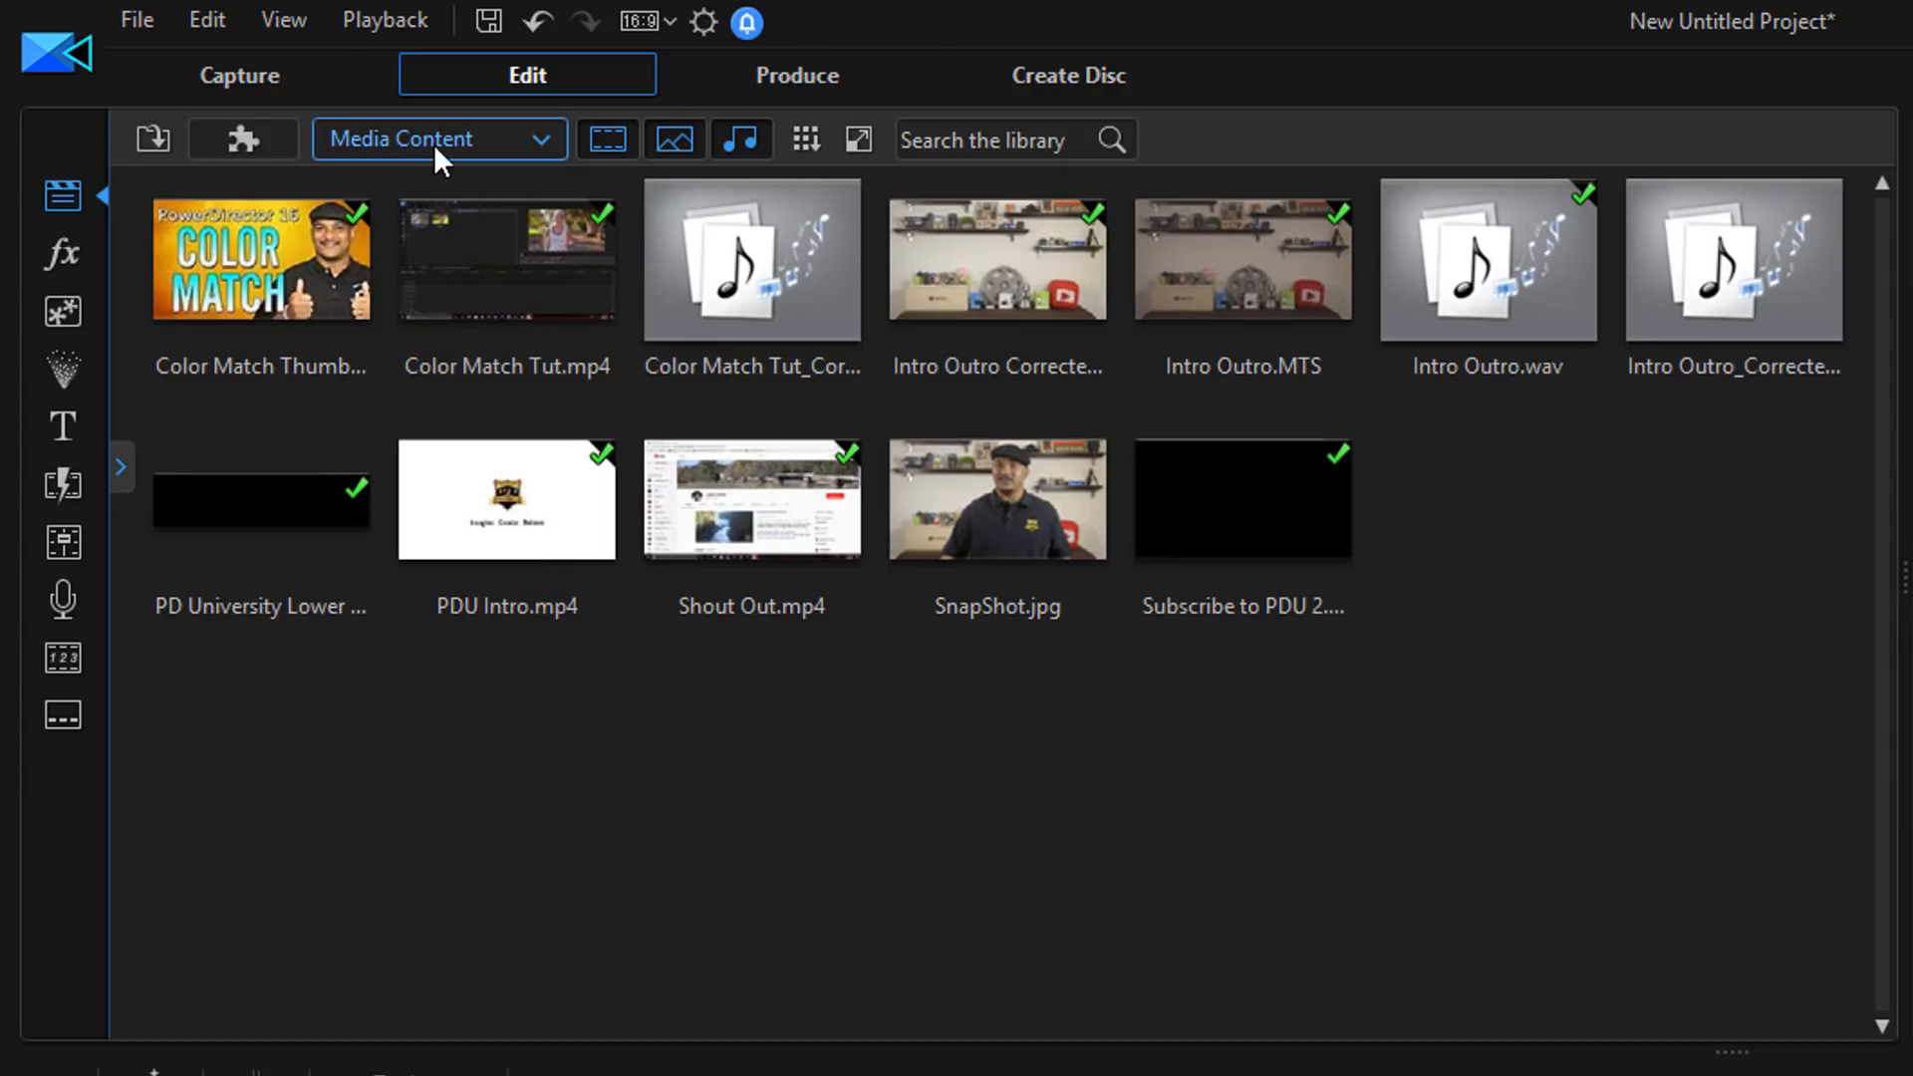
Show the Color Boards in the media library and place the blue 4,48,239 board on track 1 after the end of the Shout Out clip.
left_click(540, 146)
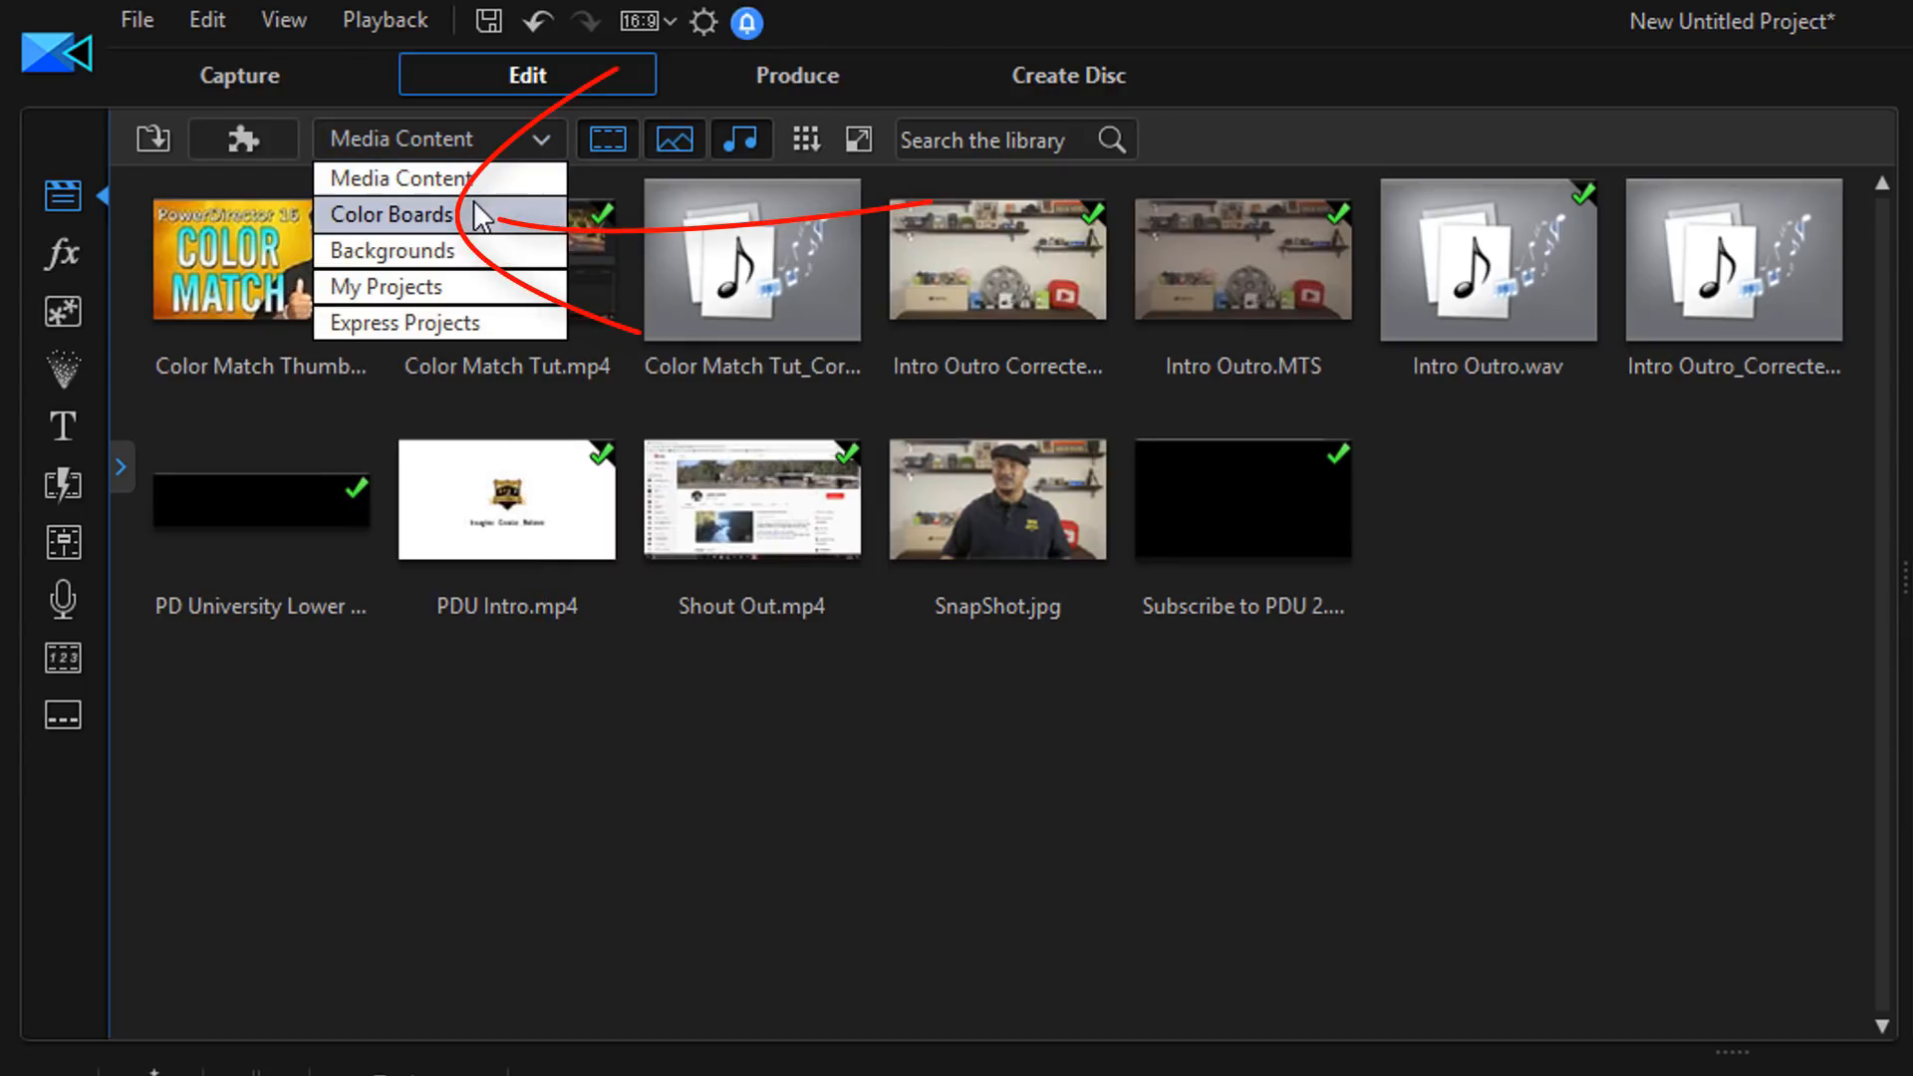
left_click(481, 217)
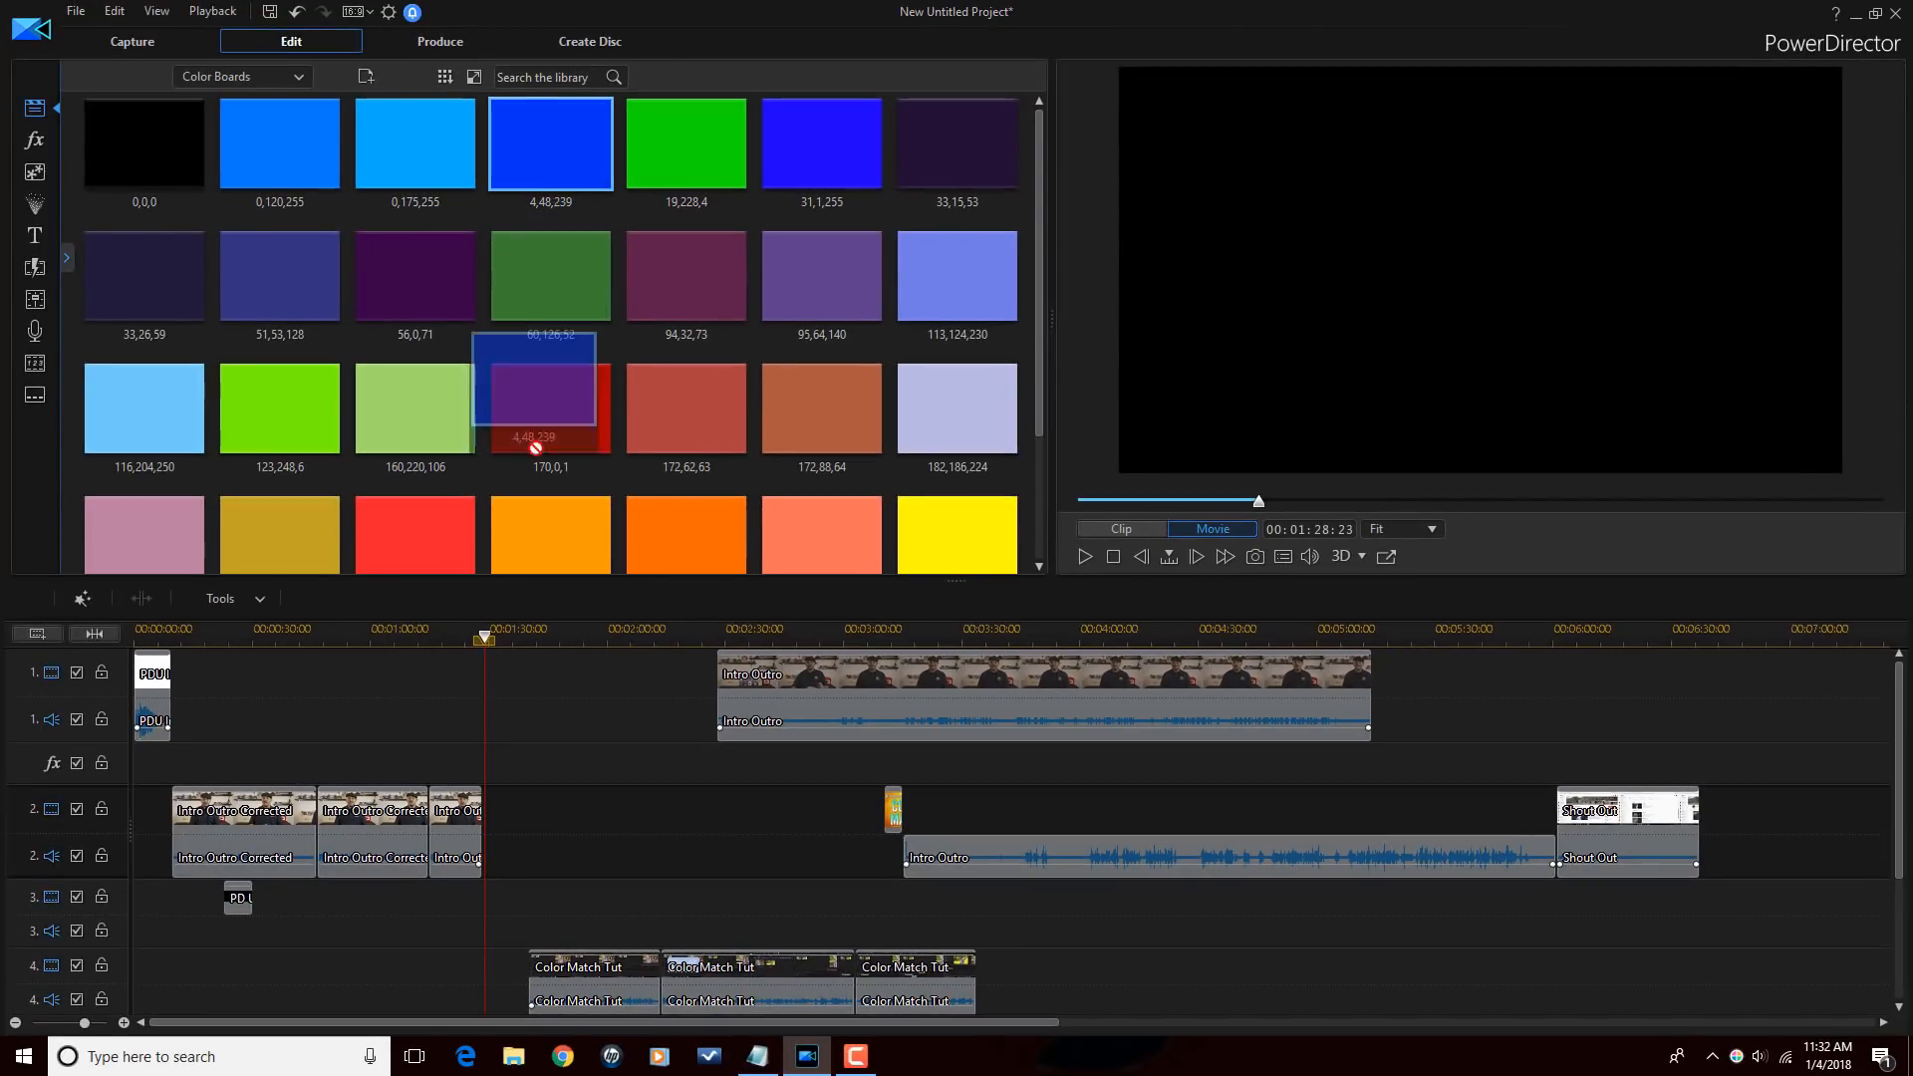
left_click_drag(536, 447, 552, 692)
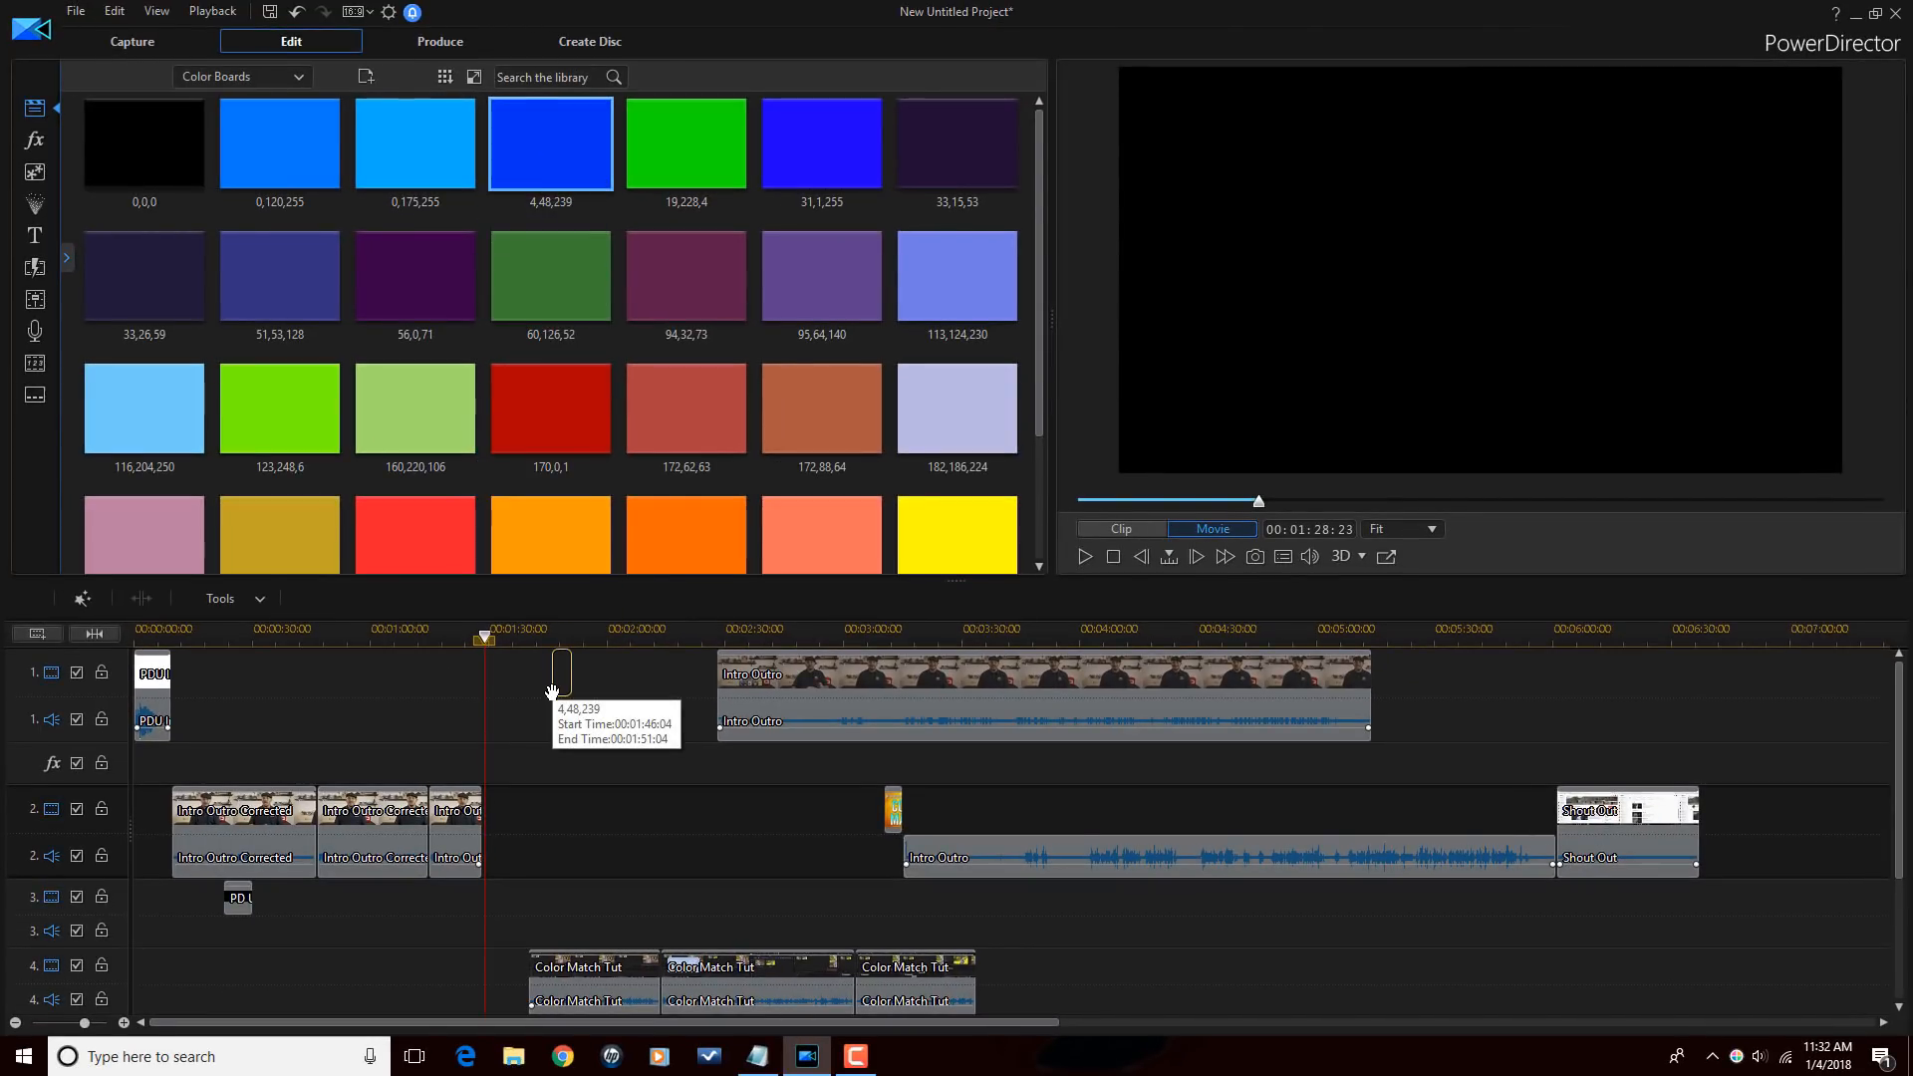
left_click_drag(552, 693, 1757, 717)
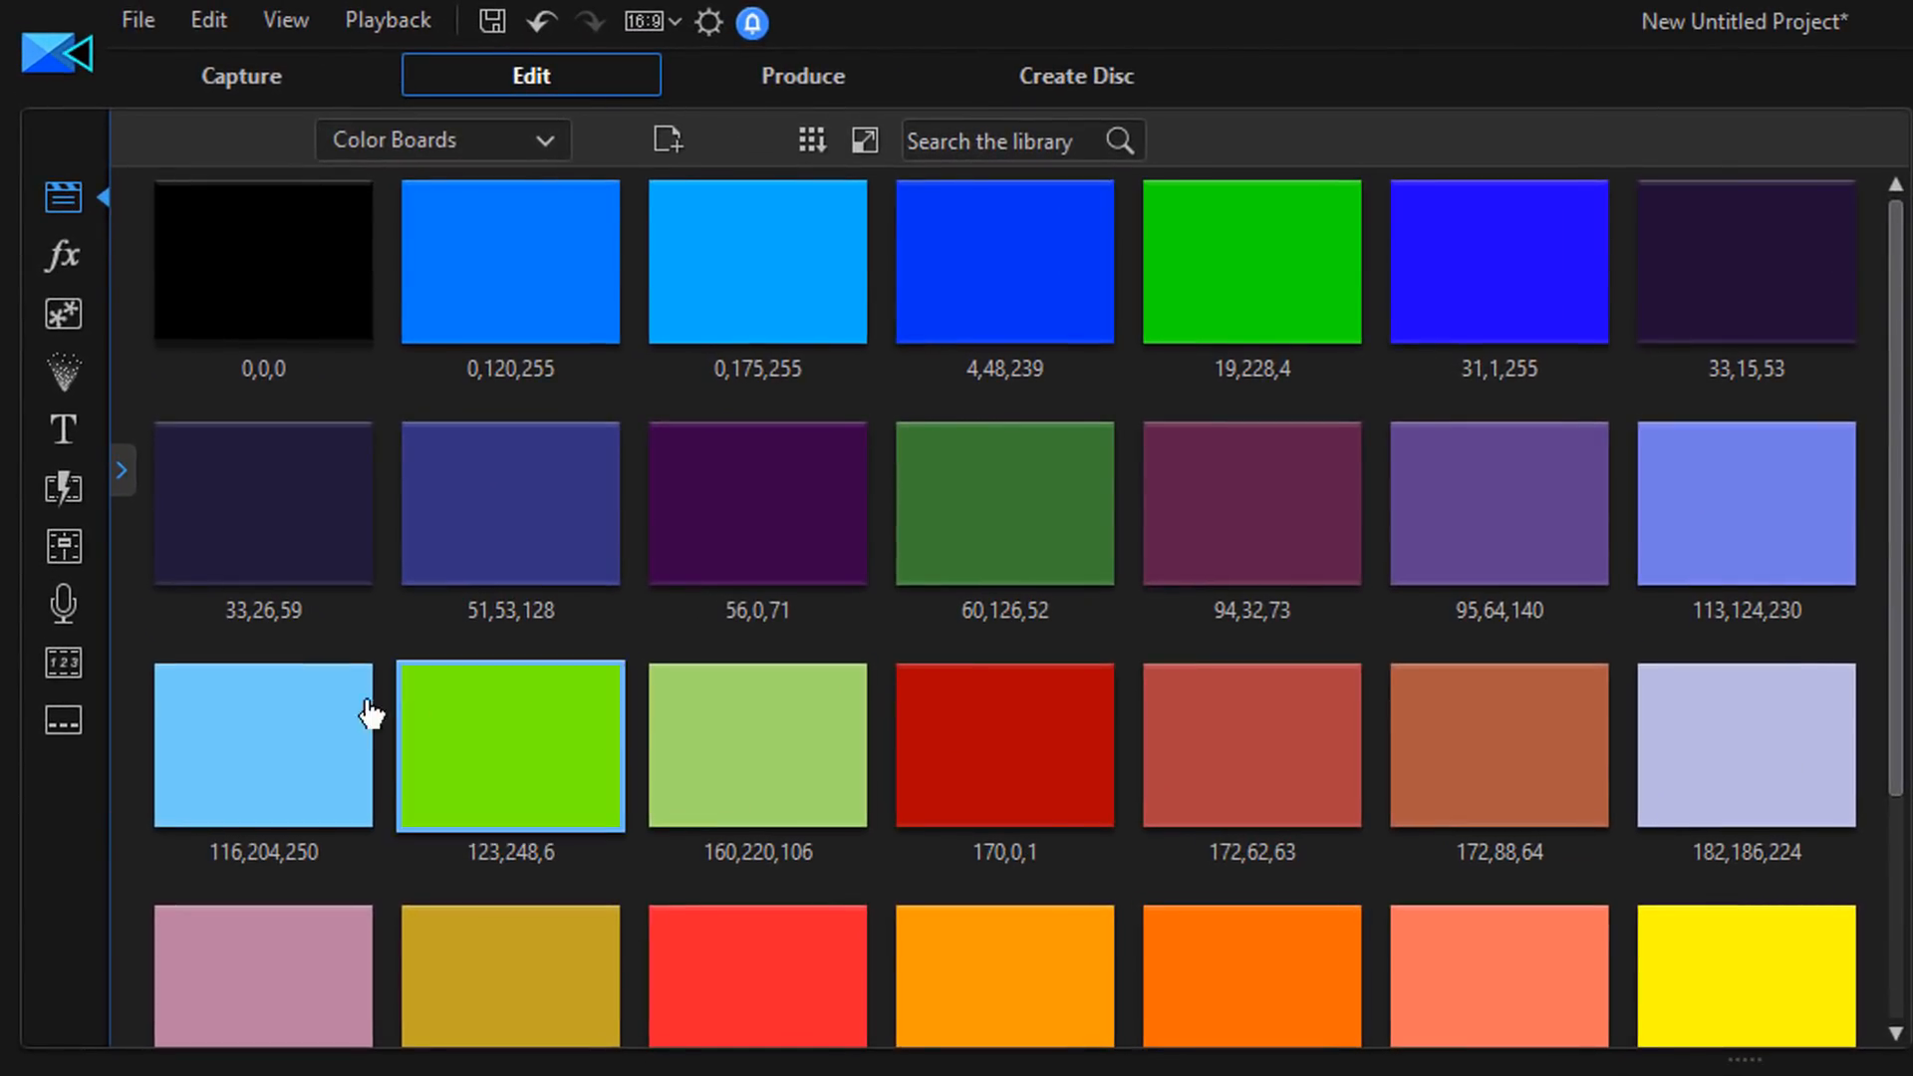
Place the Default text-only title on track 2 aligned with the blue color board's start, and extend the board to the title's 10-second length.
left_click(63, 427)
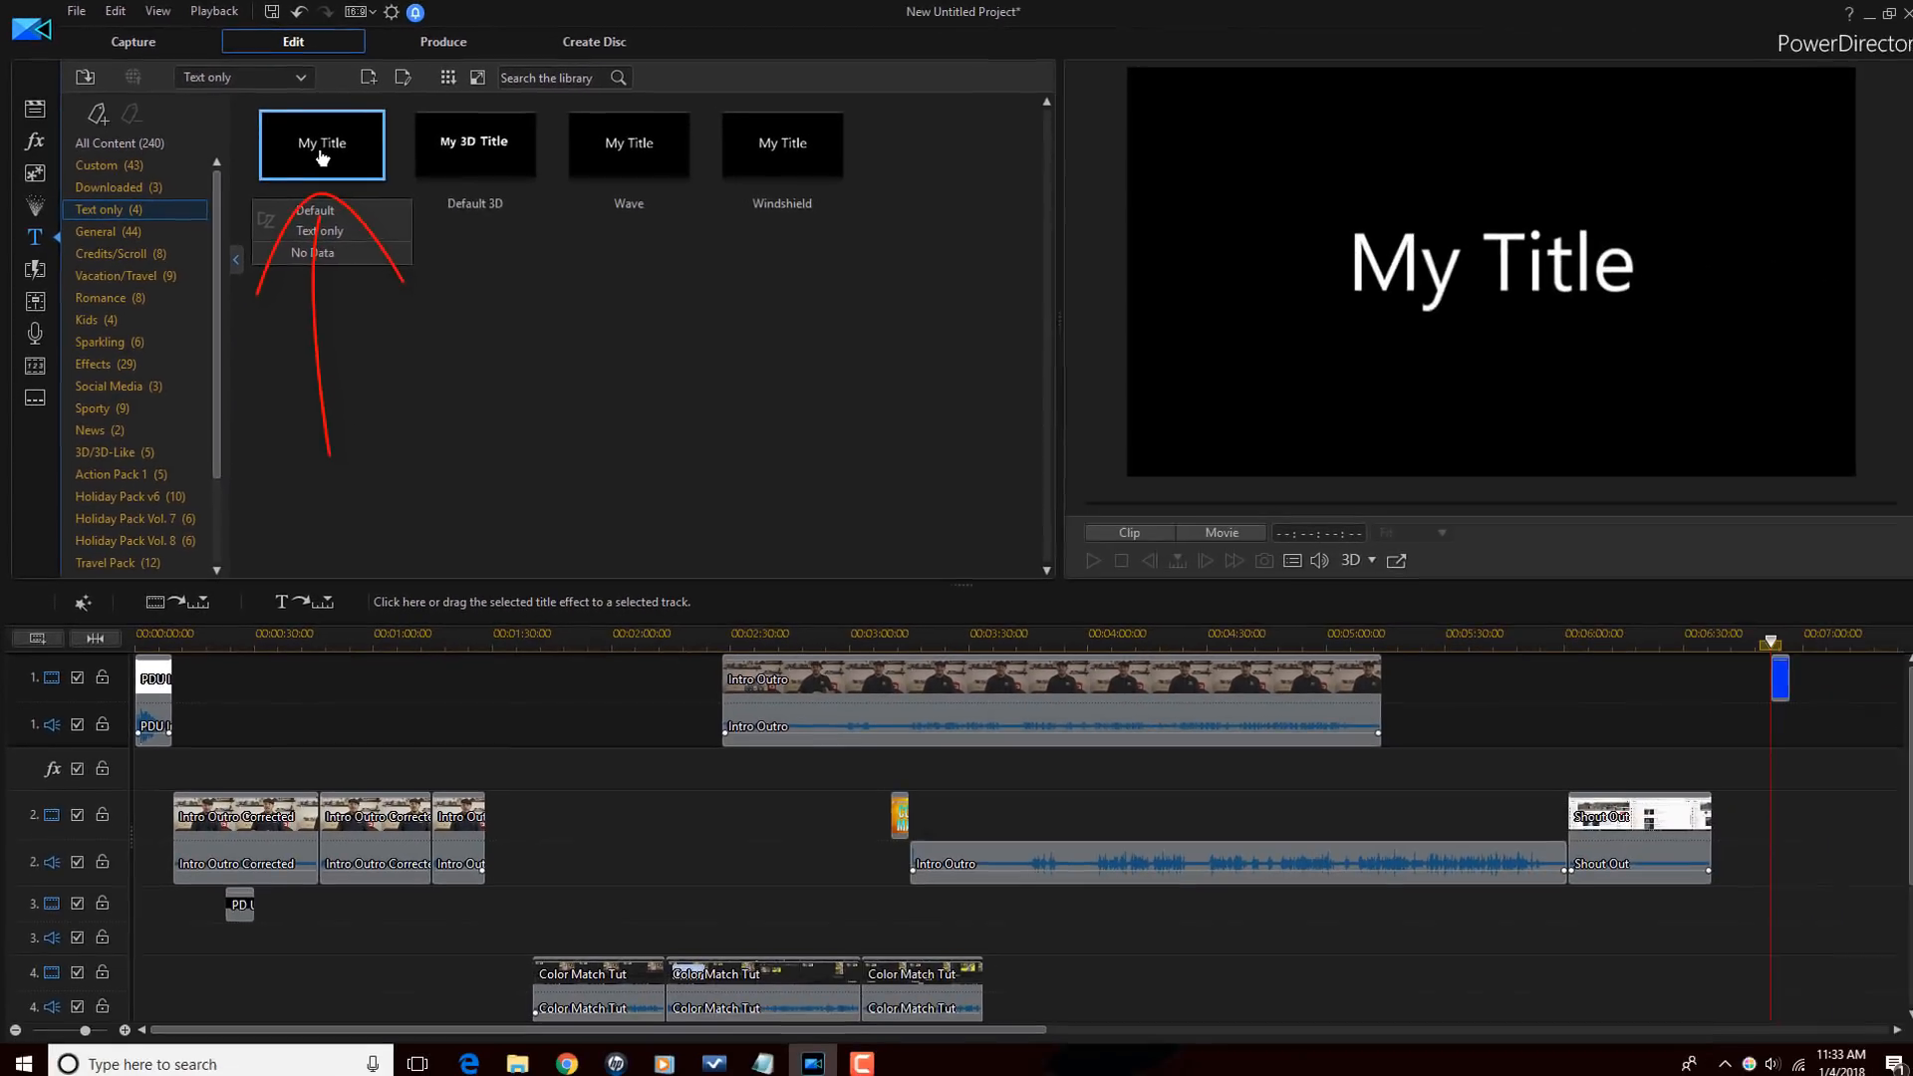
left_click_drag(582, 279, 1761, 807)
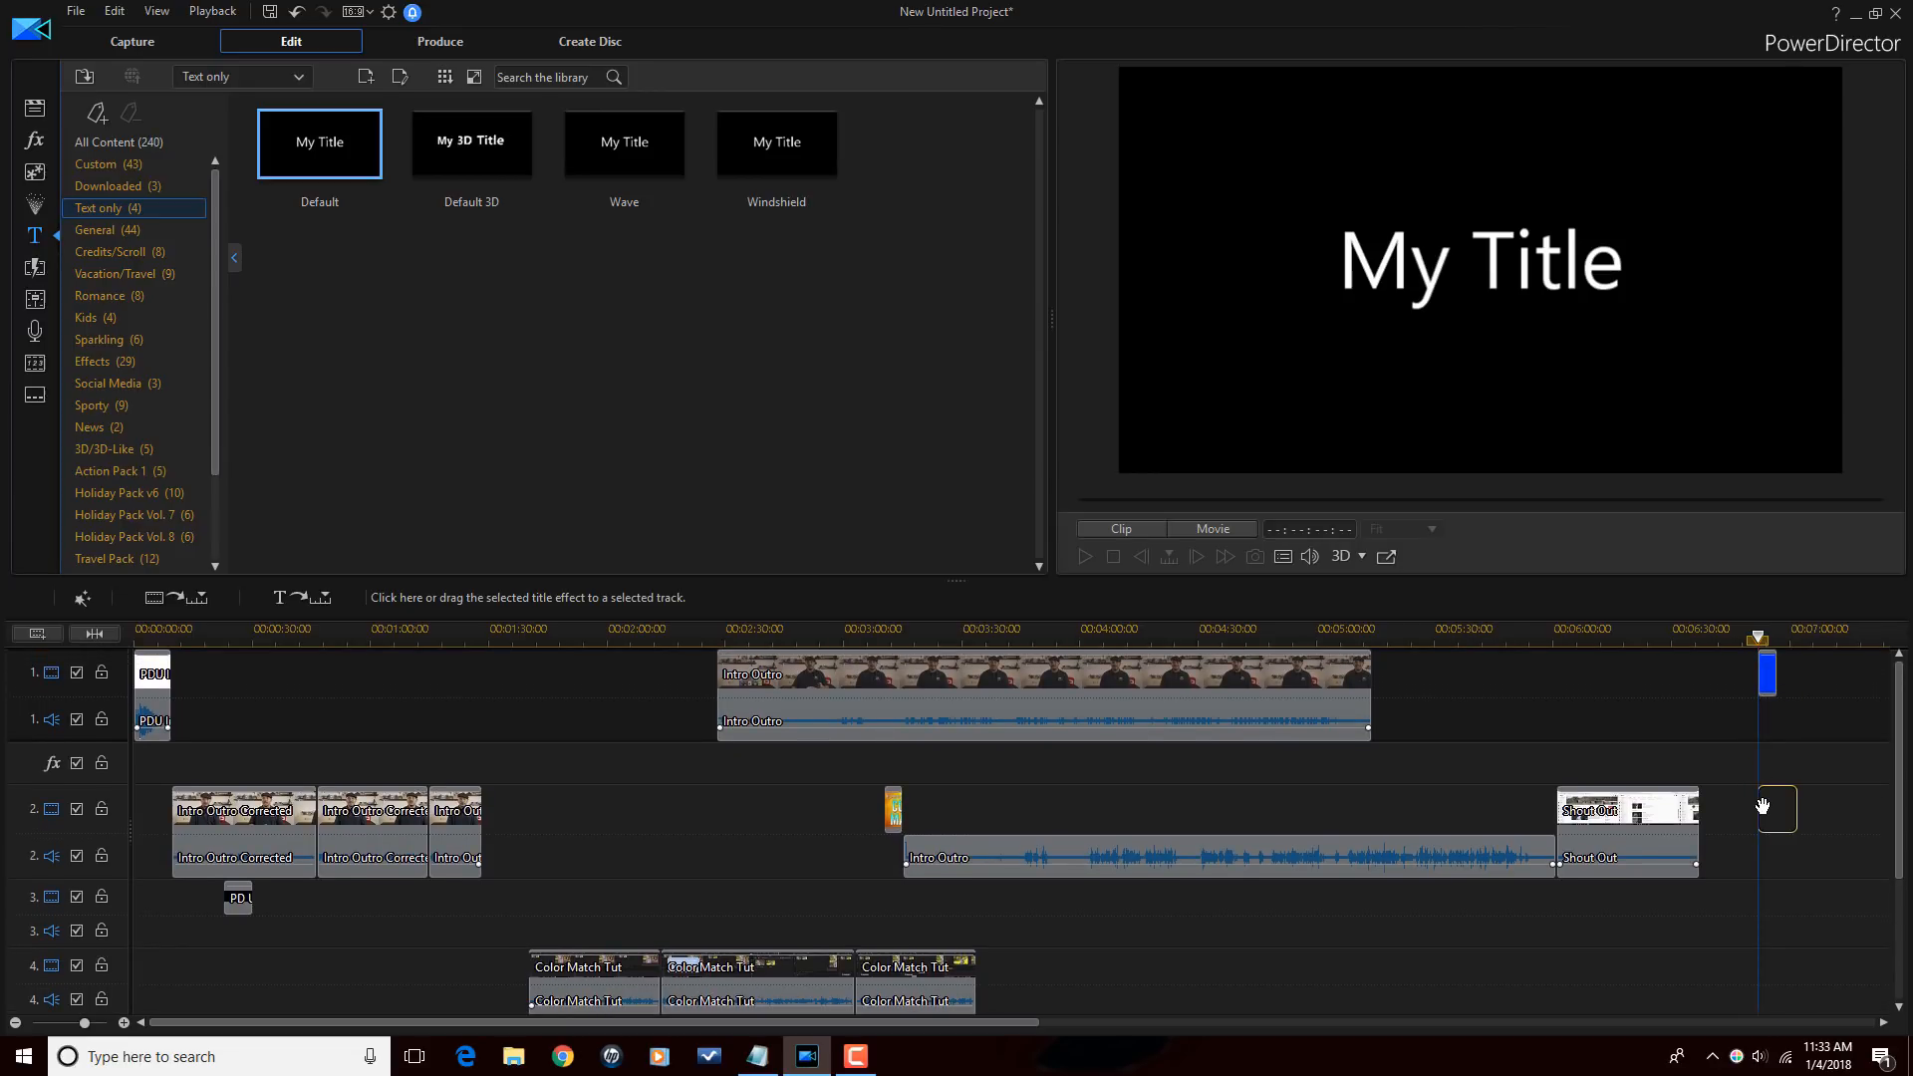
left_click_drag(1761, 807, 1761, 807)
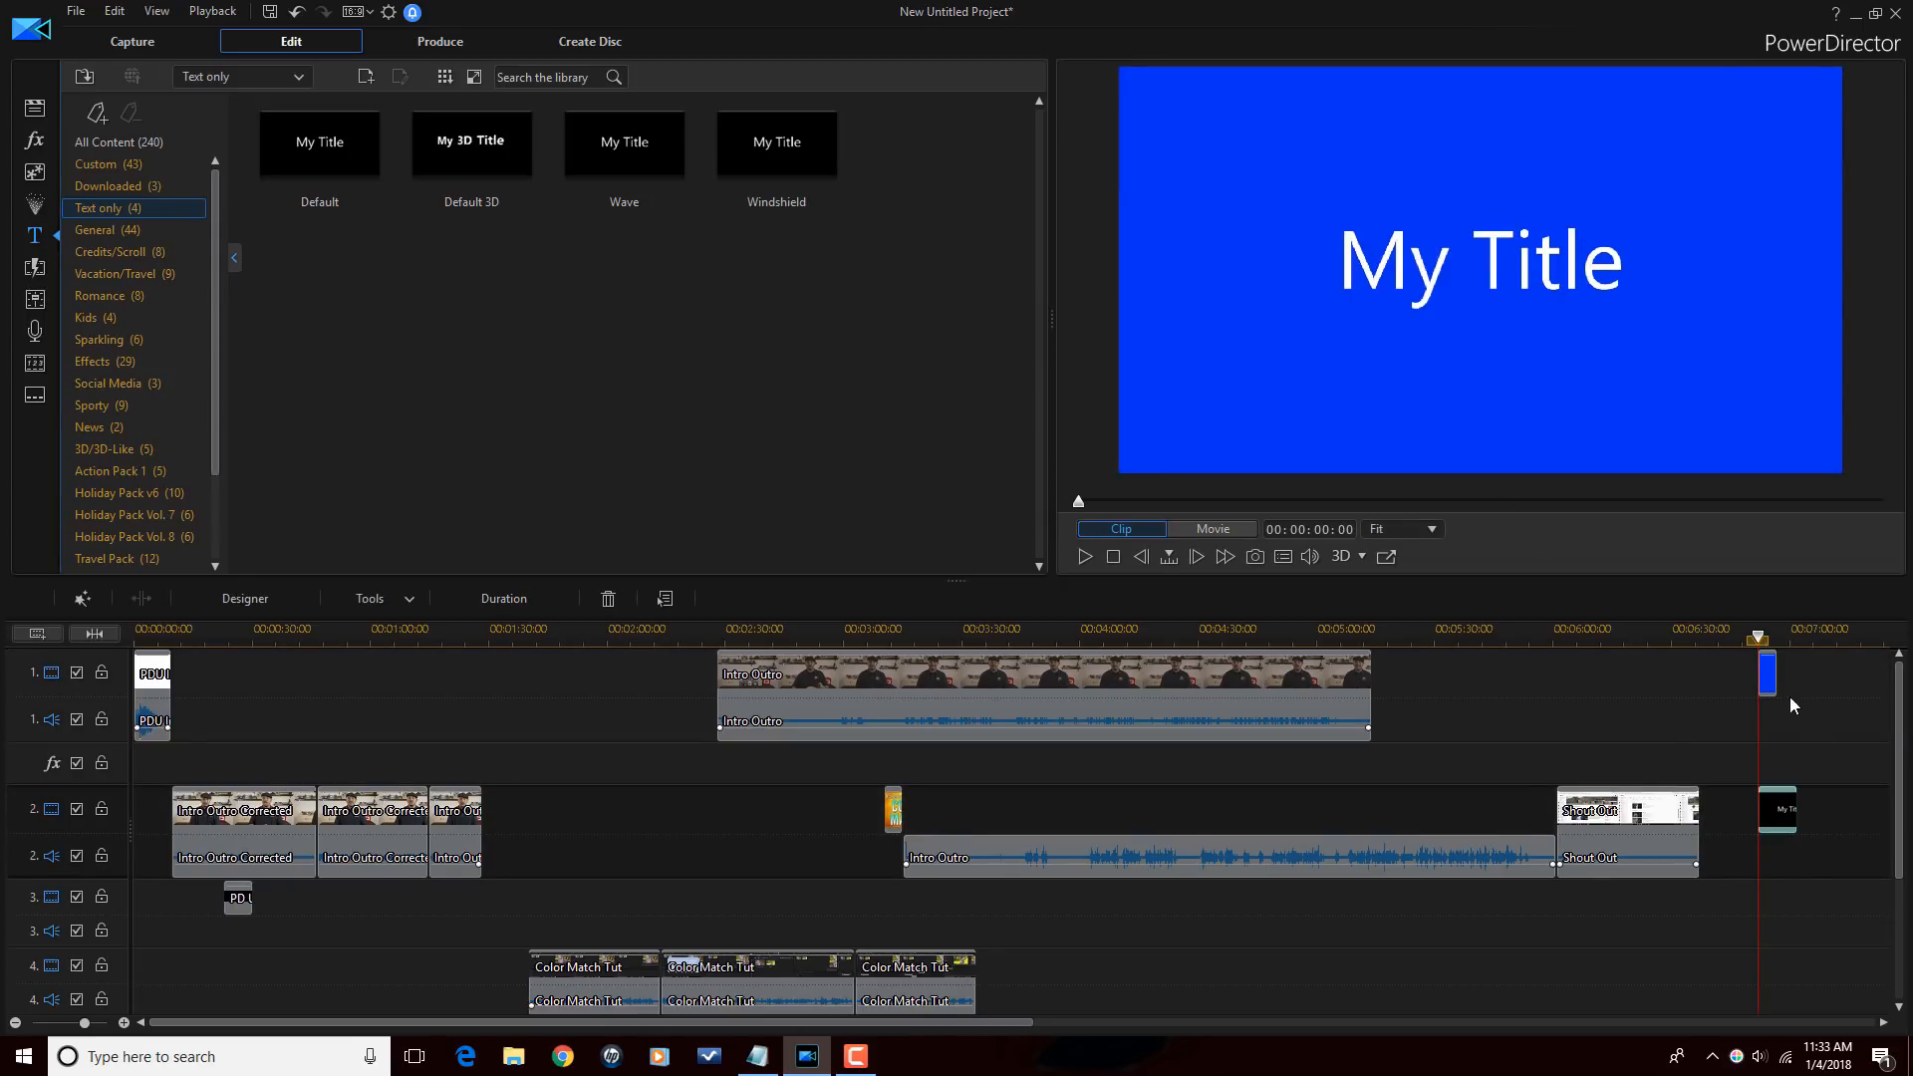
mouse_move(1772, 681)
left_mouse_down()
mouse_move(1823, 690)
mouse_move(1796, 687)
left_mouse_up()
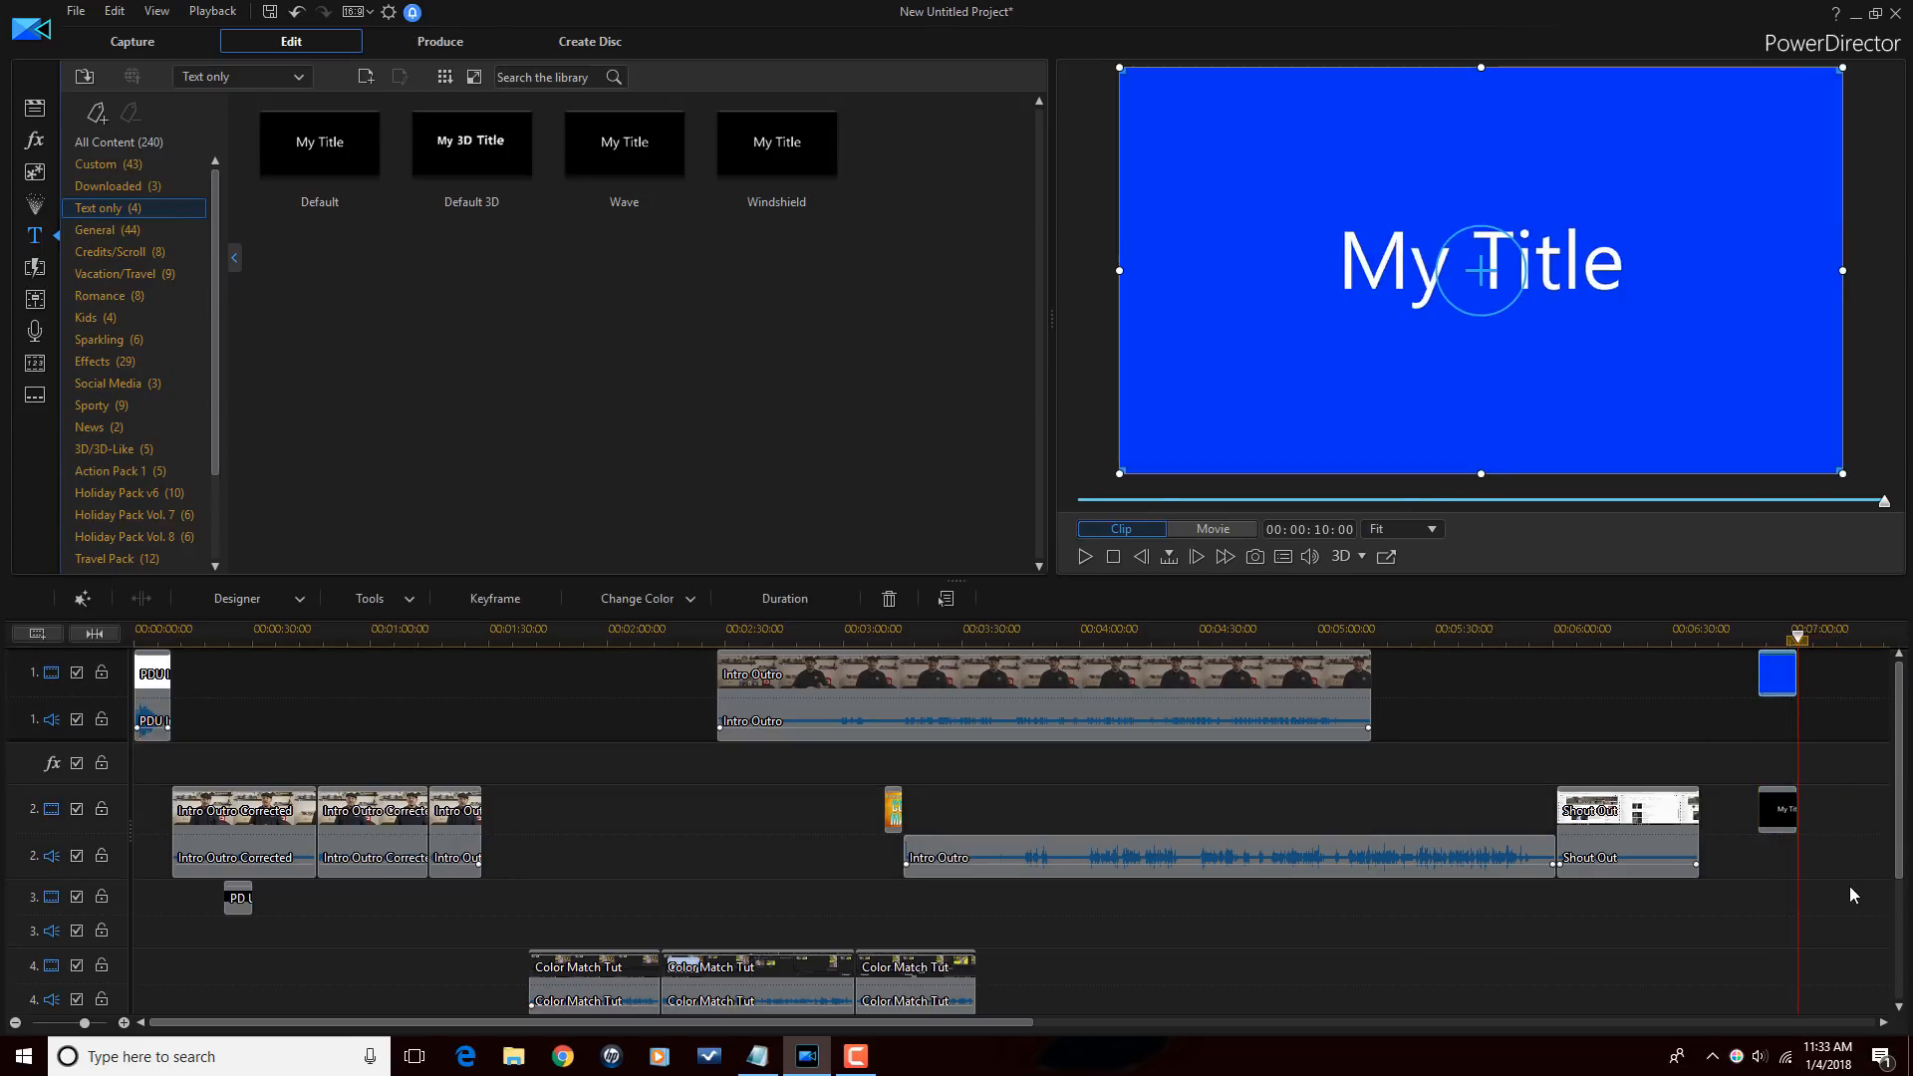
Open the My Title clip on track 2 in the Title Designer to view its text options, and close it without saving changes.
left_click(1787, 823)
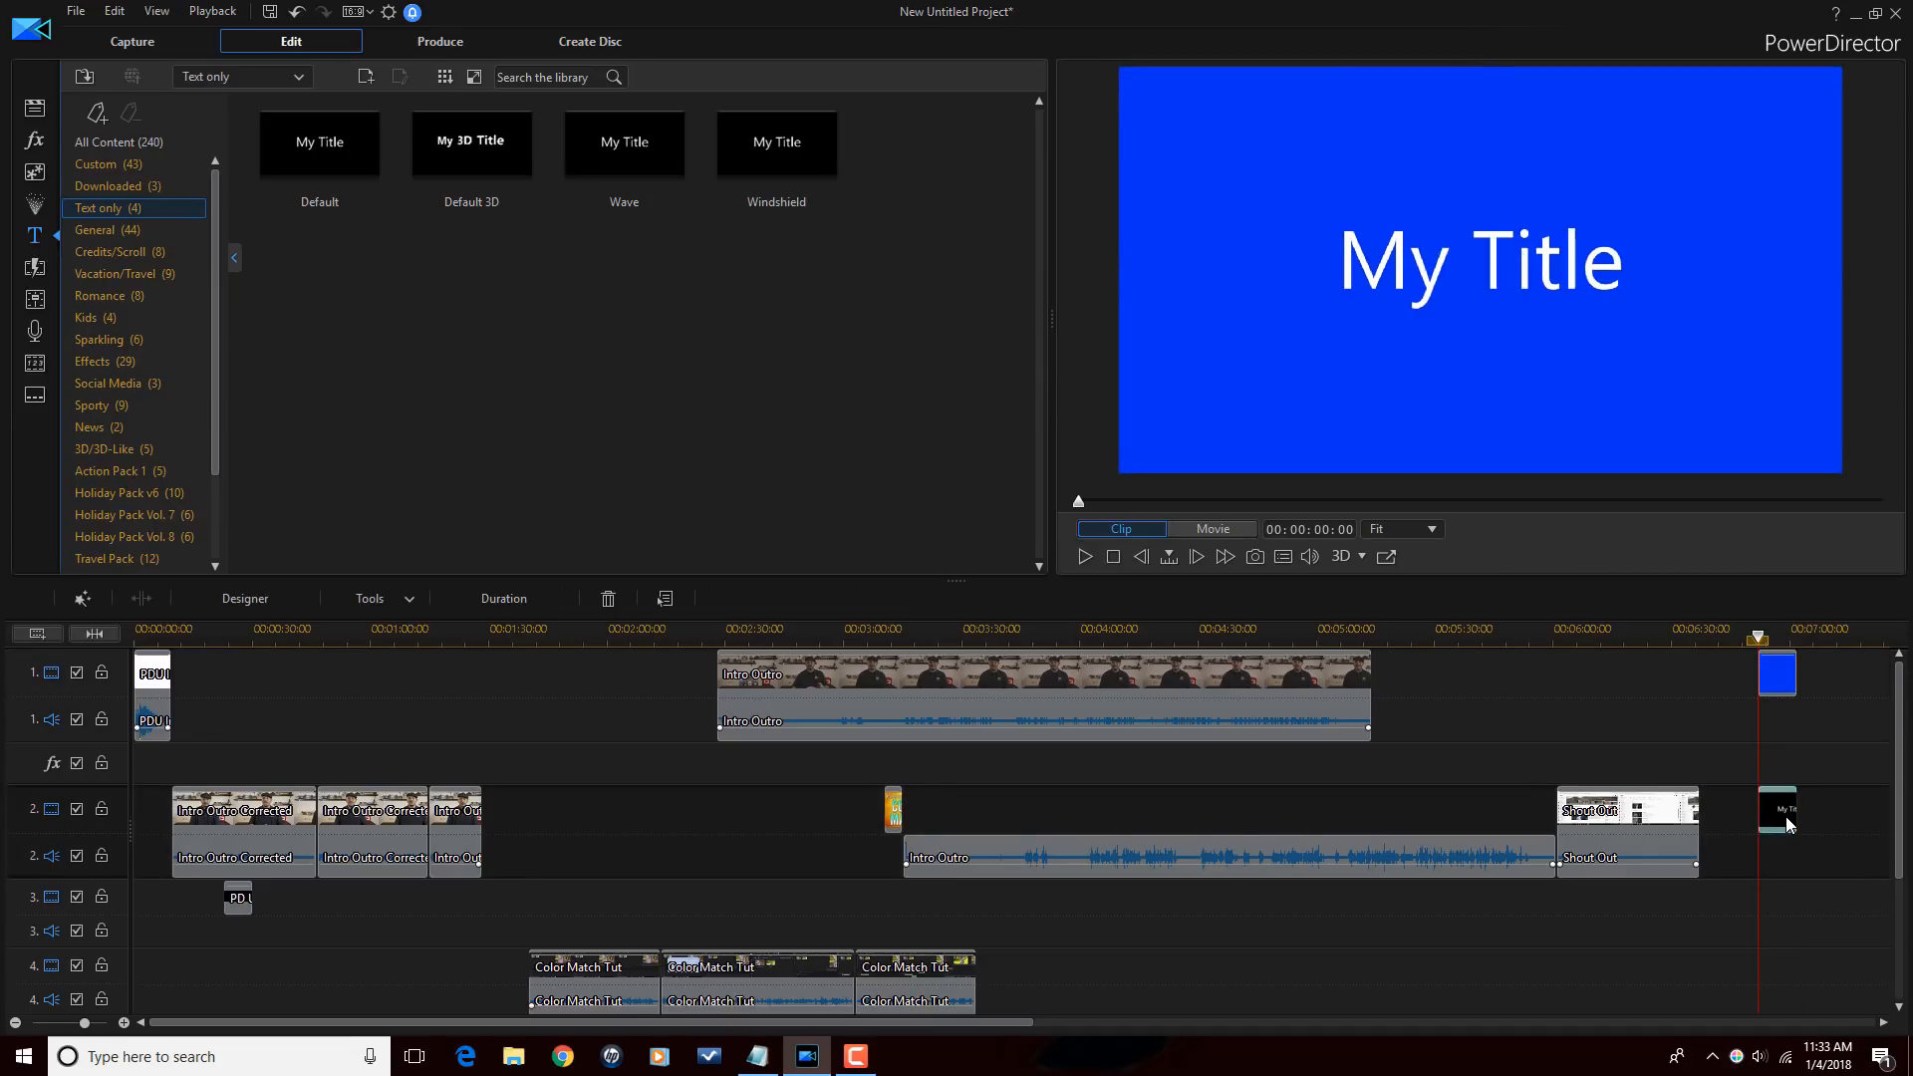
double_click(1791, 819)
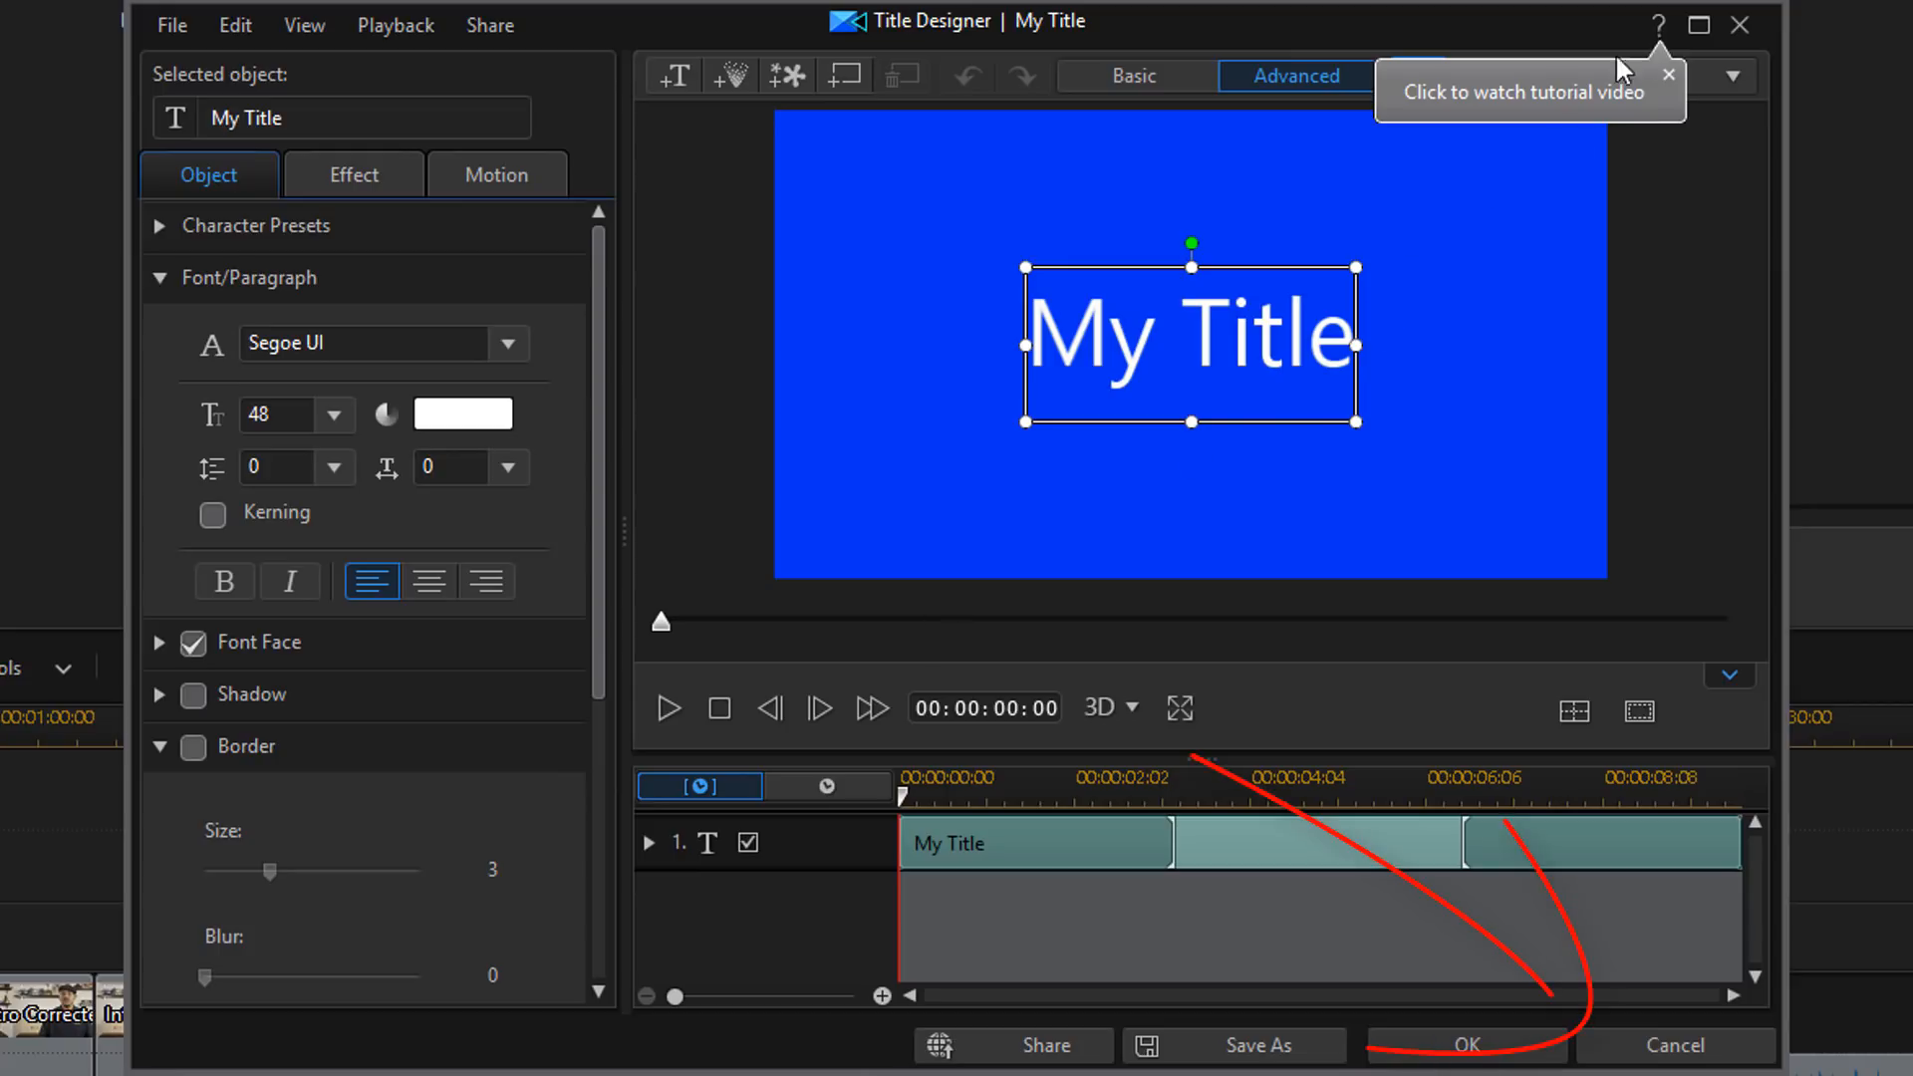
left_click(1693, 1054)
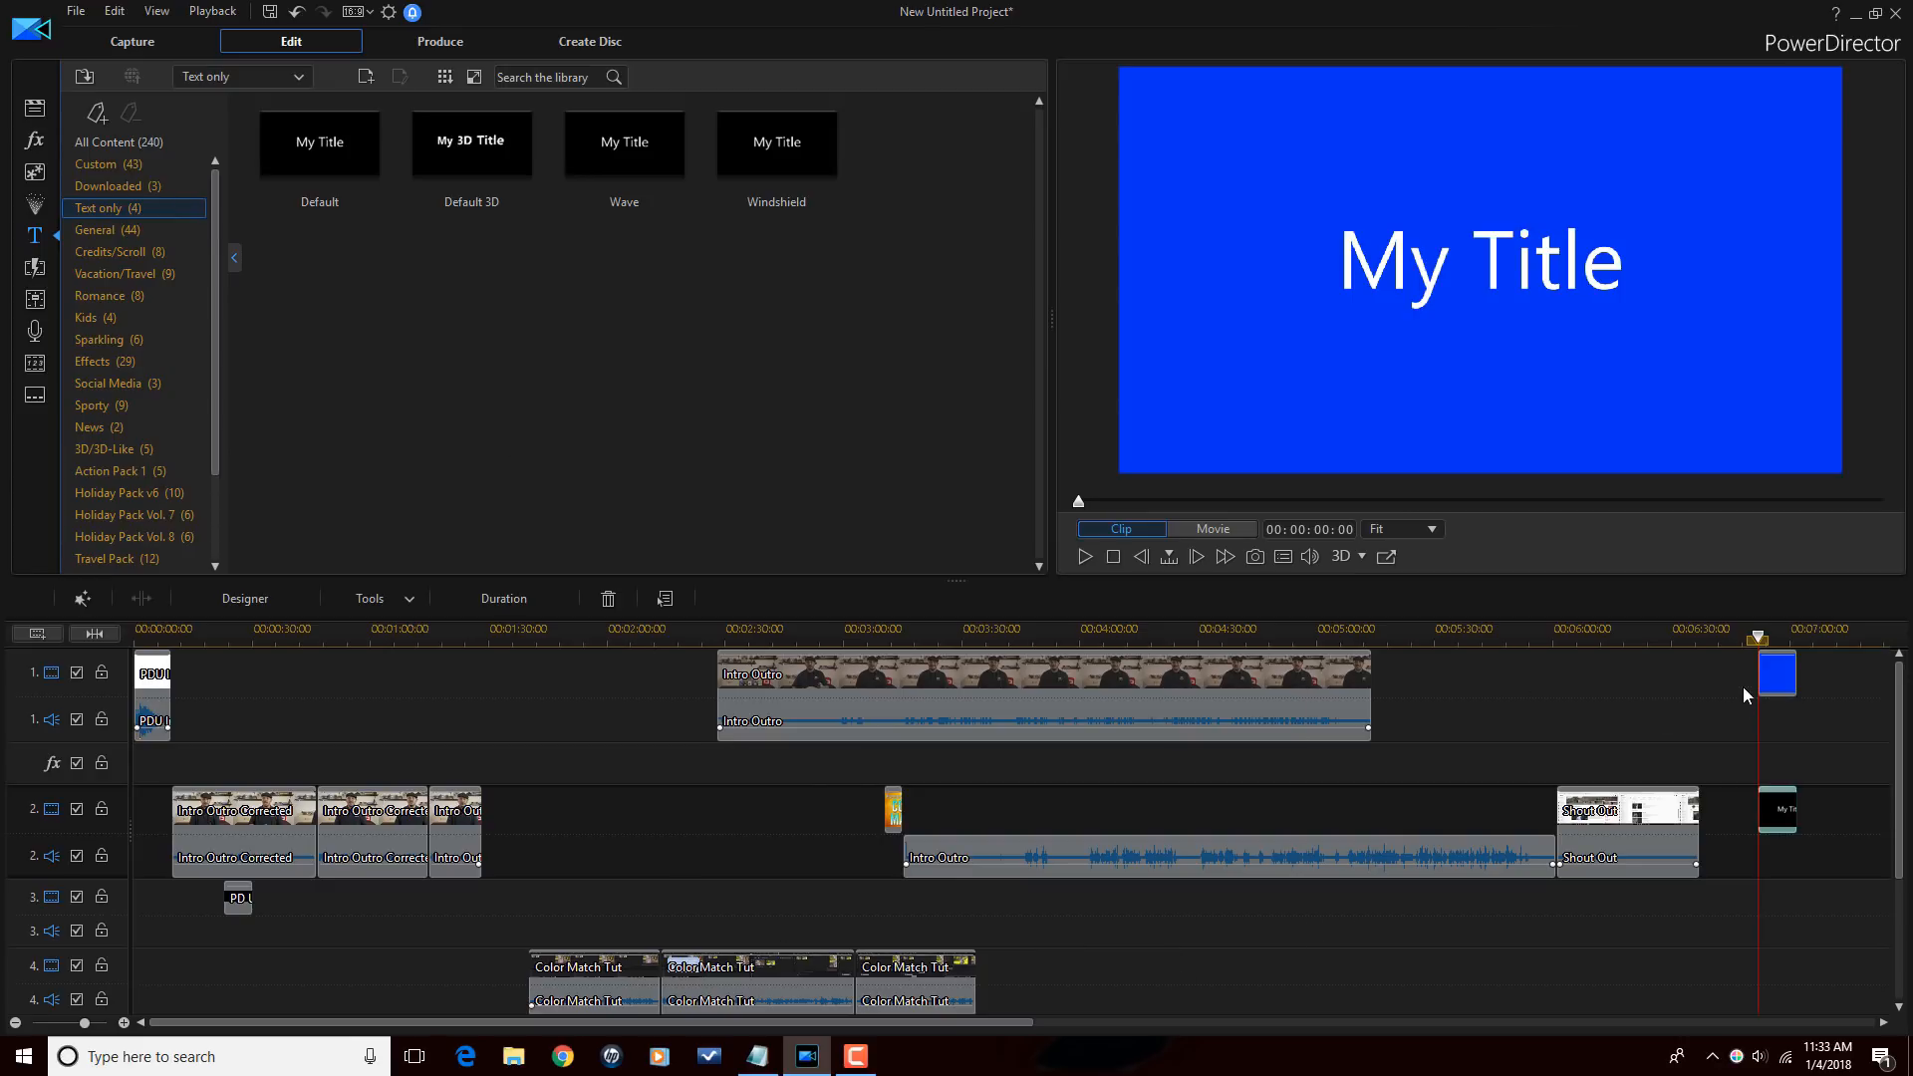
Place the Default text-only title on track 3 beneath the second Intro Outro Corrected clip.
left_click_drag(349, 145, 430, 907)
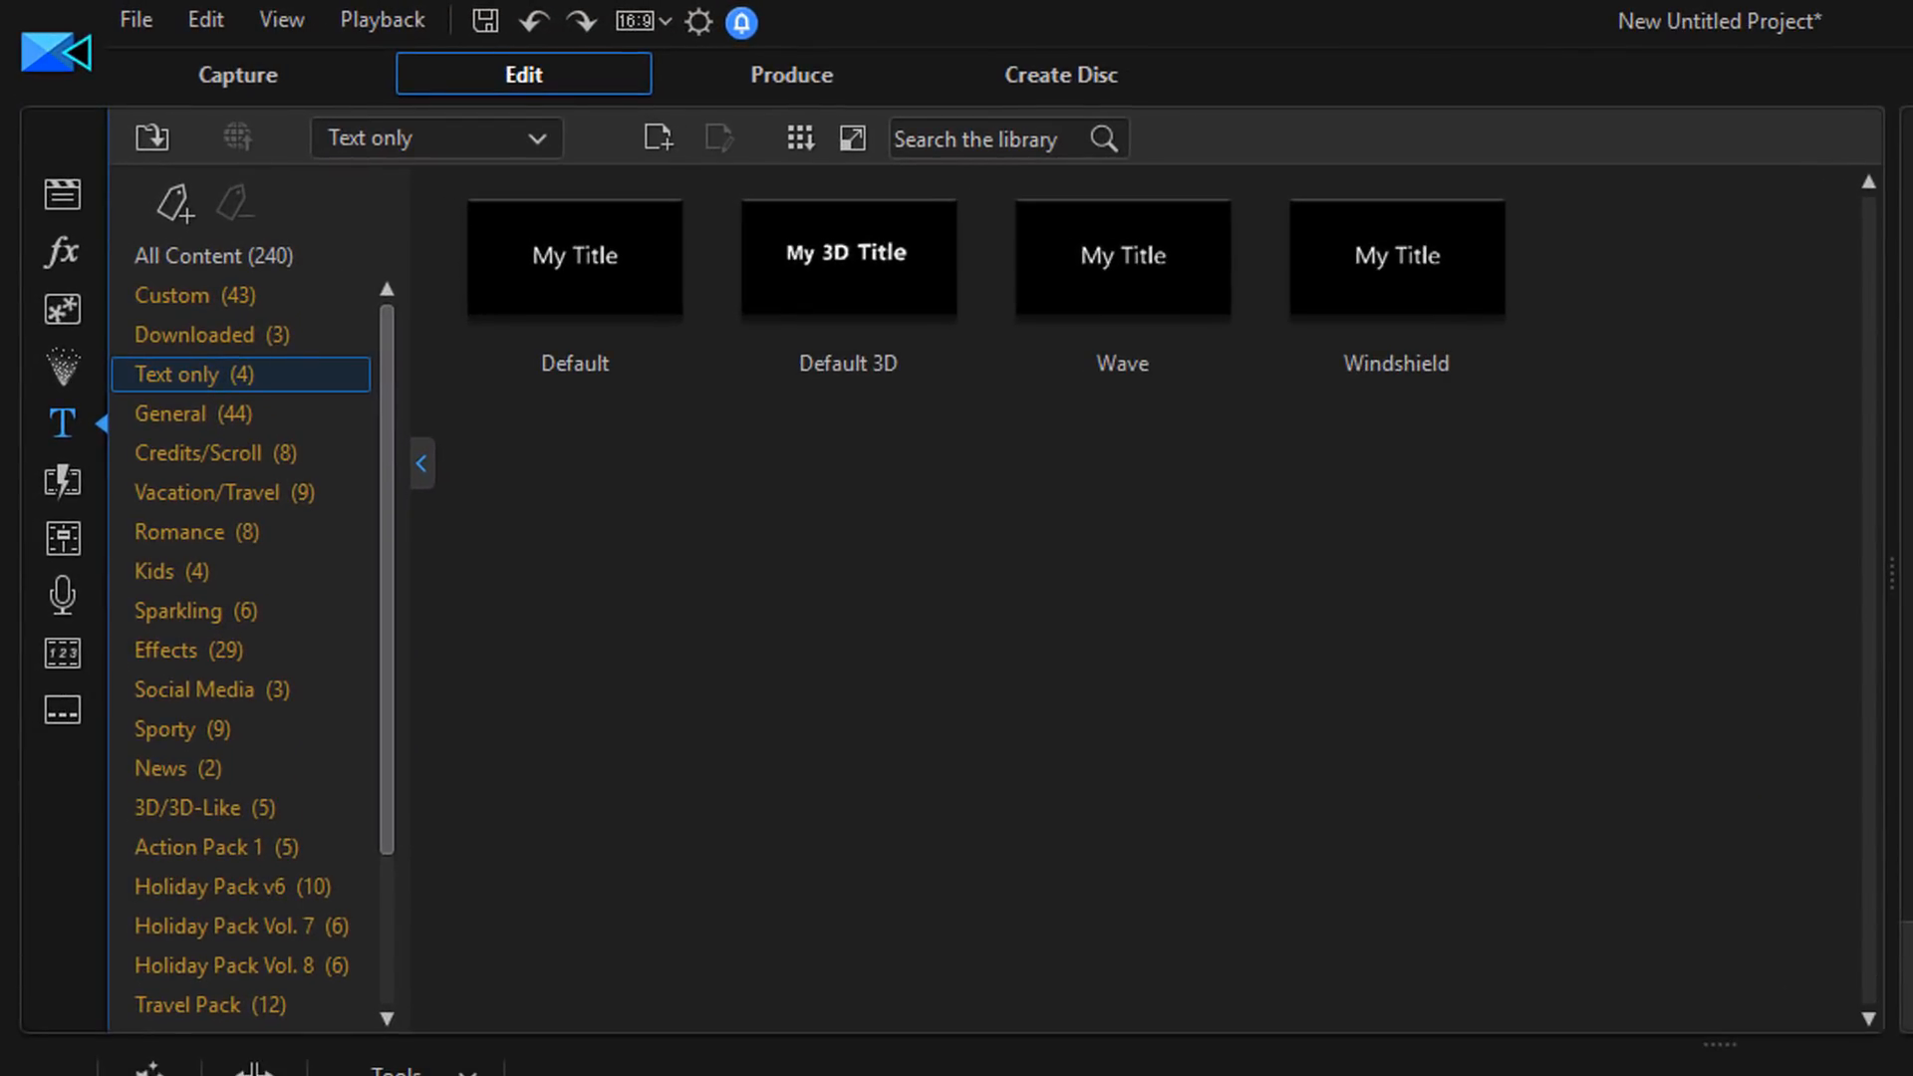
Add a Fade transition from the General category across the cut between the second and third Intro Outro Corrected clips, starting at 00:01:14:08.
left_click(63, 482)
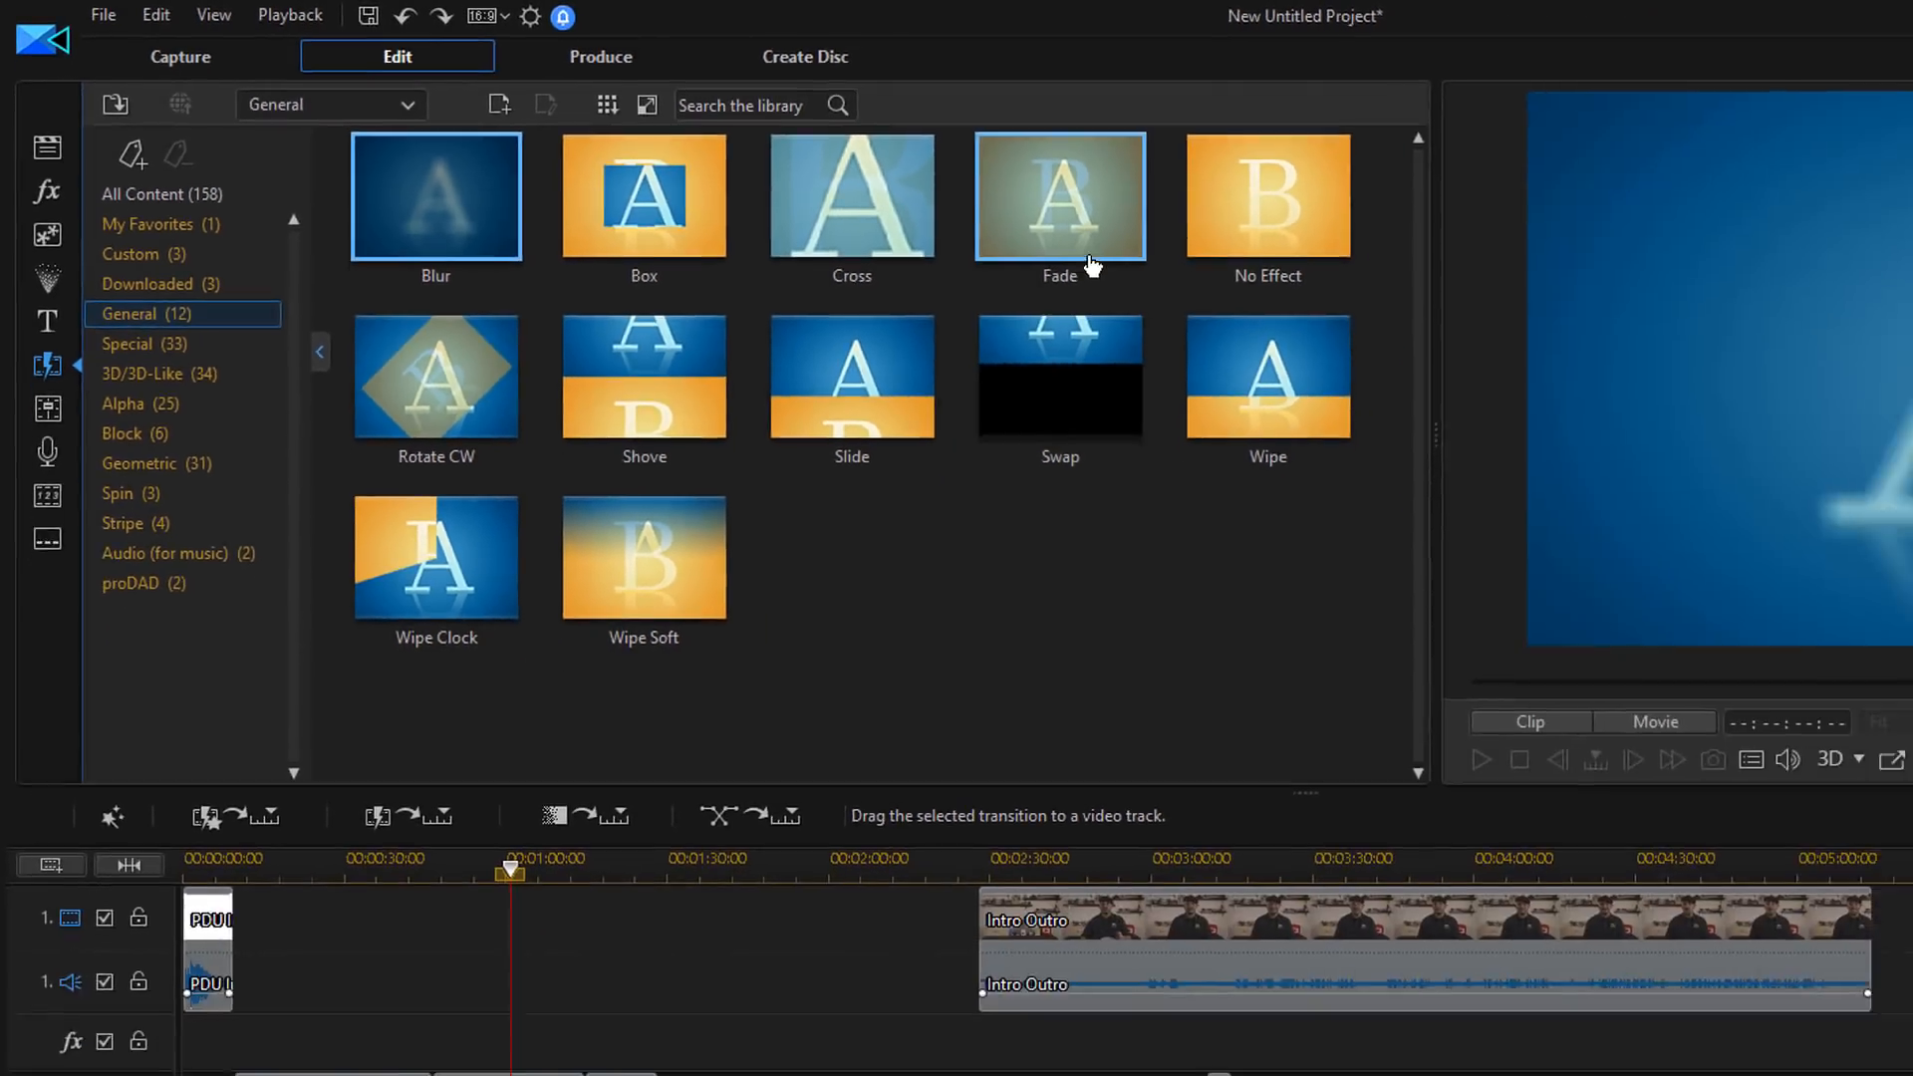
left_click(1394, 299)
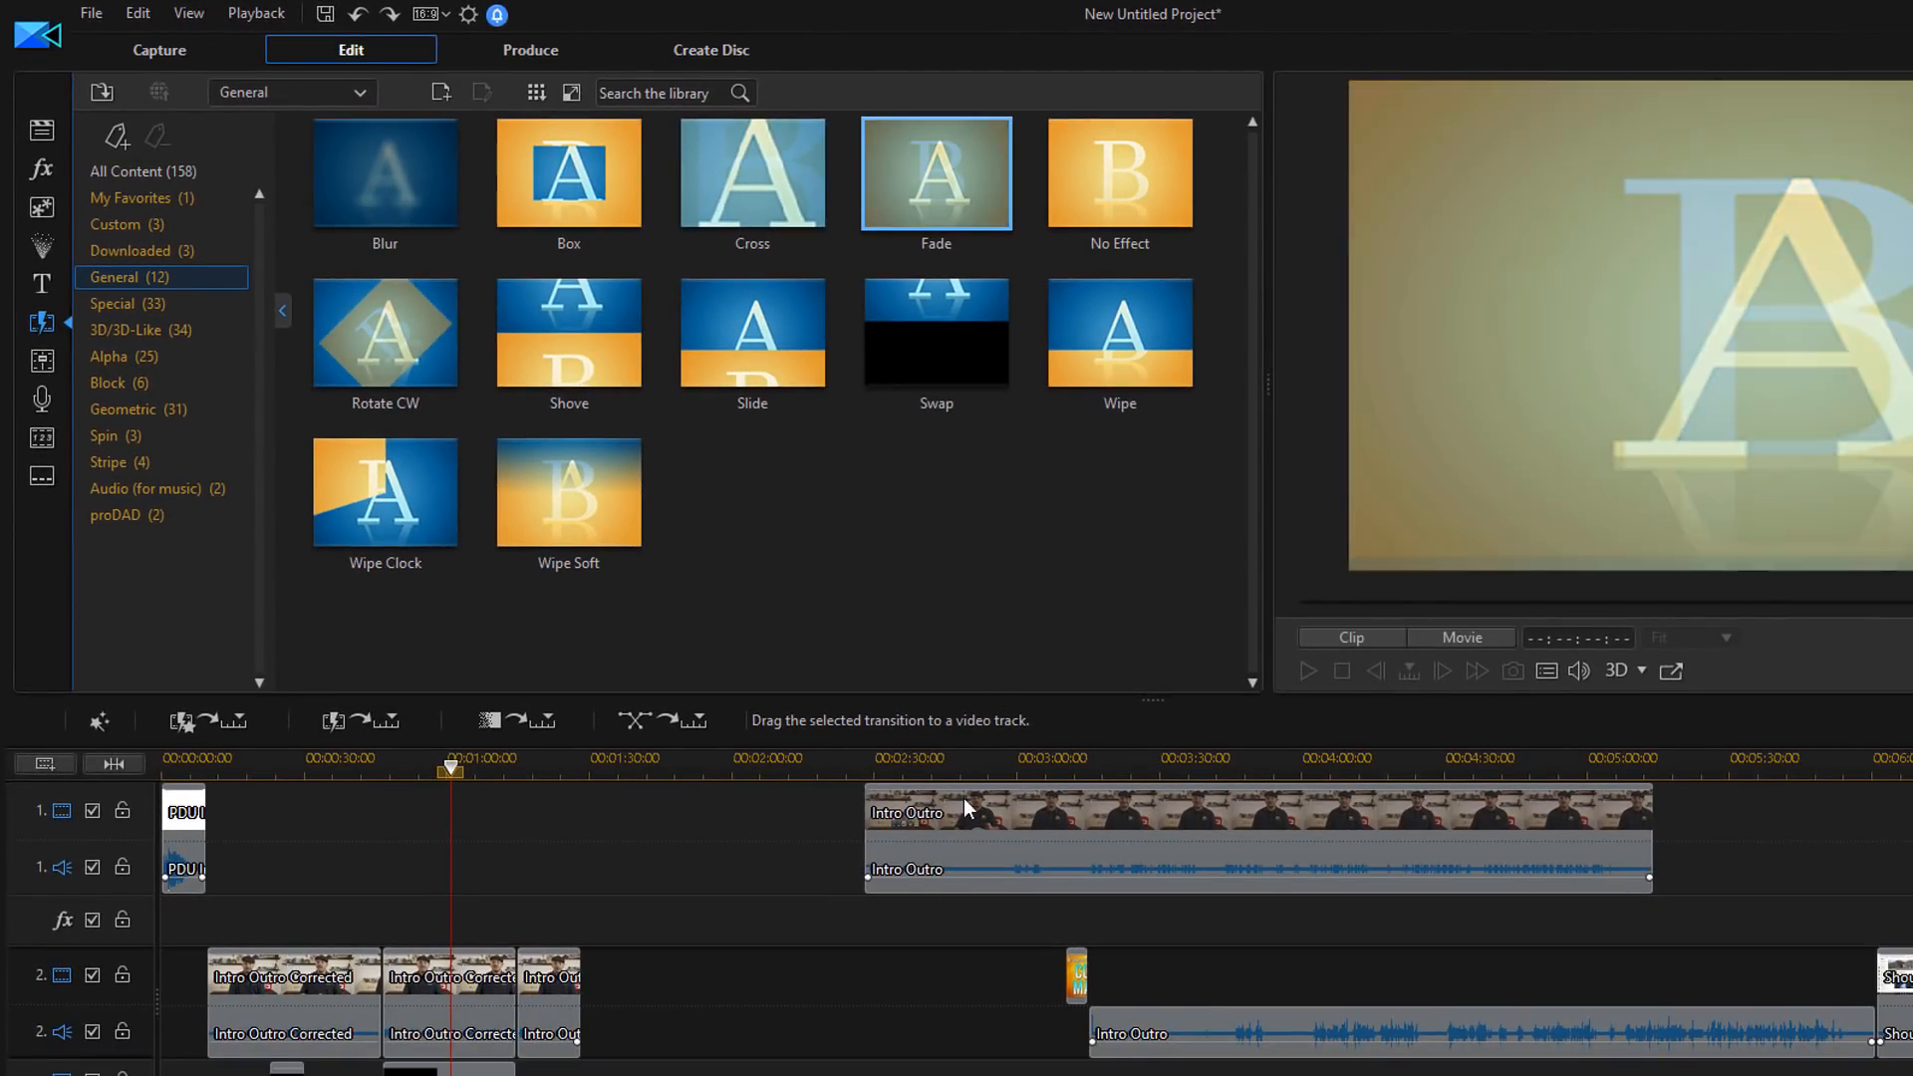
left_click_drag(975, 759, 1233, 772)
left_click_drag(983, 772, 1693, 772)
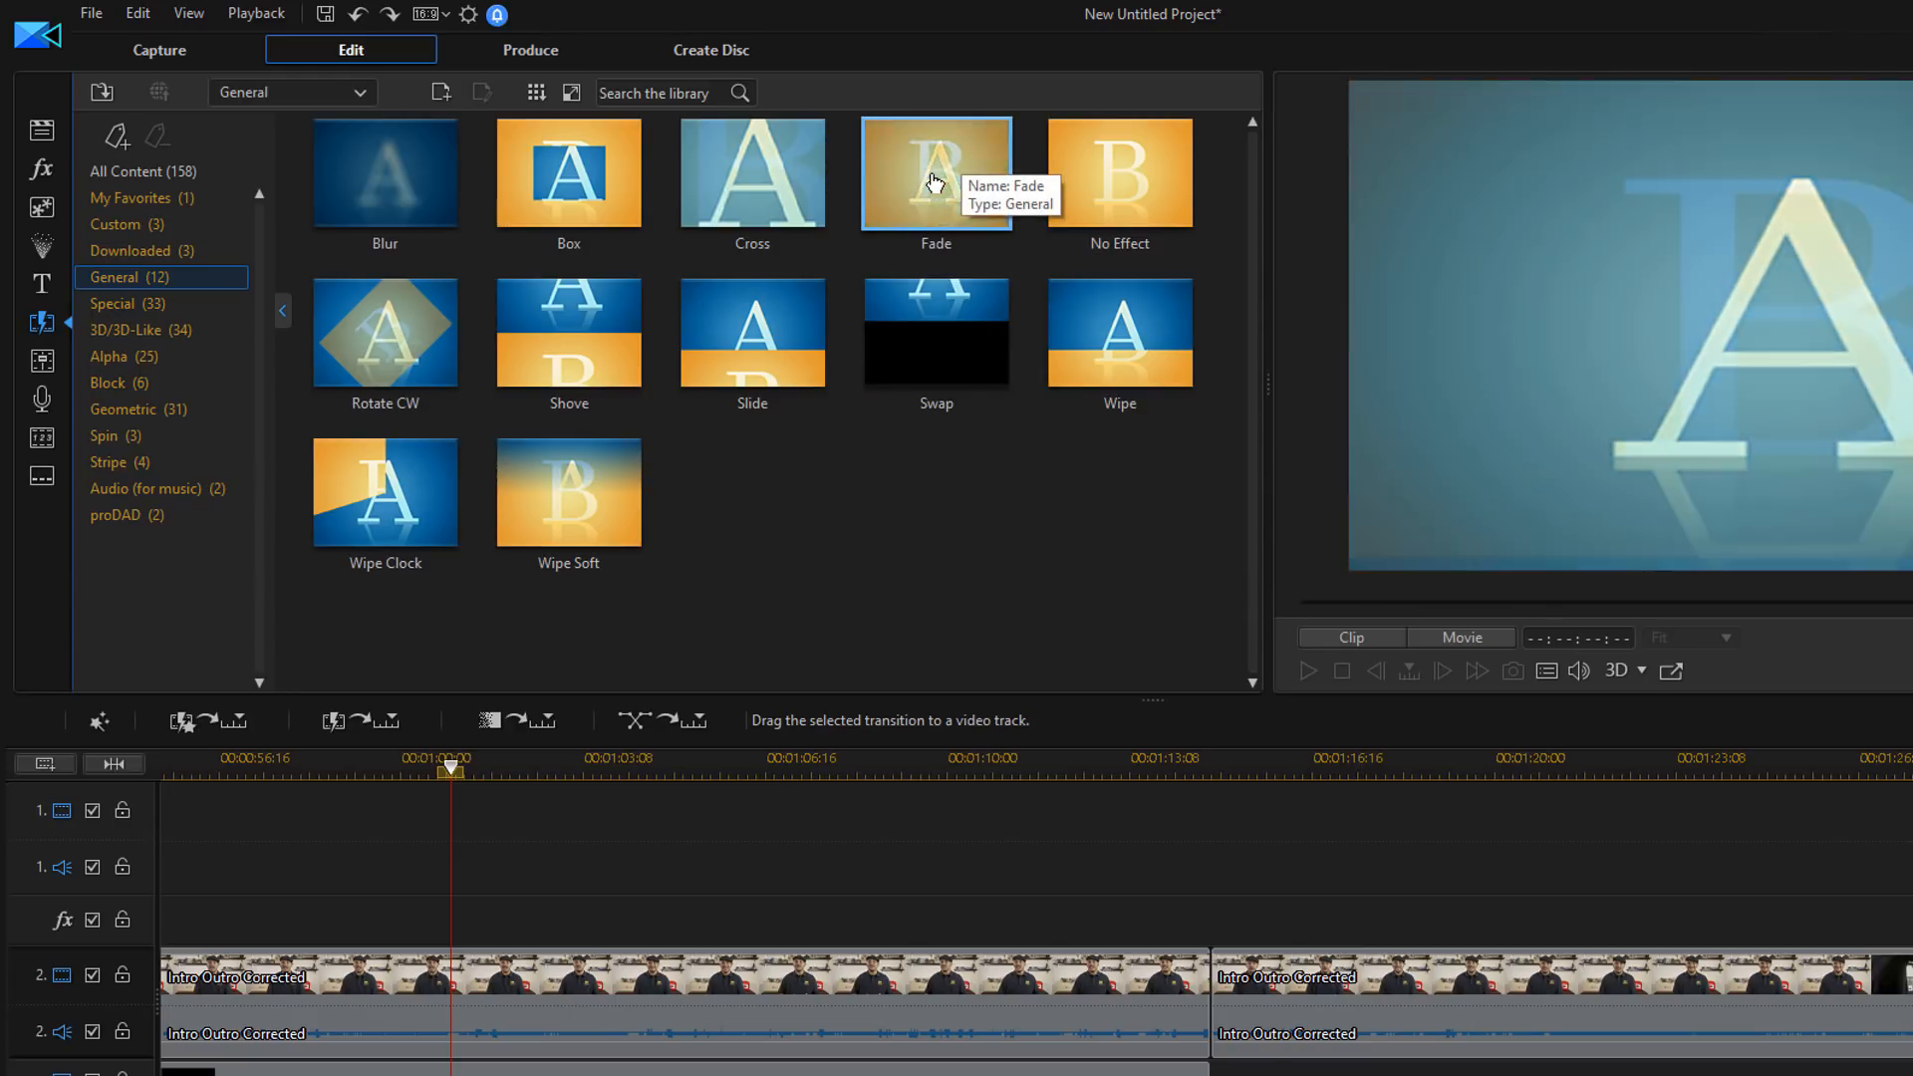
left_click_drag(933, 183, 1196, 986)
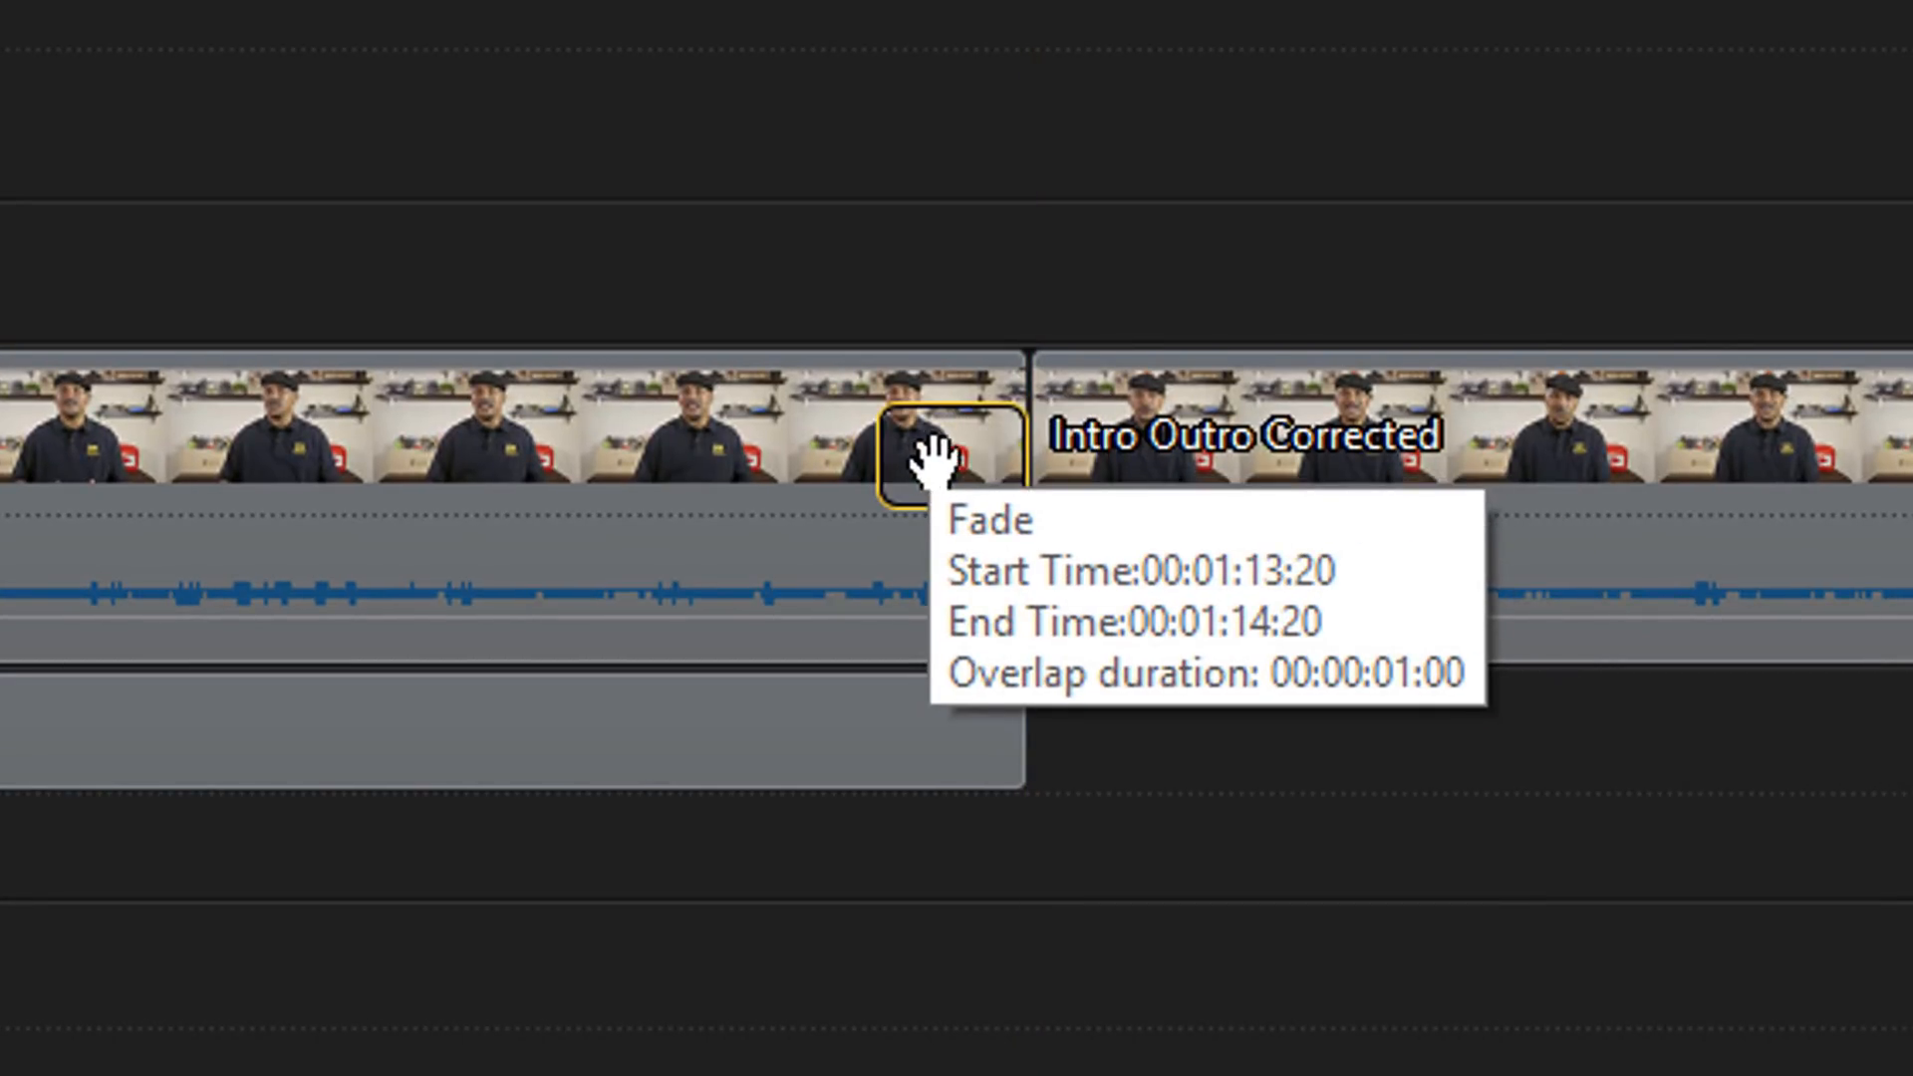
left_click_drag(922, 445, 1058, 478)
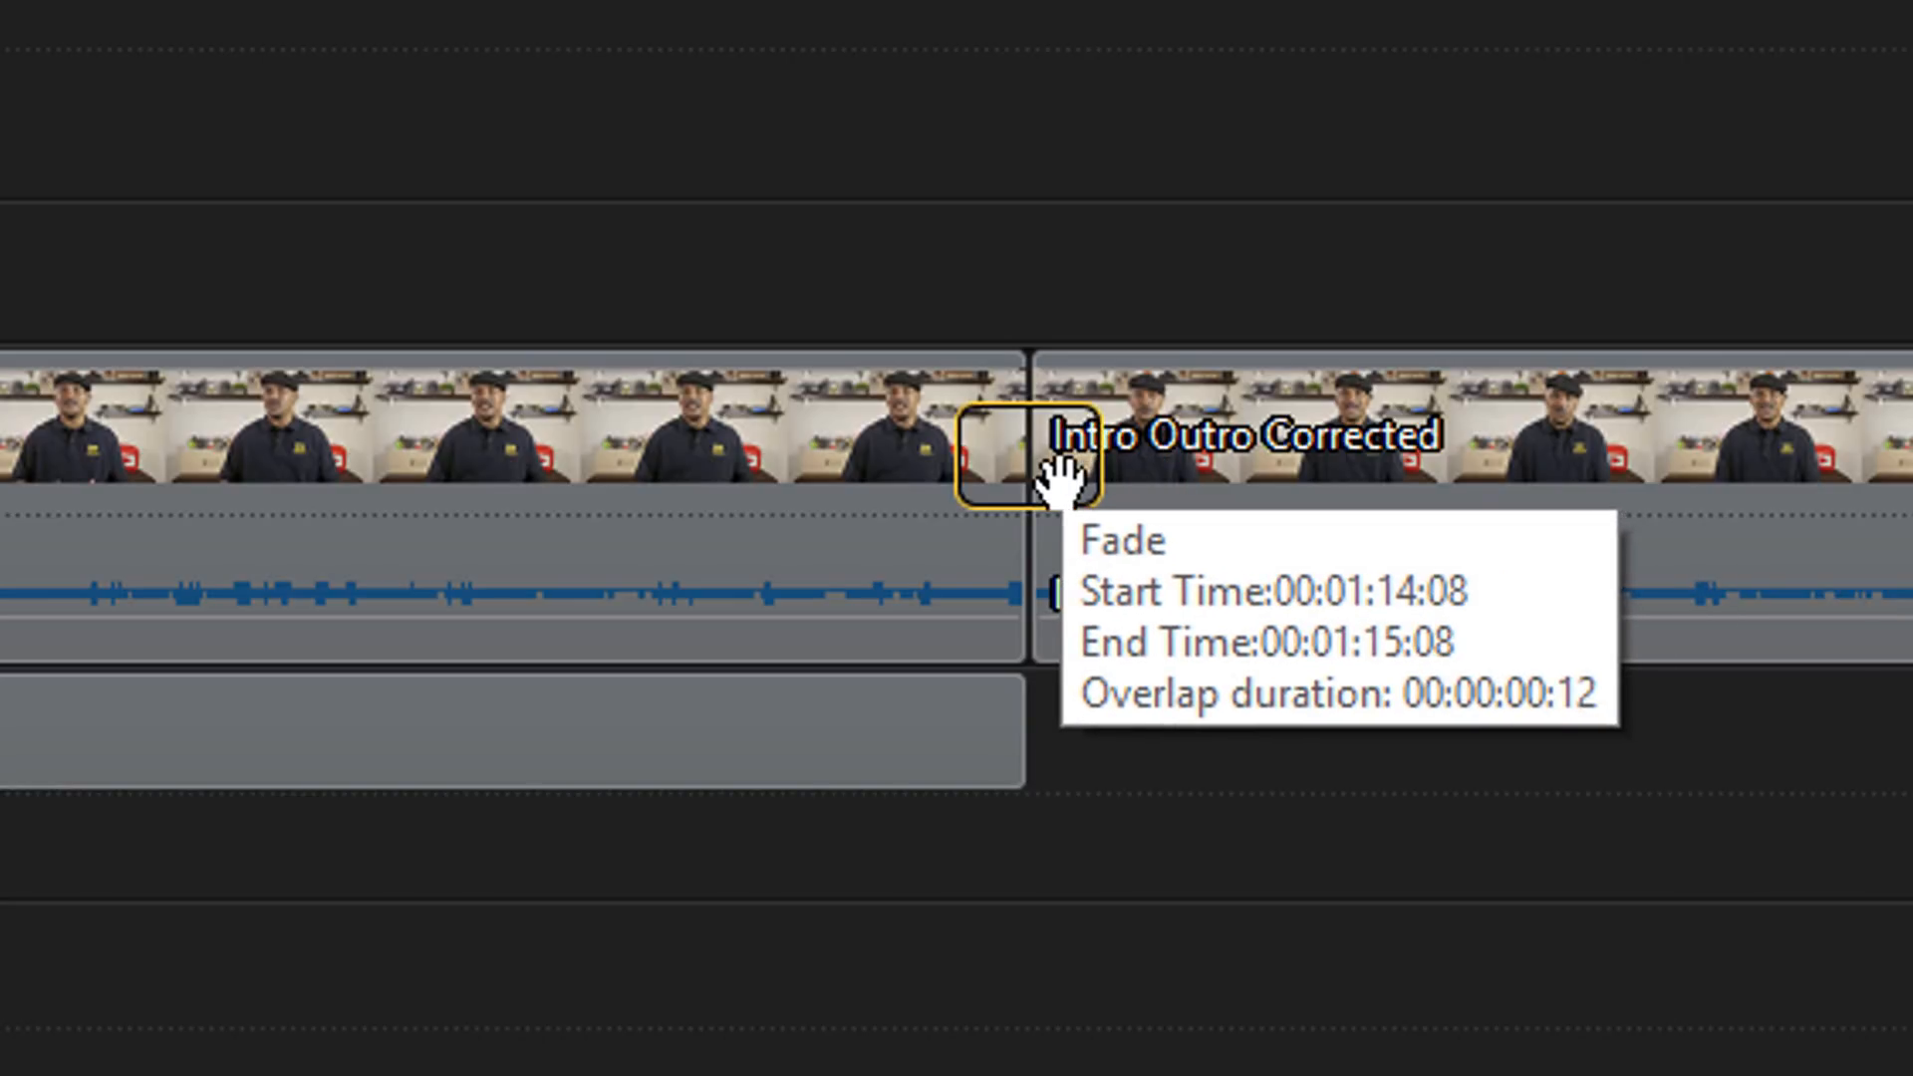
left_click_drag(1058, 478, 1058, 479)
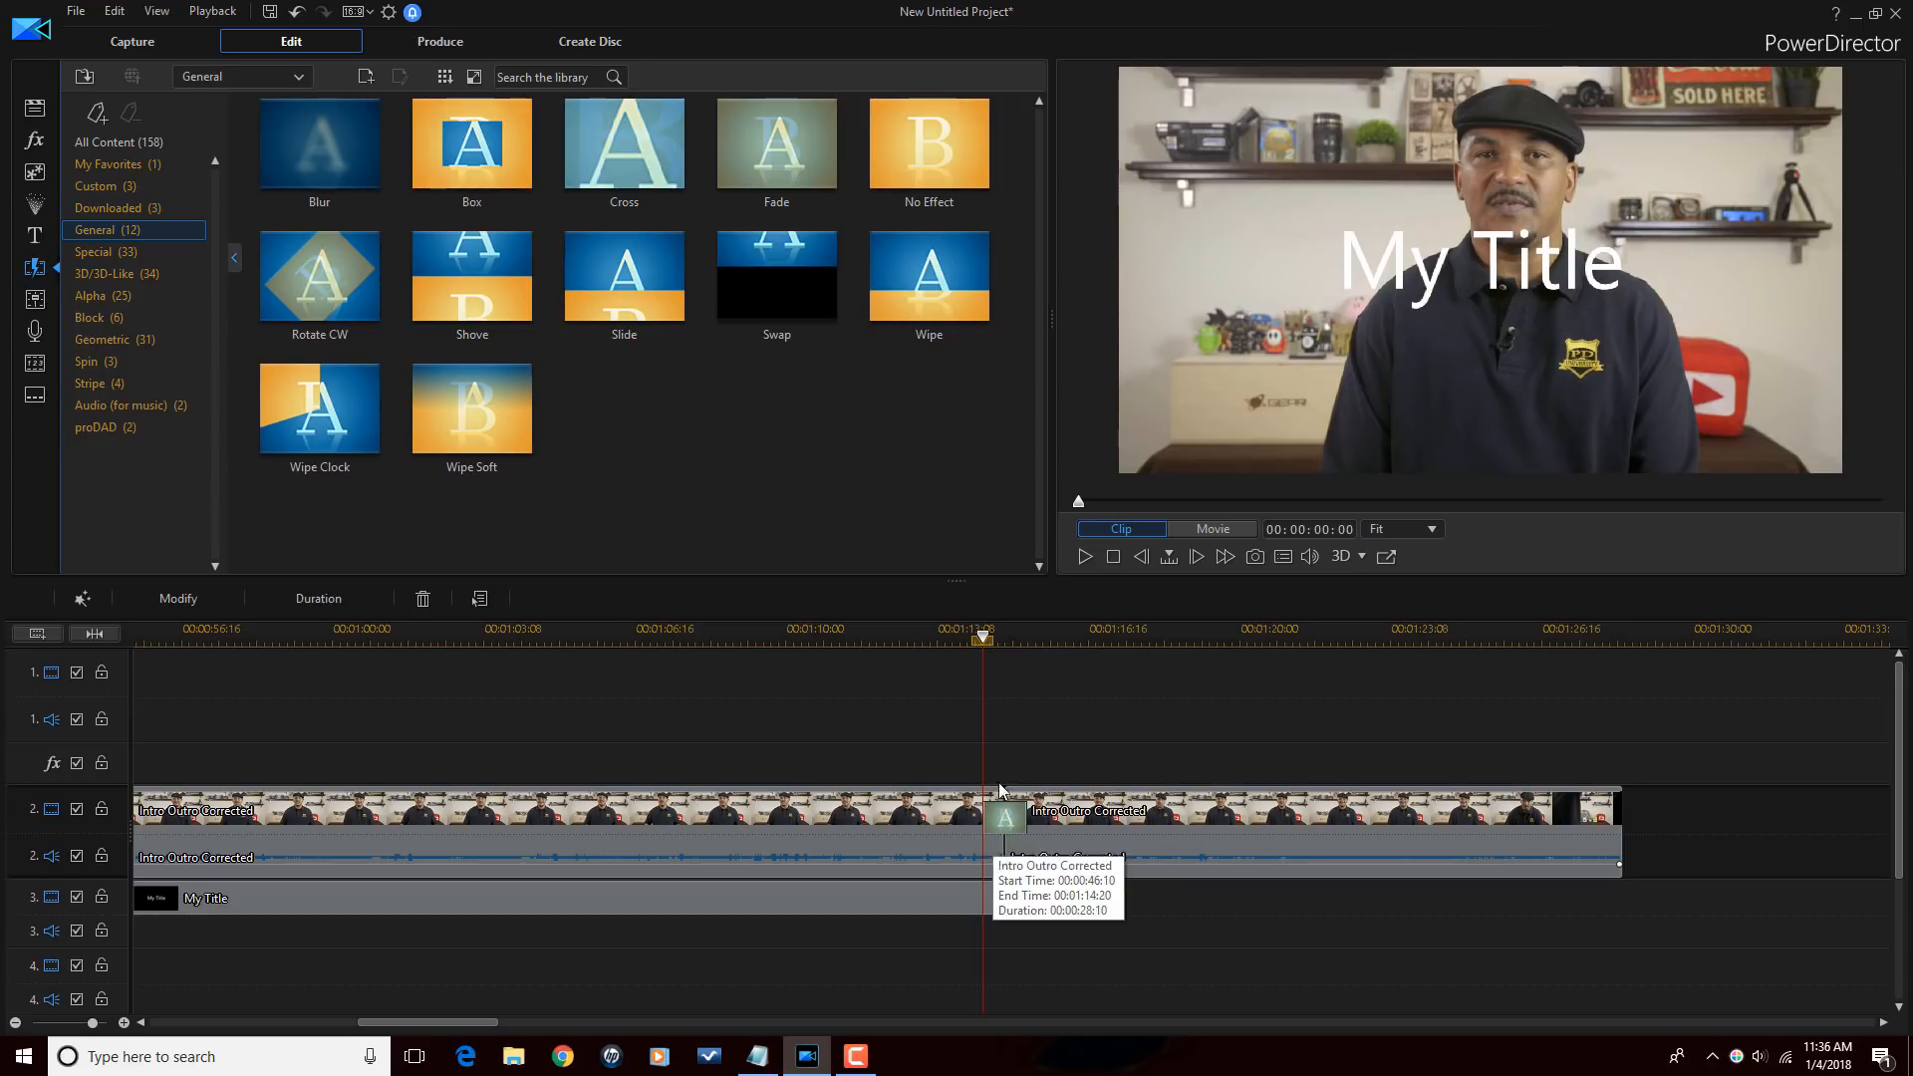
Play the movie from 00:01:14:08 across the Fade transition and pause at 00:01:16:05.
left_click(1082, 558)
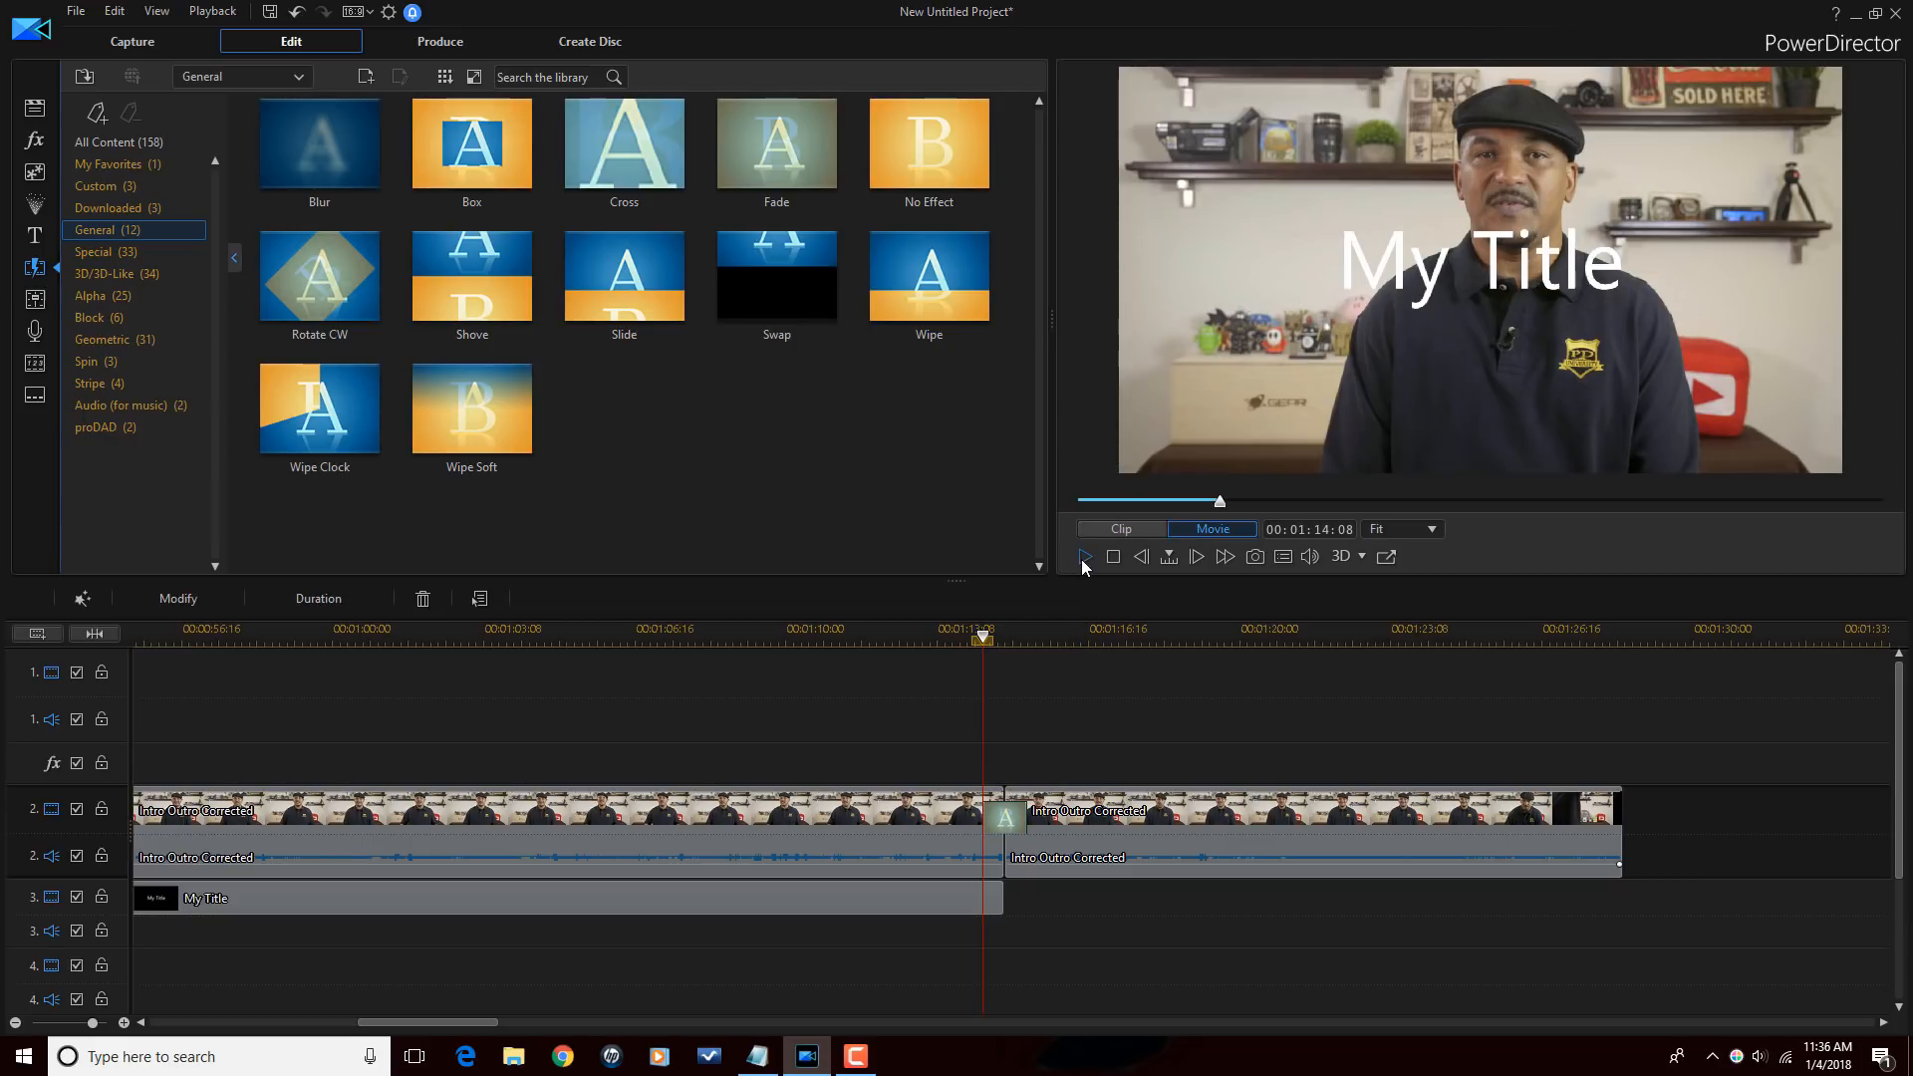
left_click(1084, 557)
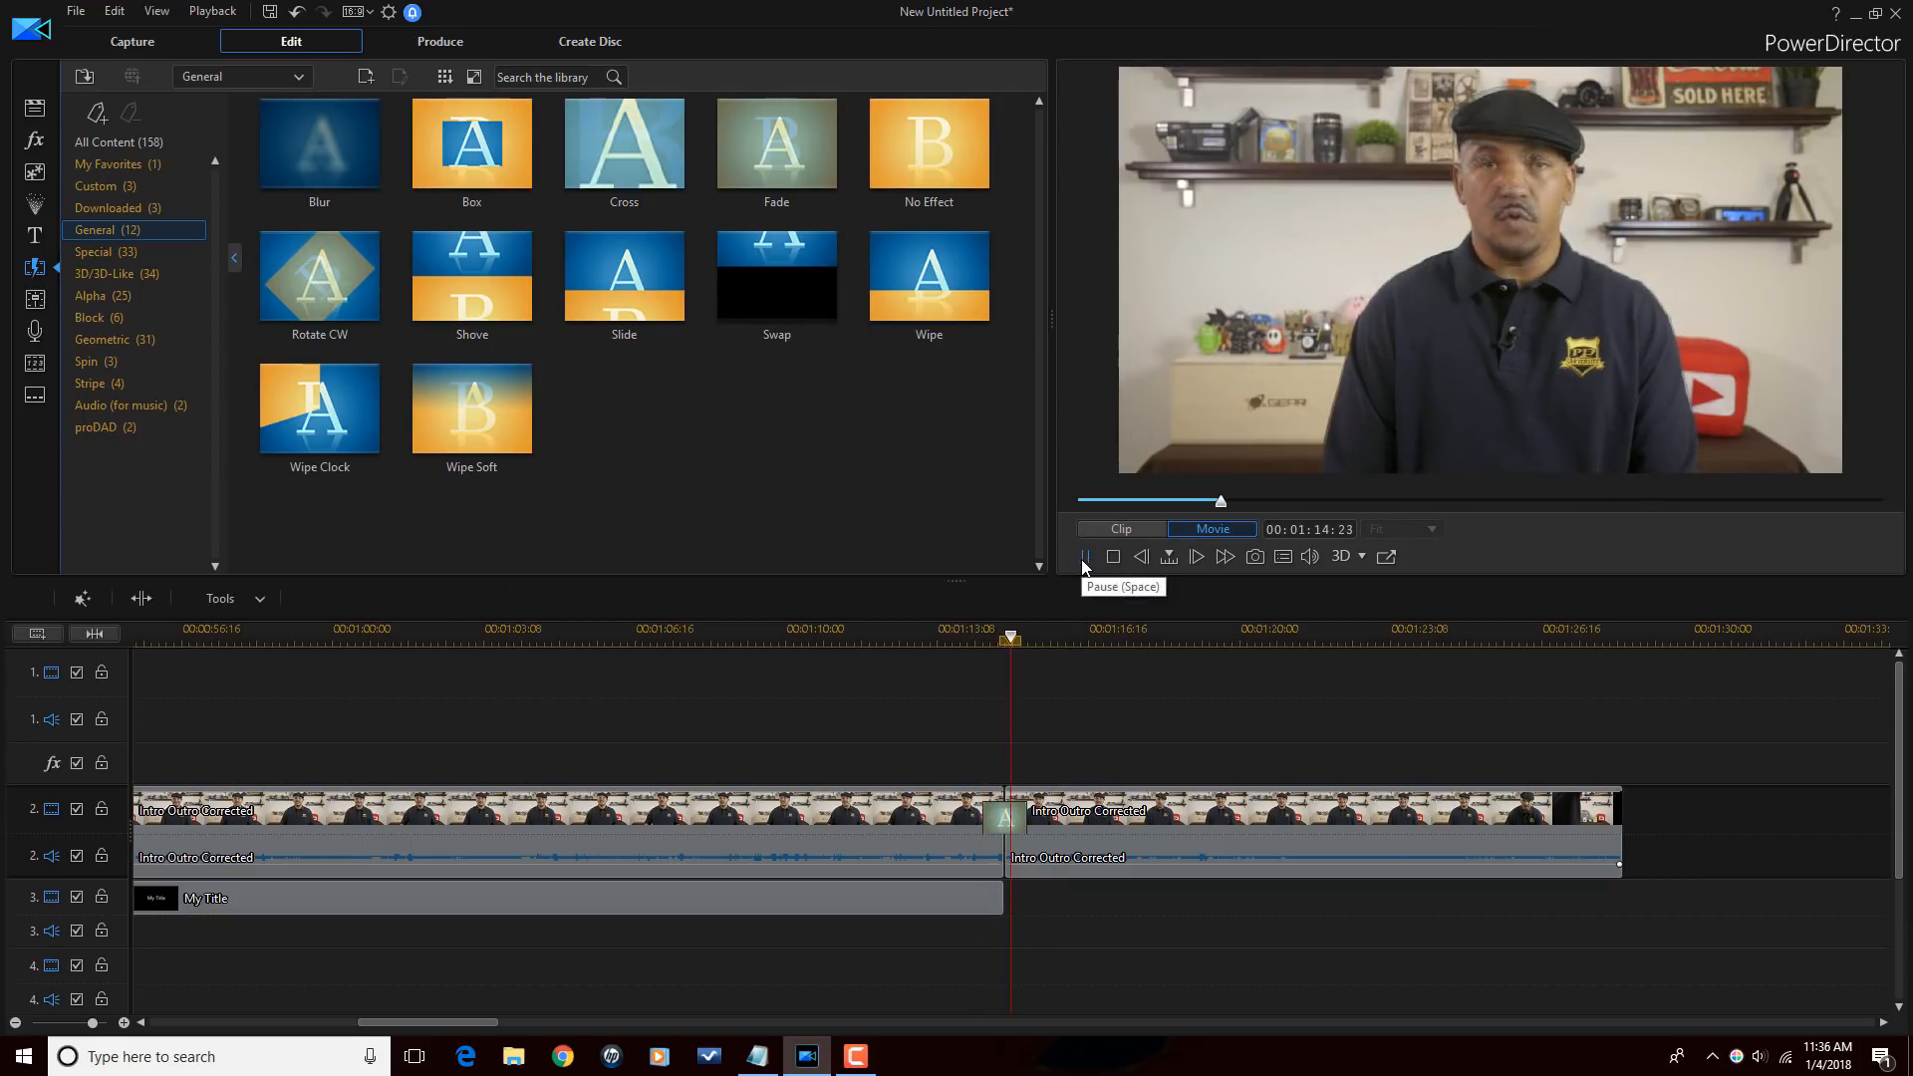
left_click(1084, 559)
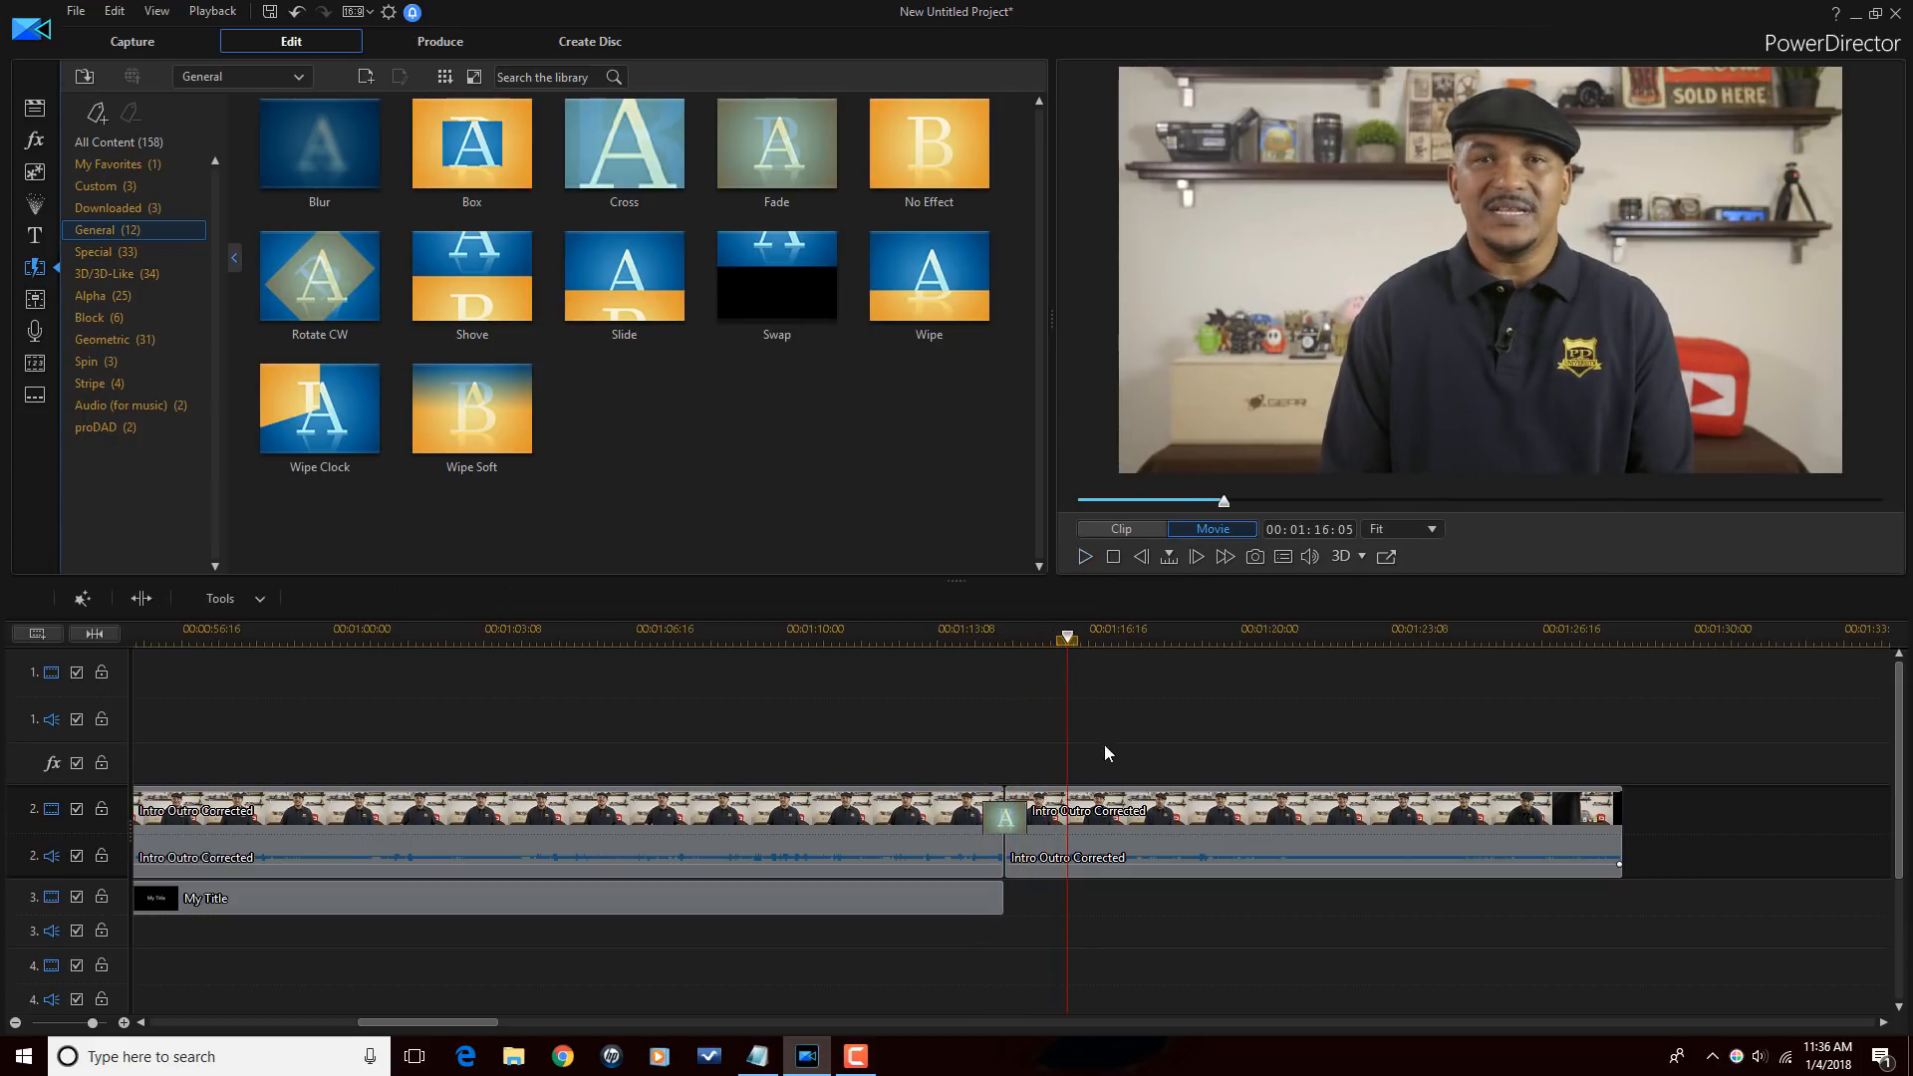
Zoom the timeline out to fit the entire movie and move the playhead to 00:01:22:14.
left_click(1004, 835)
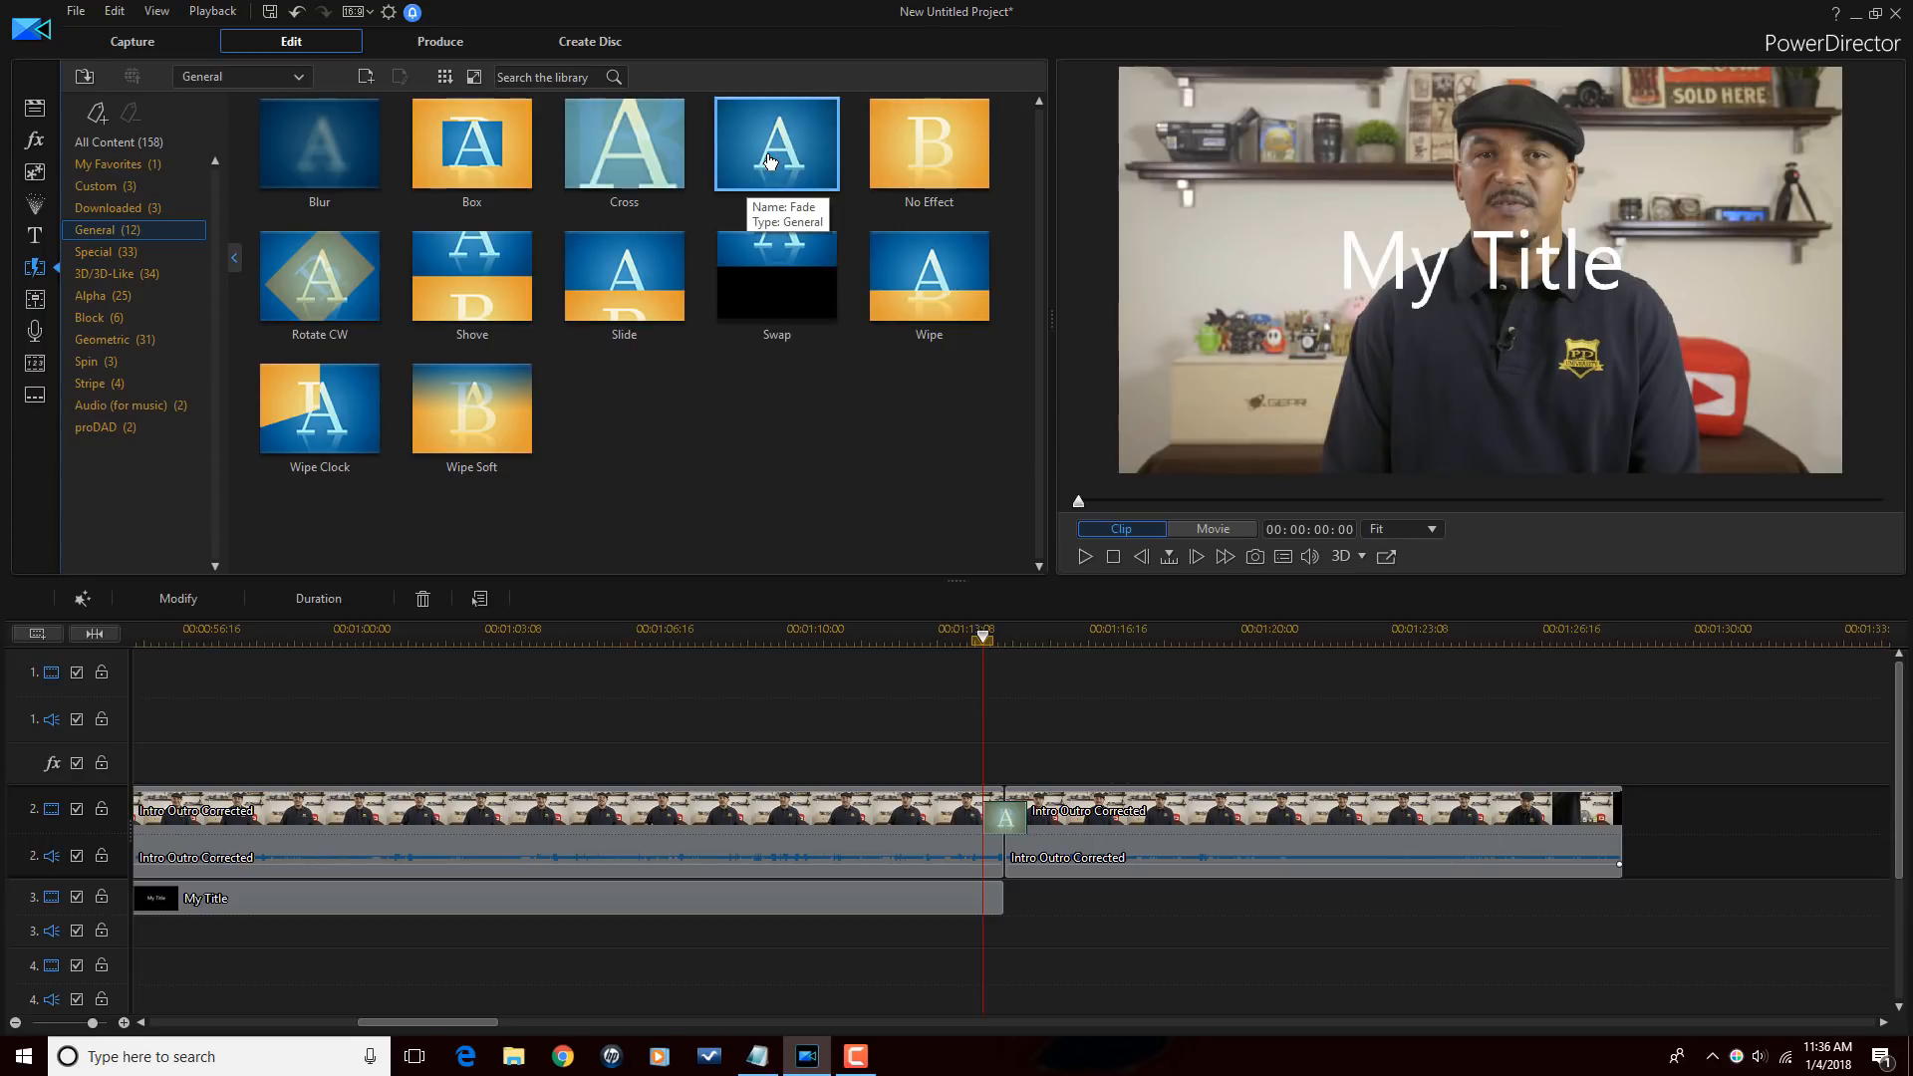
left_click_drag(1153, 645, 475, 649)
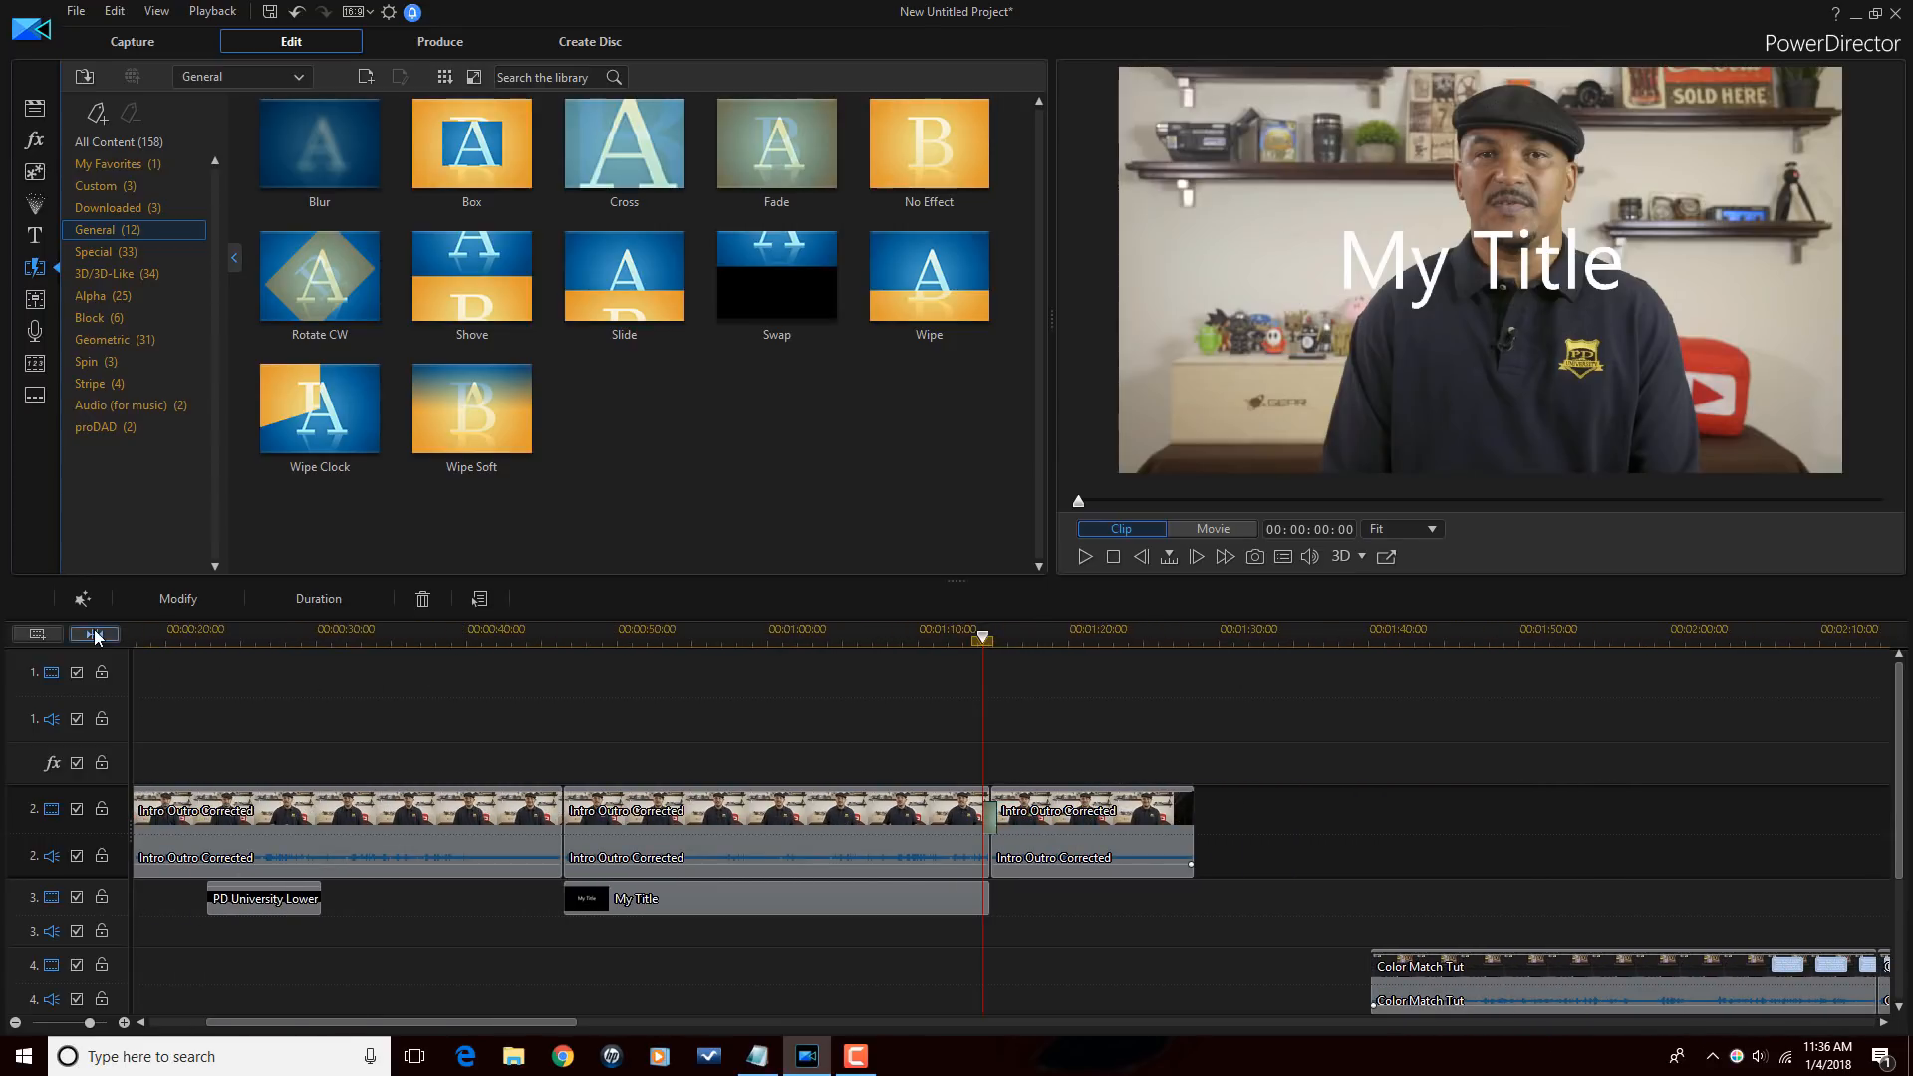
left_click(94, 634)
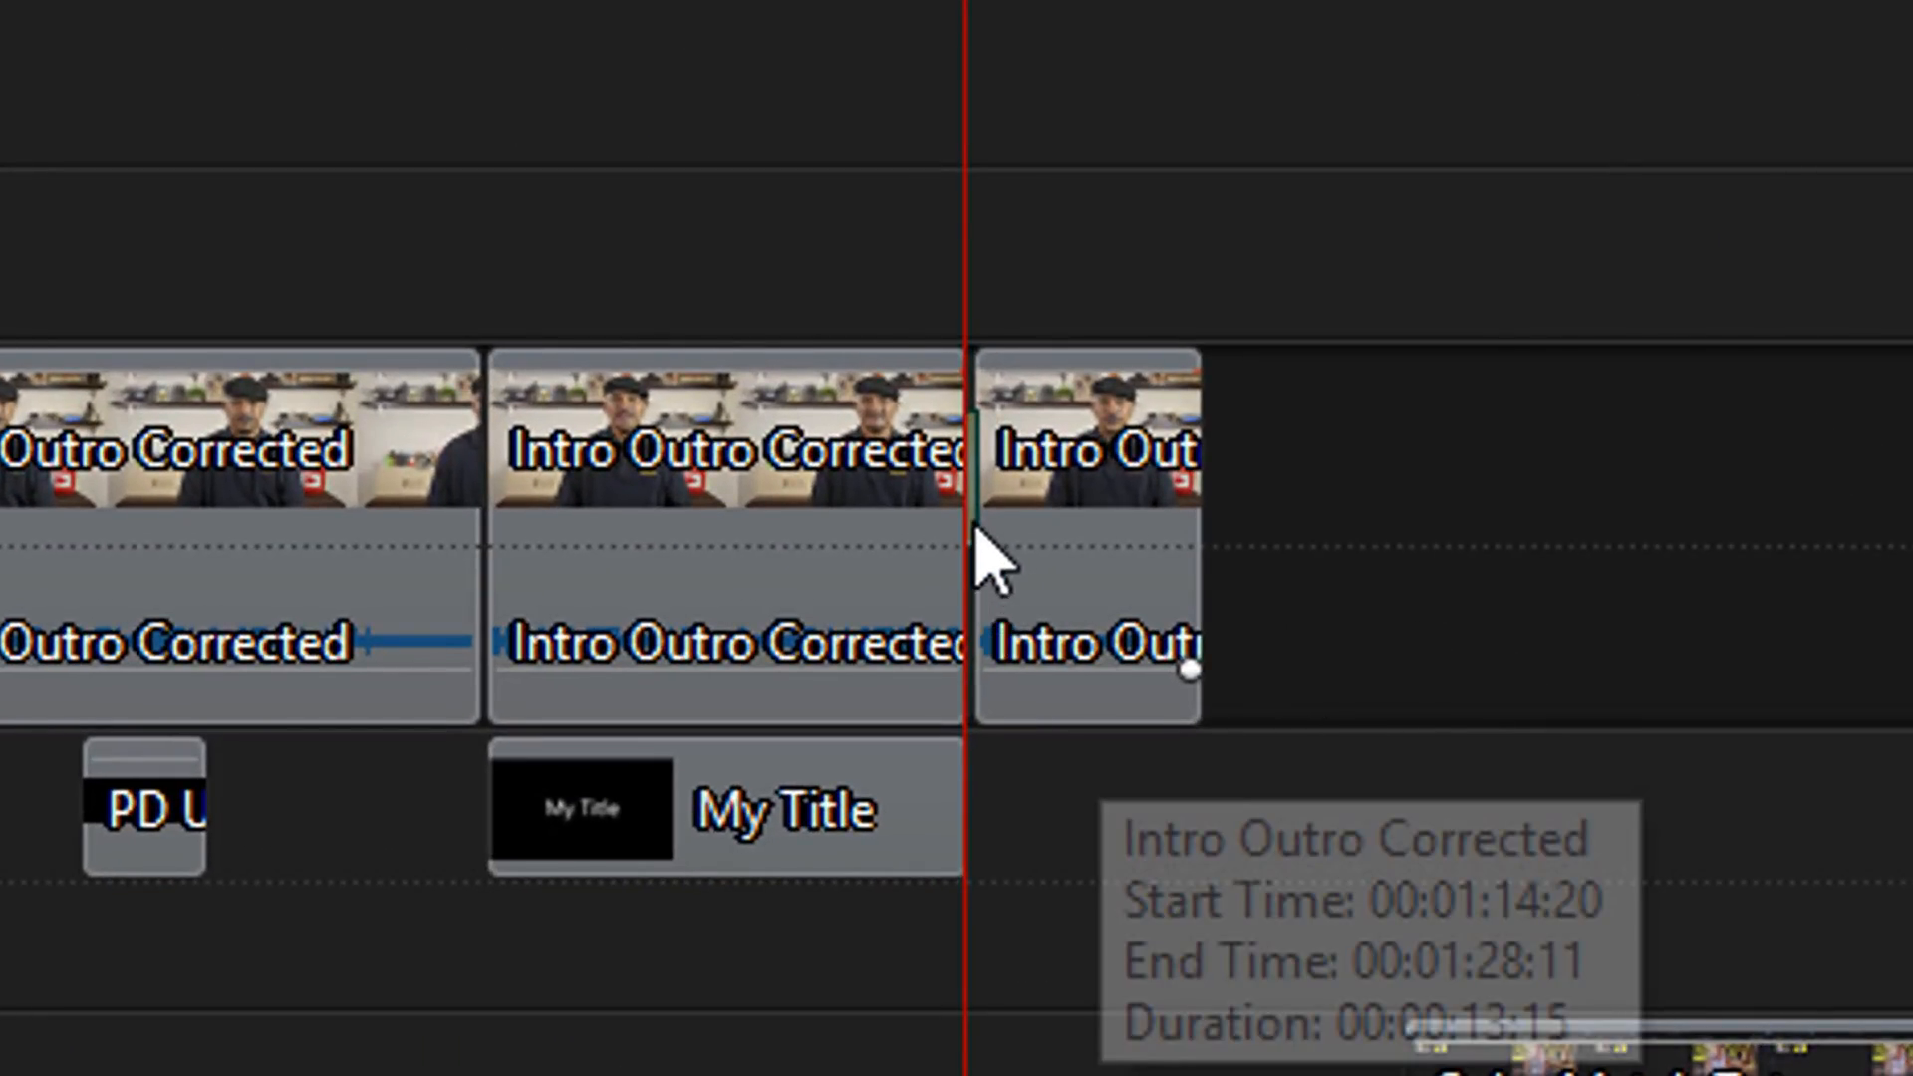
left_click(1232, 2)
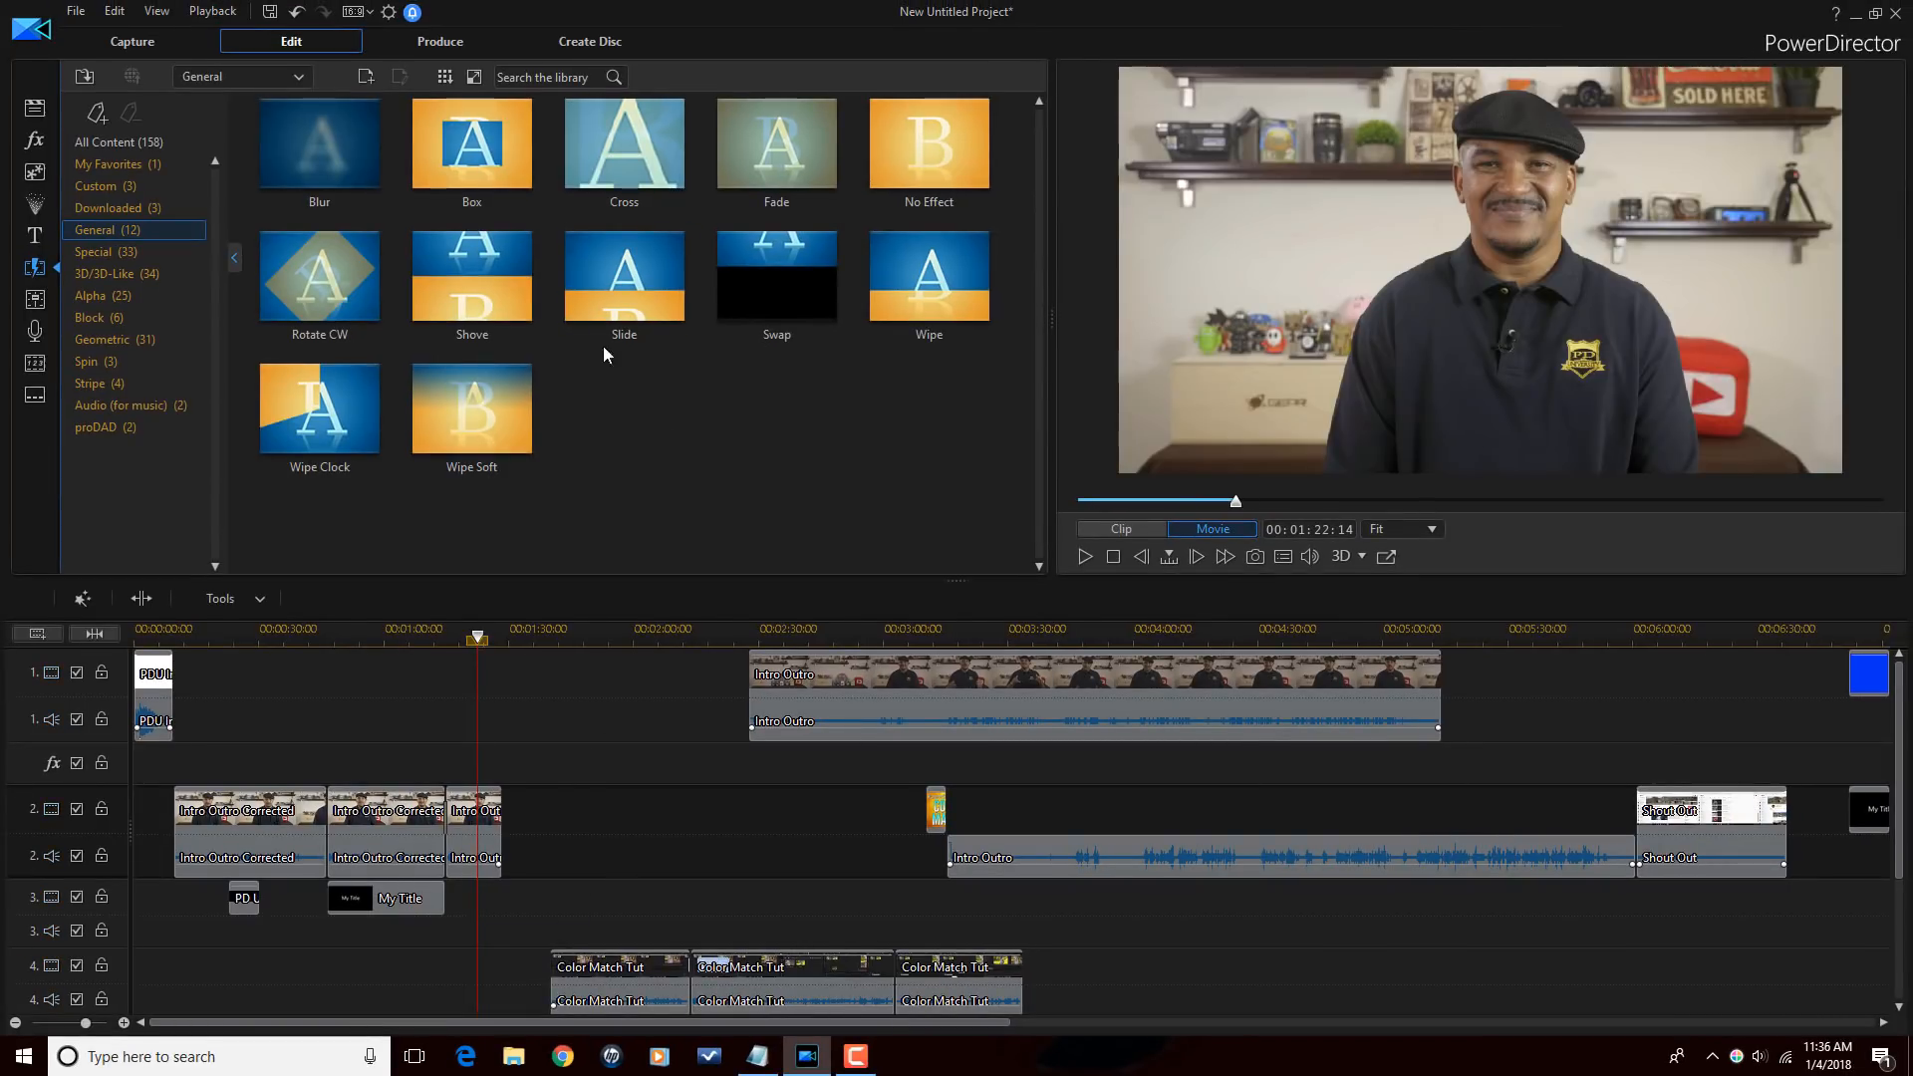
Examine the transition library's options for applying favorite, random or fading transitions to all videos, and close them without applying any.
left_click(445, 78)
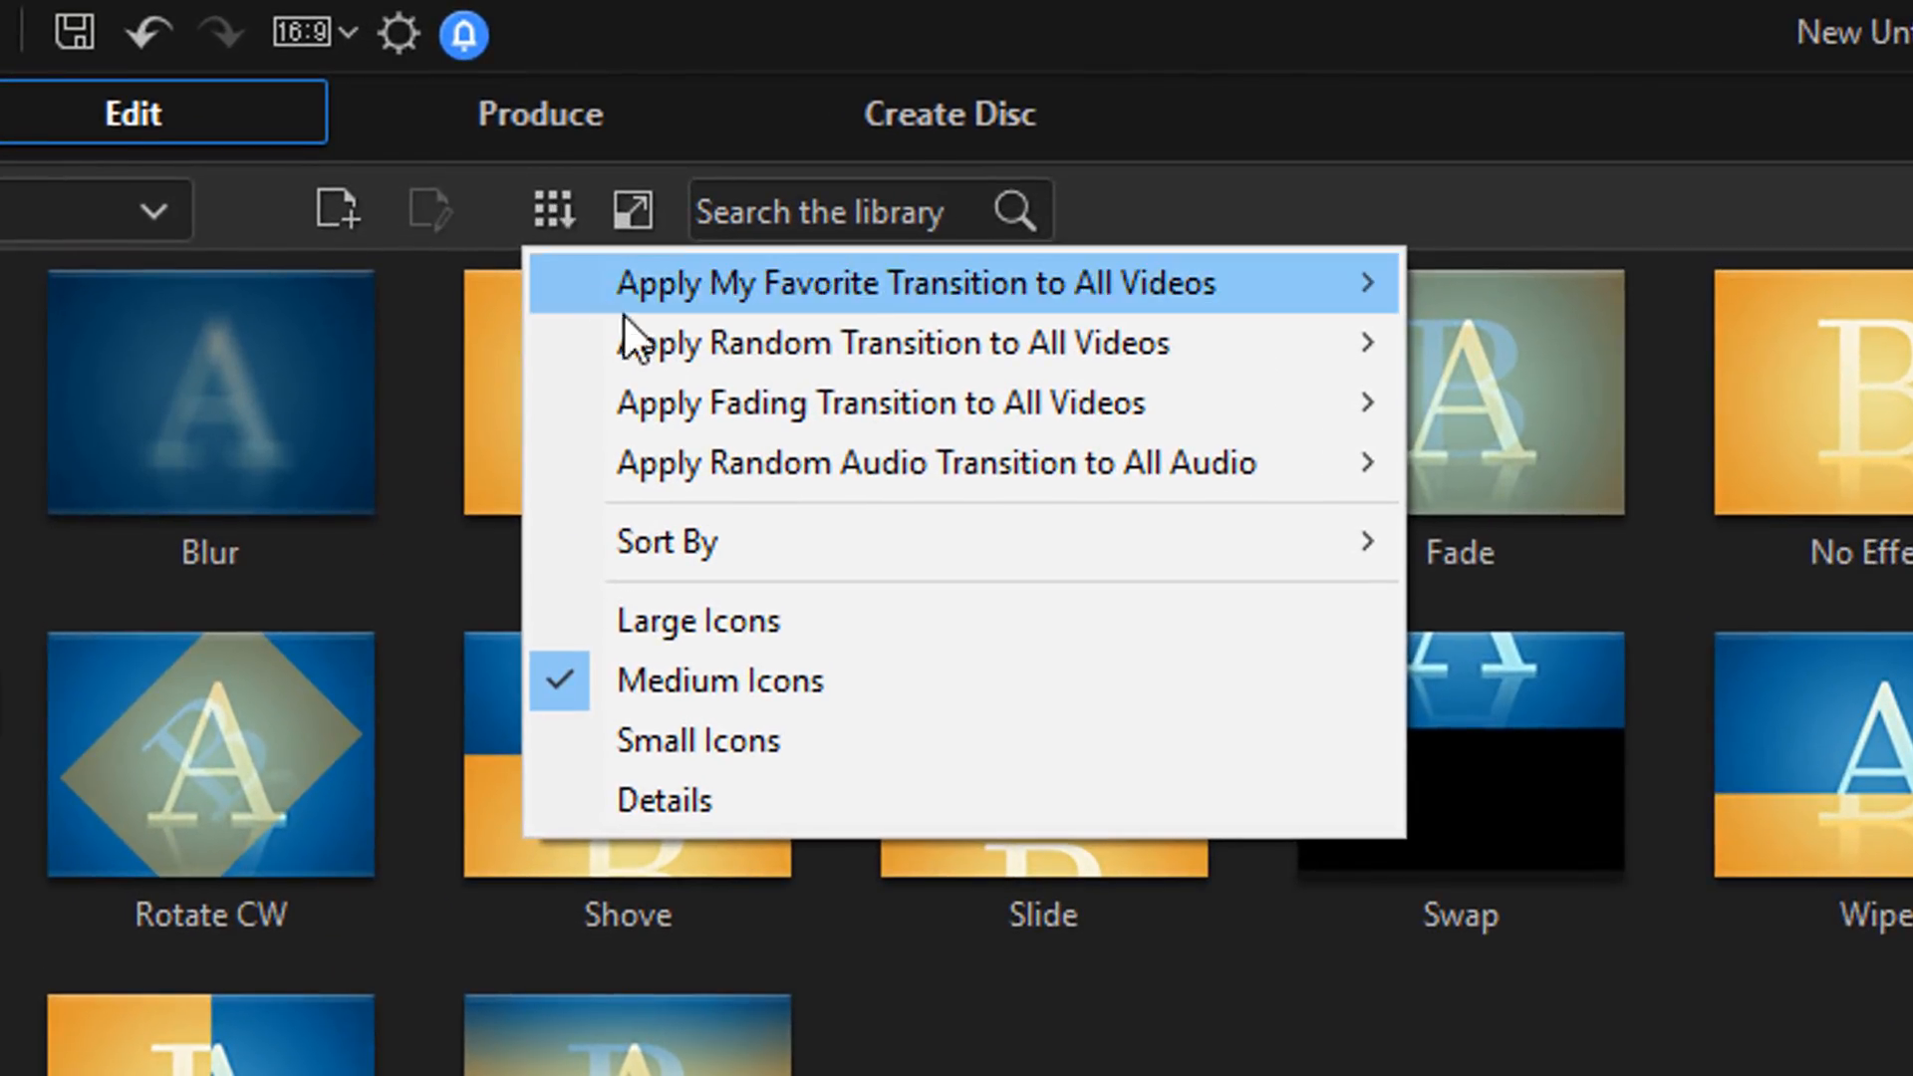
mouse_move(1090, 269)
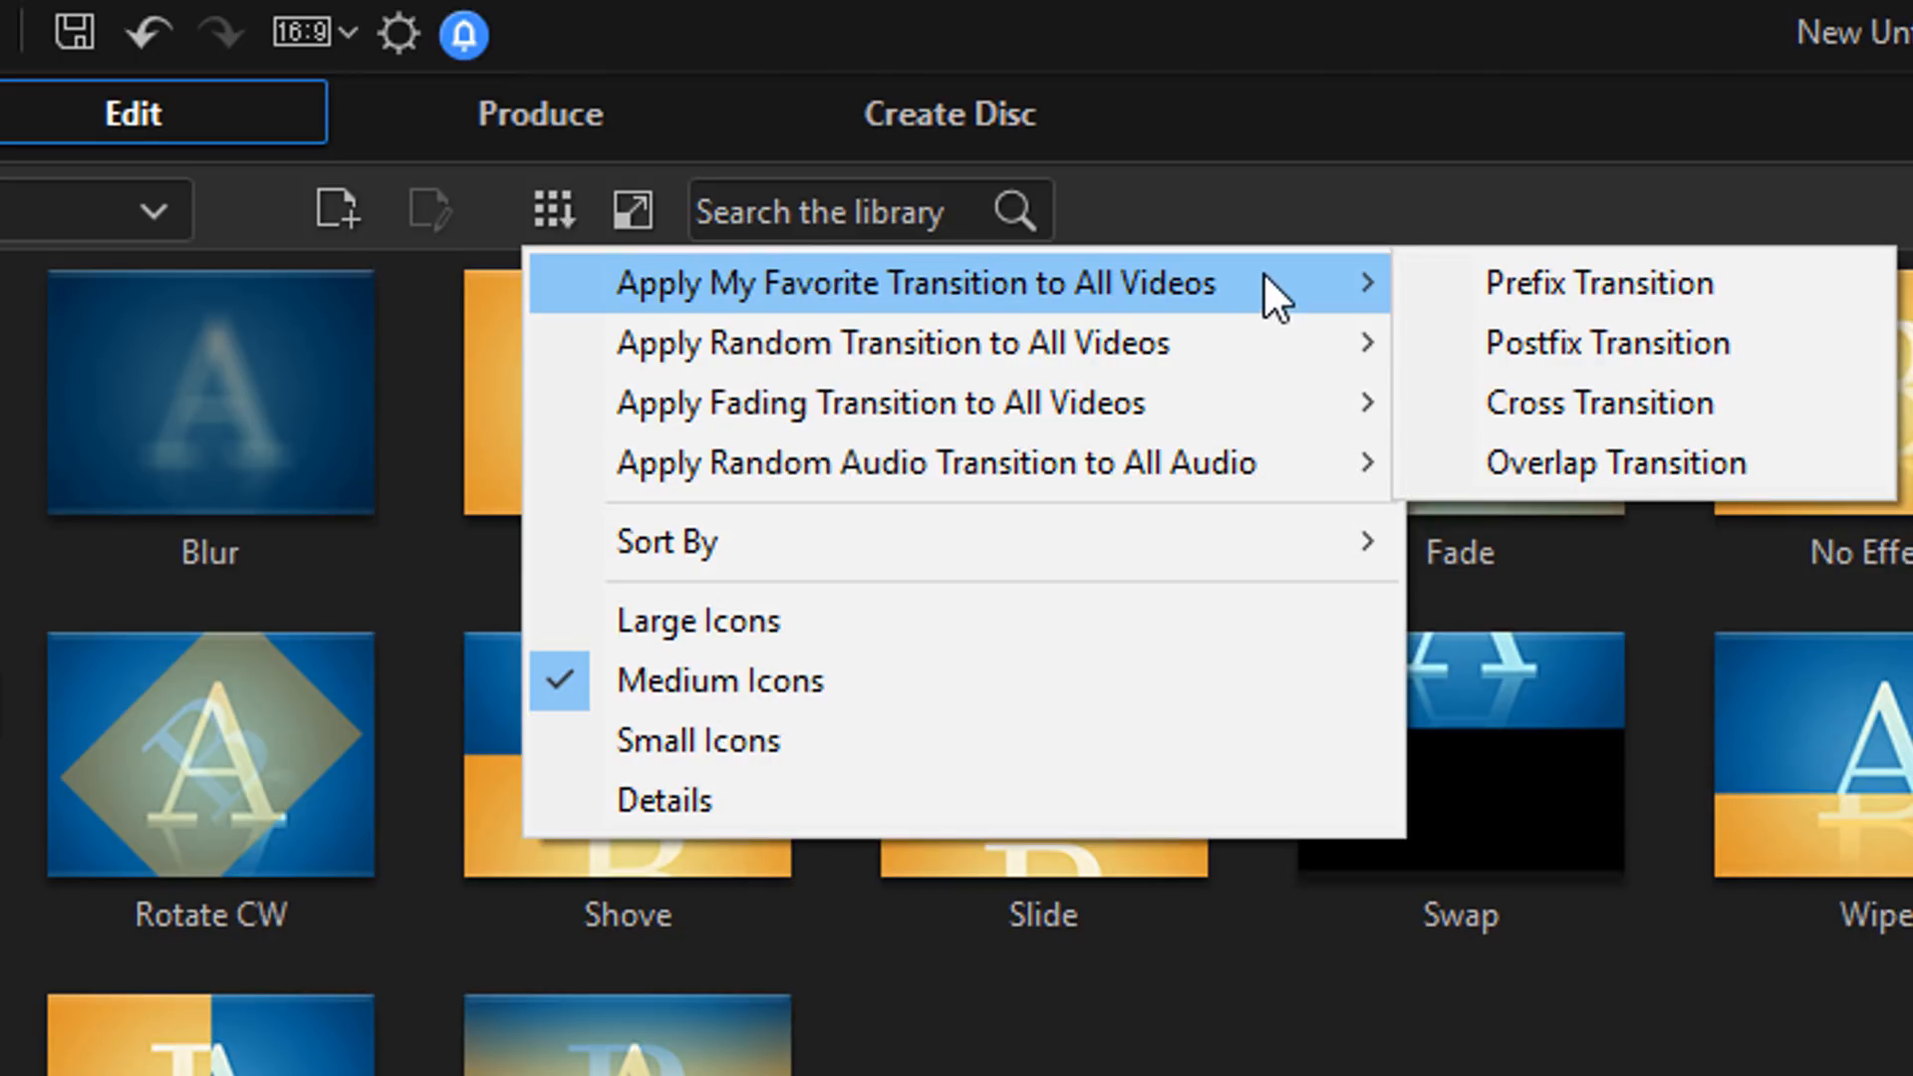
mouse_move(1120, 335)
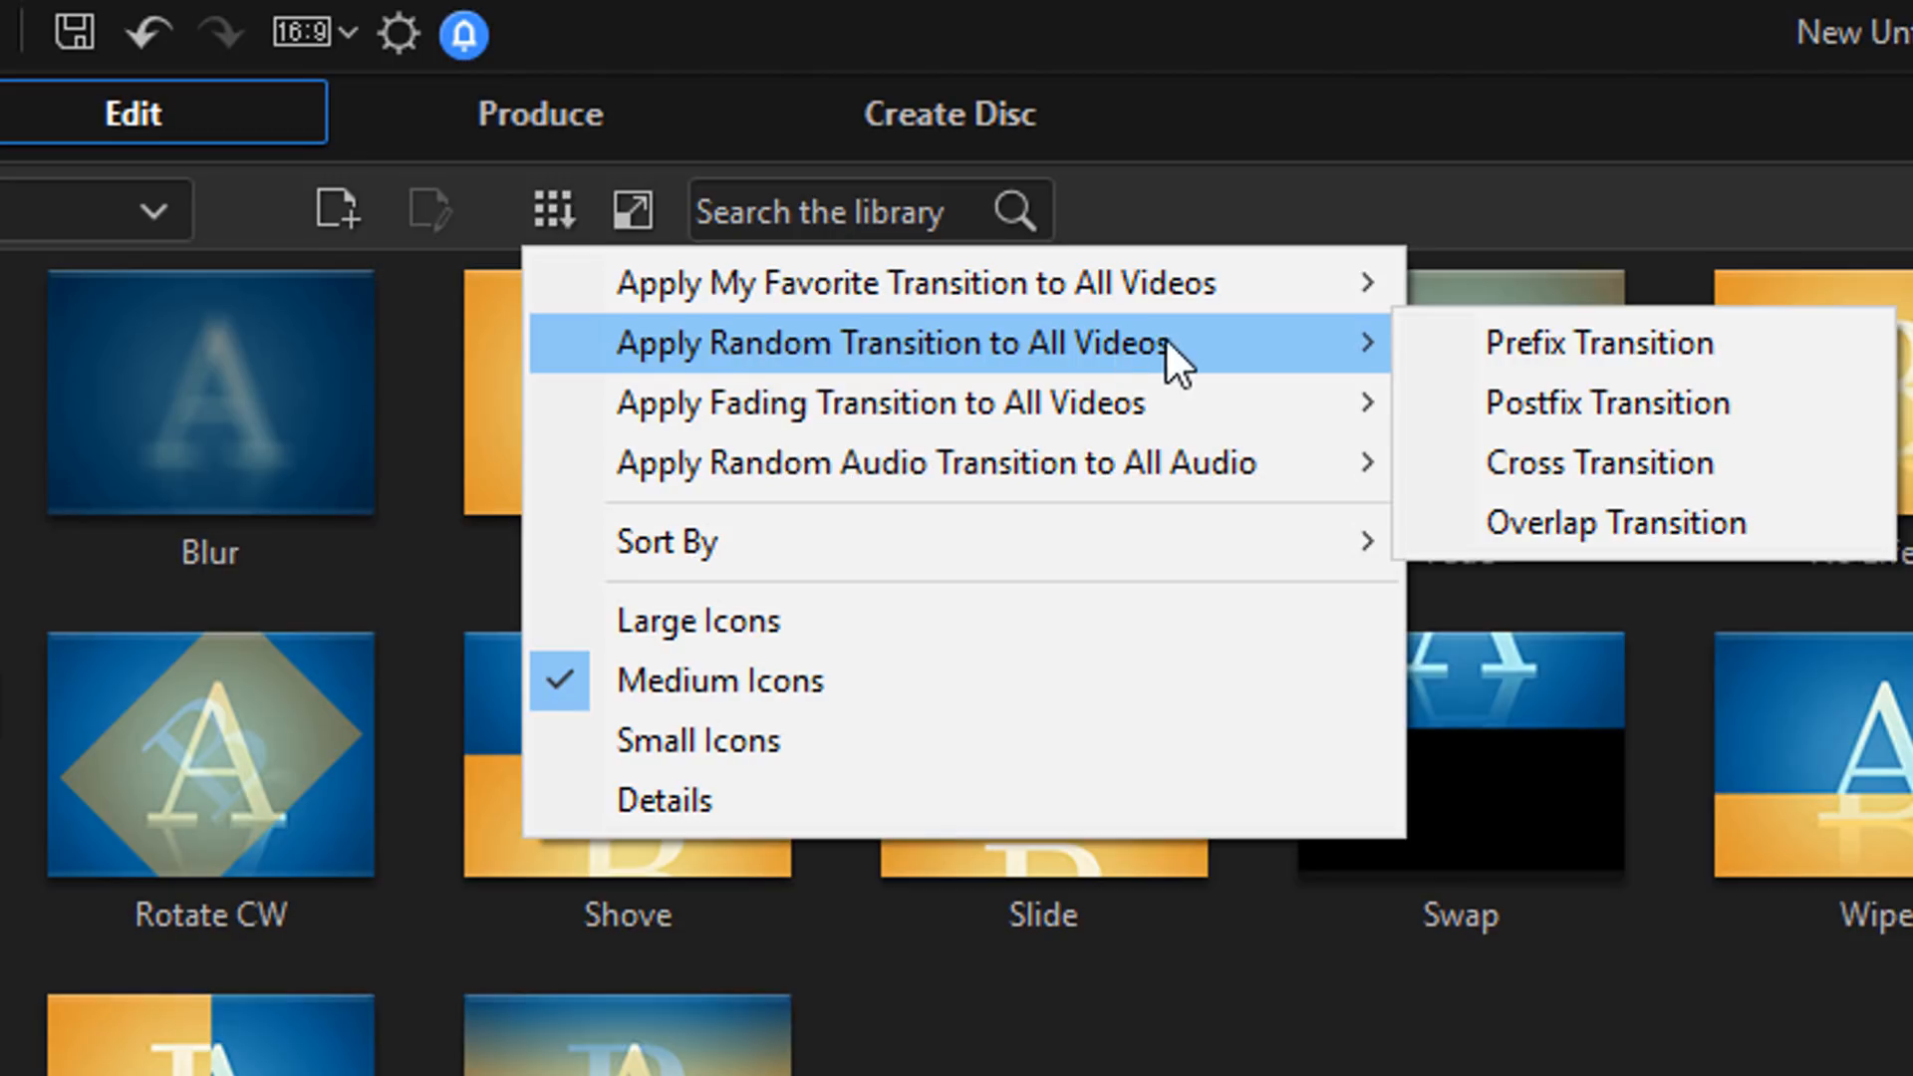
mouse_move(1176, 409)
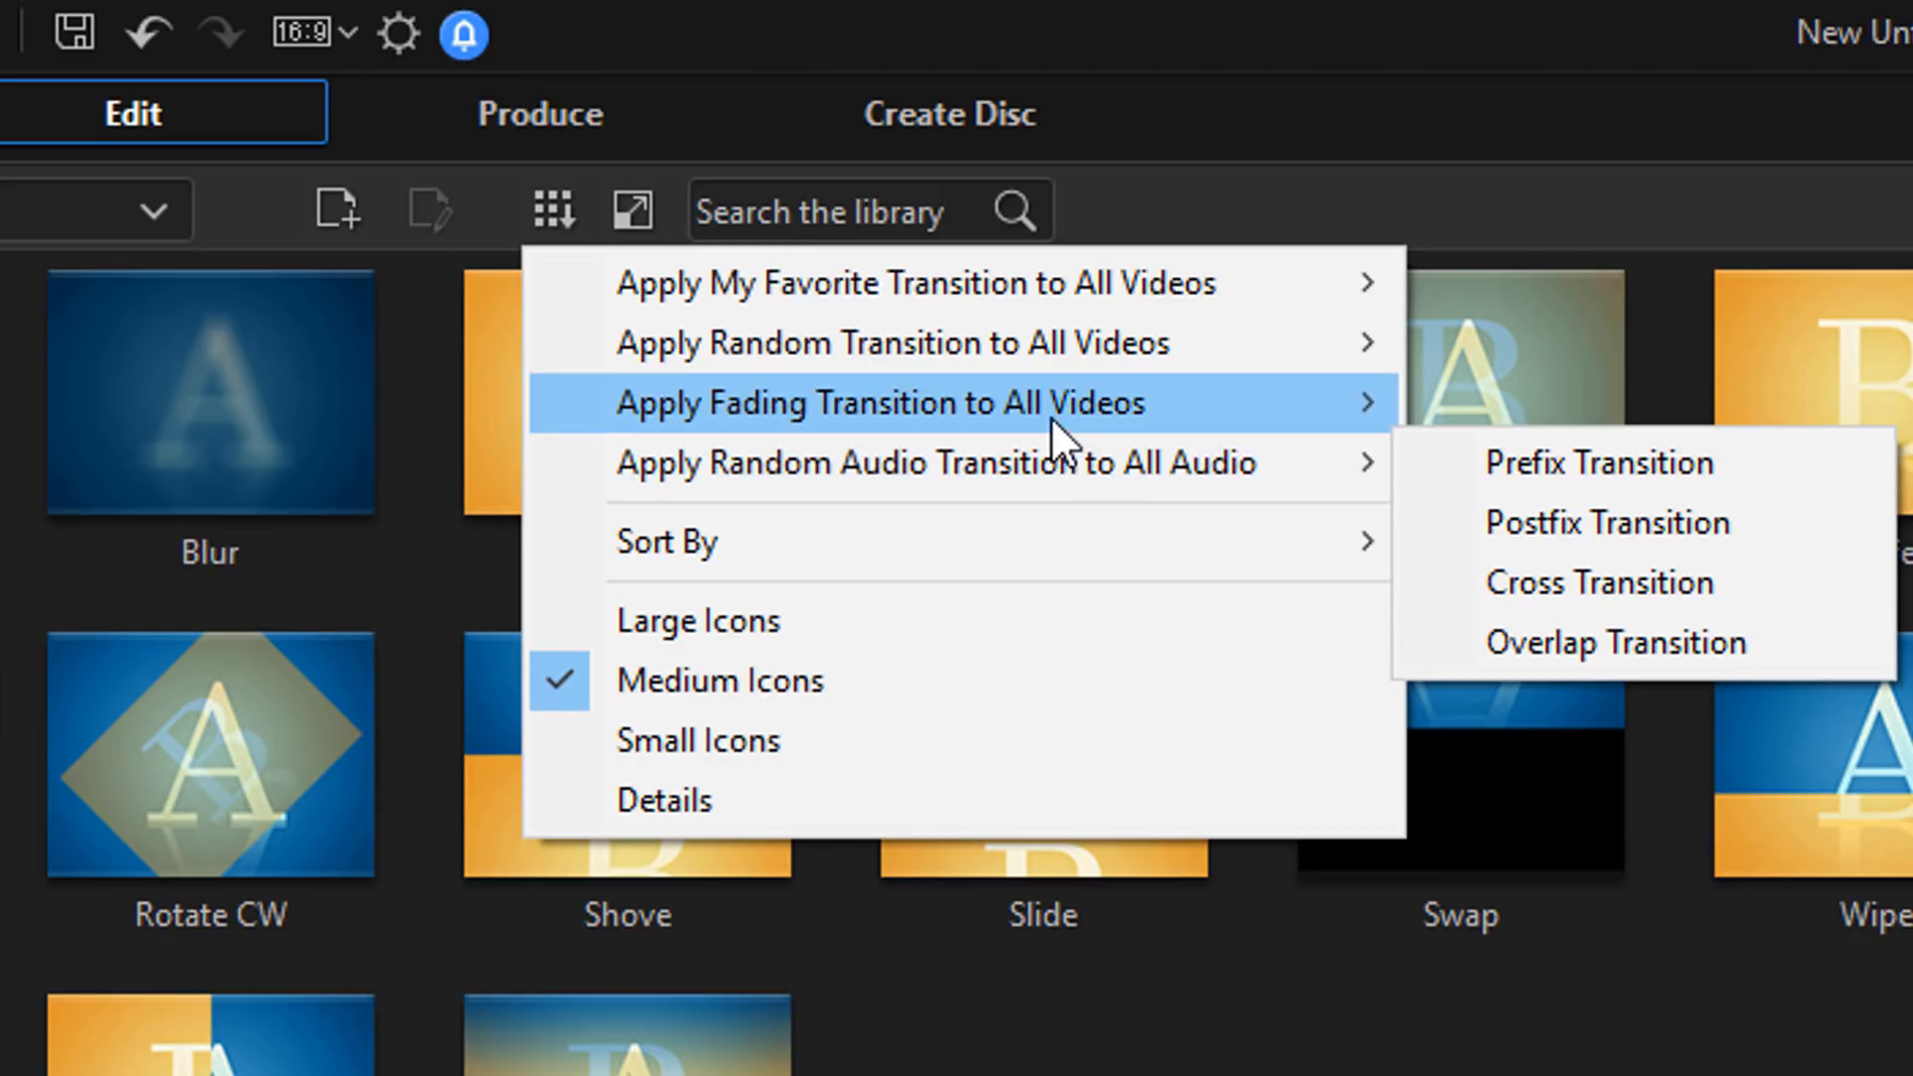
mouse_move(1060, 401)
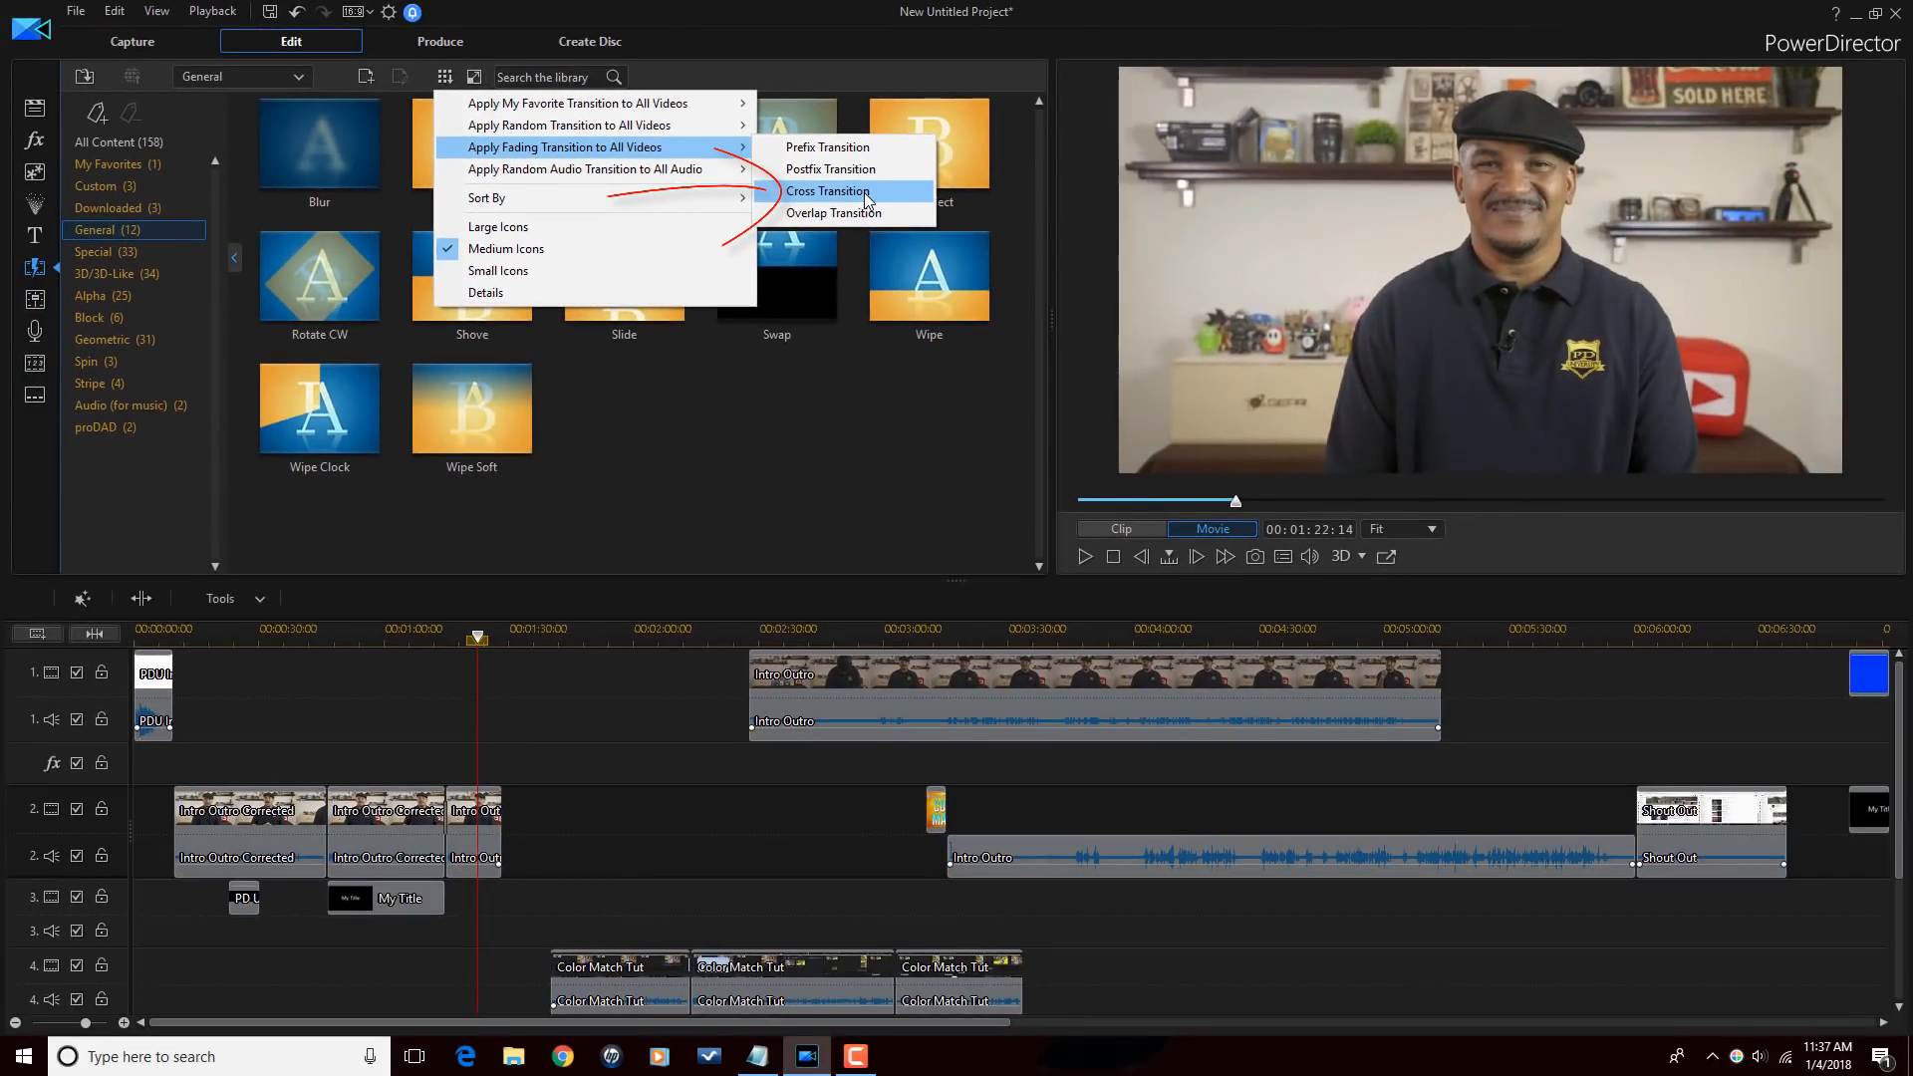
left_click(1611, 493)
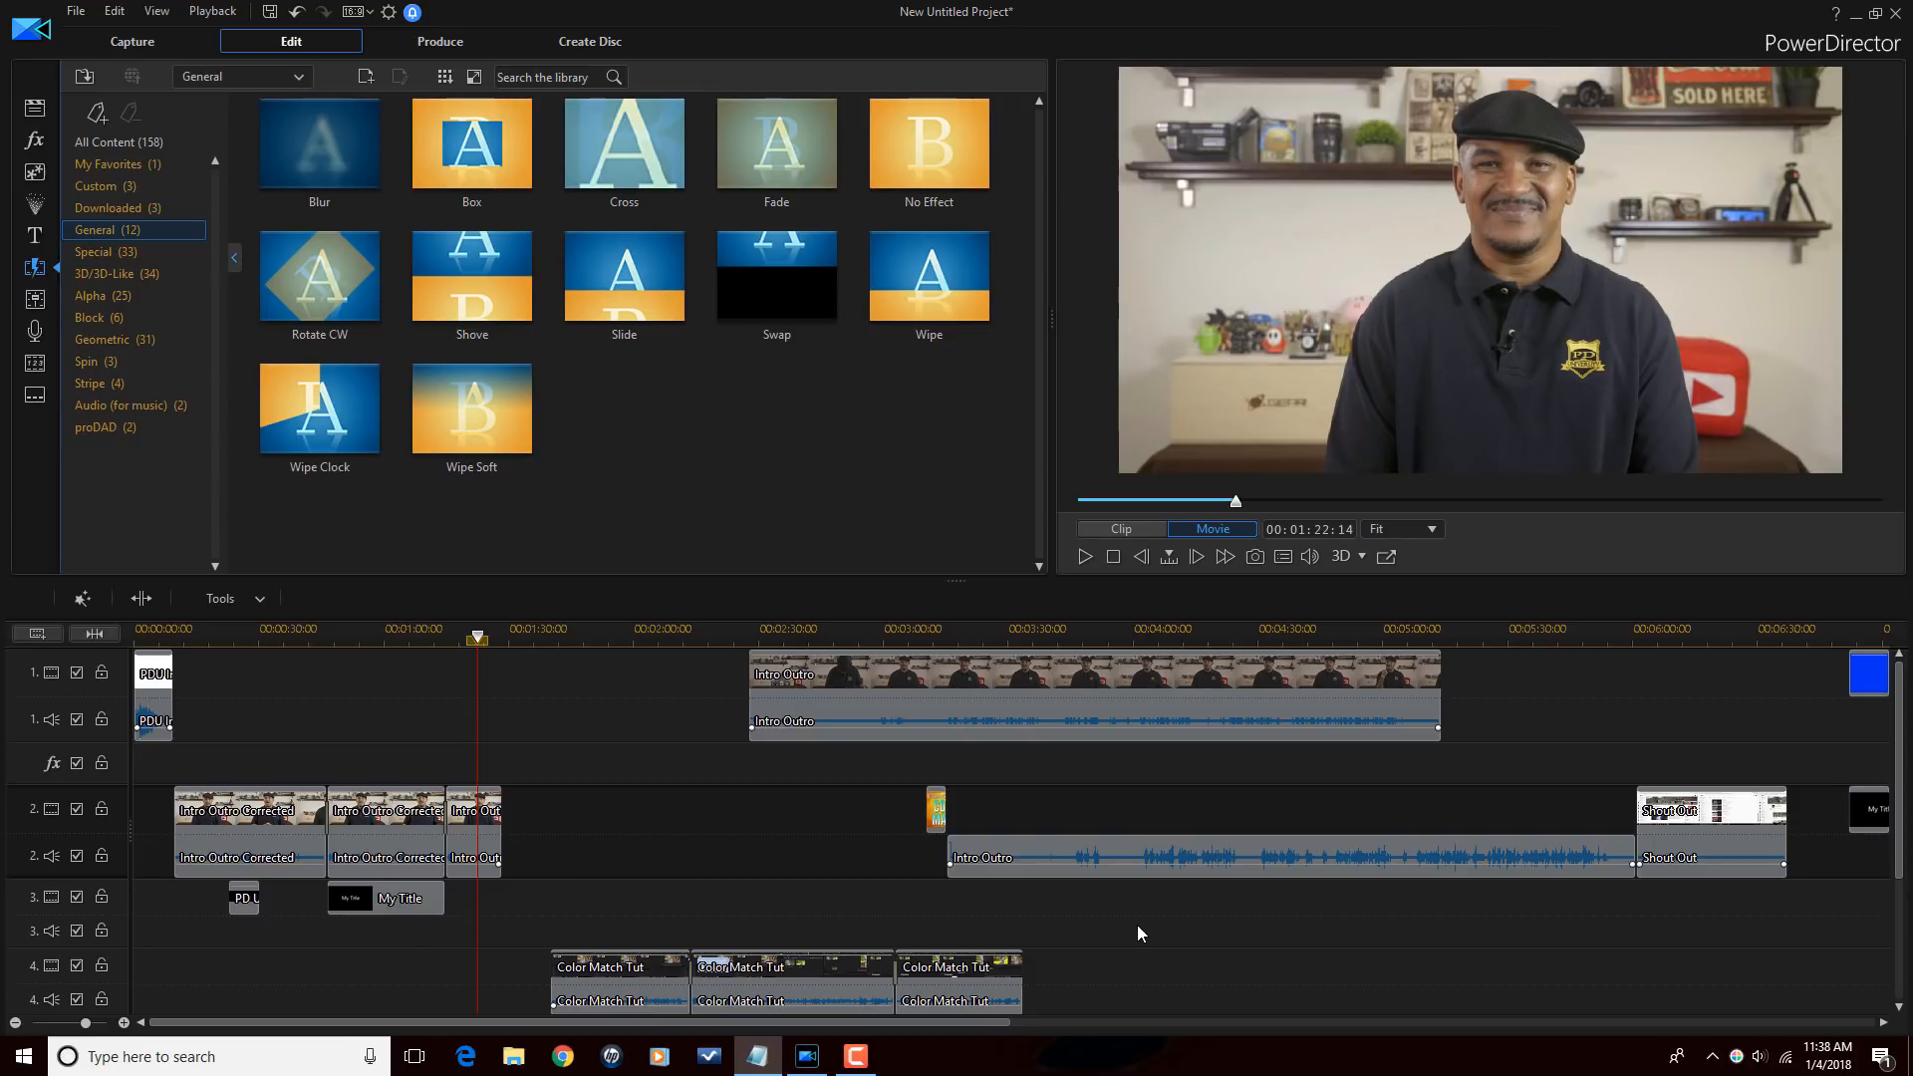
Compare the framing of the first and third Intro Outro Corrected clips on track 2.
left_click(249, 821)
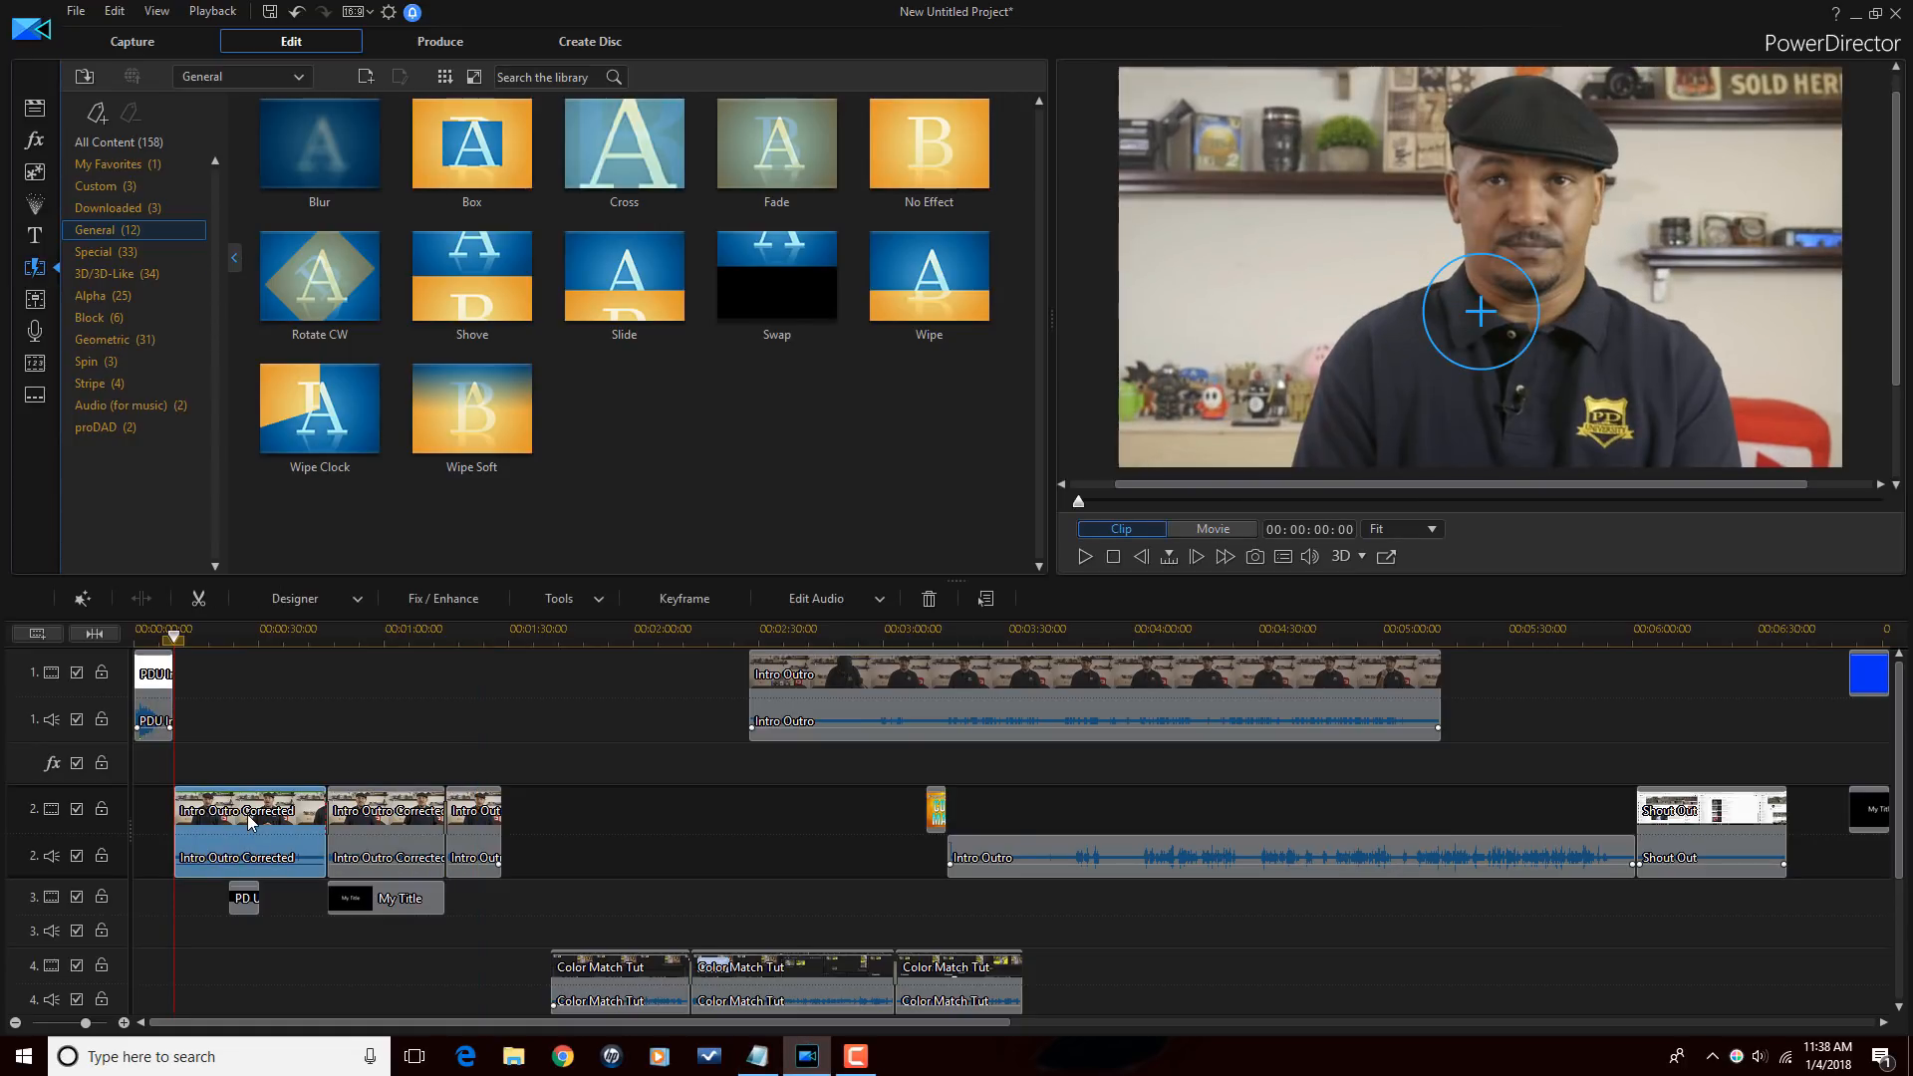
left_click(471, 816)
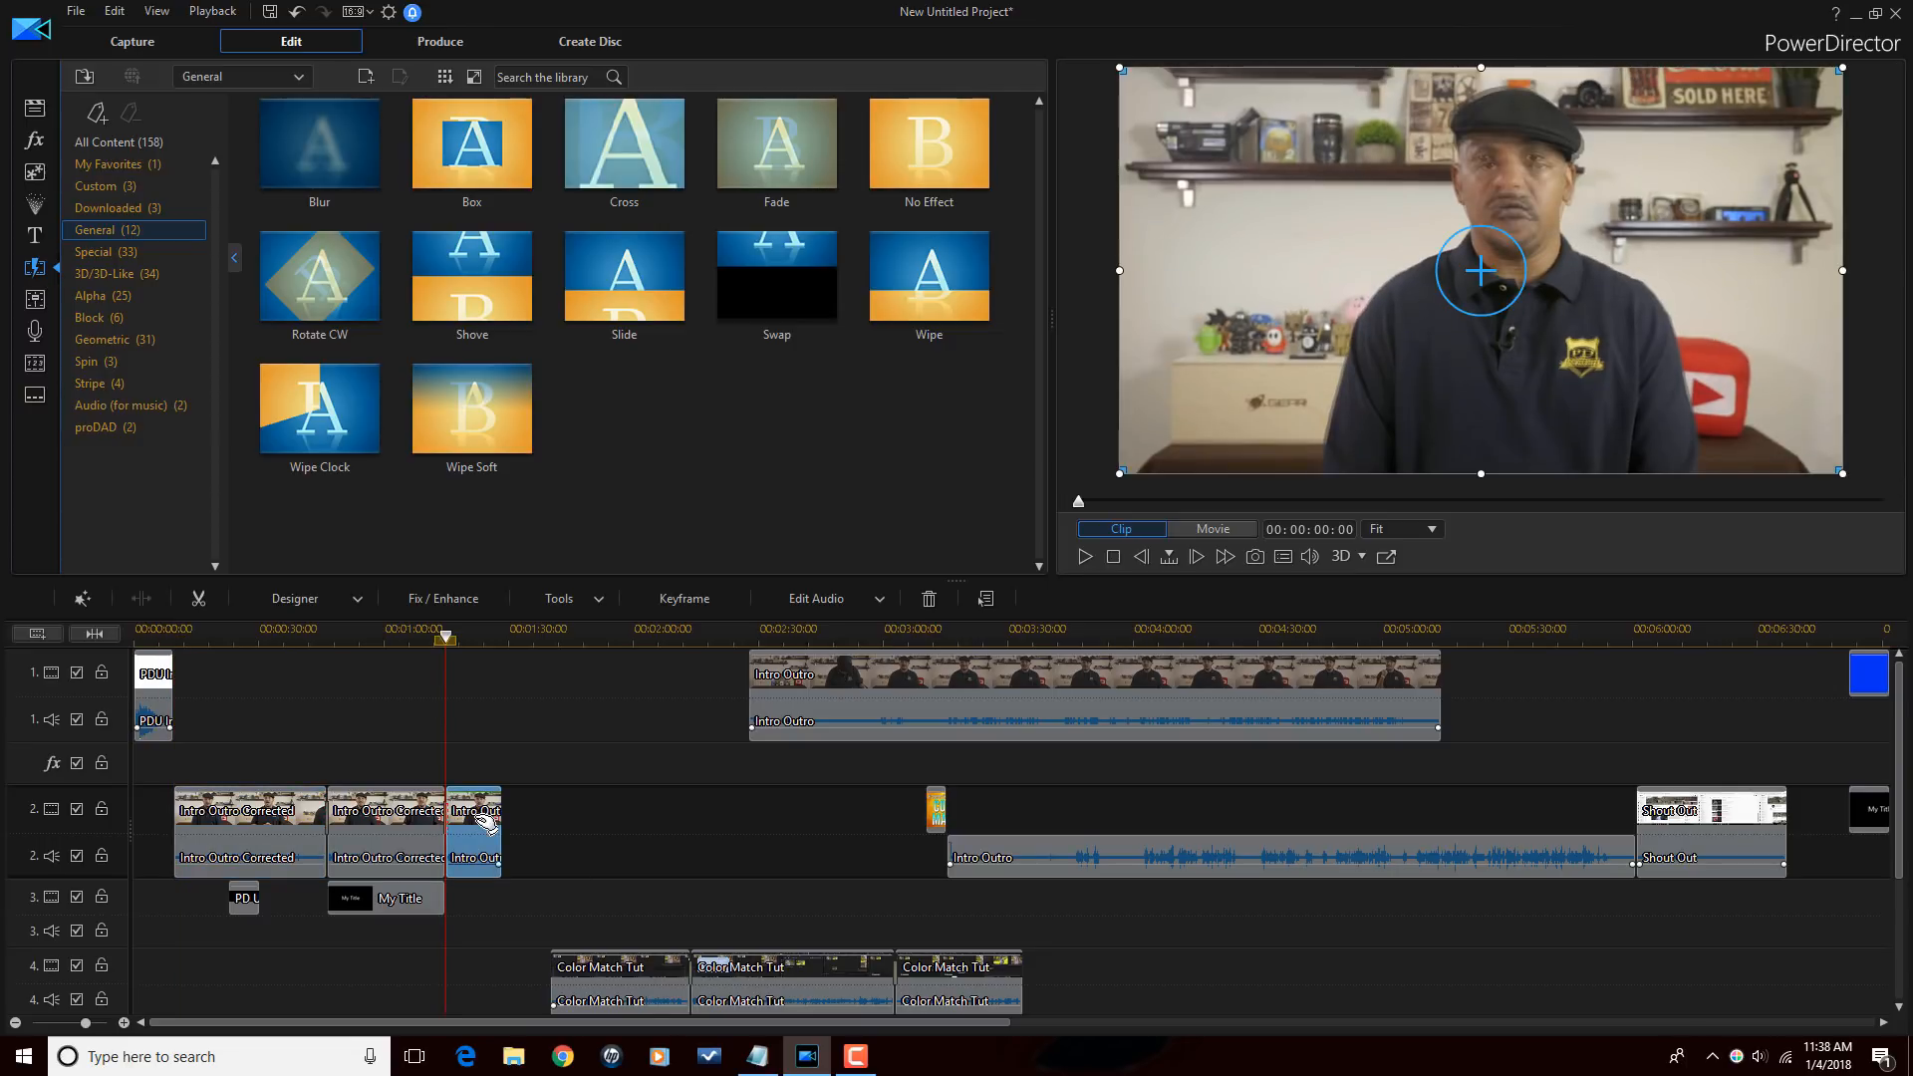
left_click(475, 640)
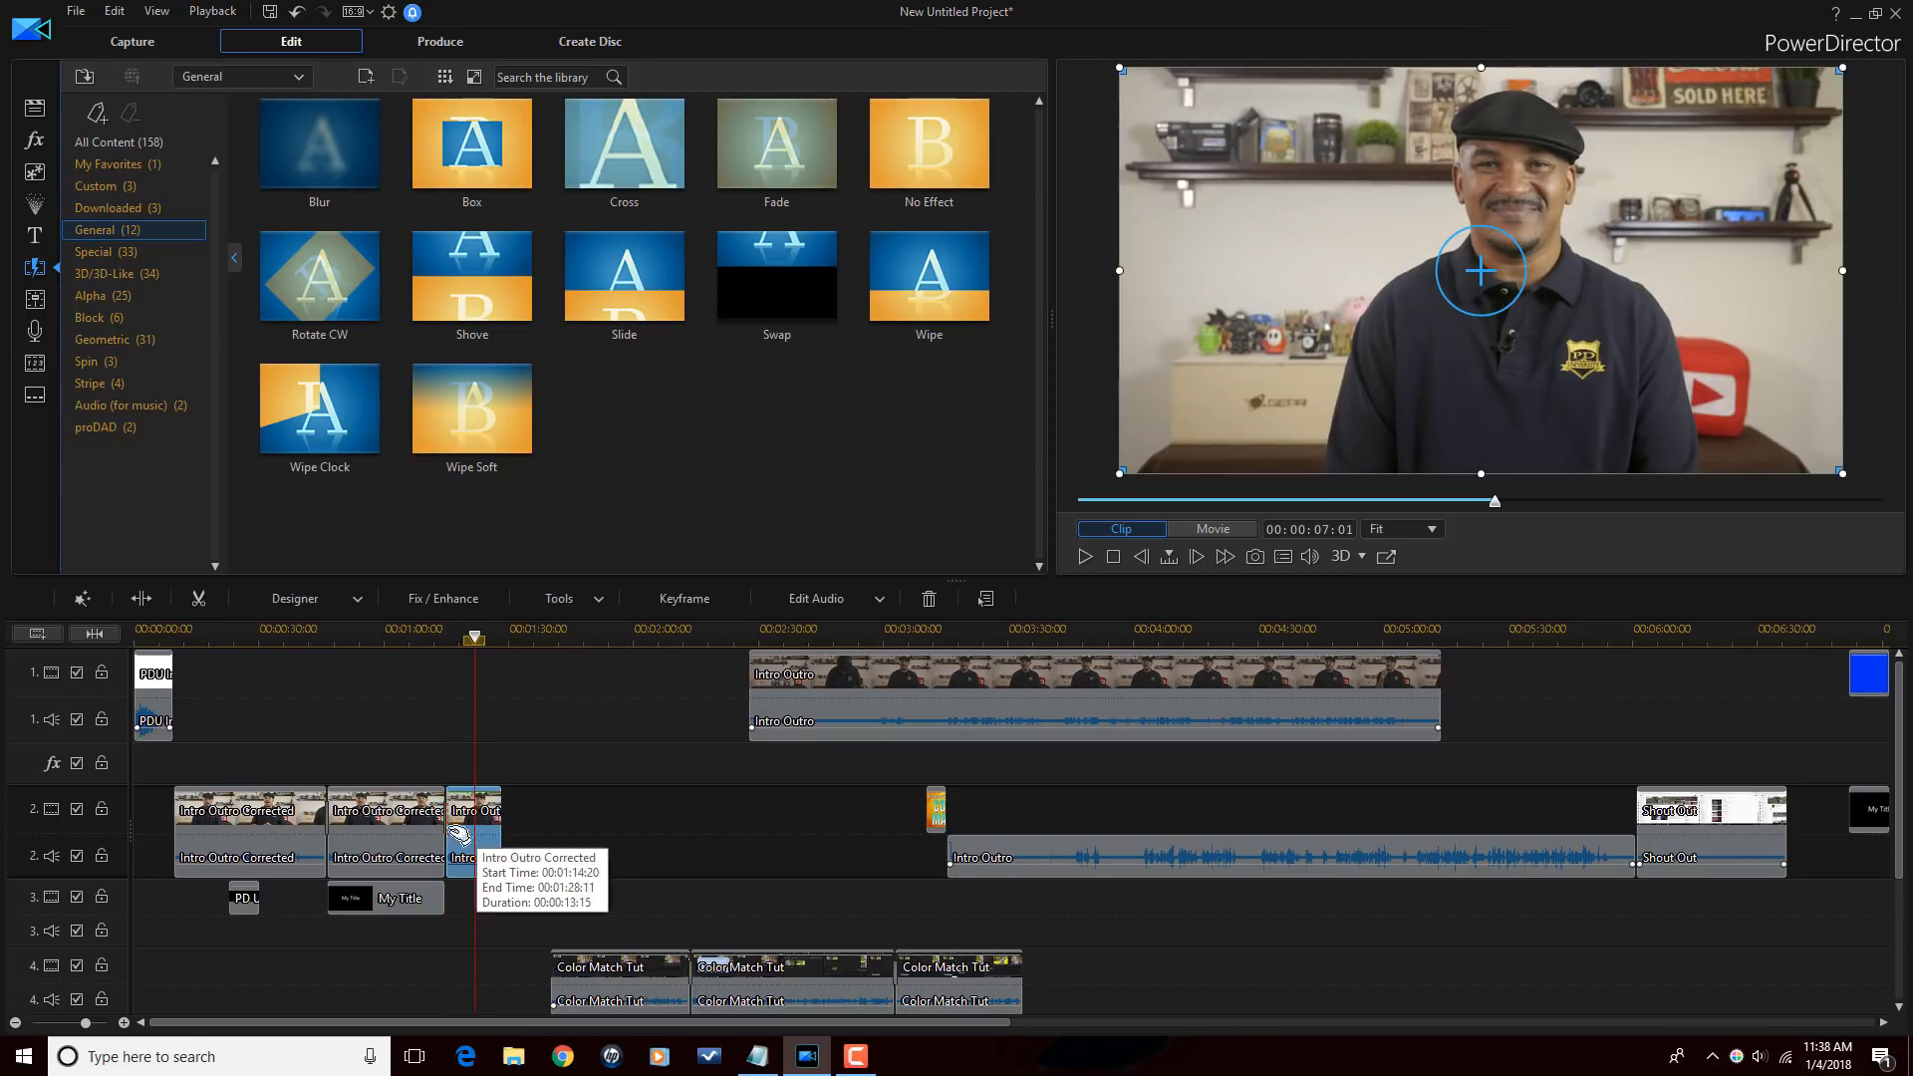
left_click(266, 825)
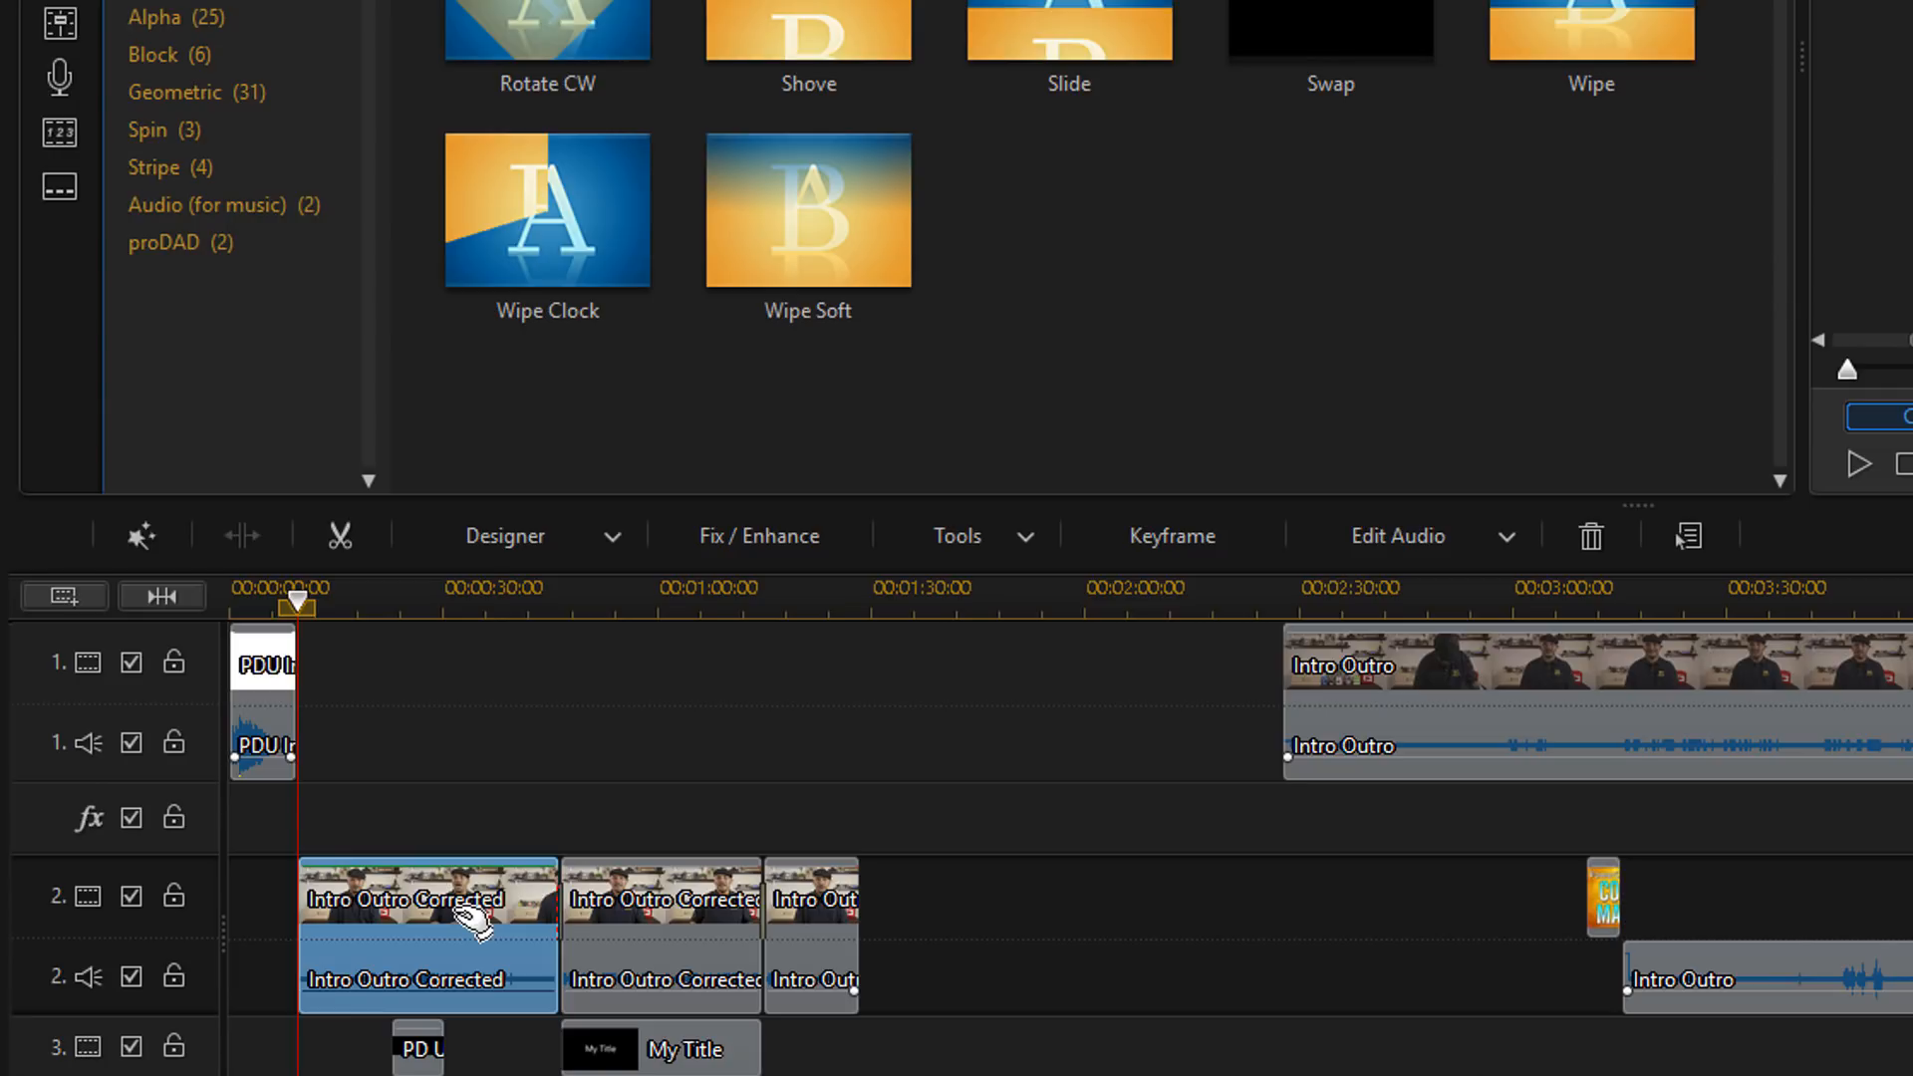
left_click(812, 895)
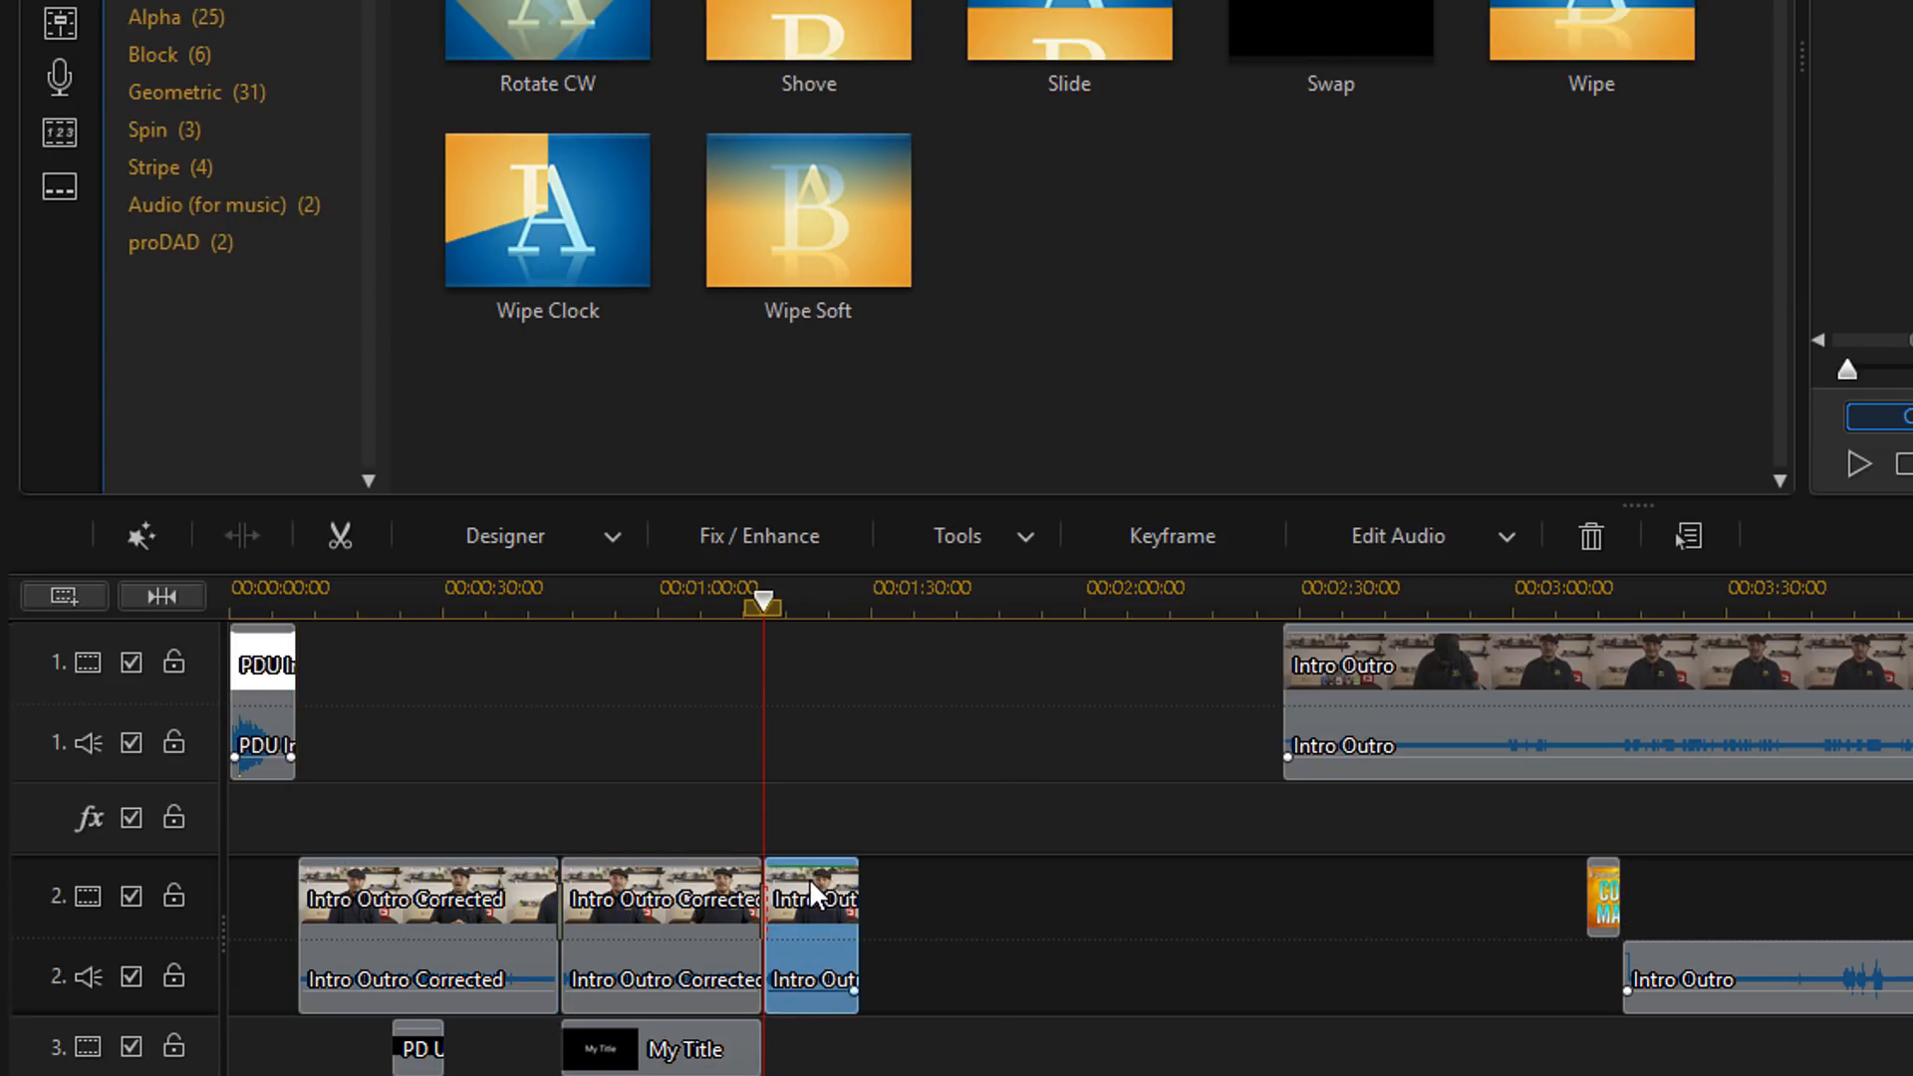
Copy the keyframe attributes of the first Intro Outro Corrected clip and paste them onto the third one, replacing its current keyframe settings.
left_click(420, 915)
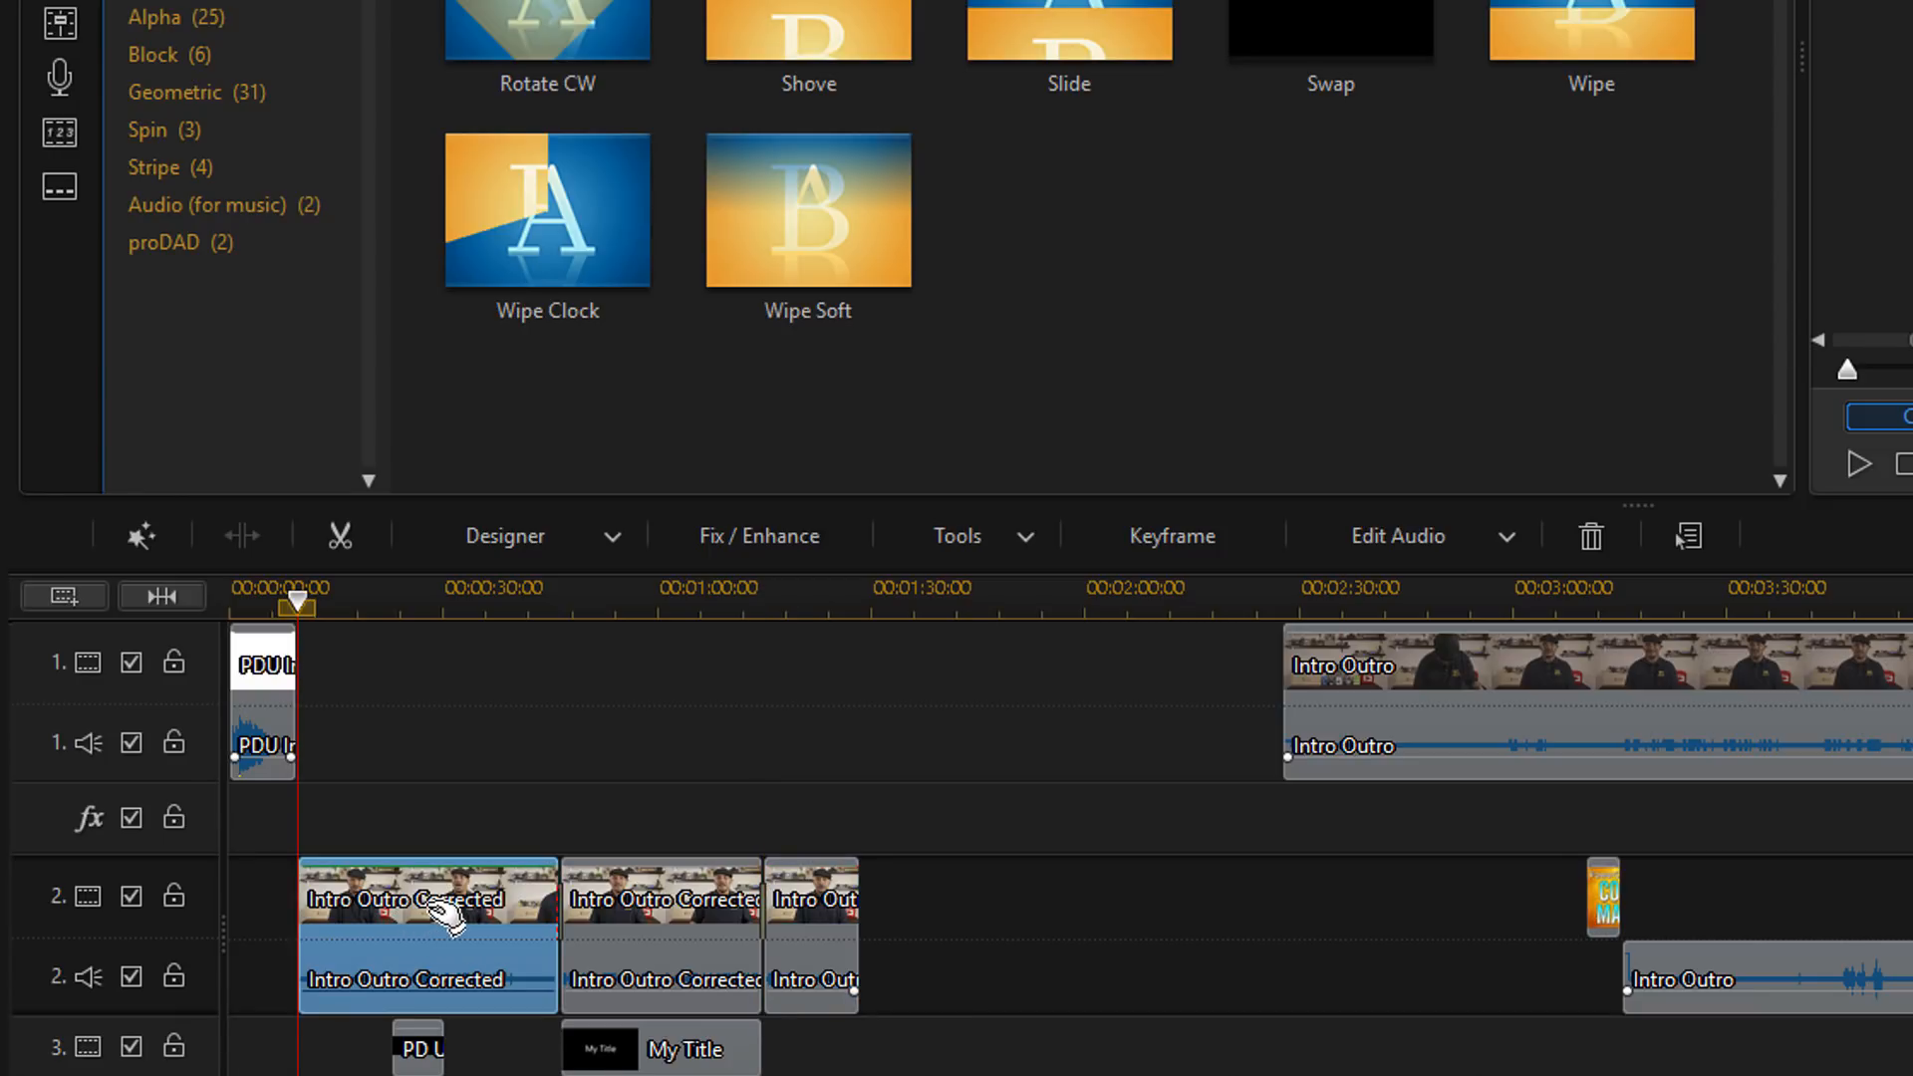
right_click(434, 907)
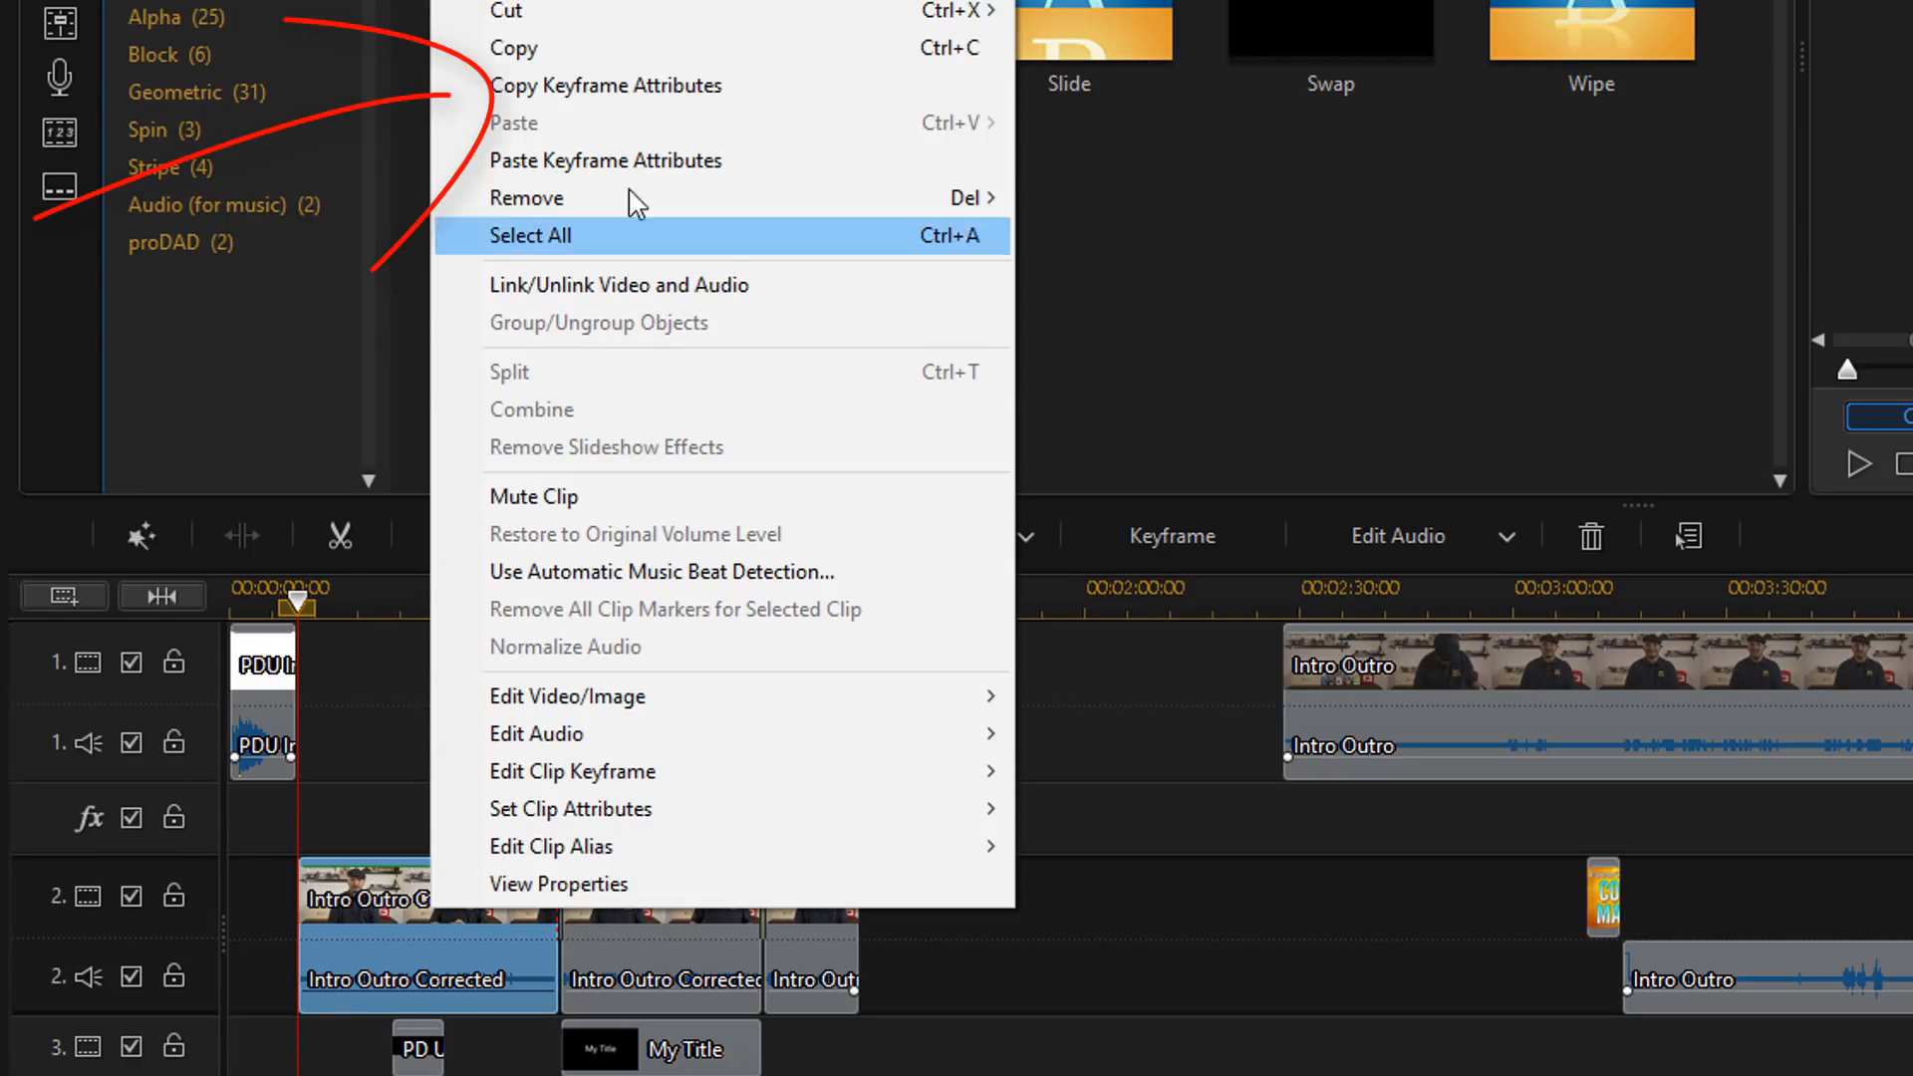
left_click(652, 87)
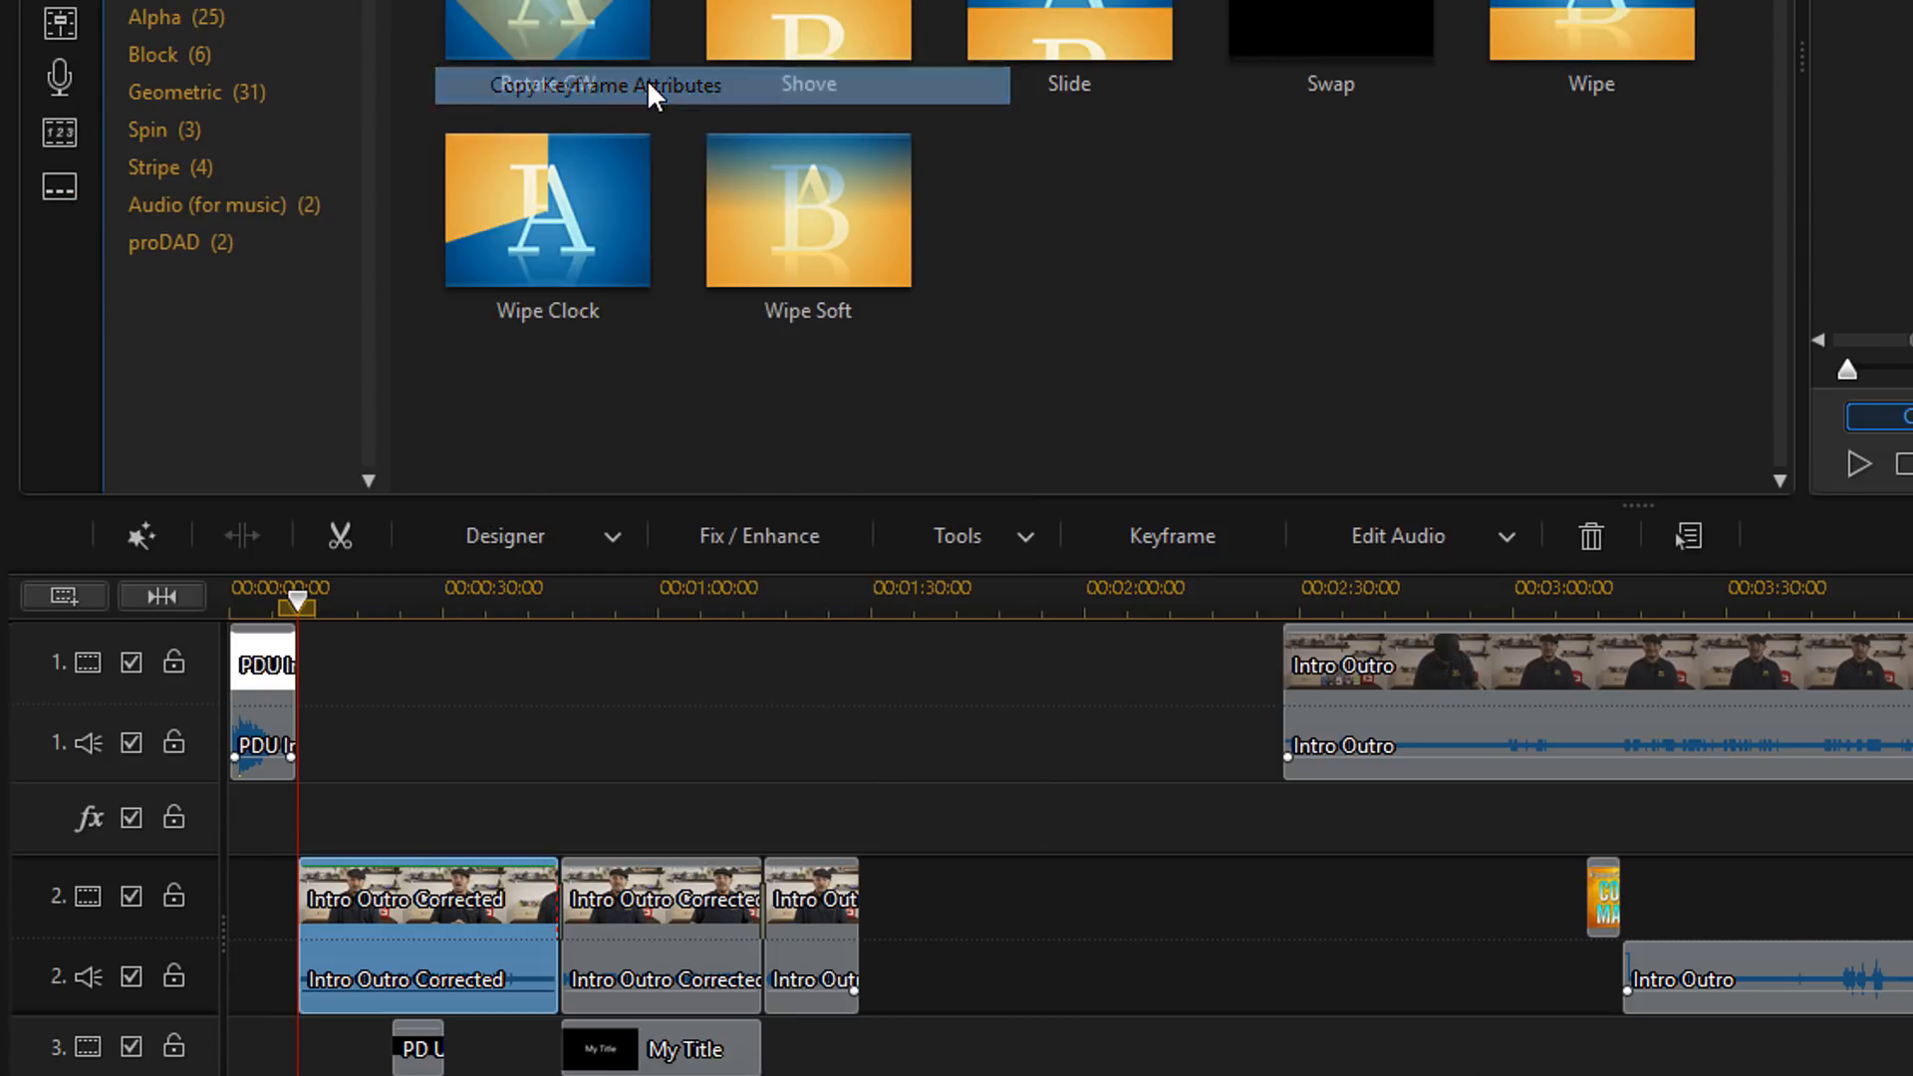
left_click(829, 902)
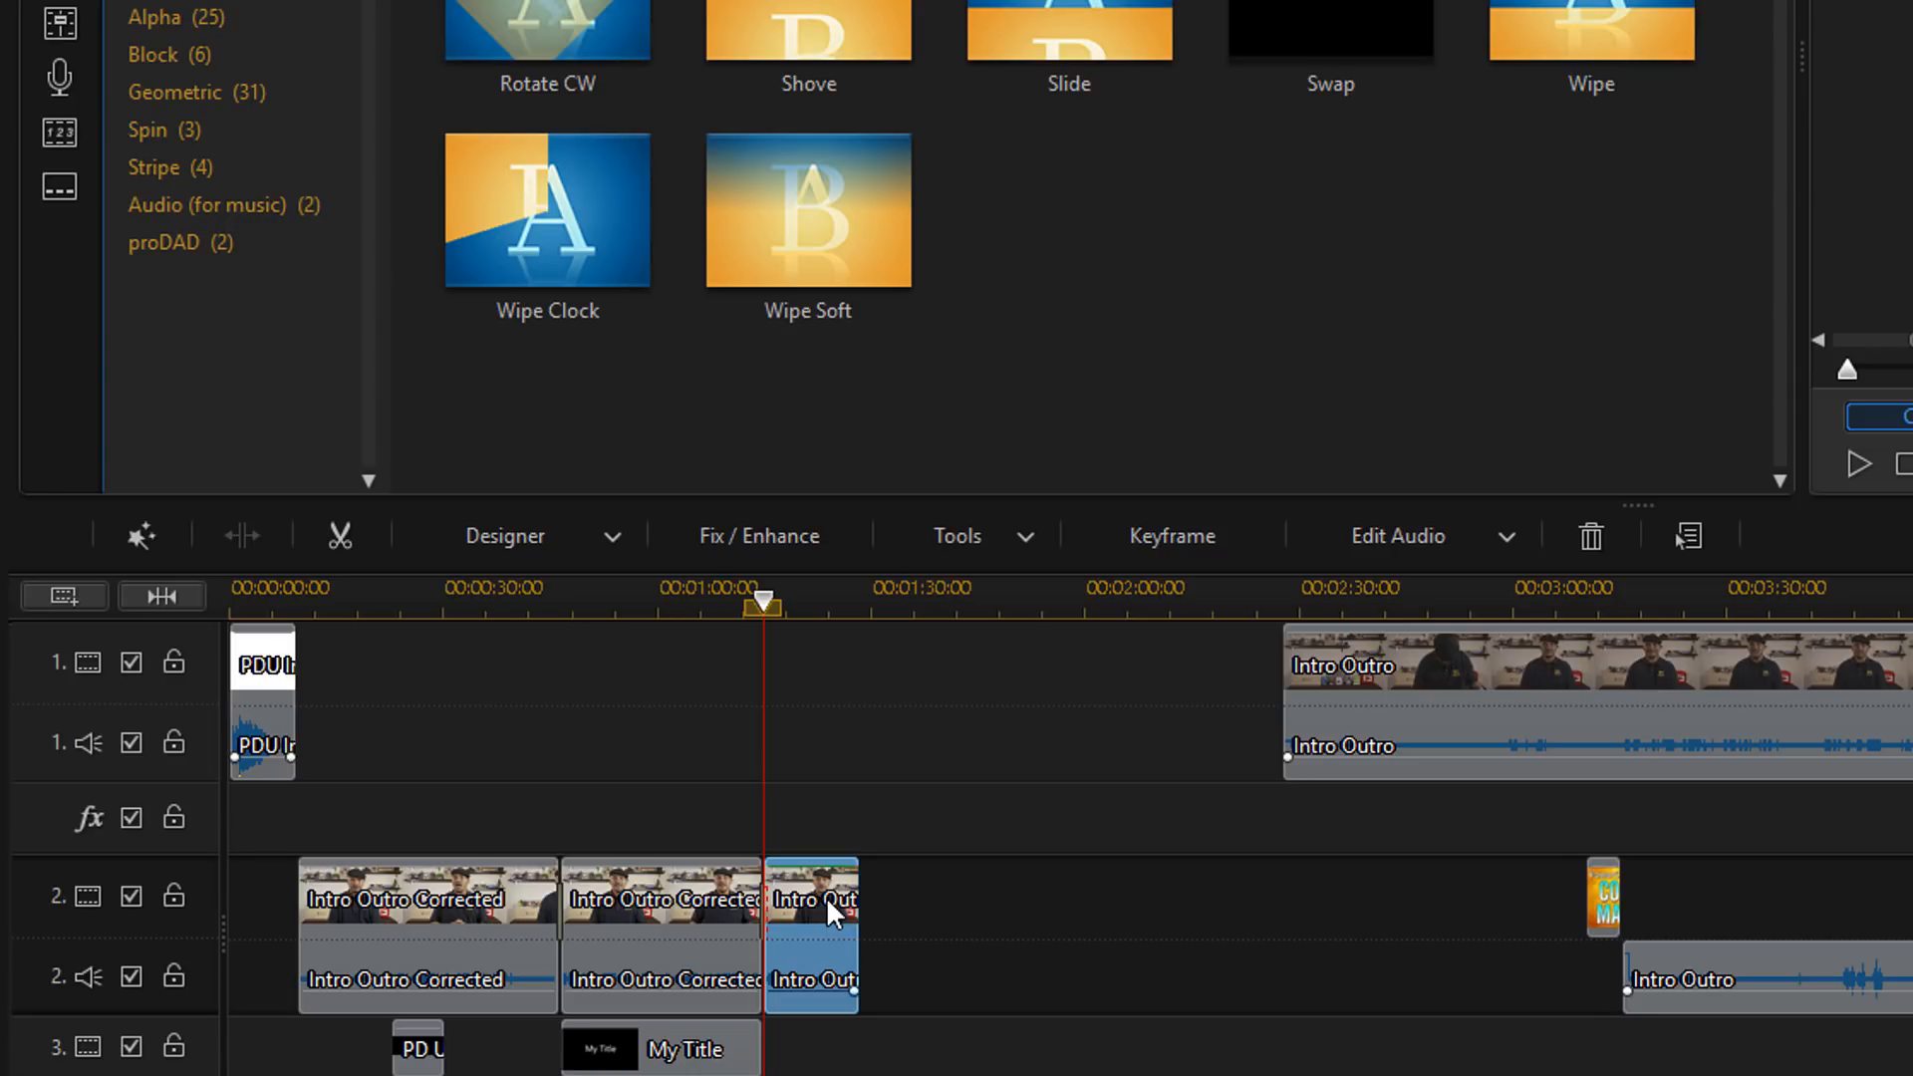
right_click(827, 896)
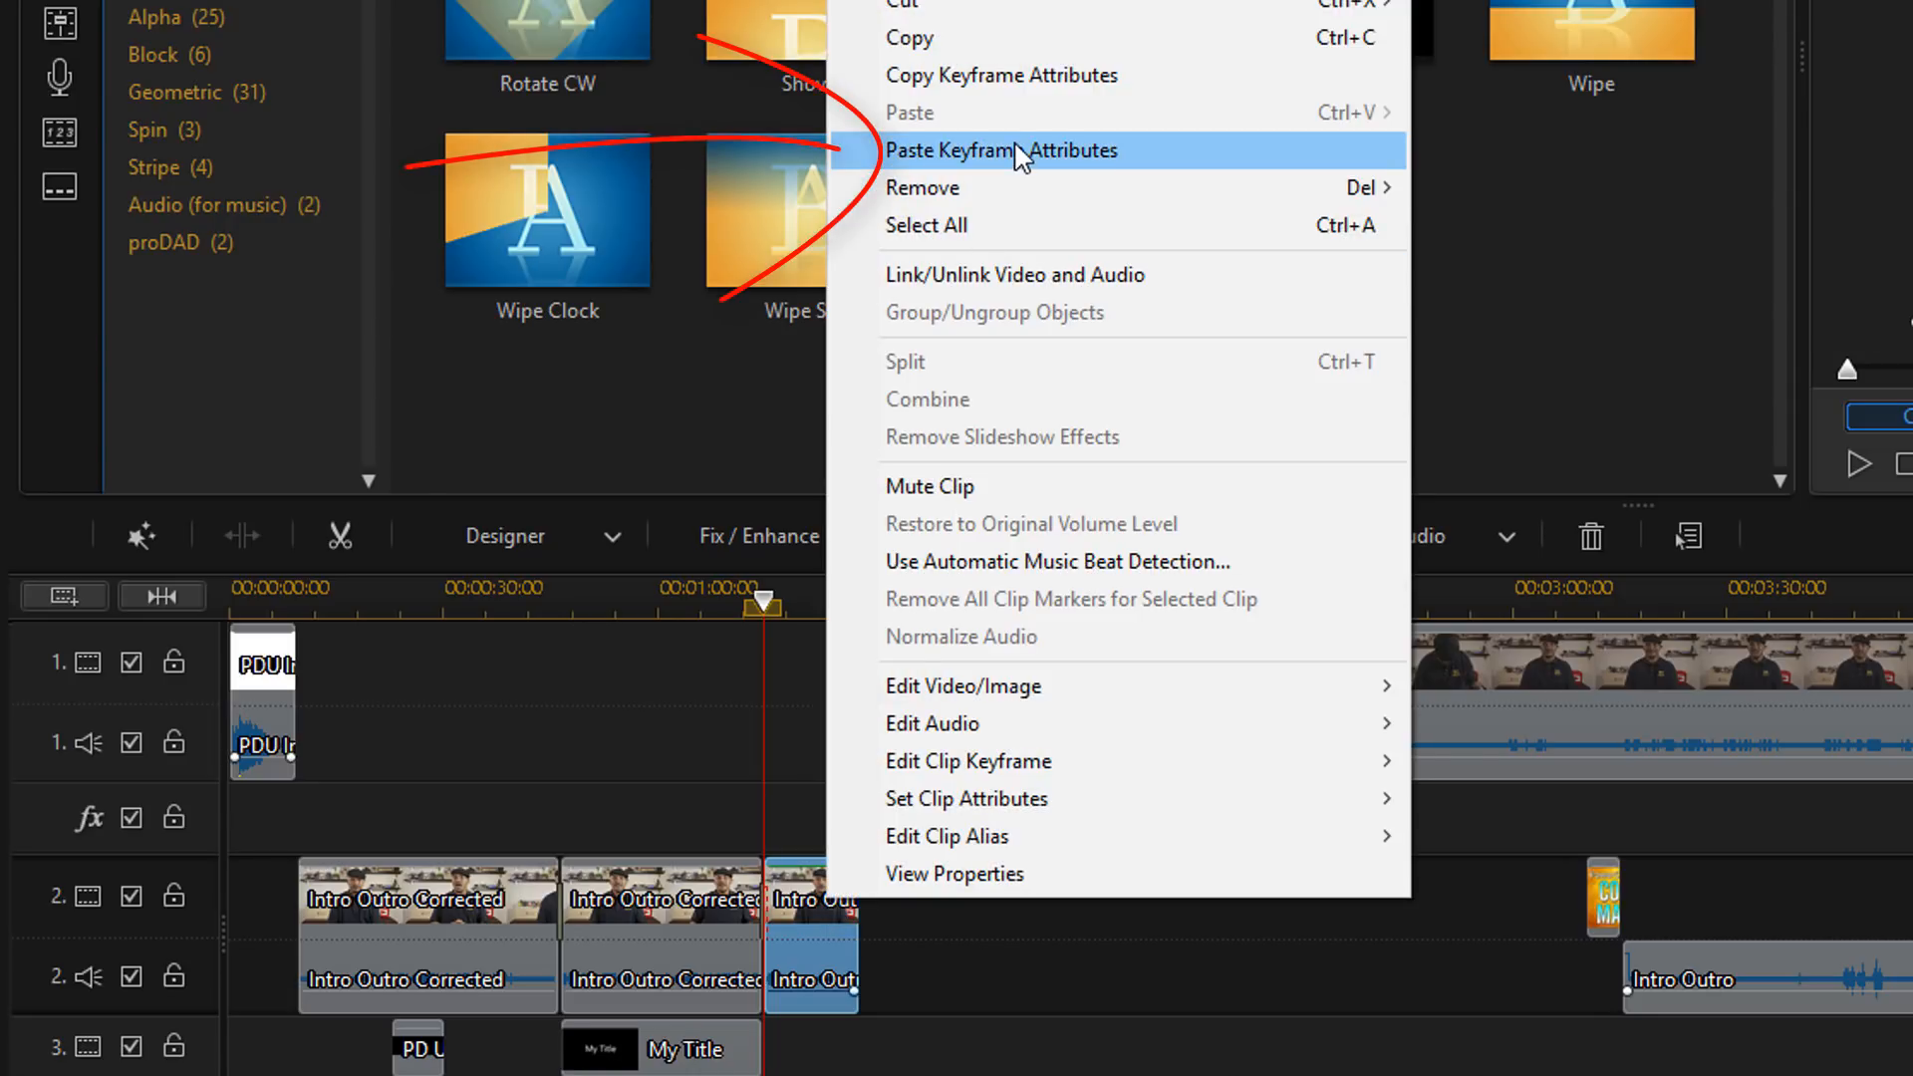
left_click(1018, 149)
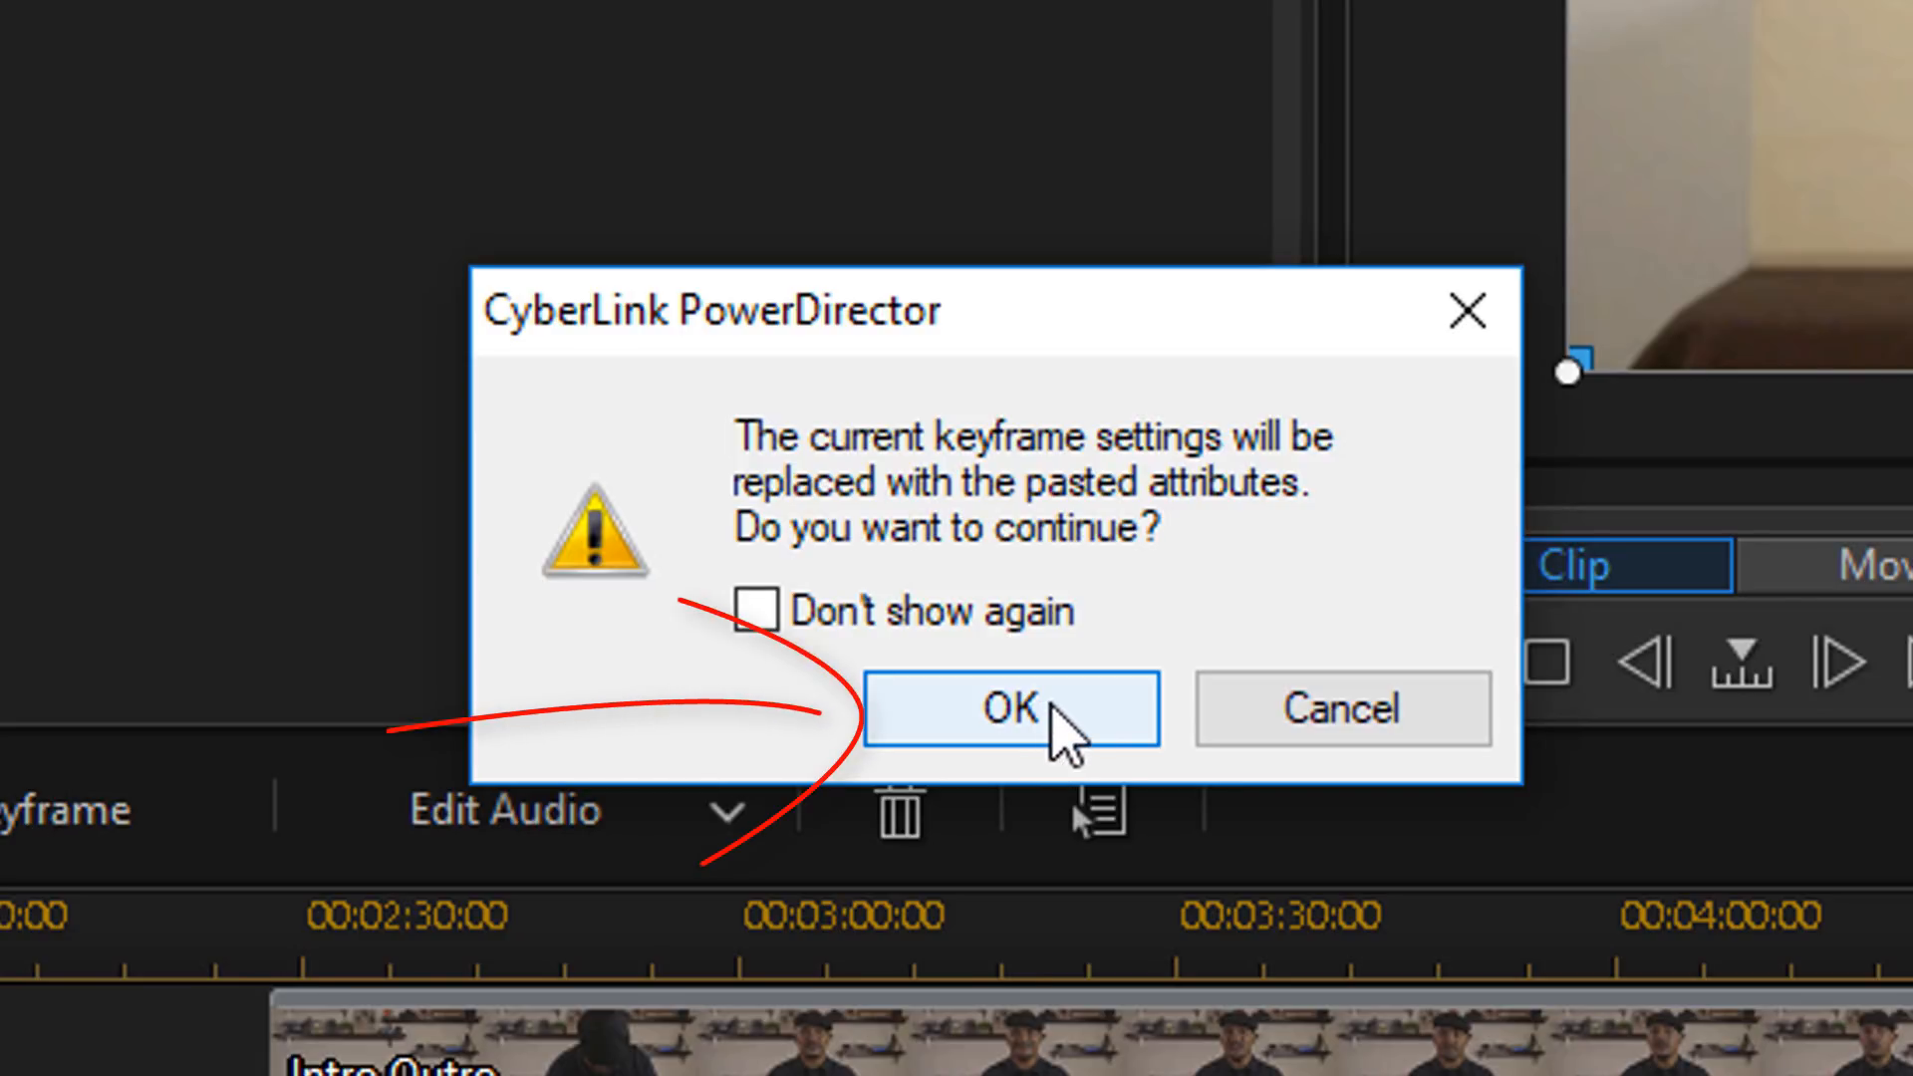
left_click(1052, 703)
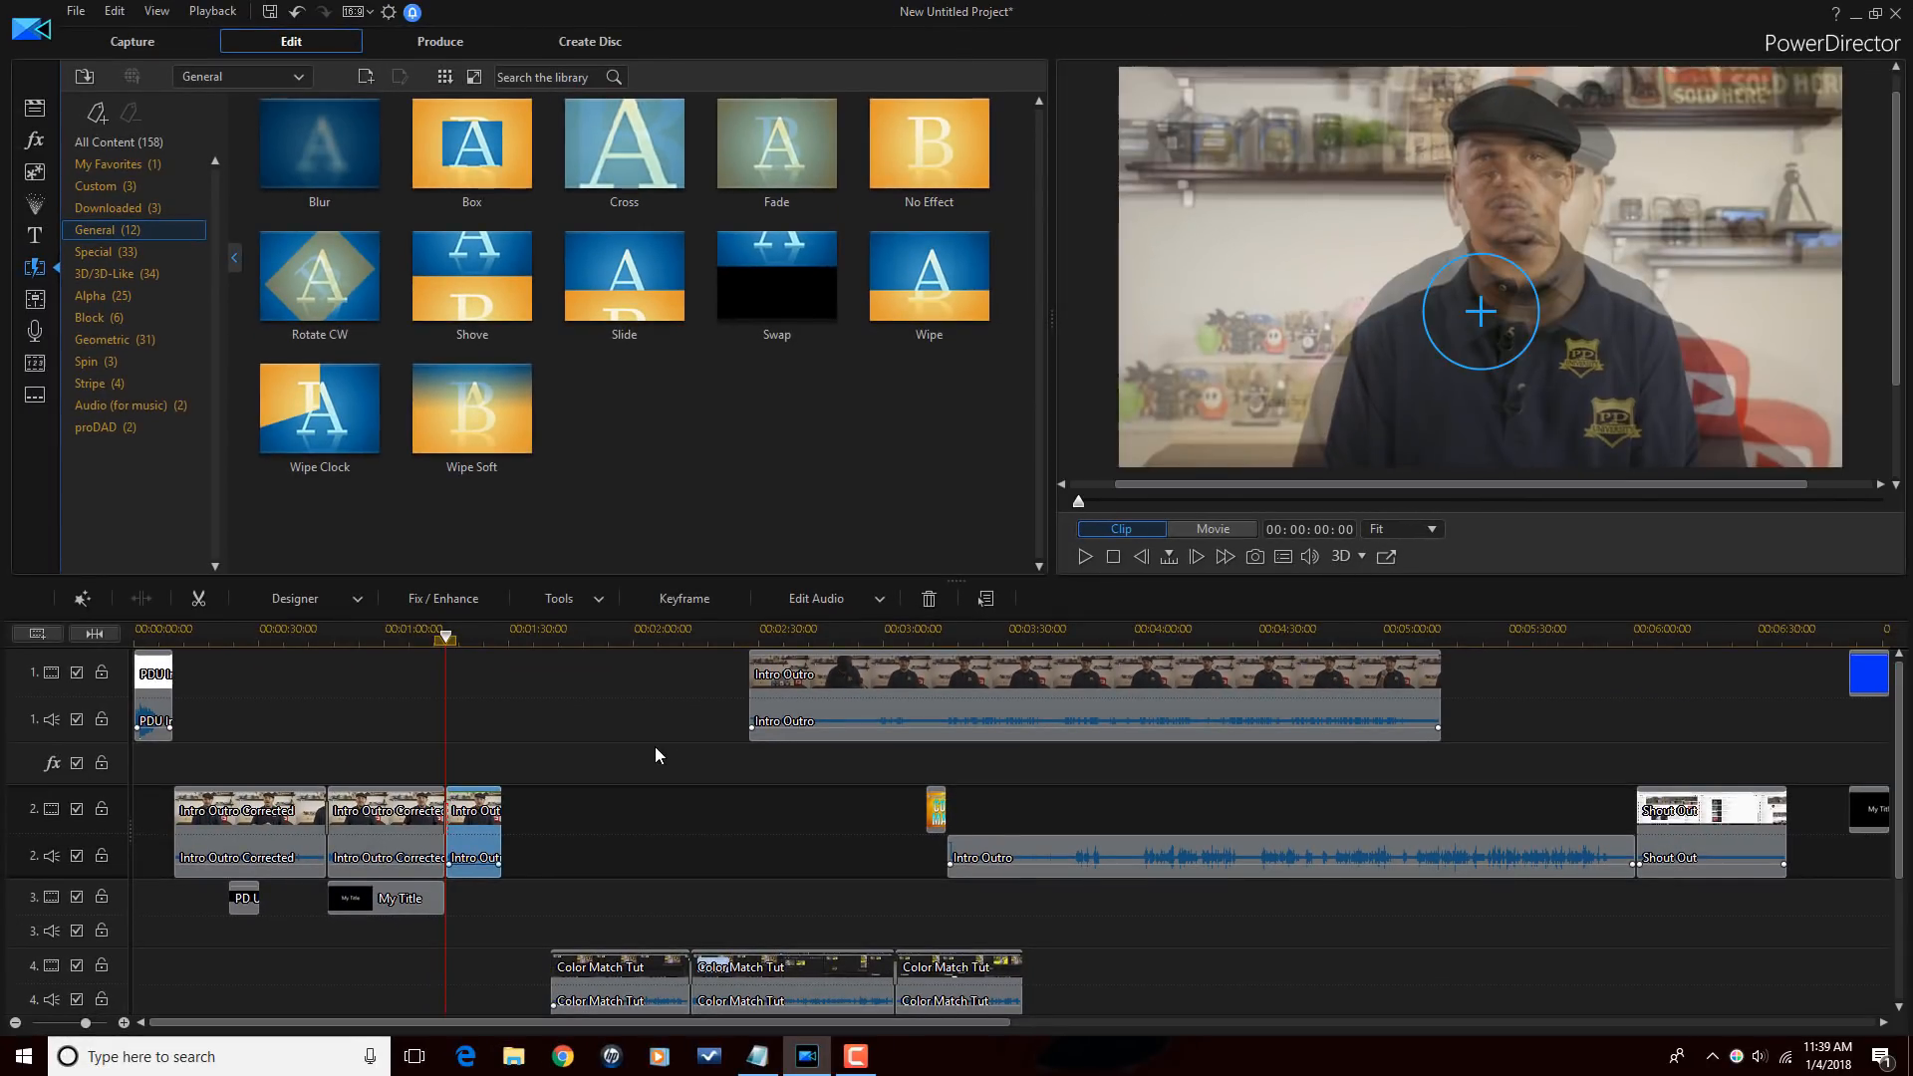
Preview frames within the first and third Intro Outro Corrected clips to check that their framing matches.
left_click(482, 638)
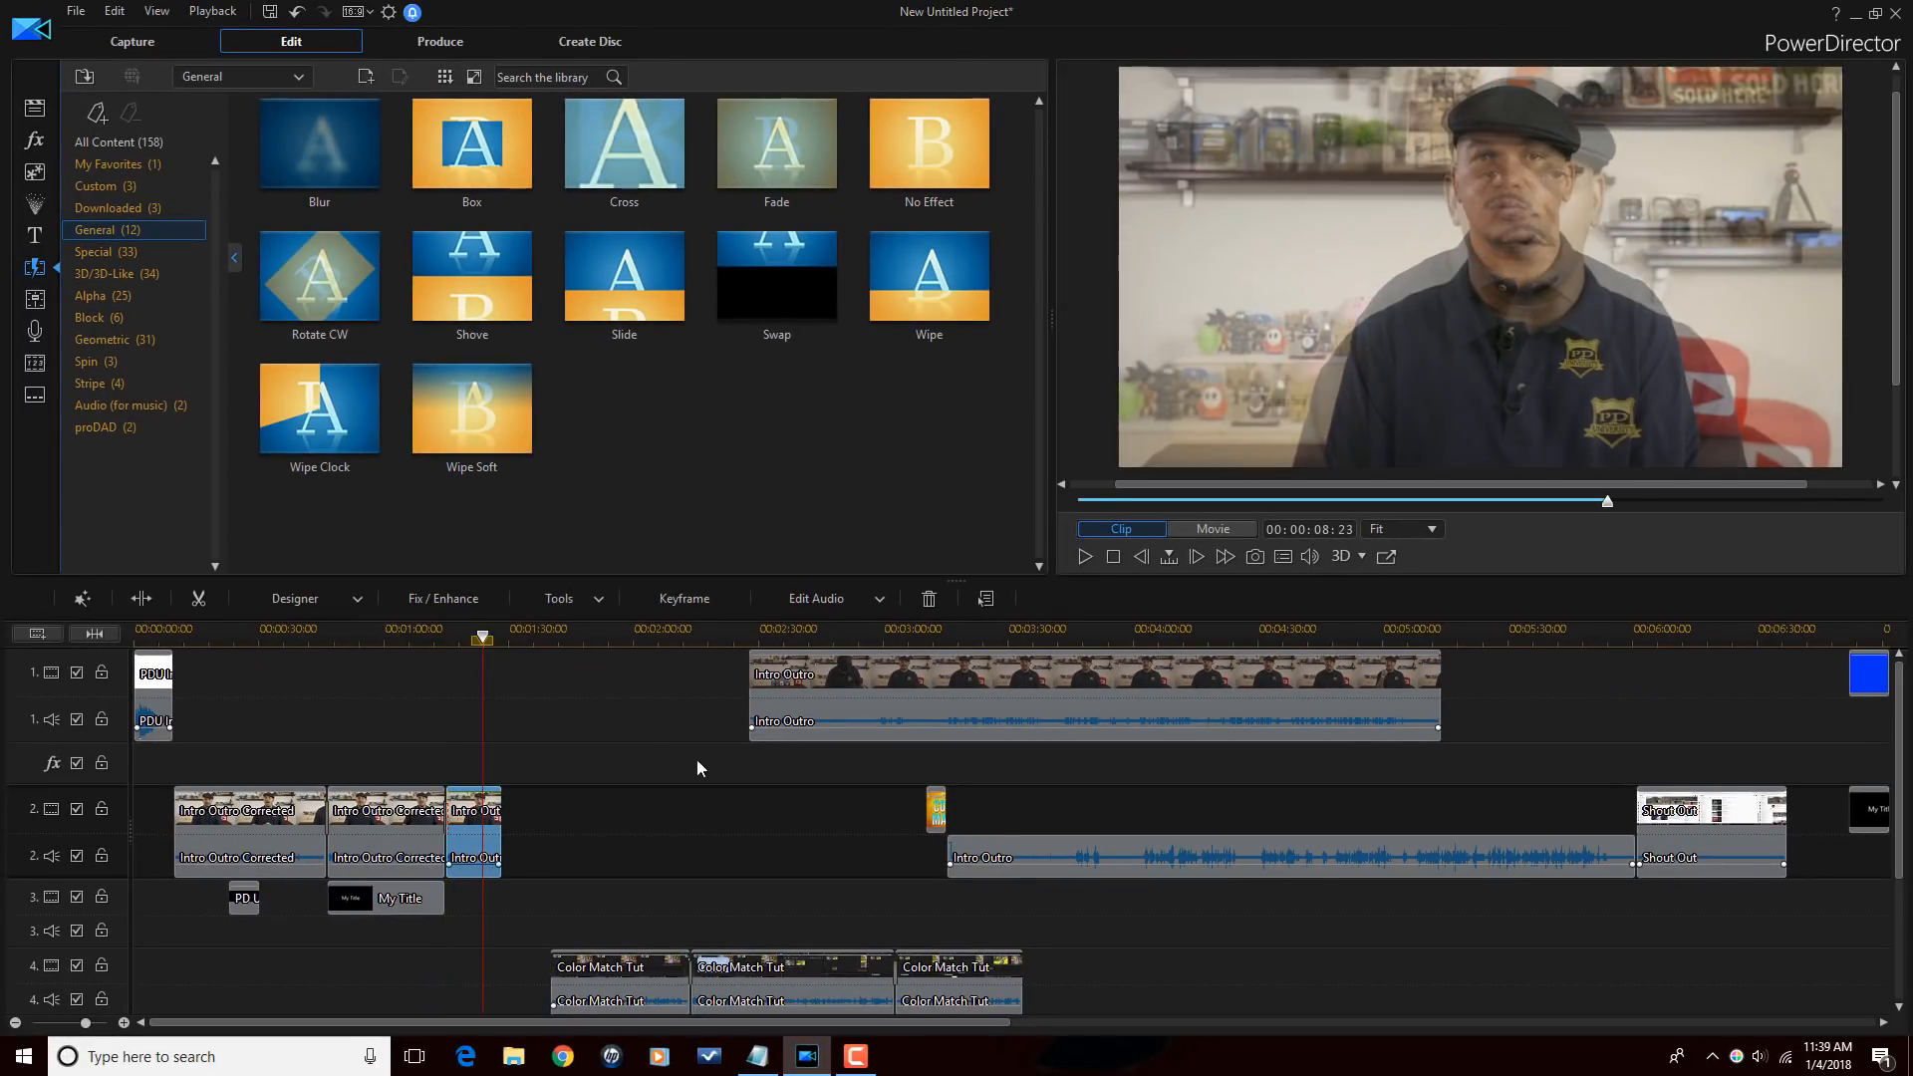
left_click(255, 637)
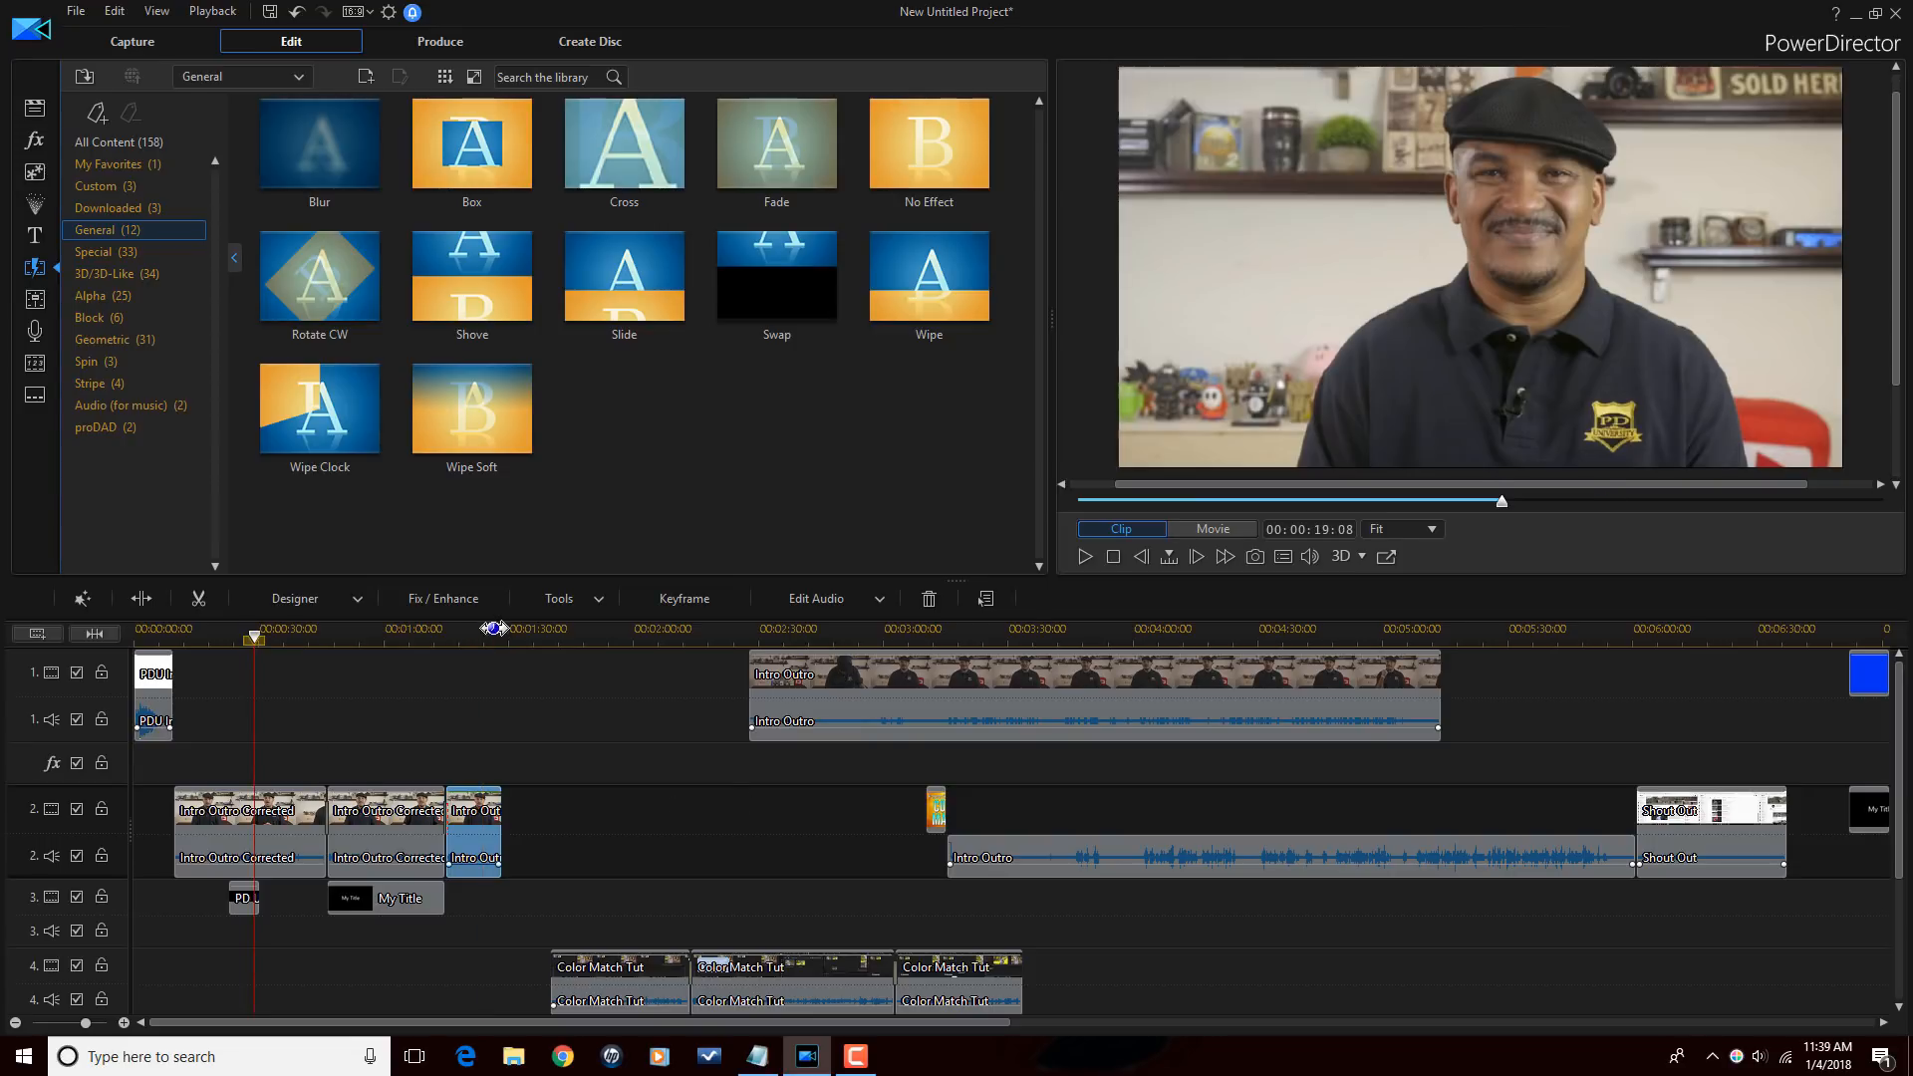
left_click(481, 638)
left_click(473, 822)
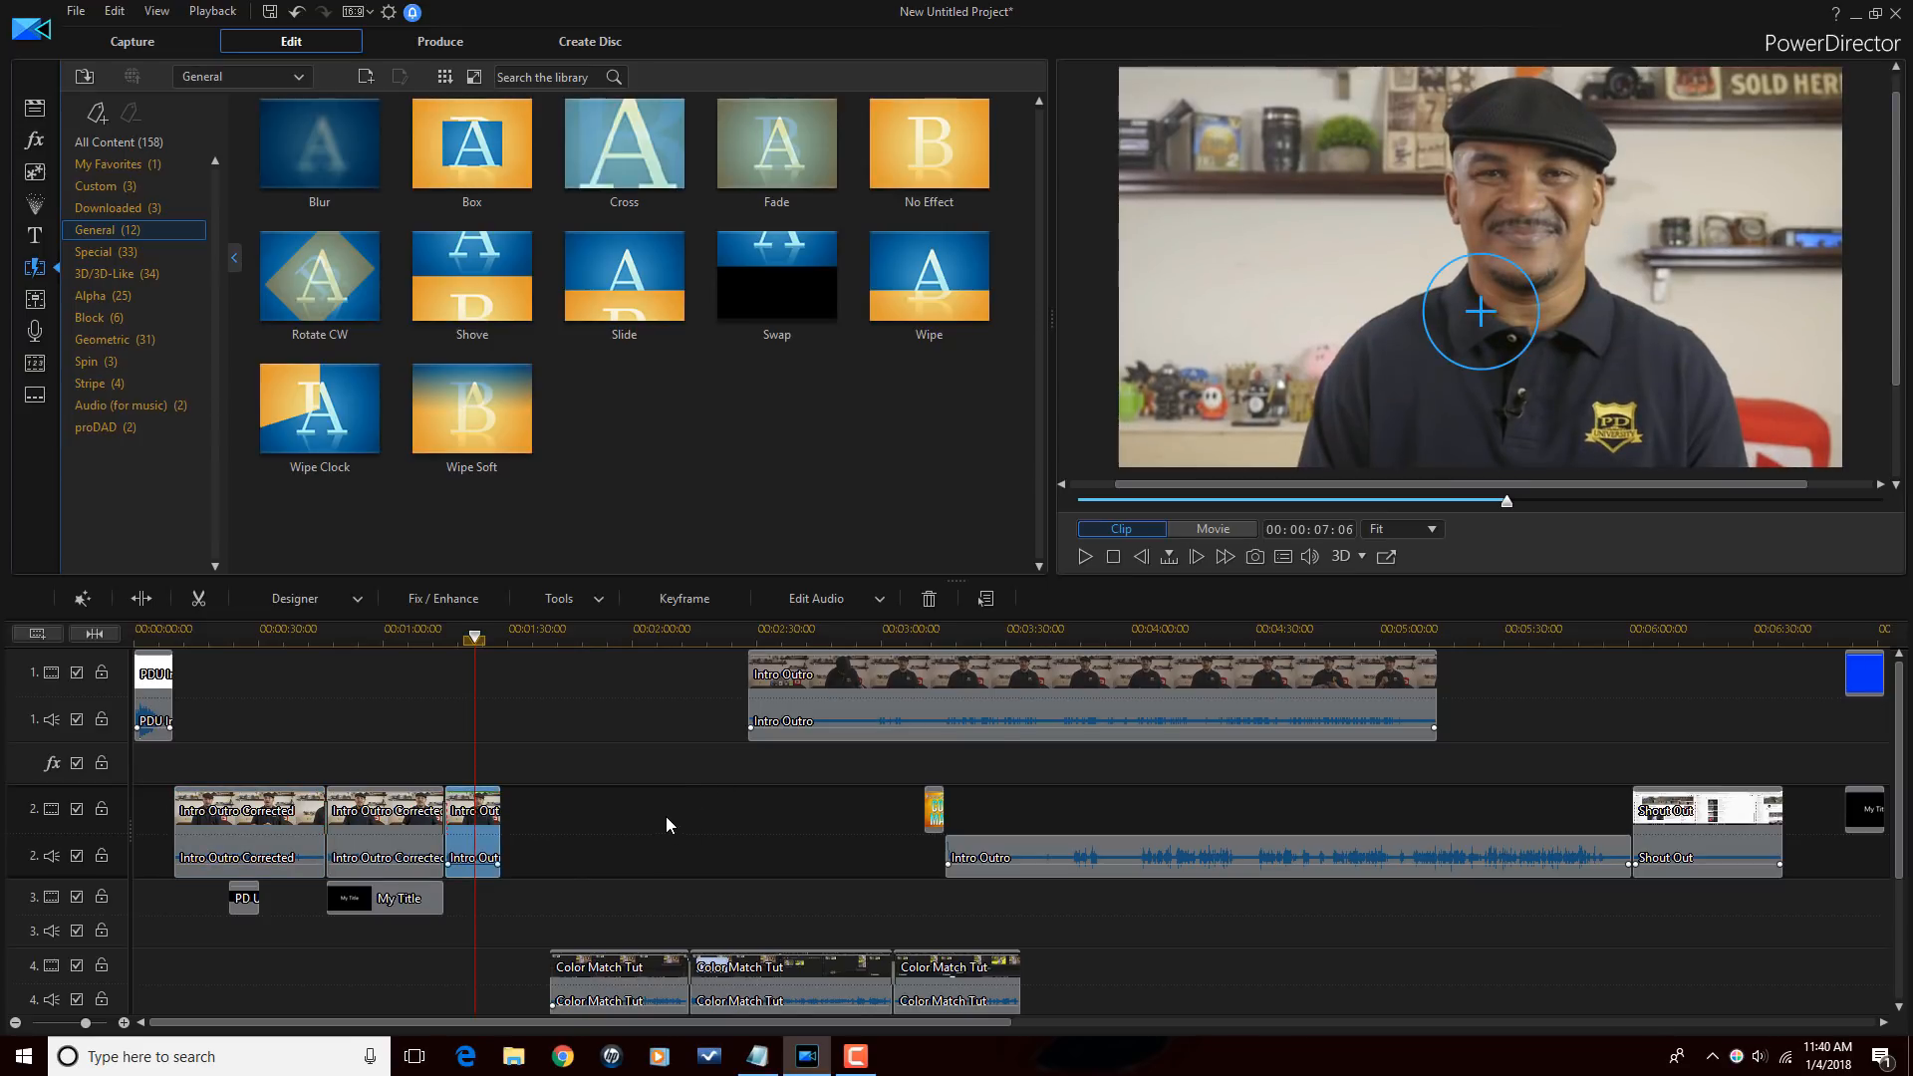
left_click(281, 638)
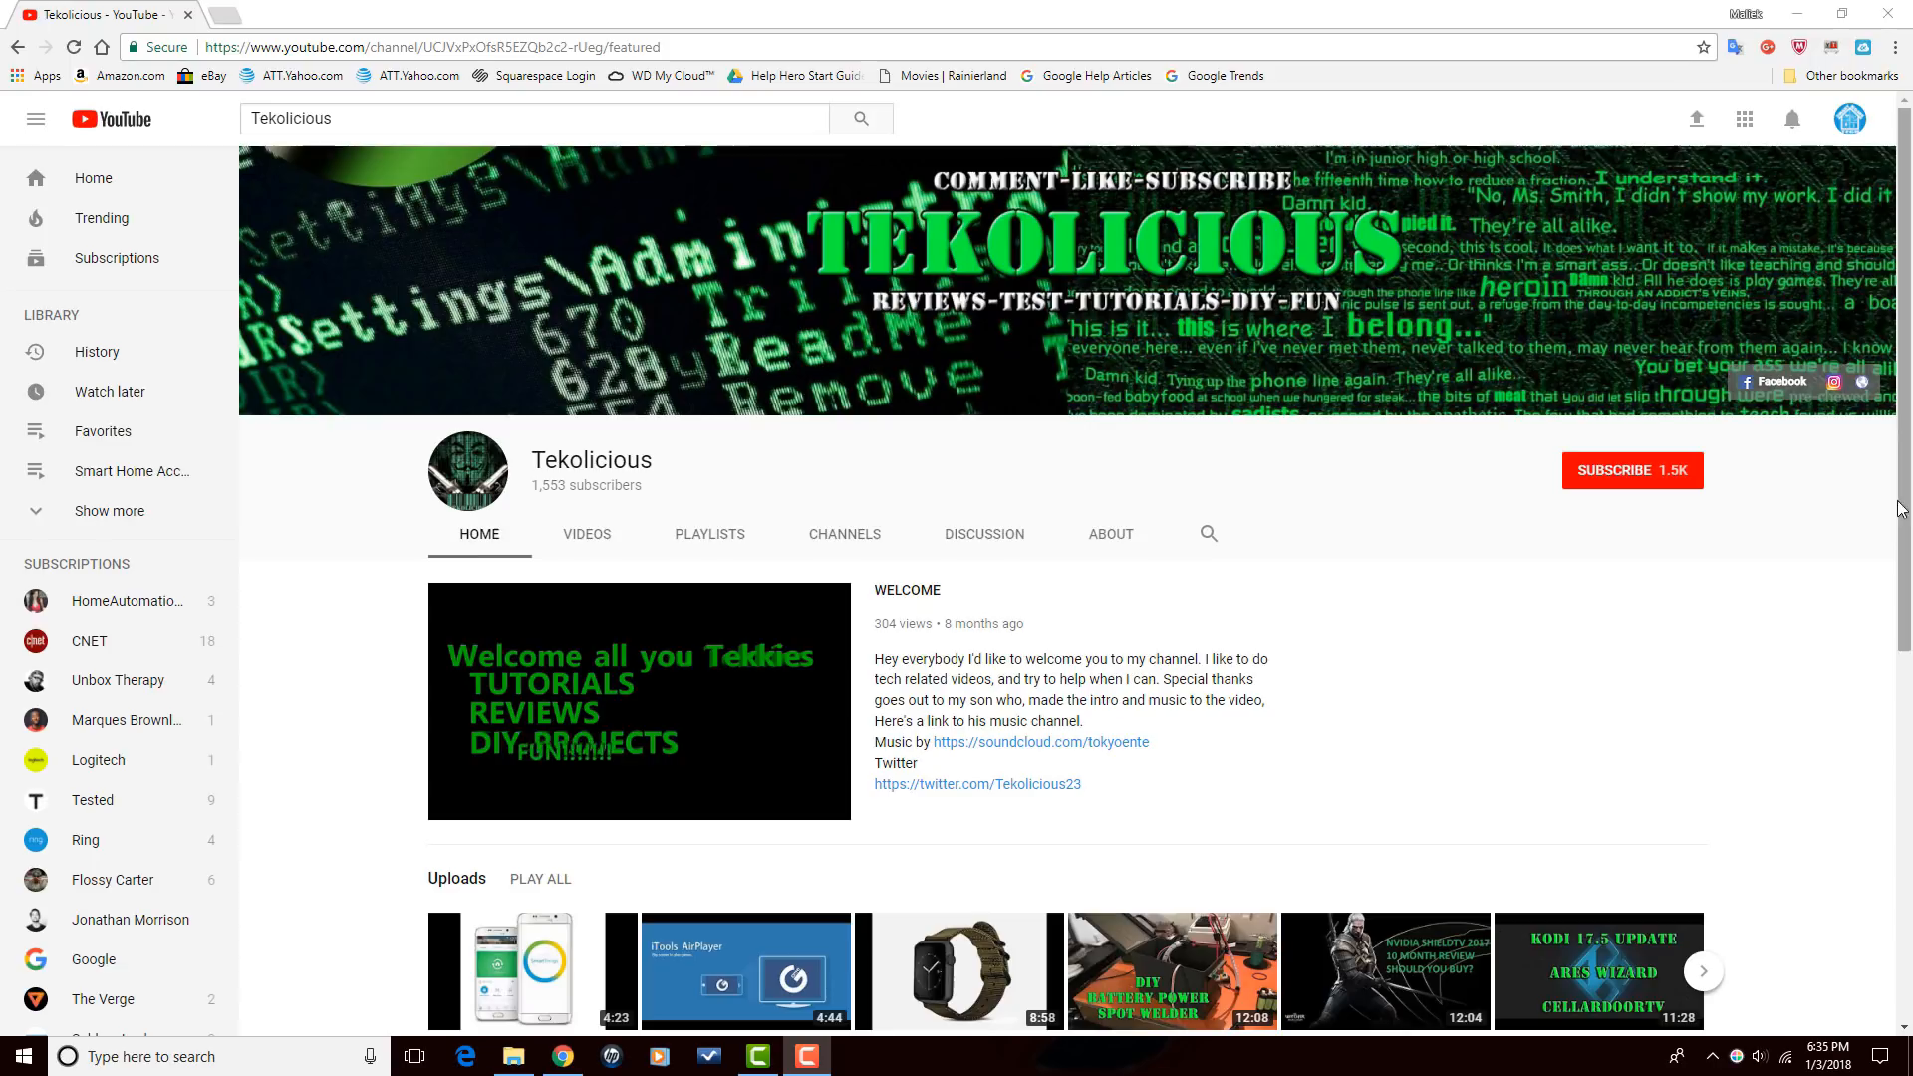
Switch to Chrome and open the list of videos on the Tekolicious YouTube channel.
mouse_move(1903, 500)
left_mouse_down()
mouse_move(1903, 869)
mouse_move(1903, 498)
left_mouse_up()
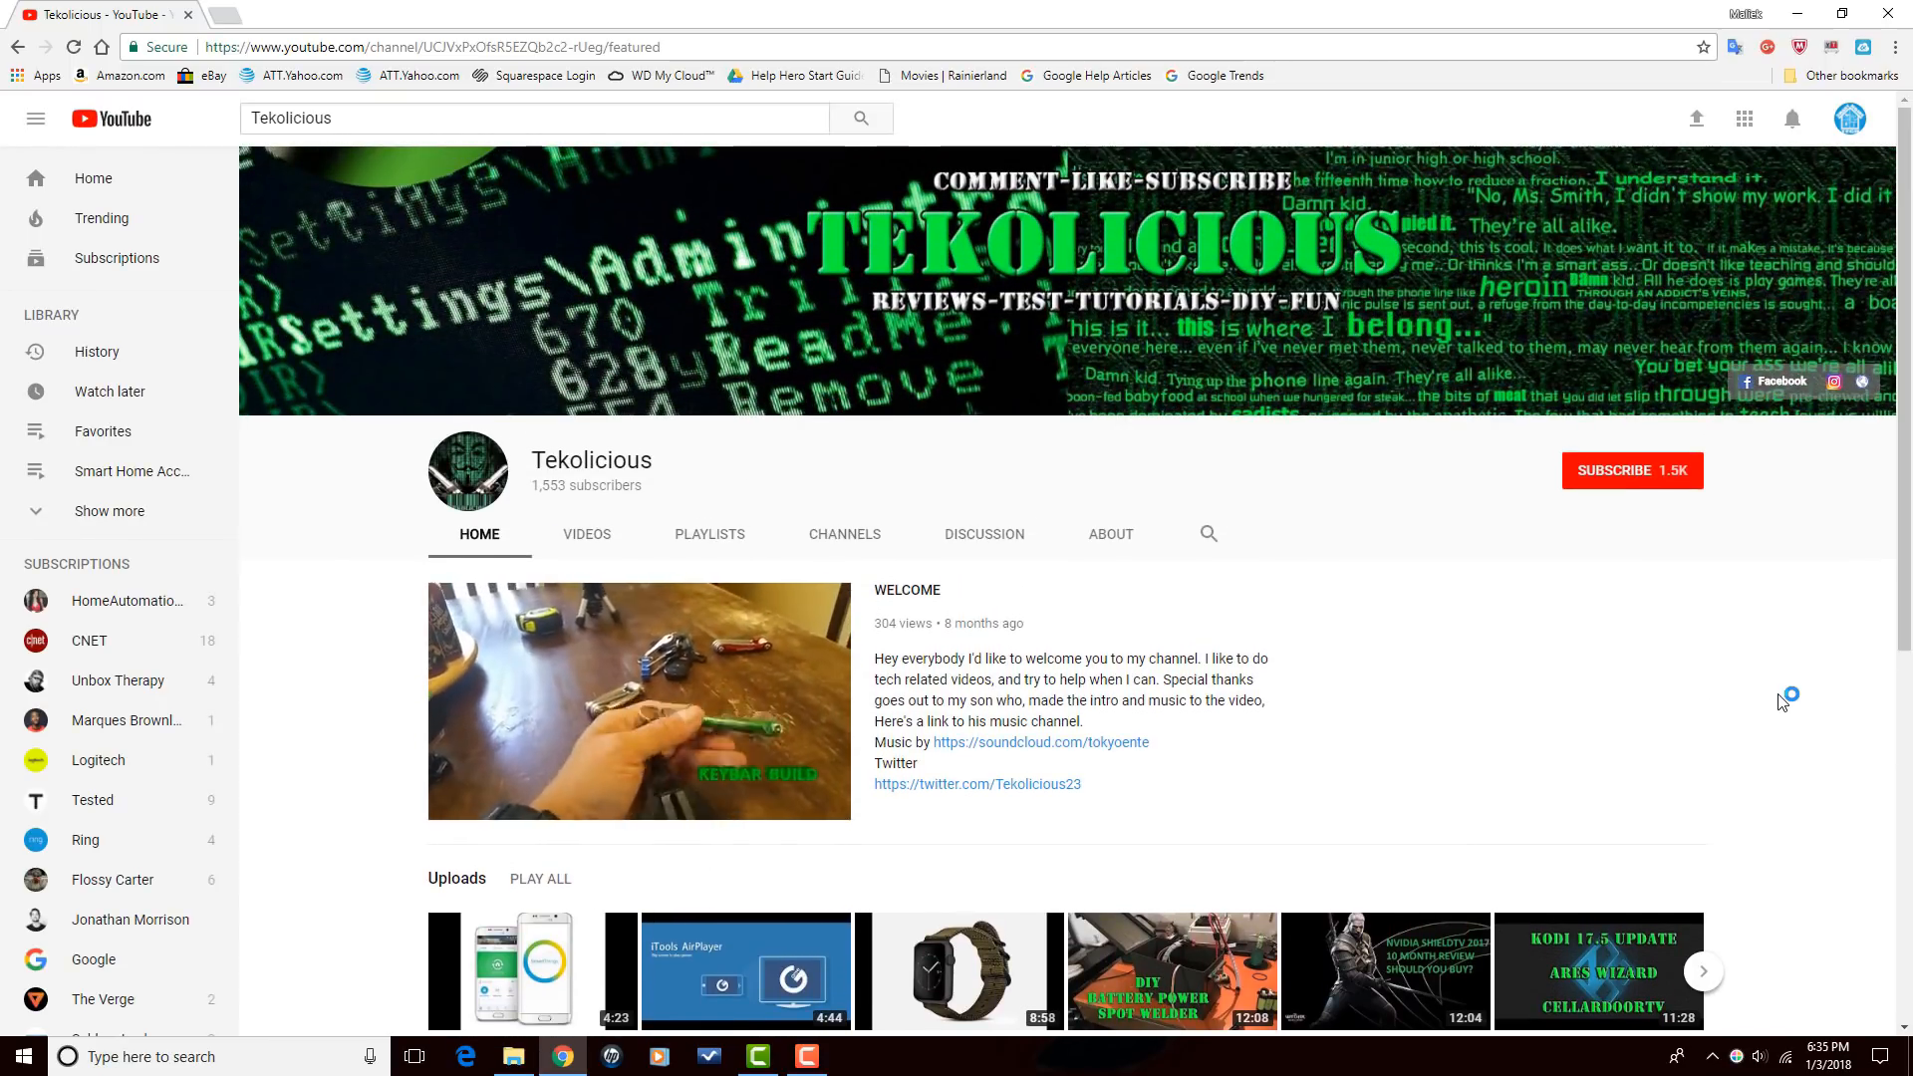
left_click(589, 538)
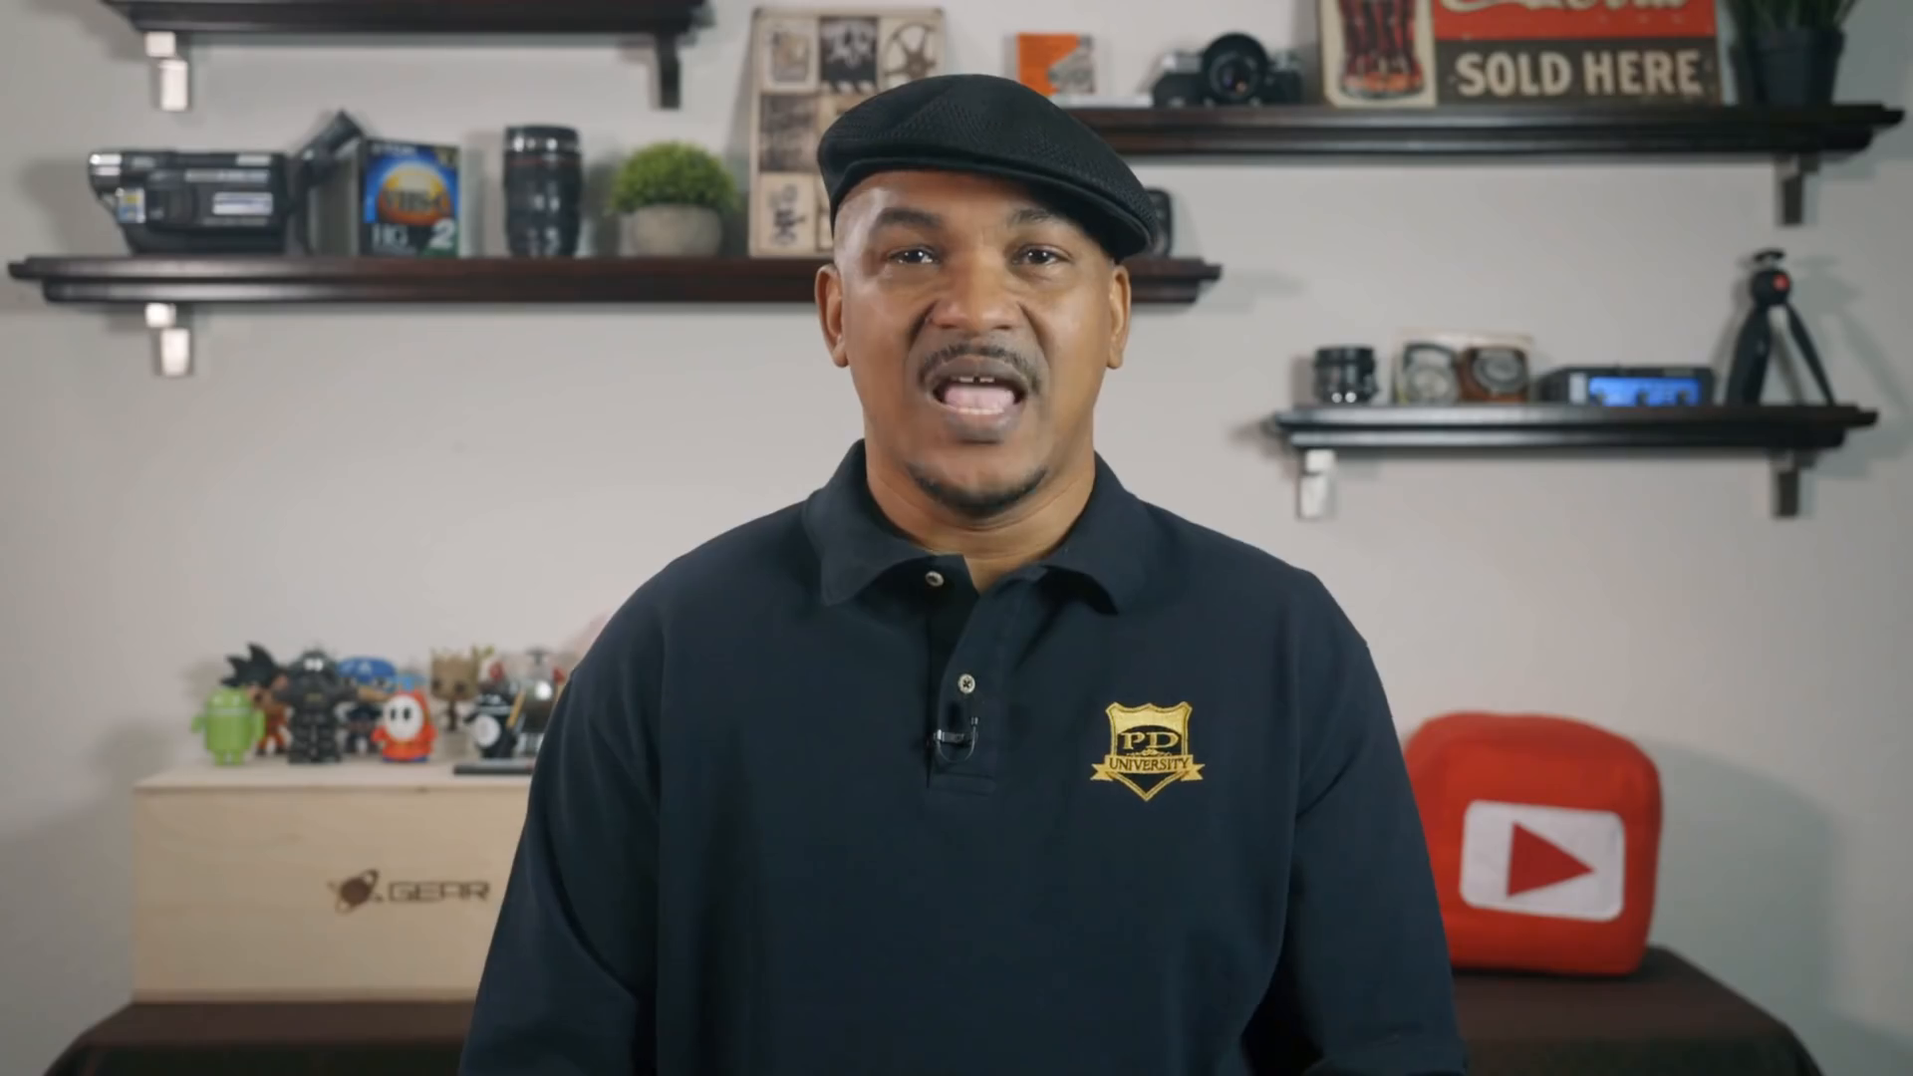